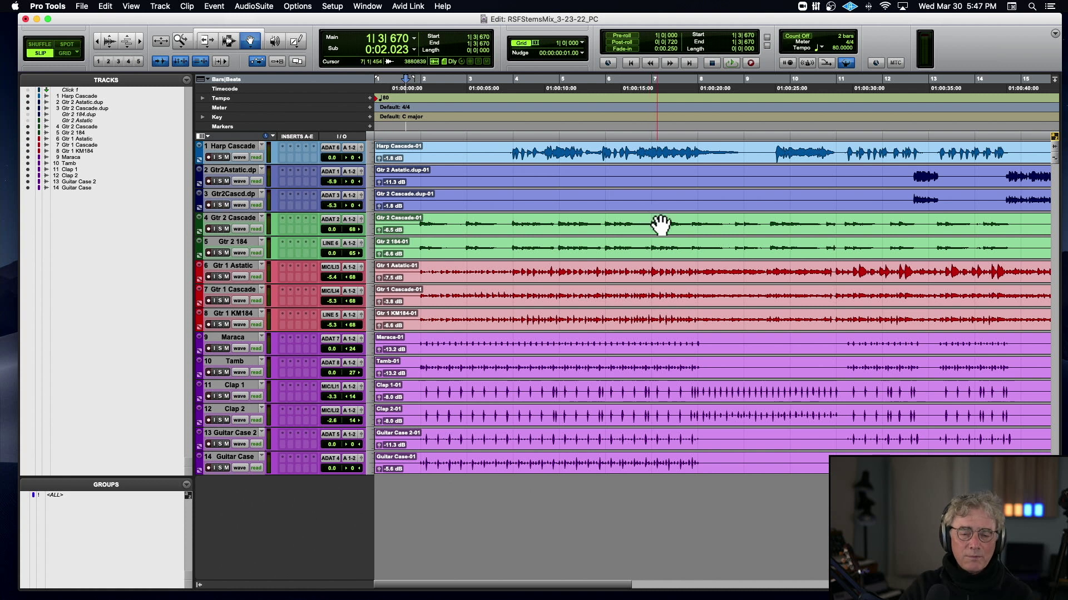
Step: Select the Guitar Case track, the last track in the session
click(232, 466)
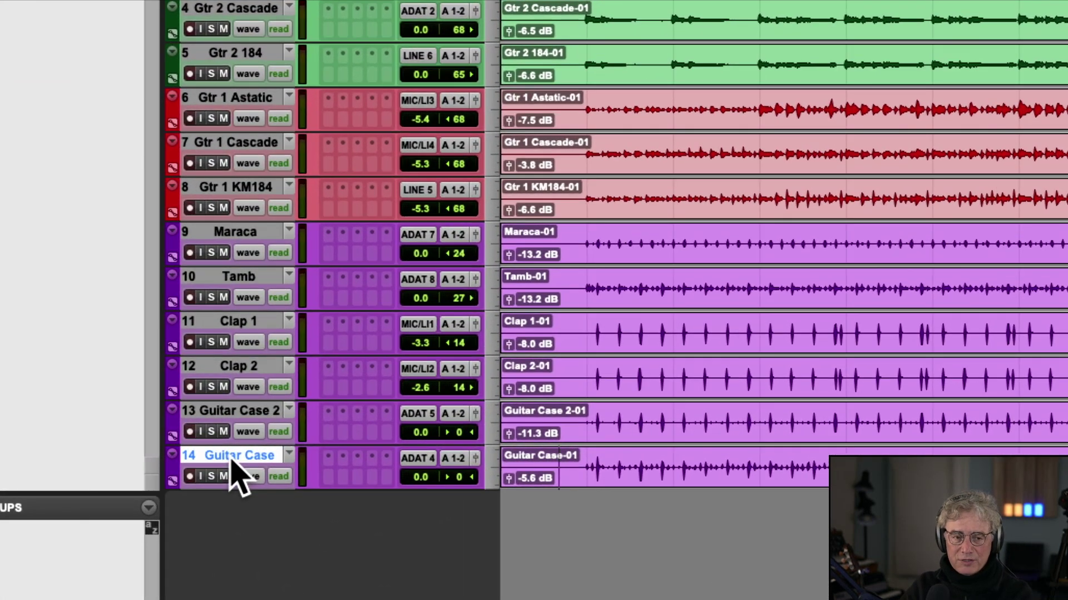
Step: Try to create a stereo Master Fader track named Master with the number of new tracks set to 0
key(super+shift+n)
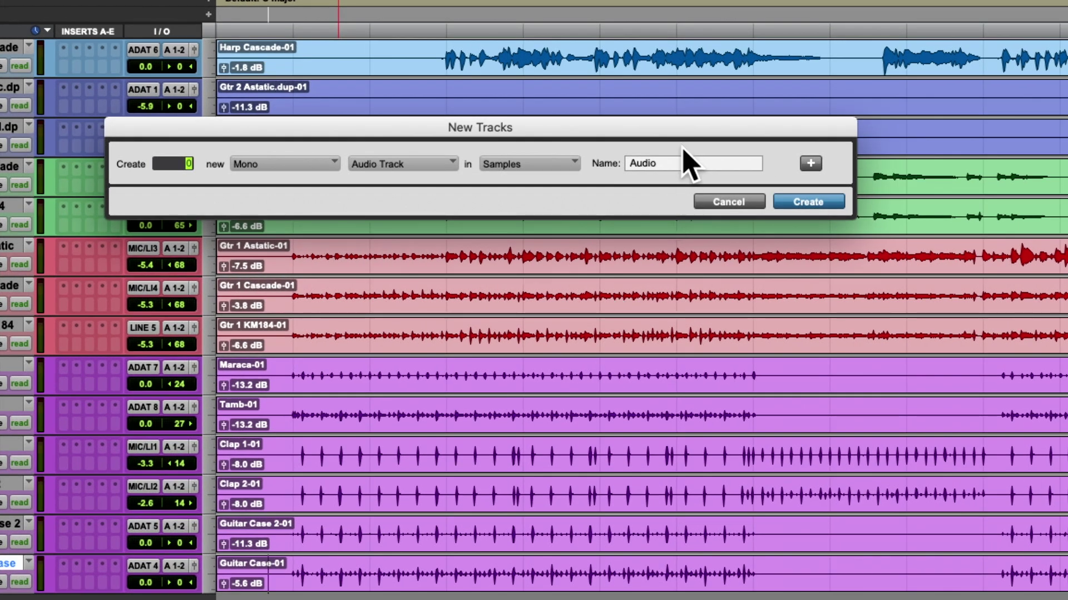
click(678, 162)
text(Ma)
click(311, 164)
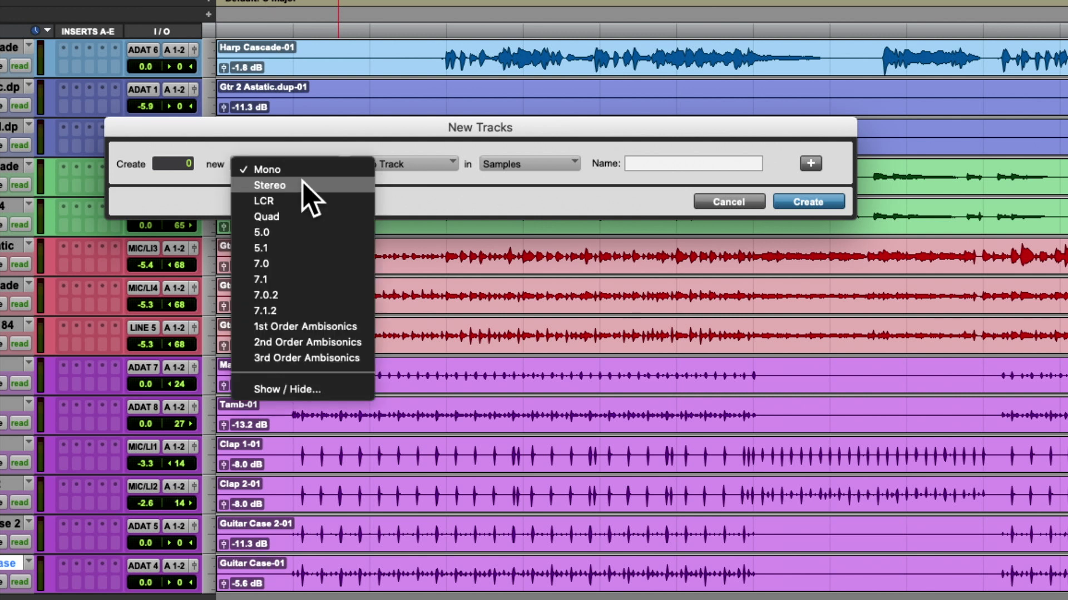
click(303, 185)
click(392, 164)
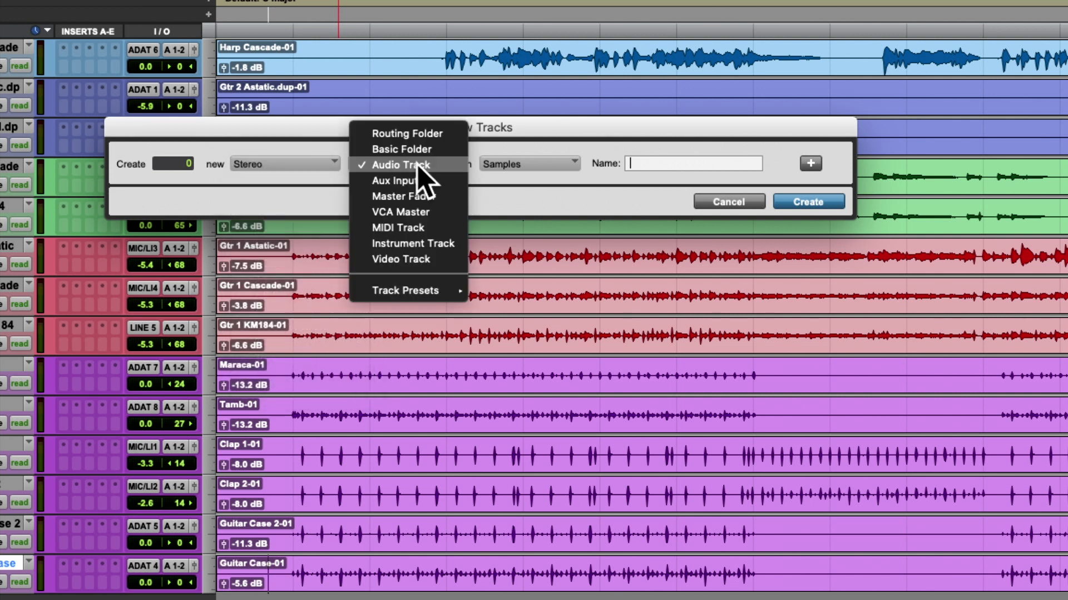
click(450, 195)
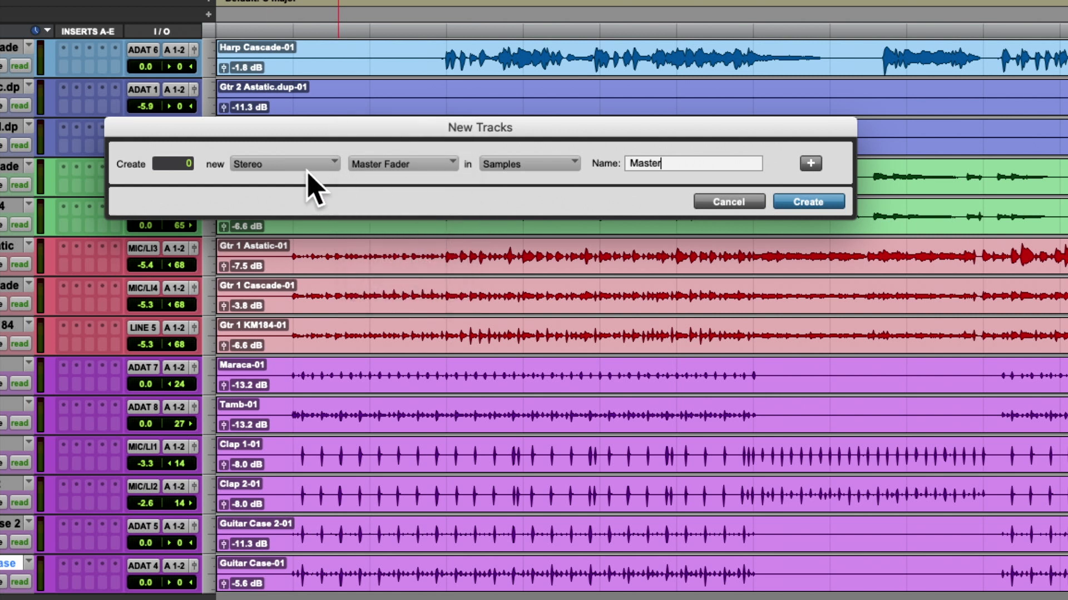
click(177, 163)
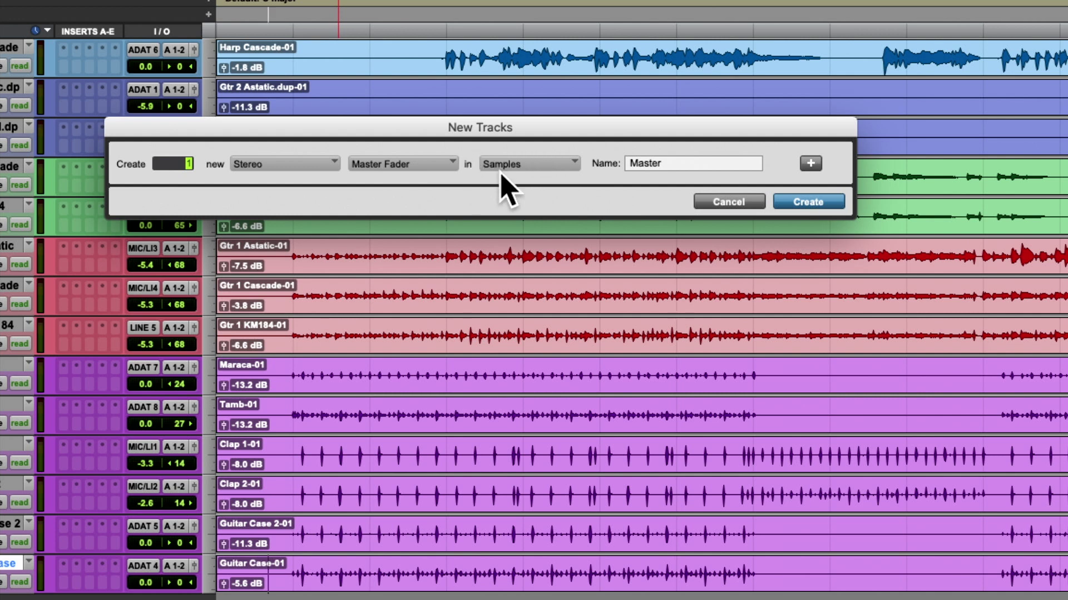
text(0)
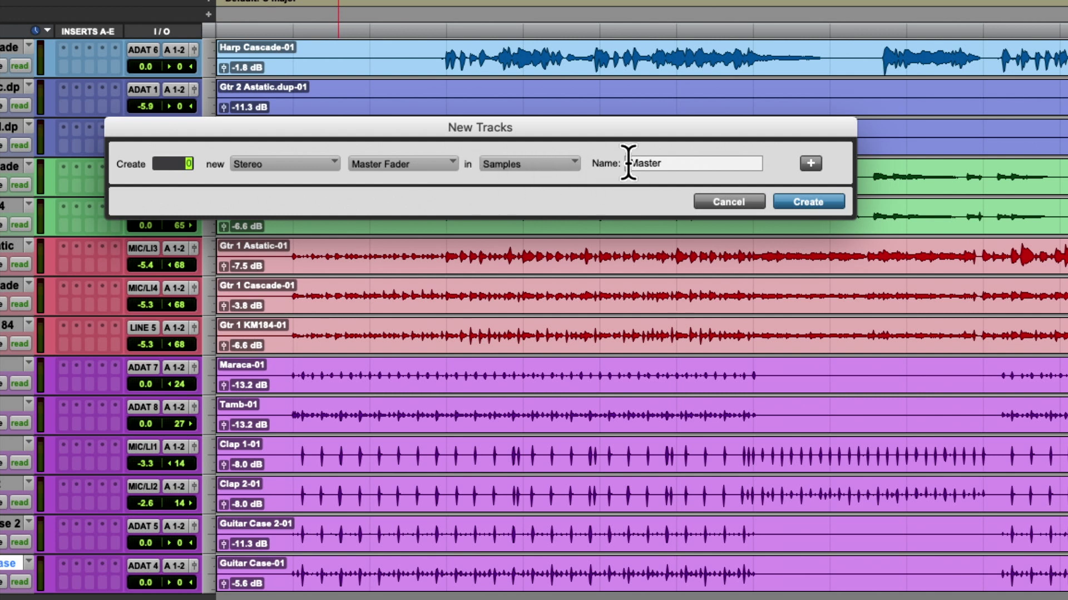
click(815, 202)
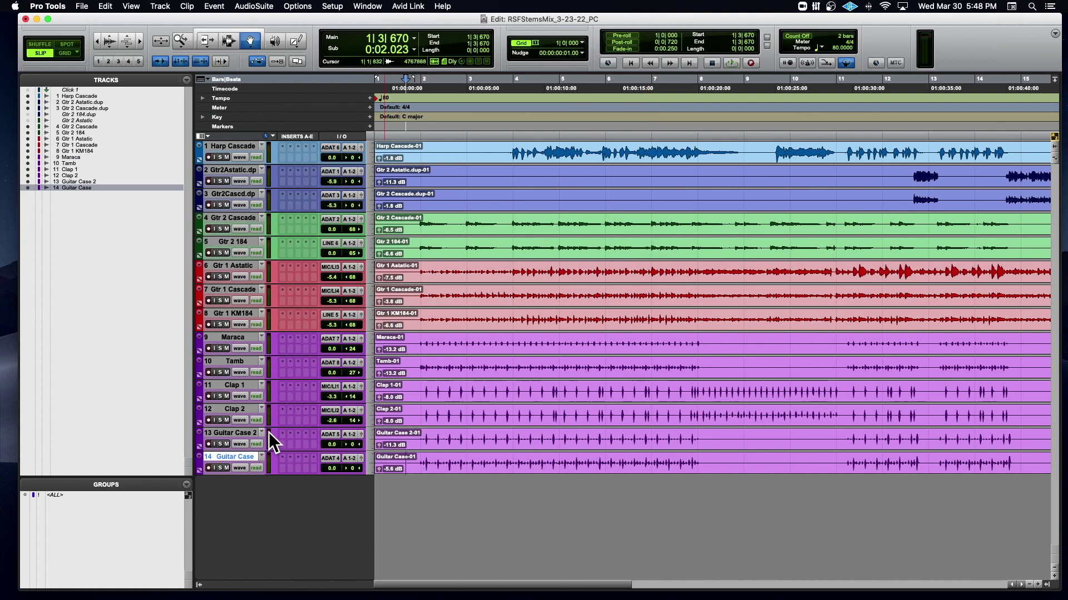
Step: Create one stereo Master Fader track below the Guitar Case track
key(super+shift+n)
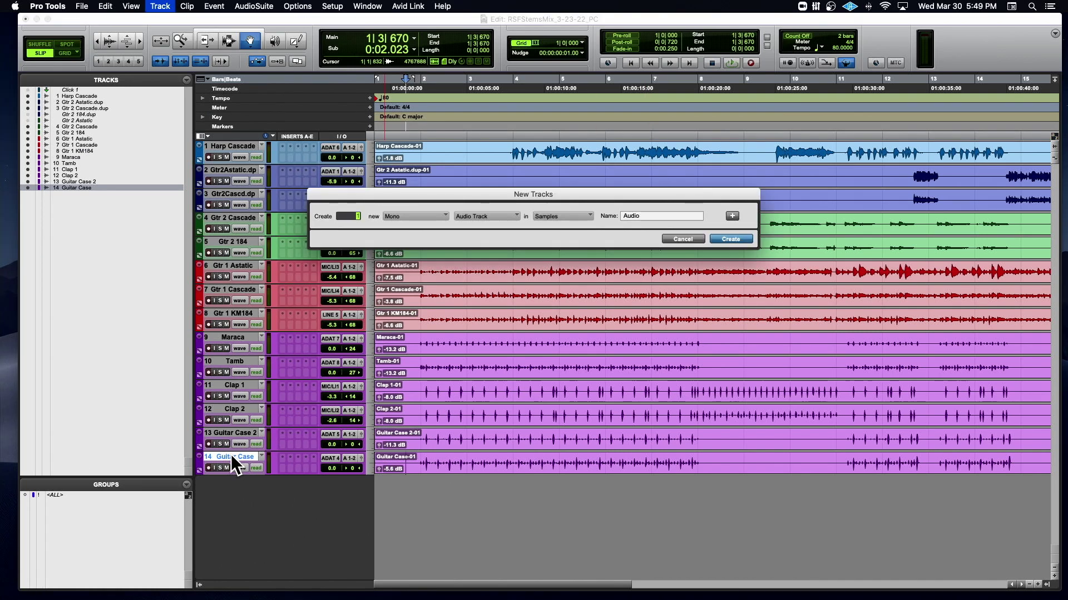
click(403, 215)
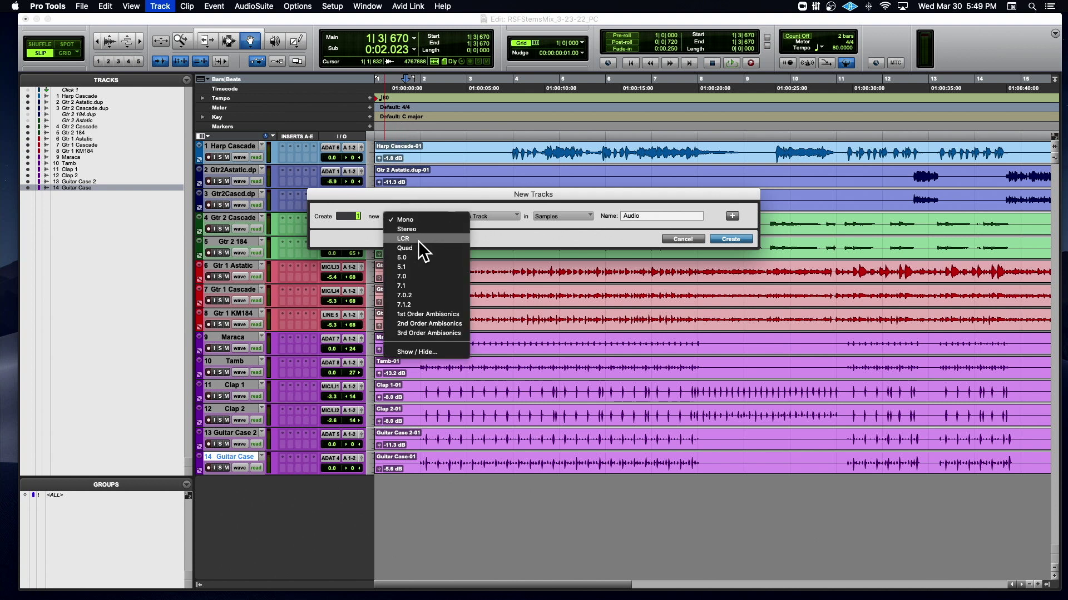
click(422, 229)
click(488, 211)
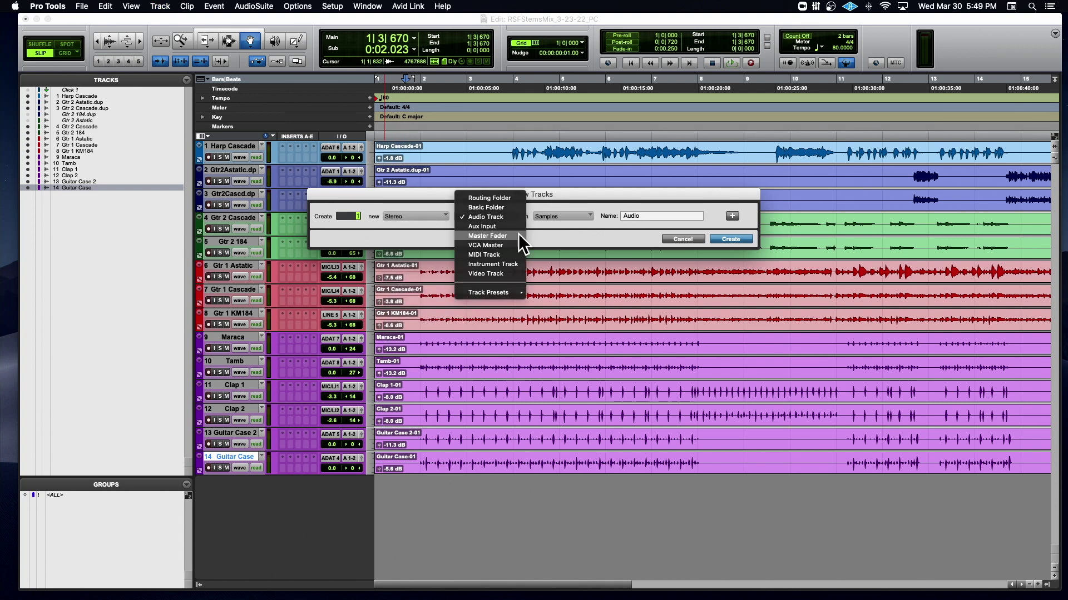
click(517, 238)
click(729, 239)
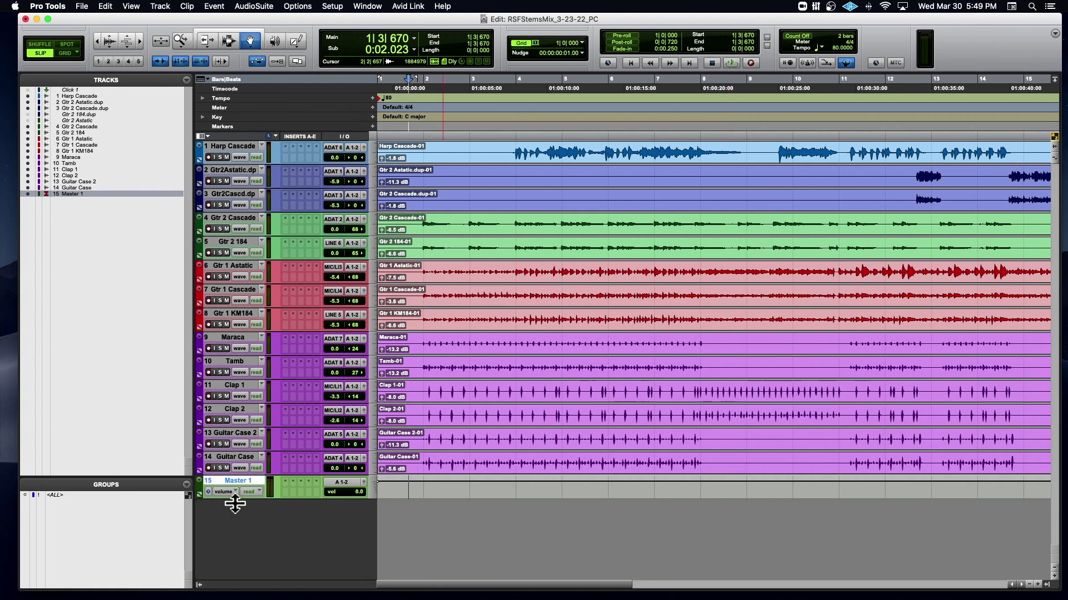
Step: Enlarge the Master 1 track's height and set its track color to None
drag(235, 503, 228, 553)
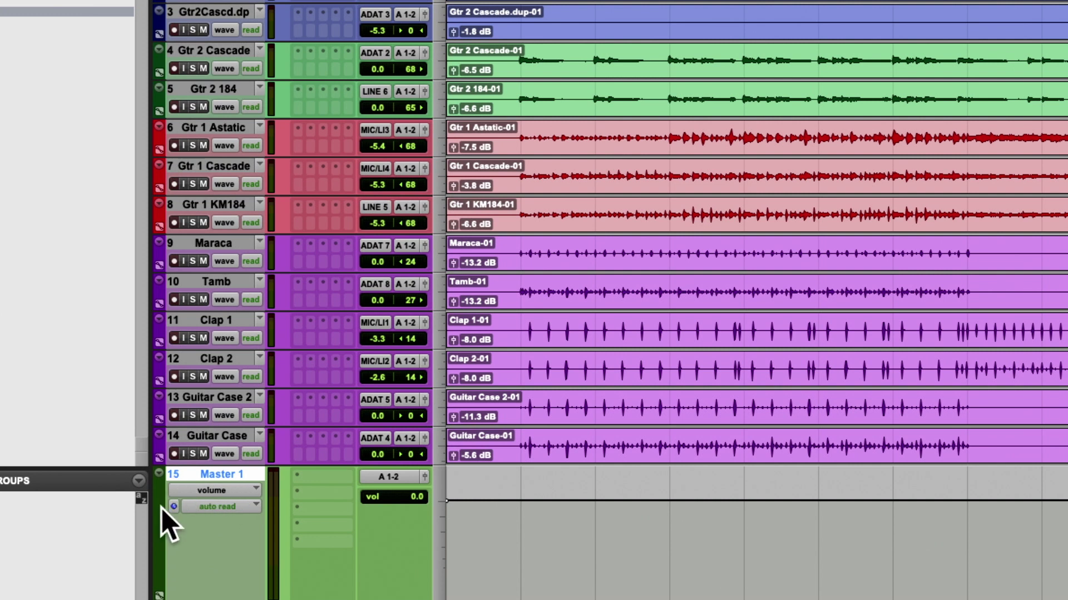
double_click(160, 514)
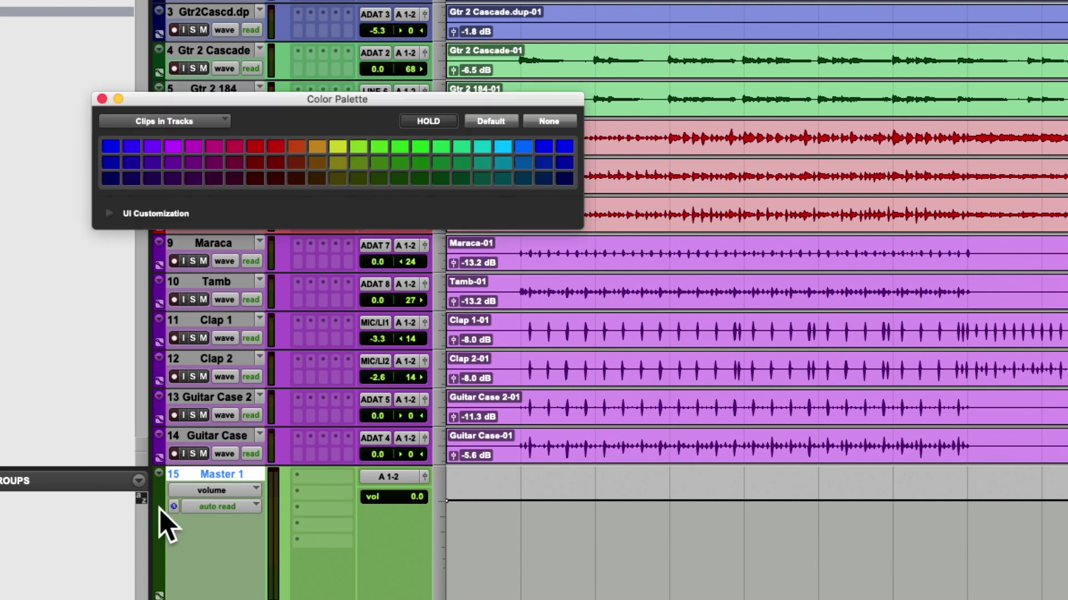
click(556, 119)
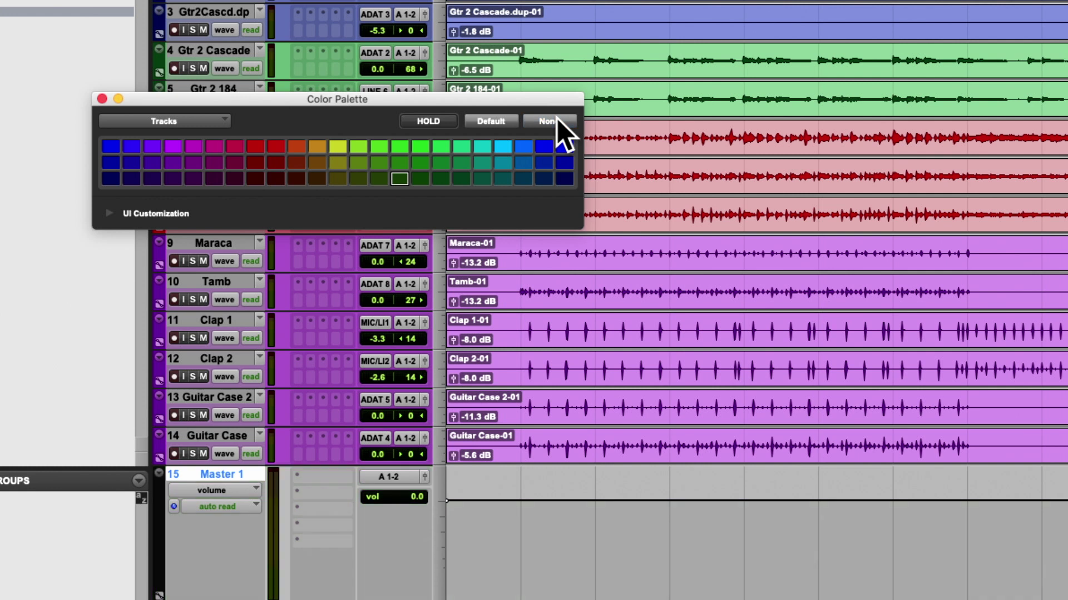
click(101, 99)
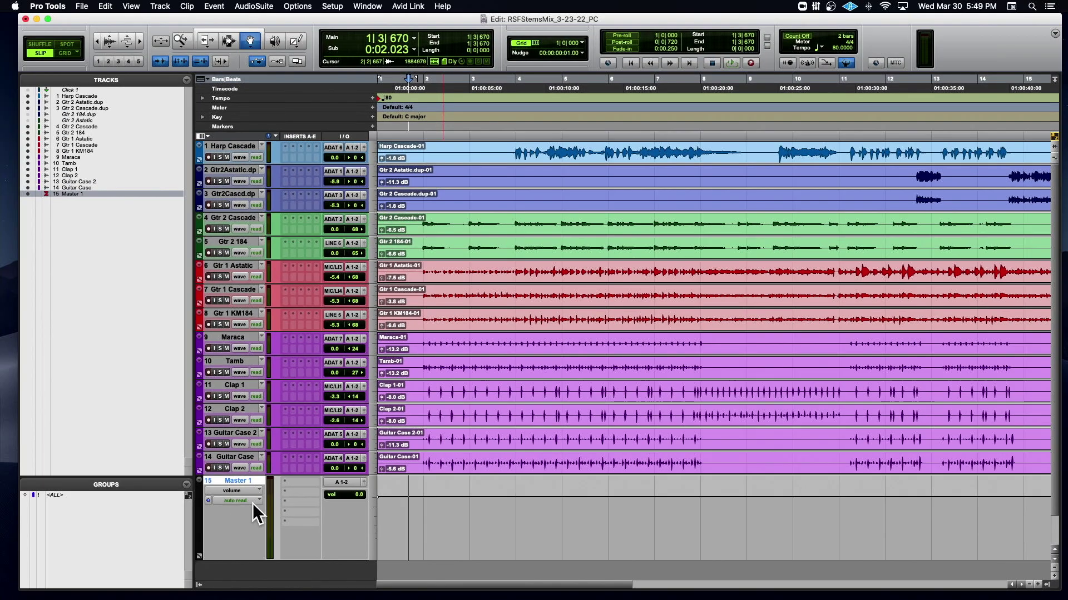
Step: Play the mix from bar 3 and examine the levels on the Master 1 track's stereo meter
click(491, 126)
key(space)
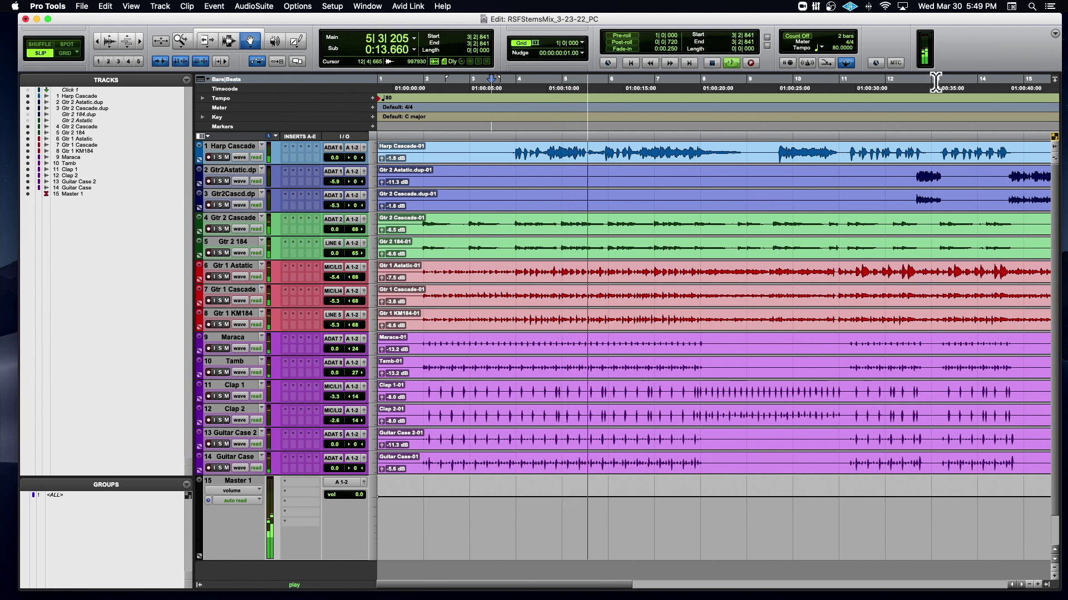
key(space)
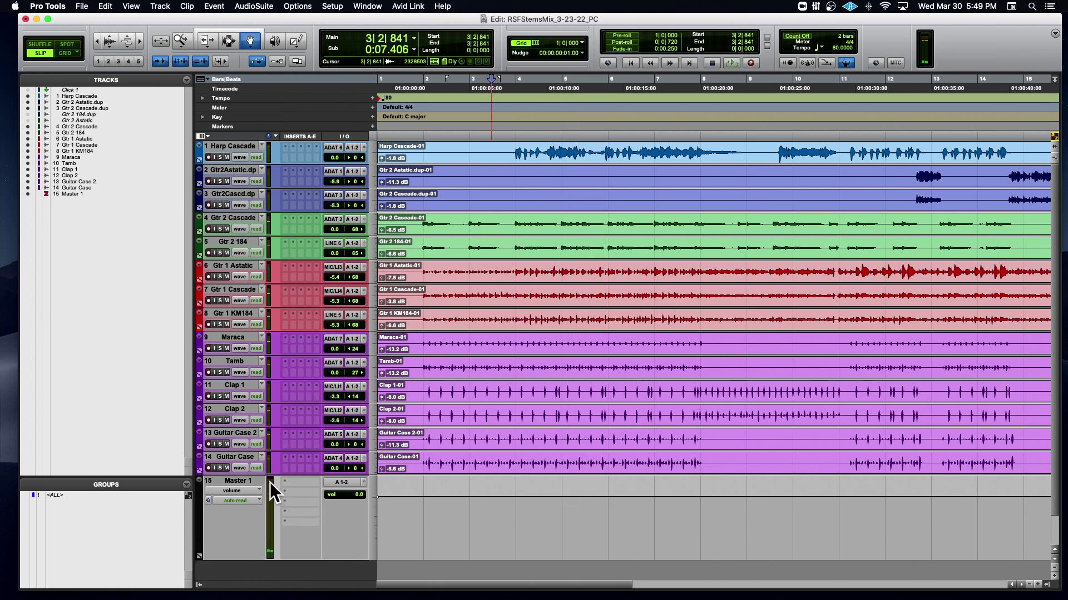
scroll(241, 560, down, 2)
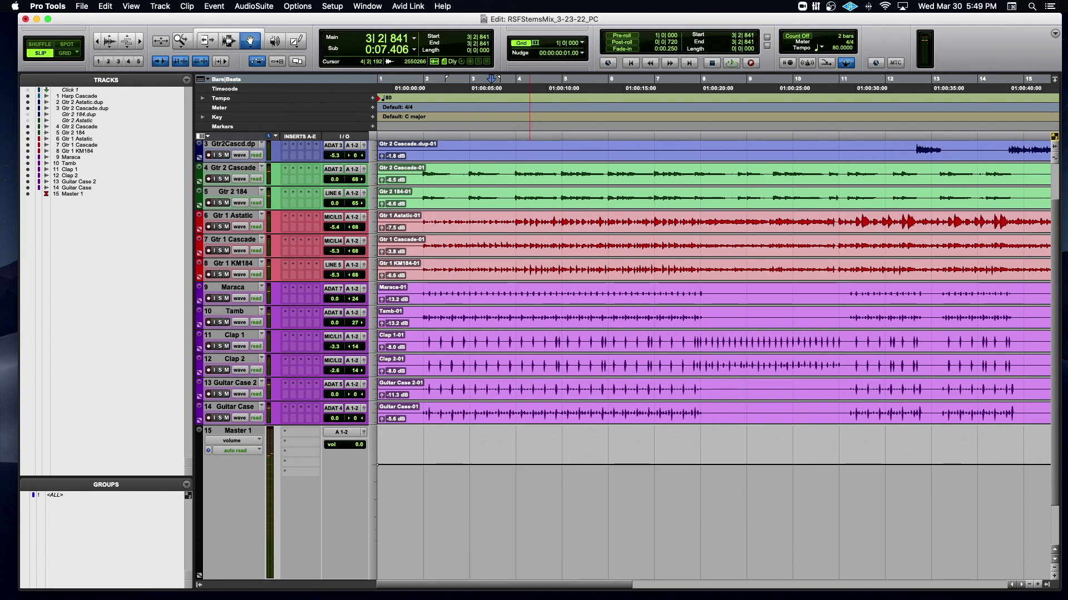
scroll(285, 529, down, 2)
key(space)
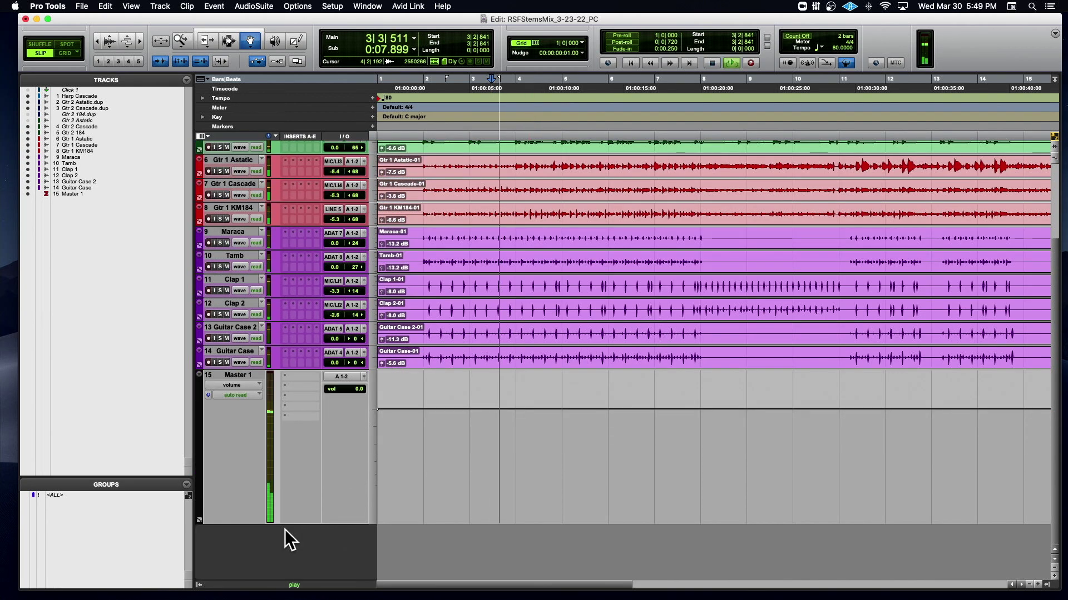
key(space)
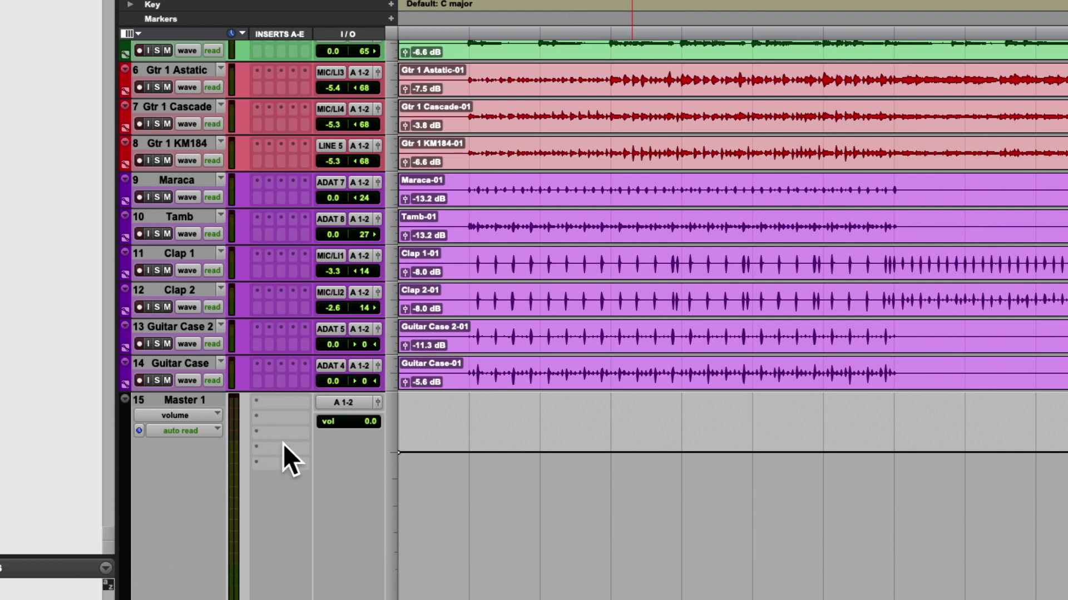
key(space)
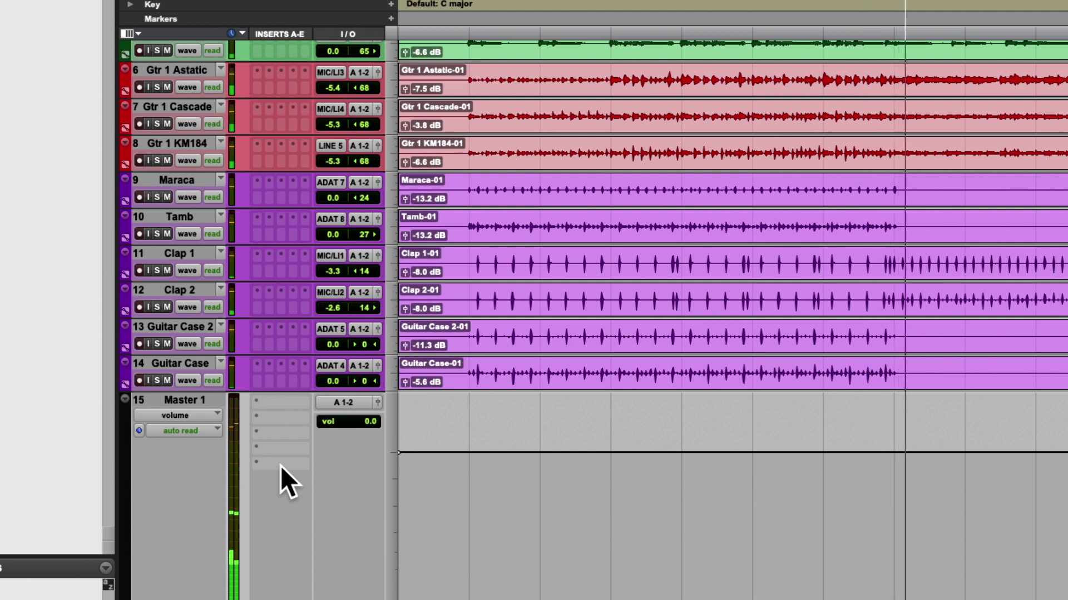
key(space)
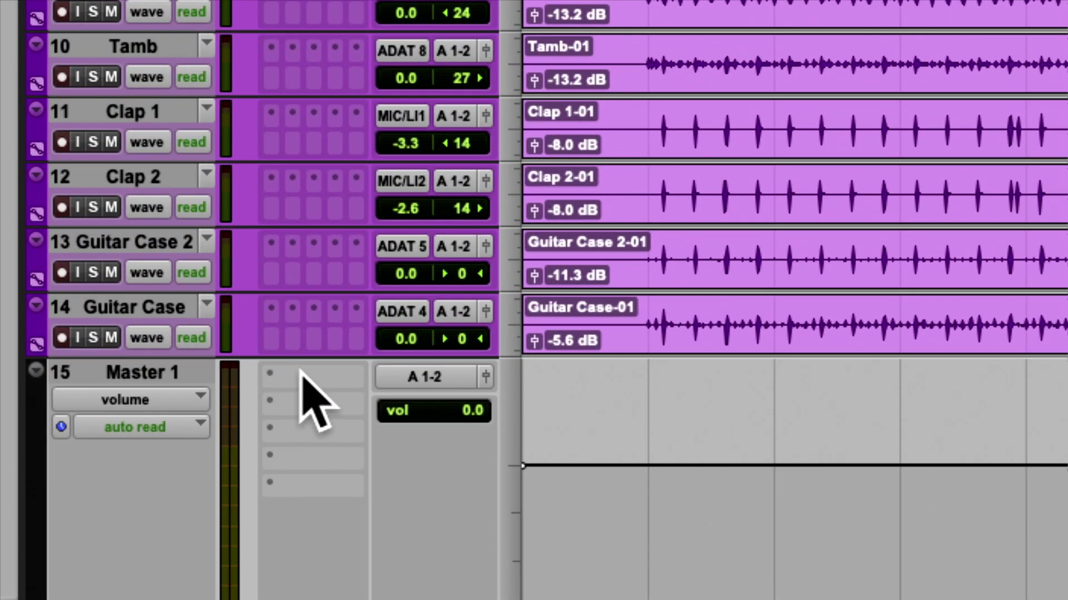
Step: Insert the multichannel EQ3 7-Band (stereo) plug-in in the first insert slot of Master 1
click(303, 376)
mouse_move(305, 375)
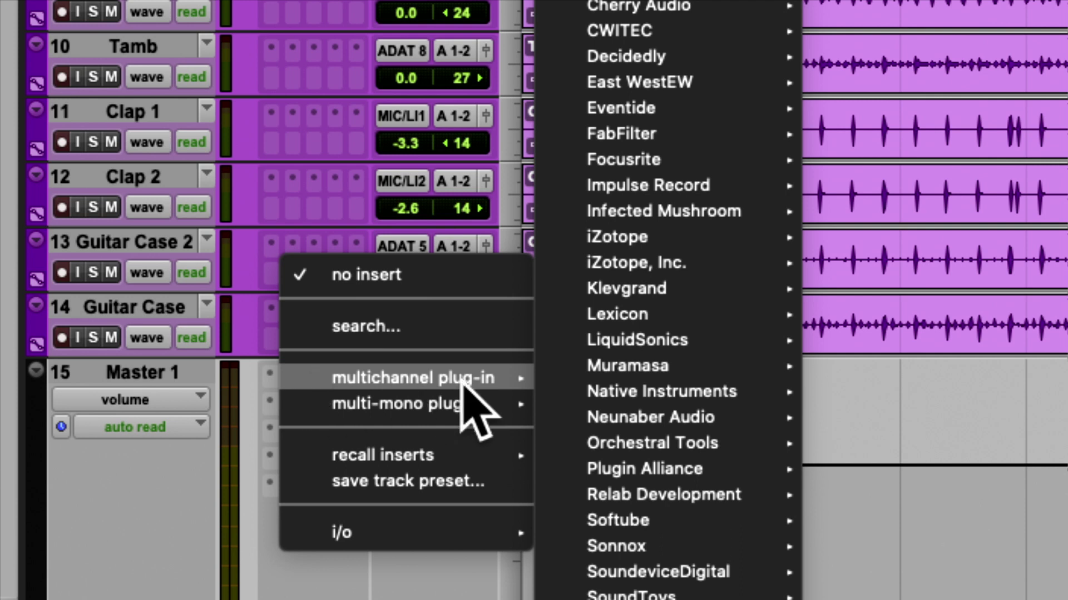
mouse_move(620, 594)
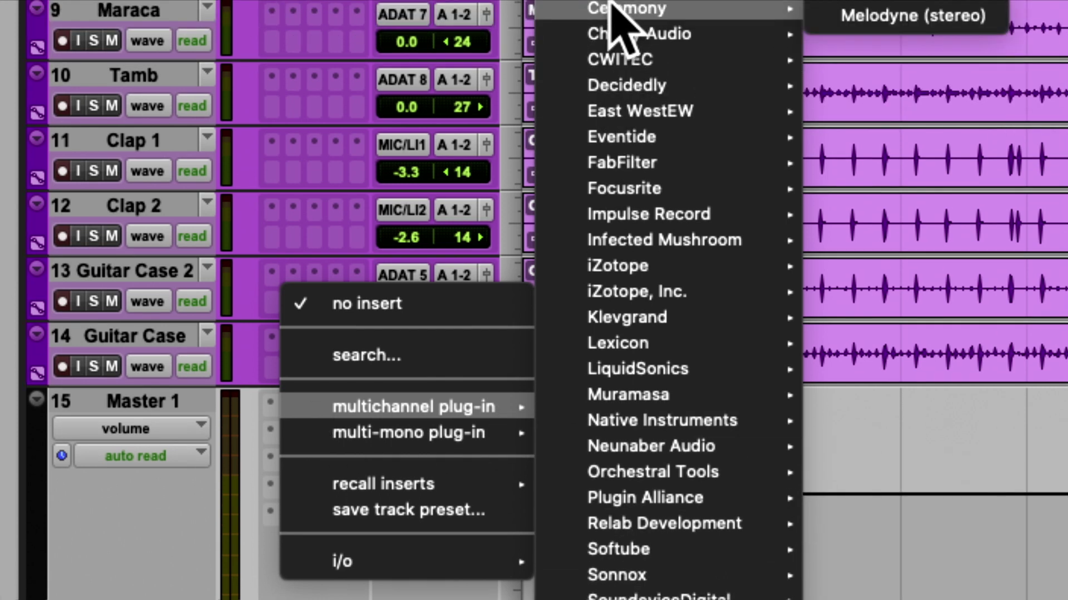
mouse_move(620, 9)
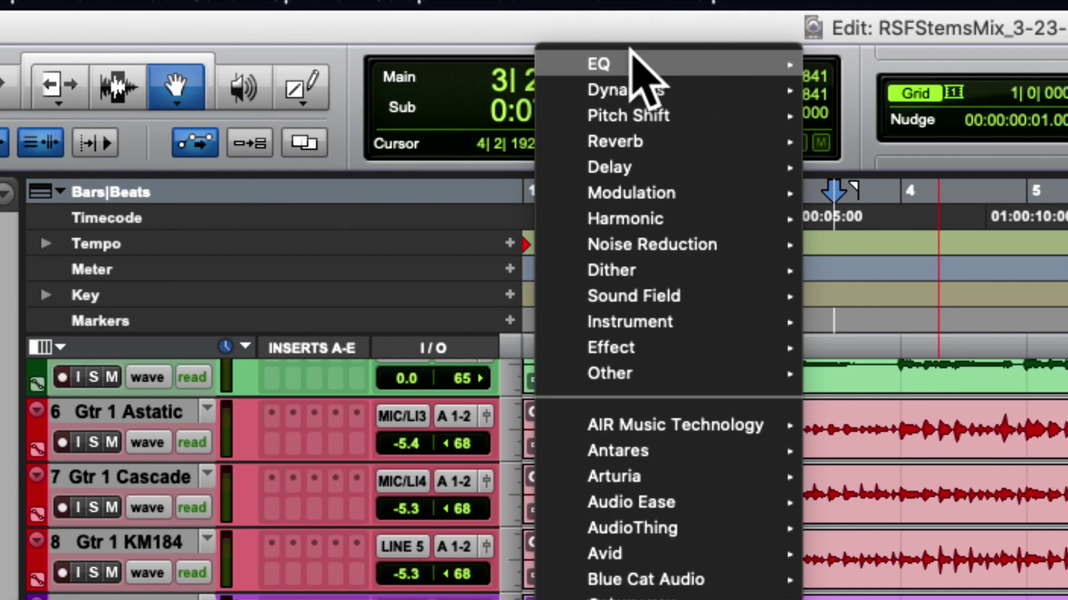
mouse_move(630, 53)
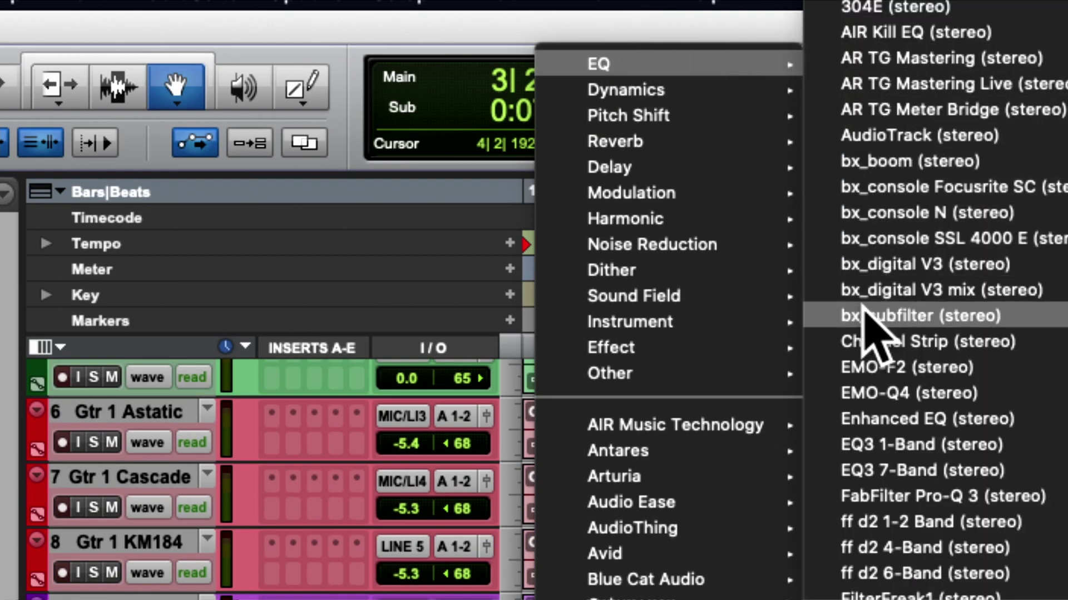
click(864, 472)
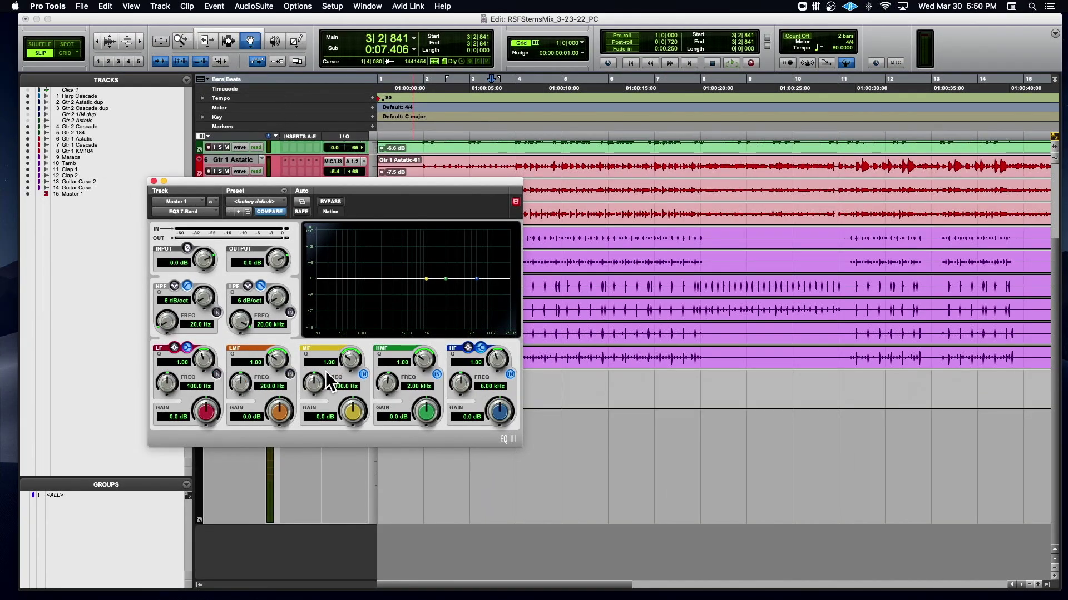
Step: Switch off the MF, HMF and HF bands of the EQ3 7-Band plug-in on Master 1
click(363, 374)
click(437, 374)
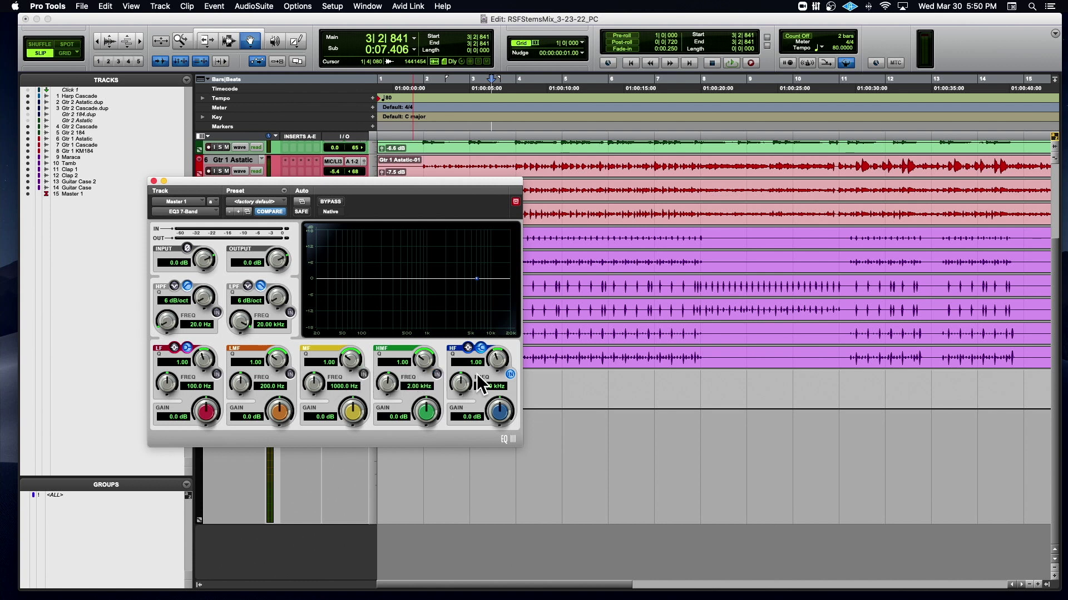
click(510, 374)
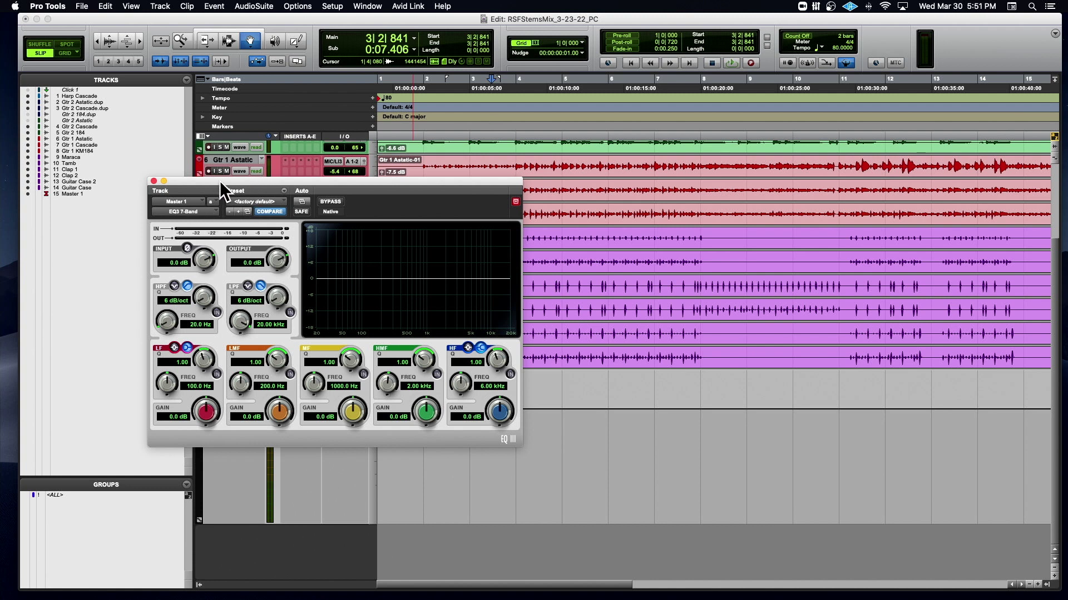
Step: Move the EQ window clear of Master 1's inserts and relocate the EQ3 7-Band insert to the fifth slot, E
drag(265, 181, 330, 199)
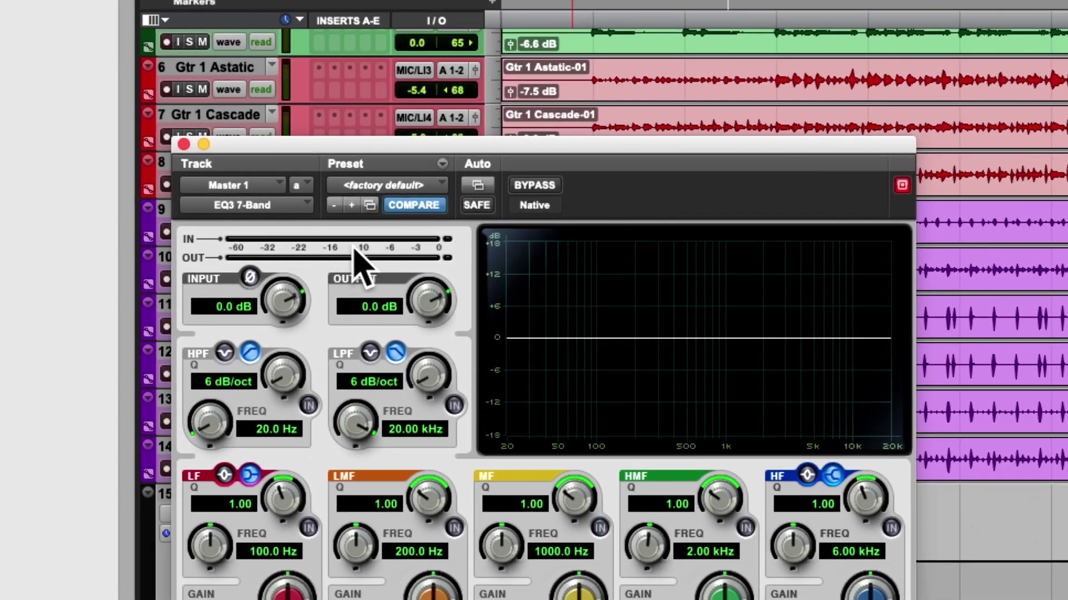
key(space)
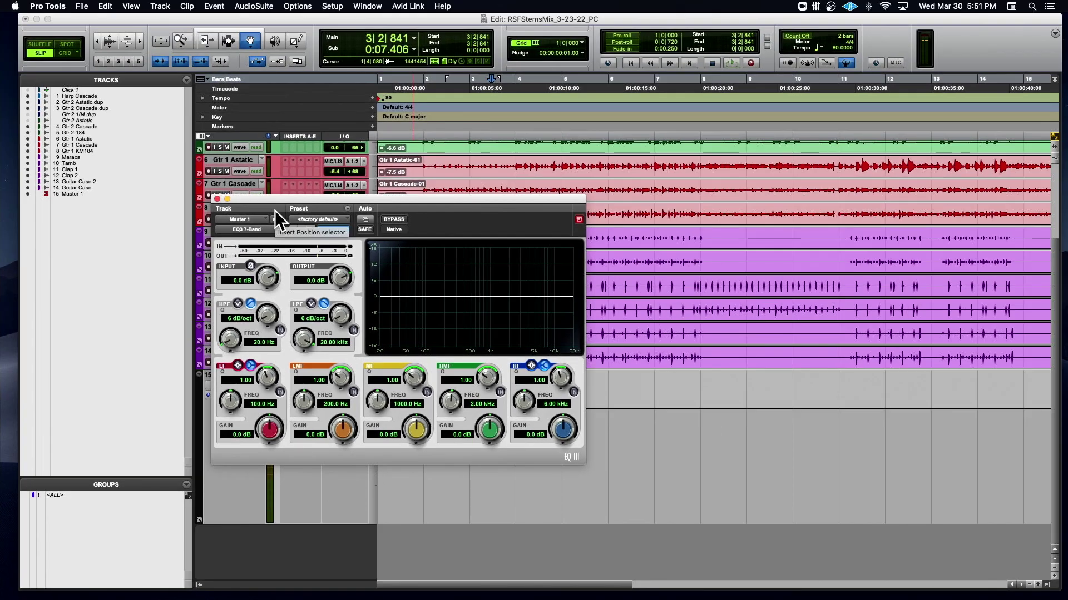
drag(289, 203, 642, 203)
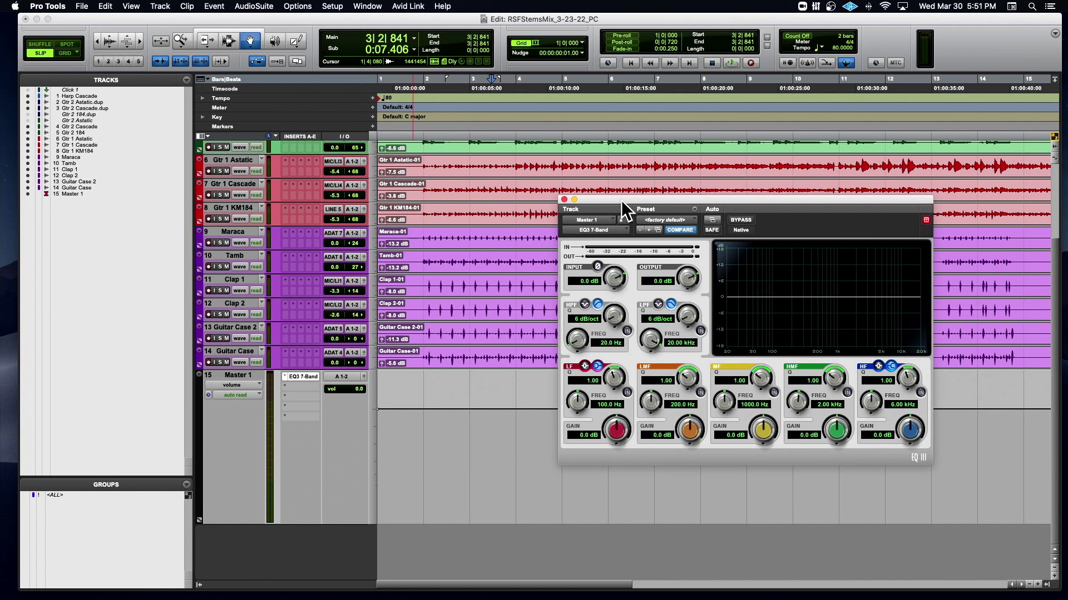
click(305, 376)
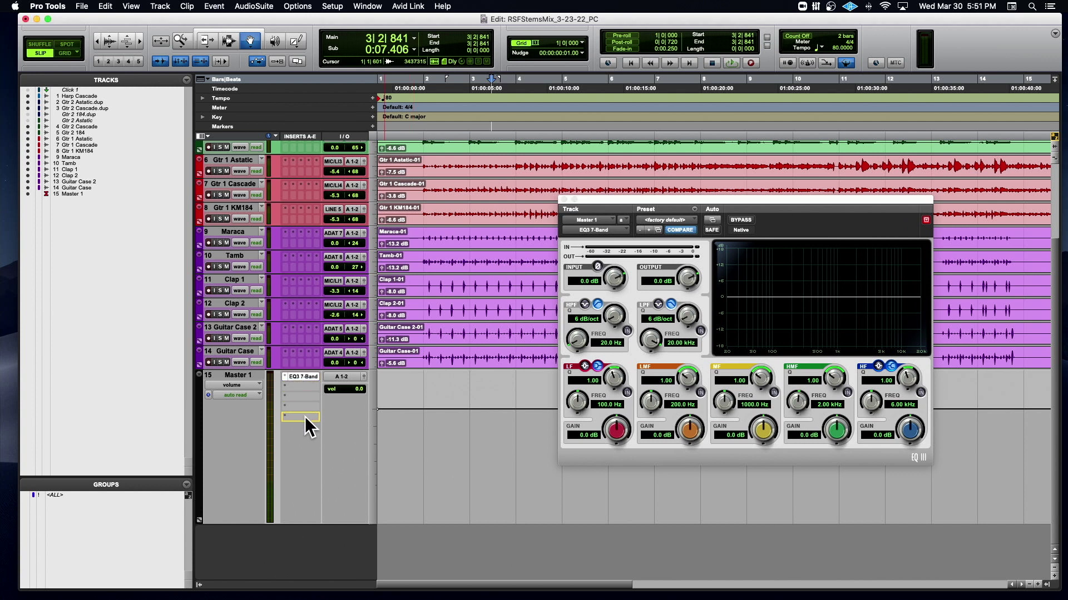
drag(305, 416, 305, 416)
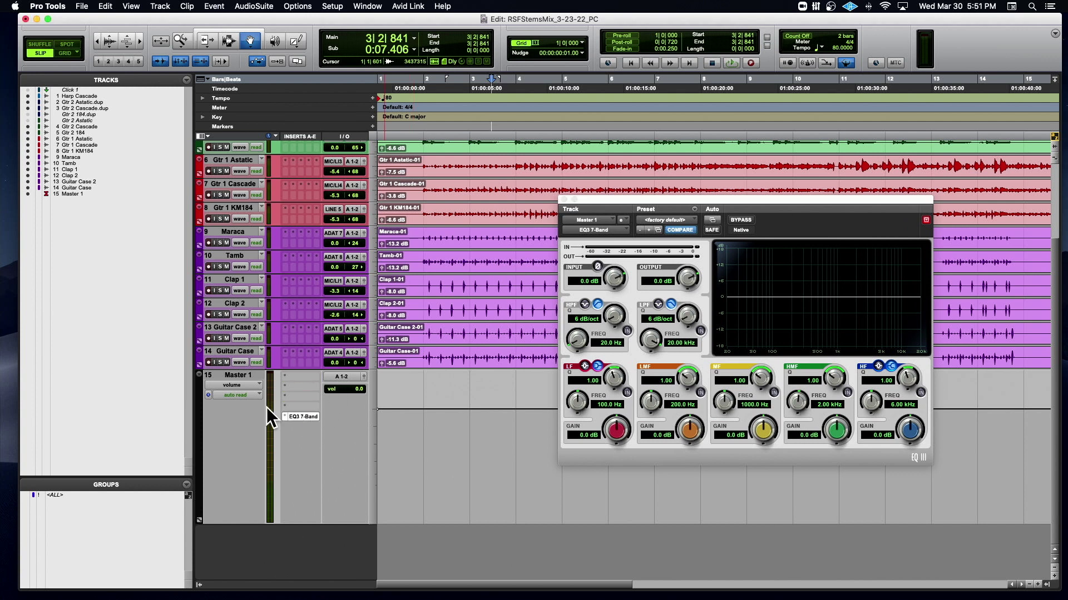
Step: Play the mix from bar 3 and examine the input and output meters of the EQ3 7-Band on Master 1
drag(647, 205, 338, 181)
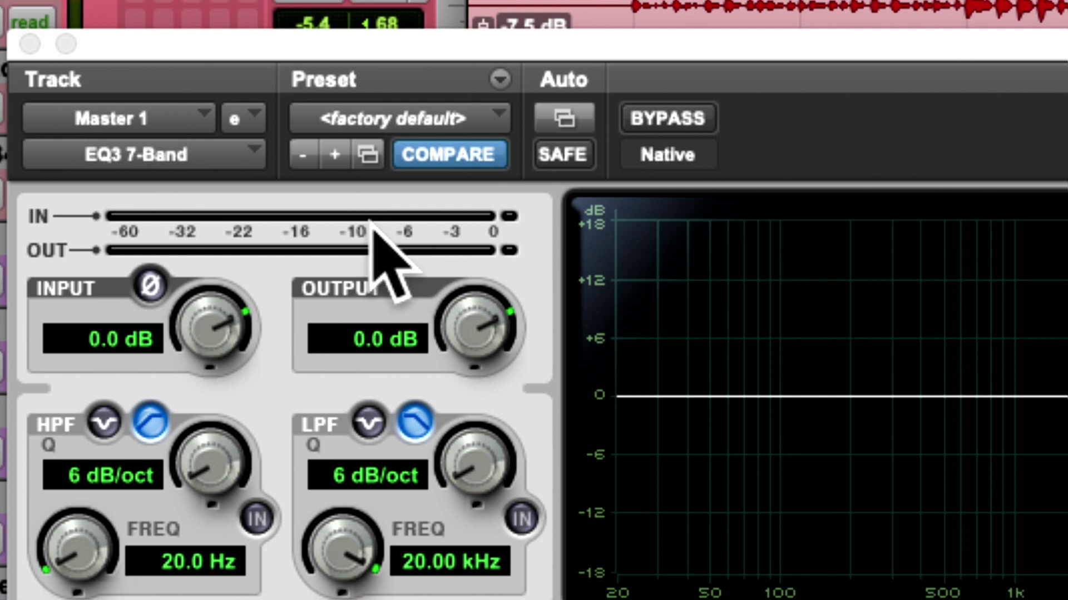
key(space)
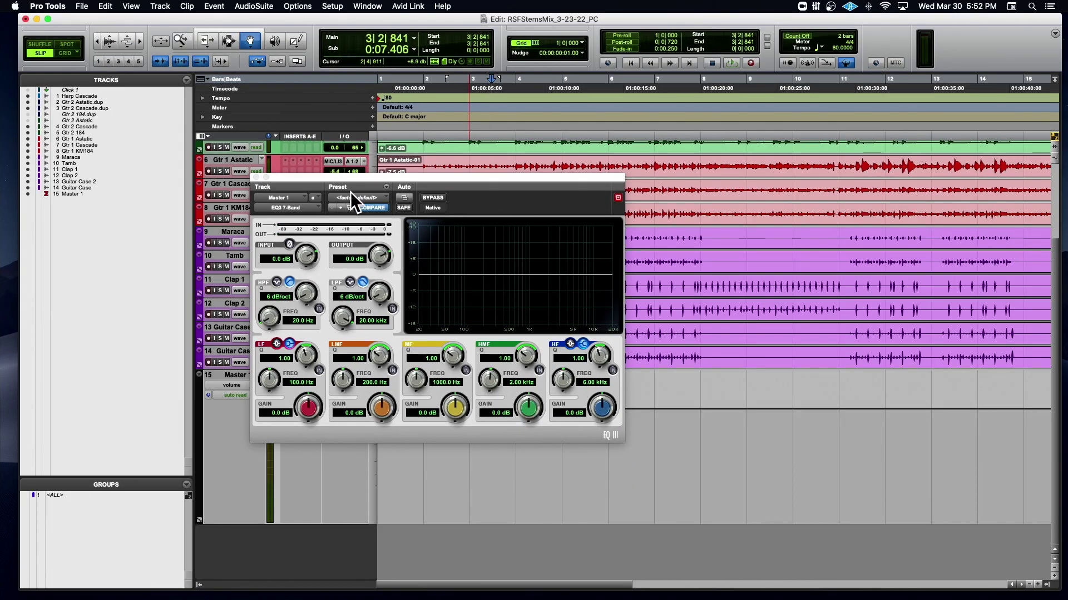
drag(351, 182, 295, 165)
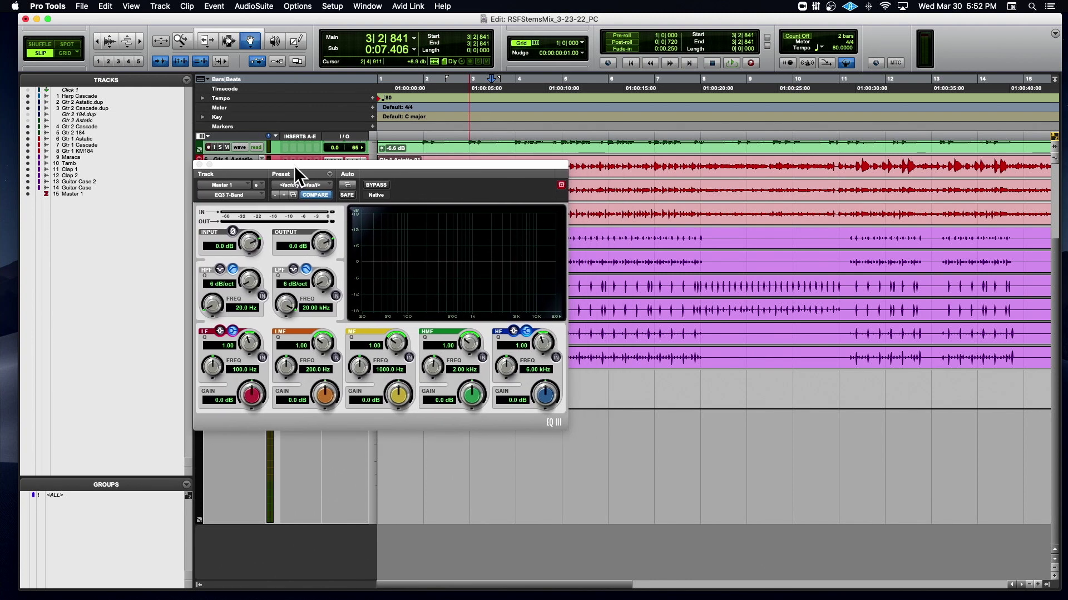
click(661, 117)
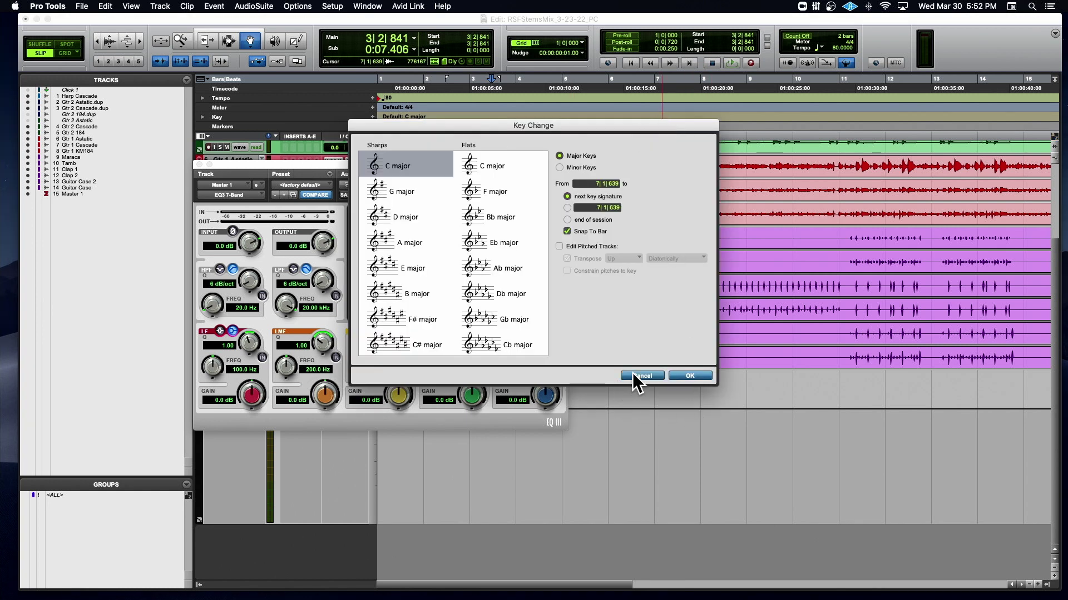
click(636, 377)
key(space)
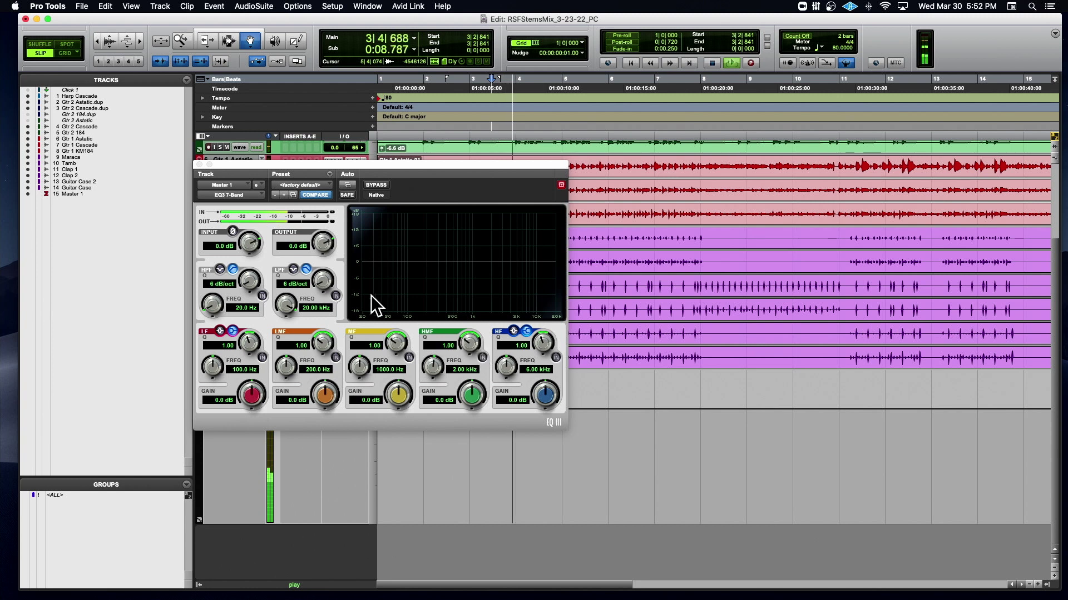
key(space)
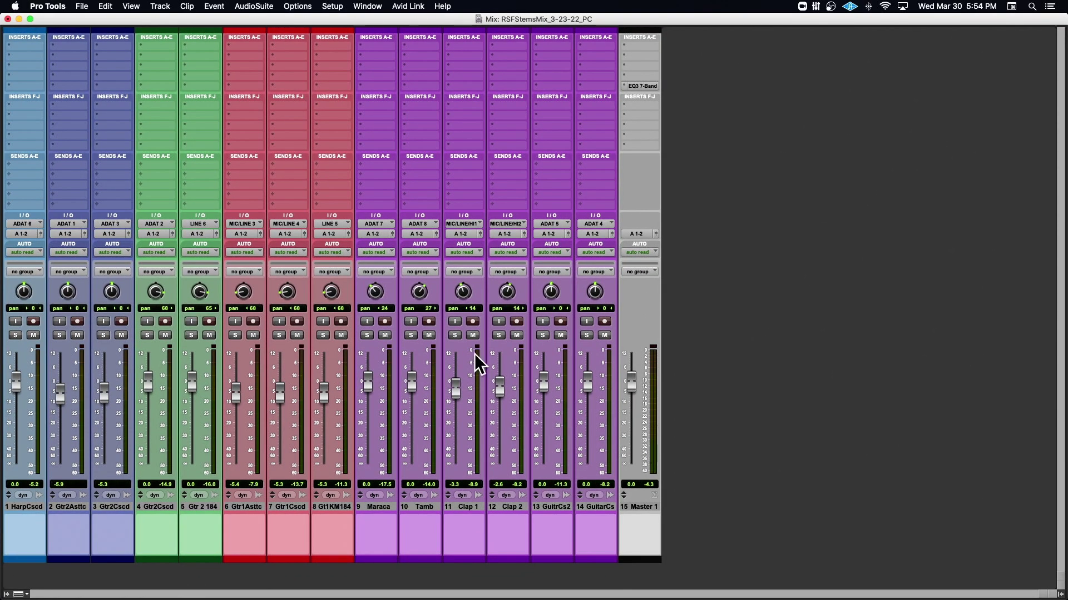
Step: Reopen Master 1's EQ3 7-Band with its window target switched off, and park the window clear of the track inserts
drag(454, 18, 460, 18)
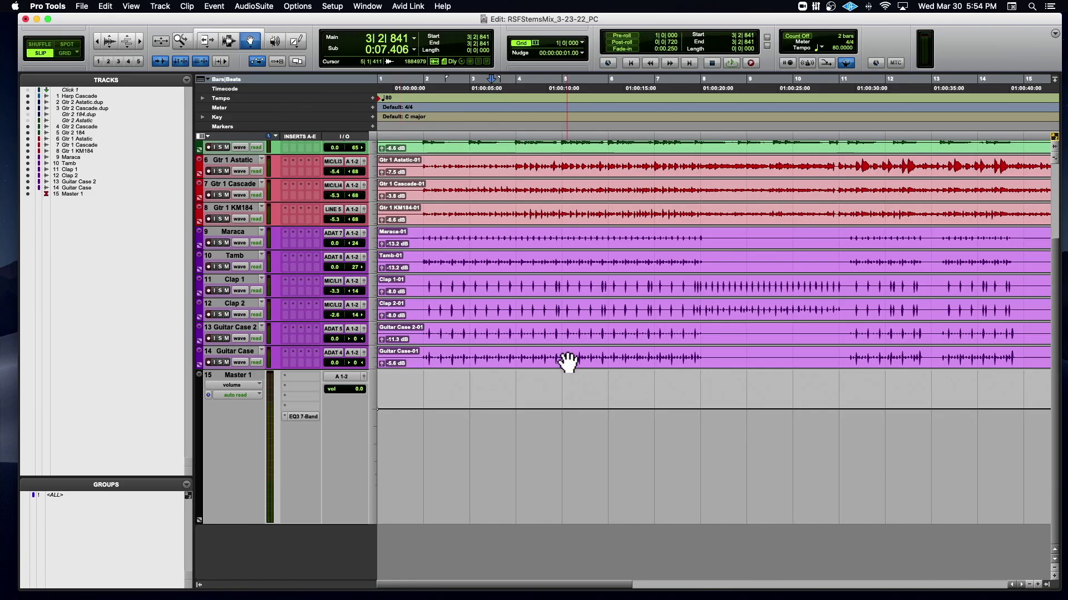
scroll(556, 356, up, 4)
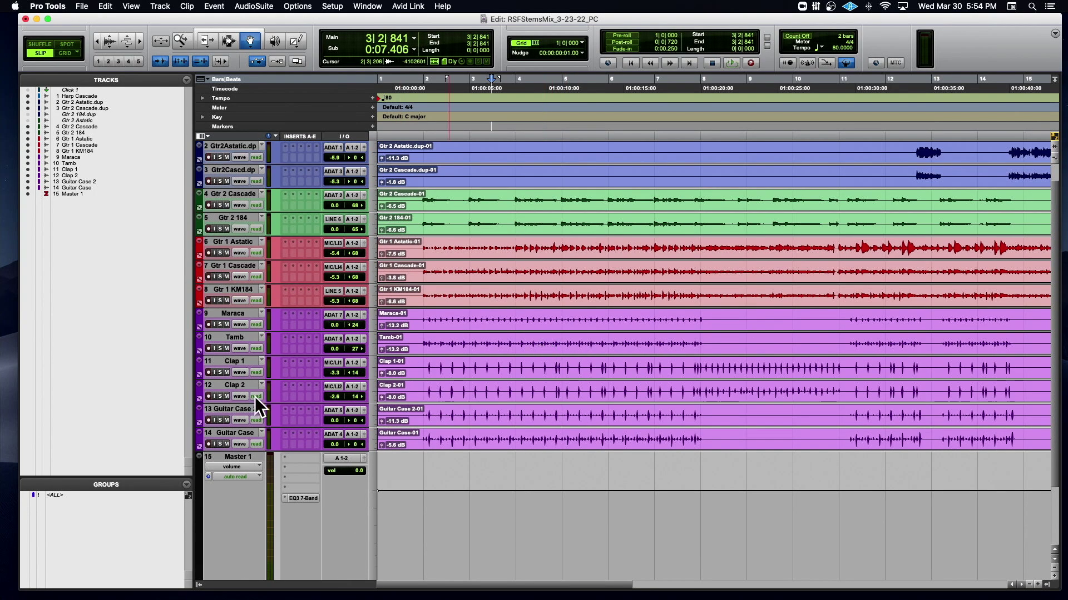
click(305, 497)
drag(614, 156, 249, 159)
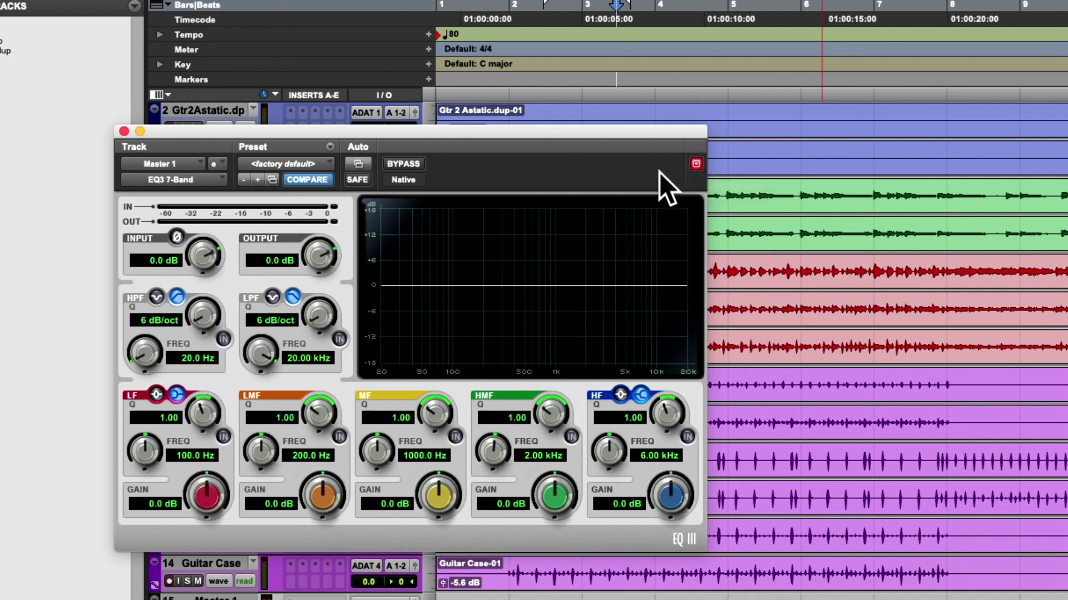
click(696, 164)
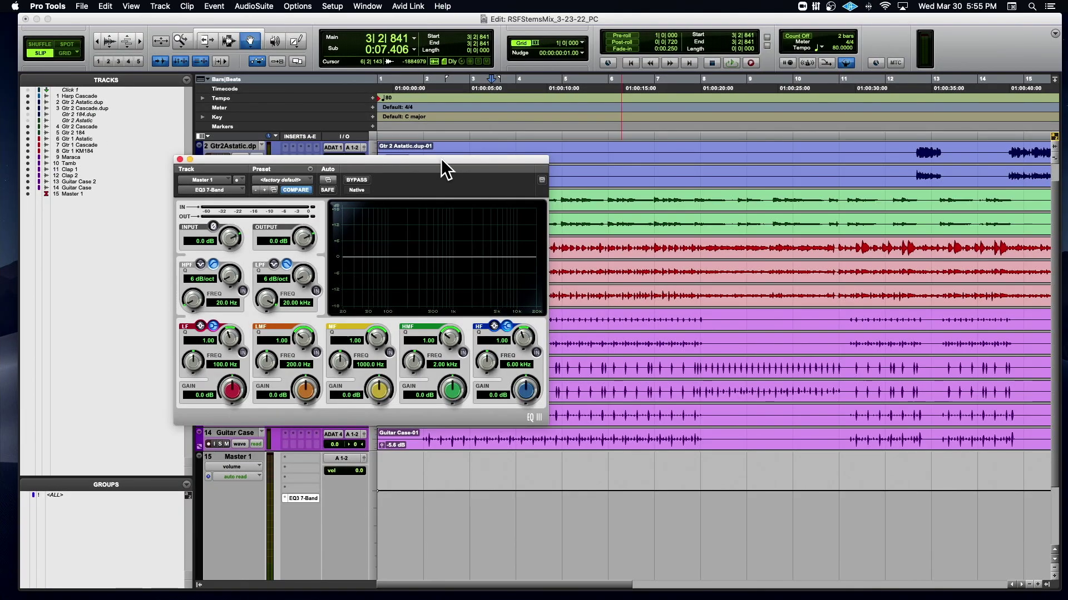
drag(442, 158, 1067, 350)
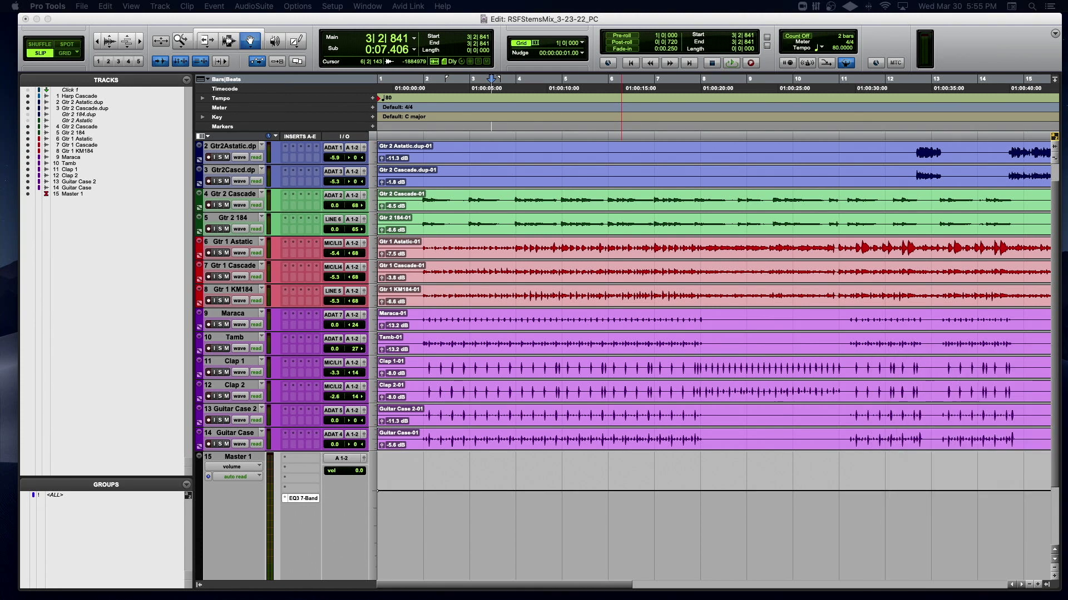
drag(1067, 351, 1012, 362)
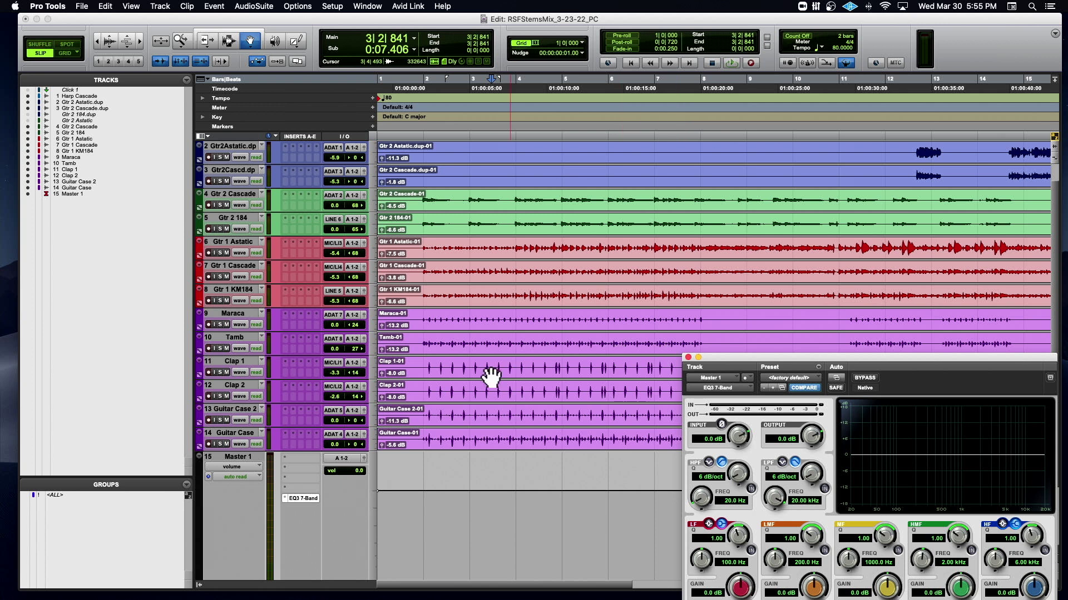
Step: Insert the multichannel VU Meter (stereo) in Master 1's first insert slot and play the mix briefly to watch it
click(293, 457)
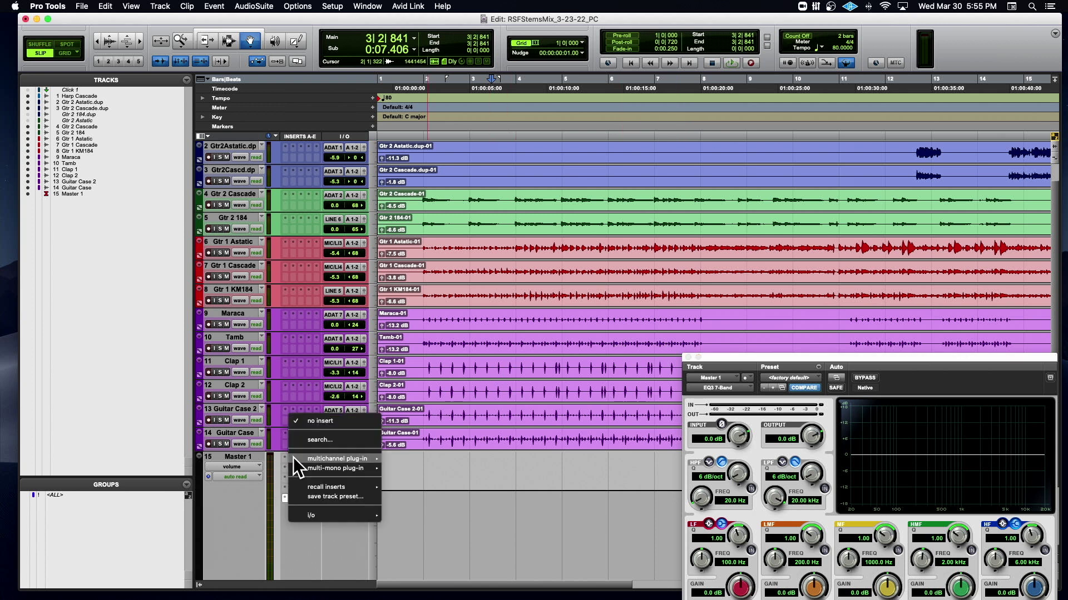
mouse_move(293, 457)
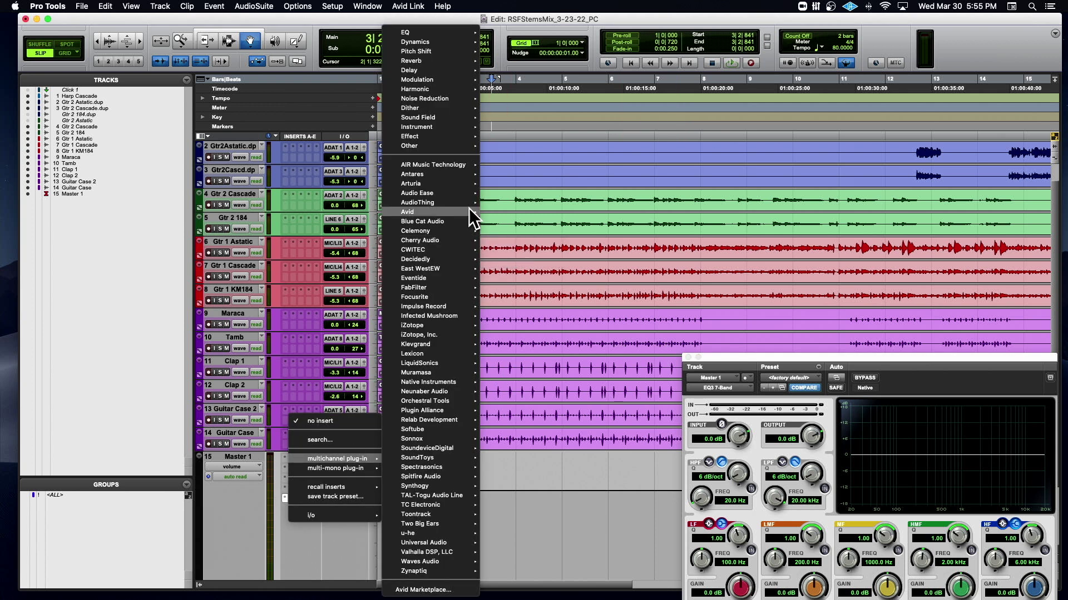
mouse_move(465, 69)
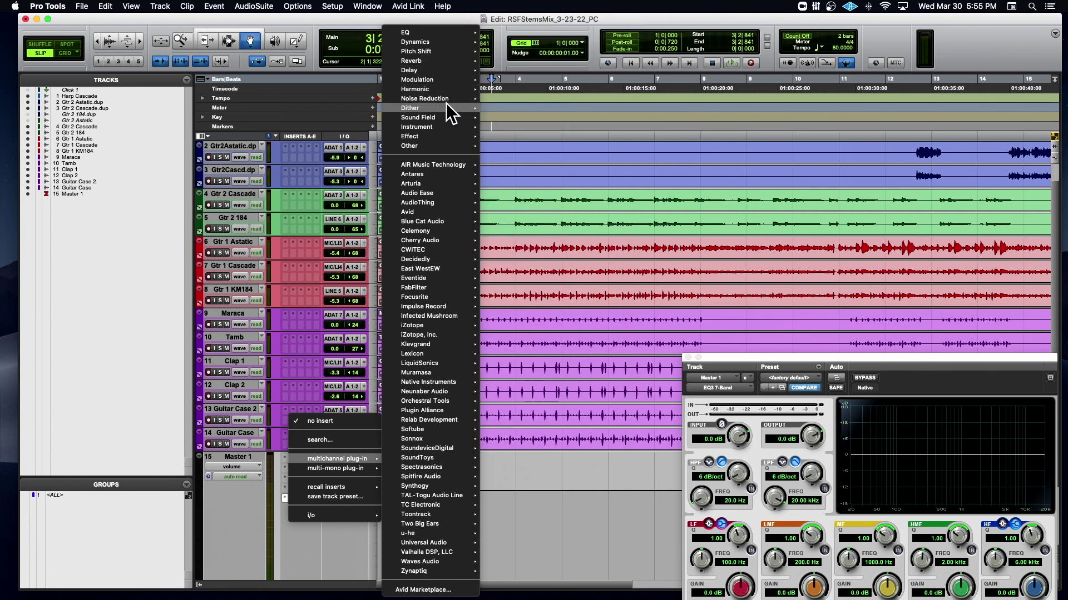
mouse_move(444, 115)
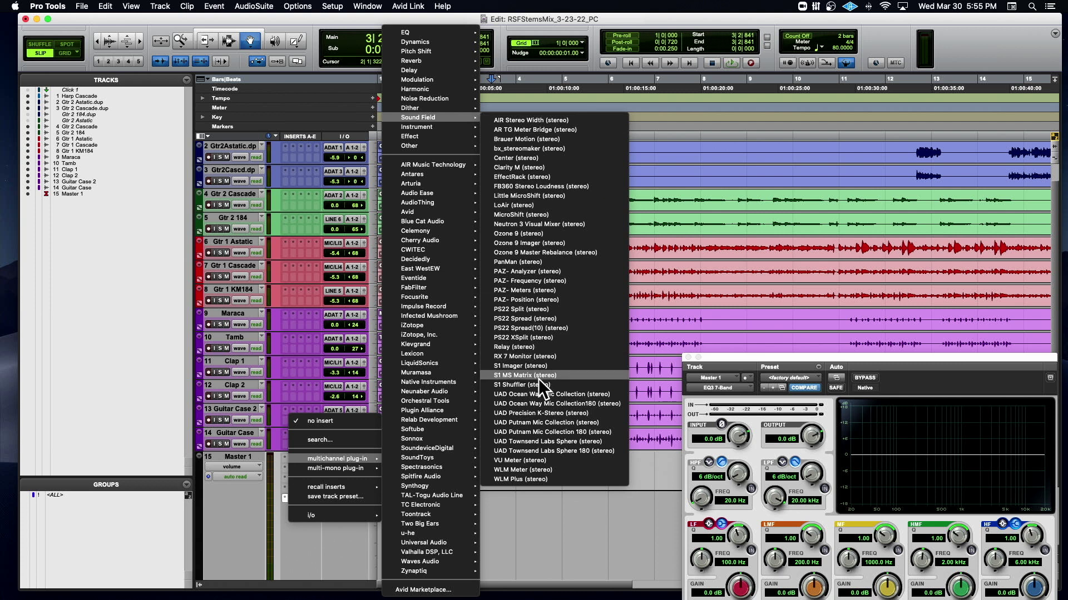
click(543, 456)
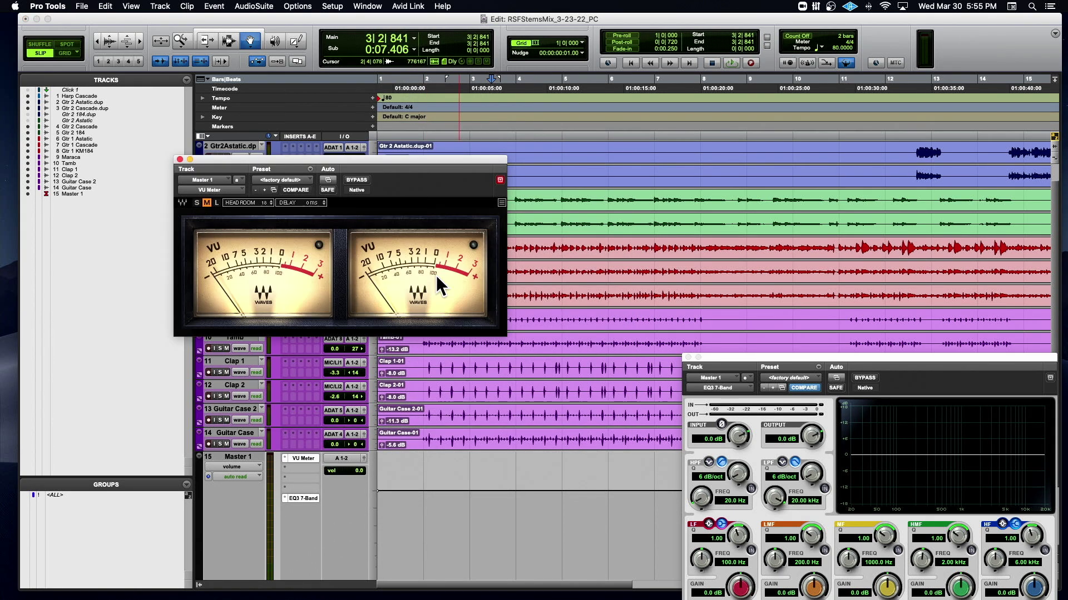
key(space)
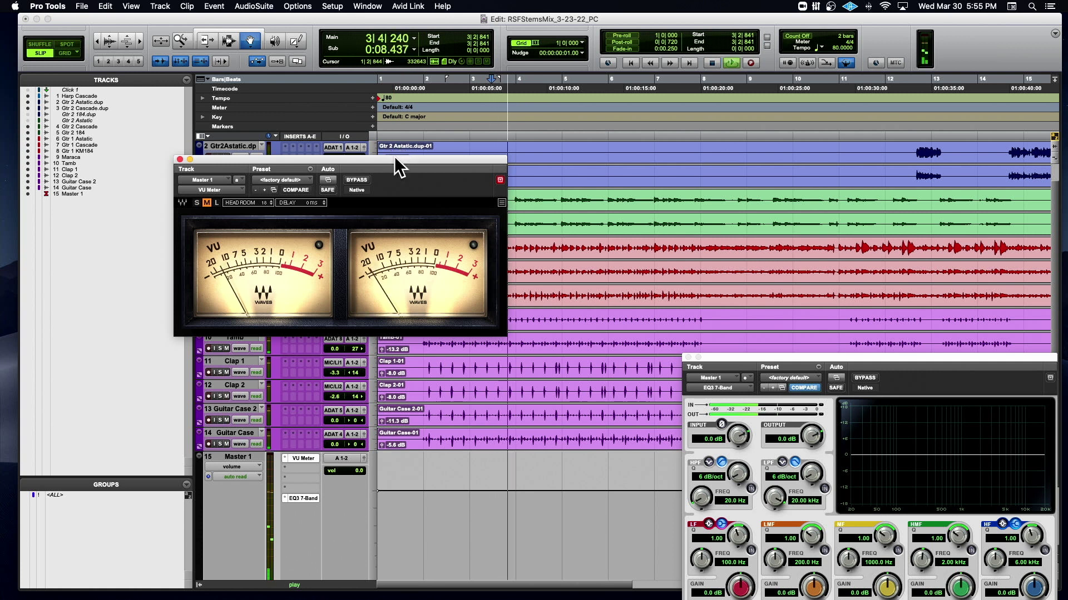
key(space)
Step: Replace the VU Meter on Master 1 with the multichannel WLM Meter (stereo) and play the mix to watch its loudness readings
click(222, 188)
mouse_move(222, 189)
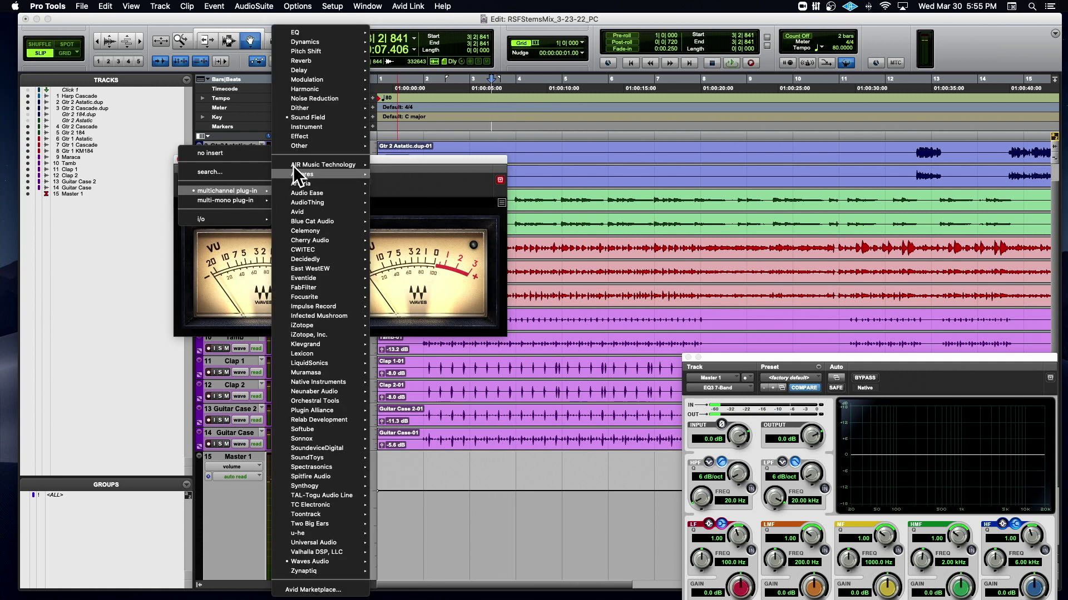
mouse_move(324, 117)
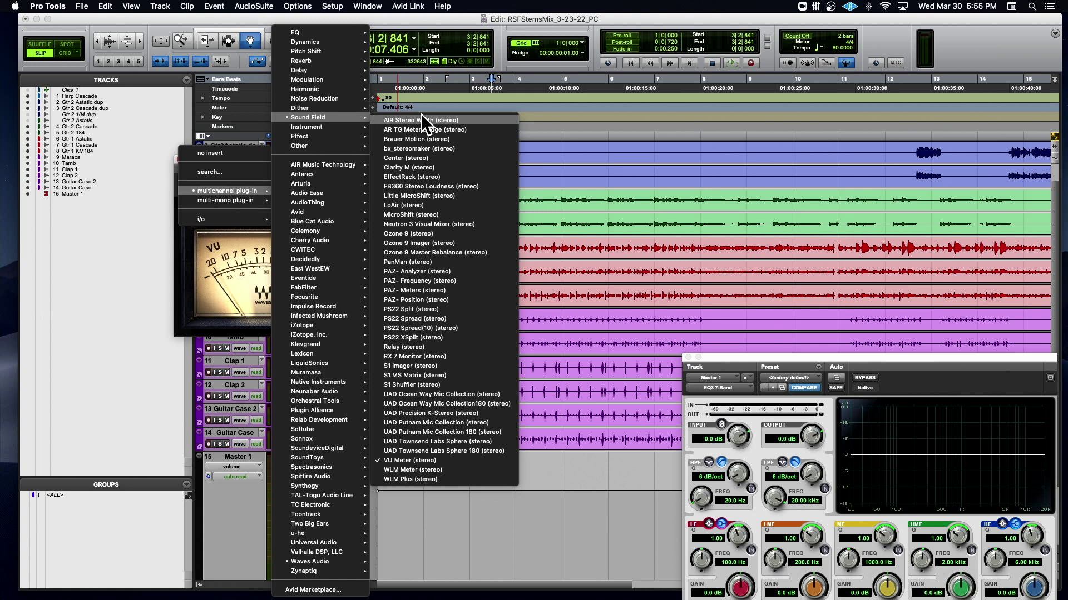
click(403, 470)
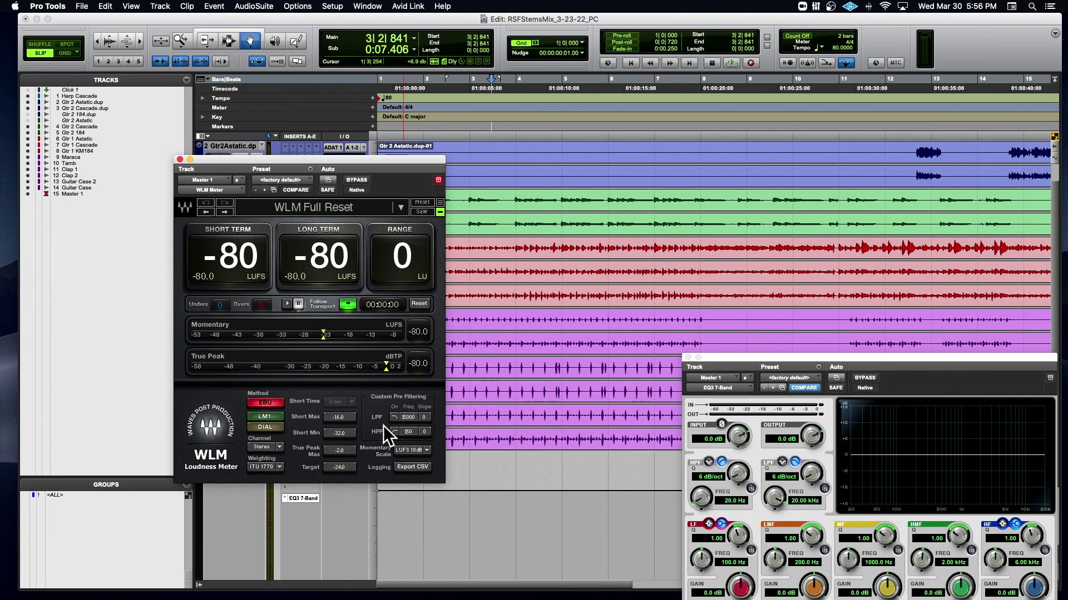
key(space)
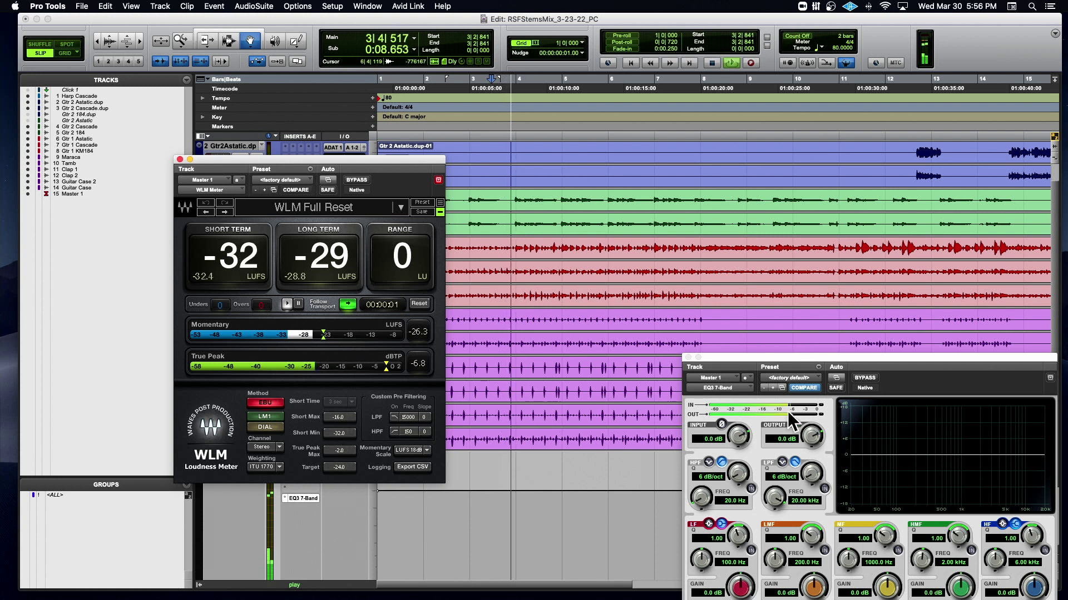
key(space)
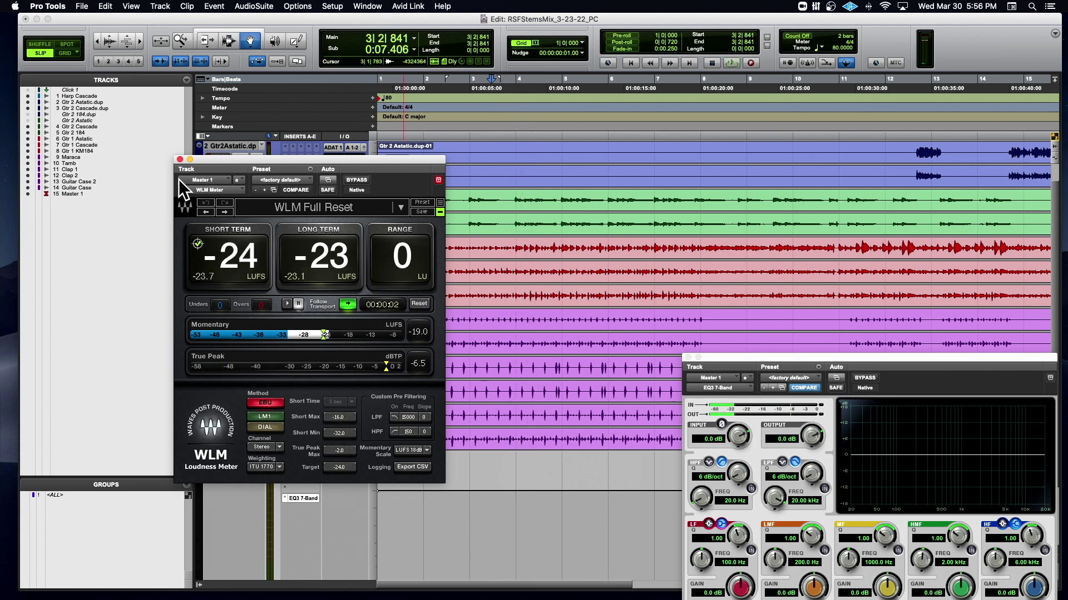
Step: Close the WLM Meter window and remove the WLM Meter from Master 1's first insert slot
click(180, 159)
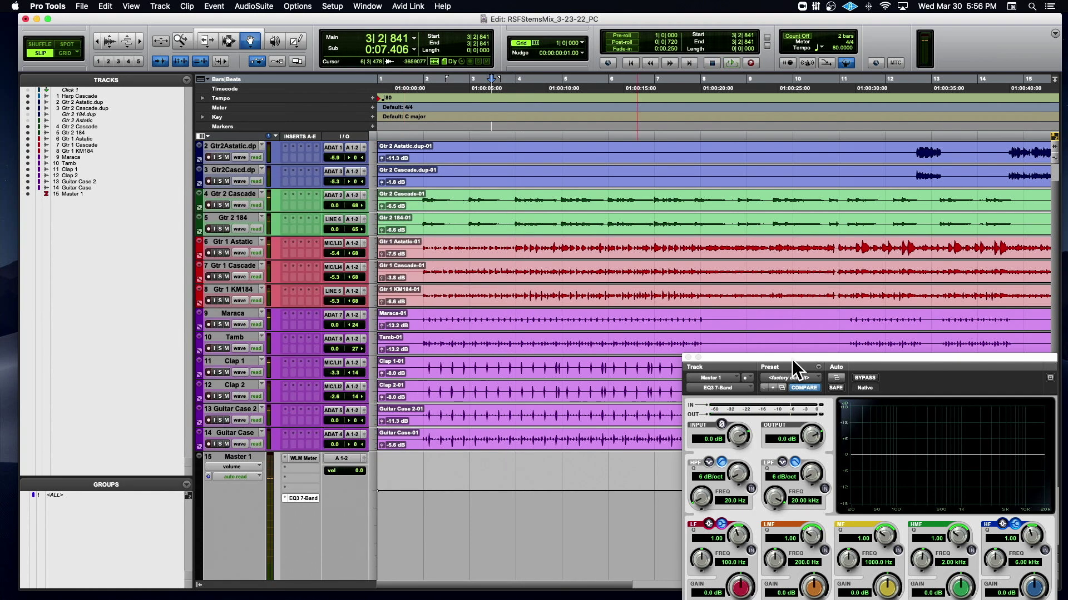
drag(791, 359, 494, 225)
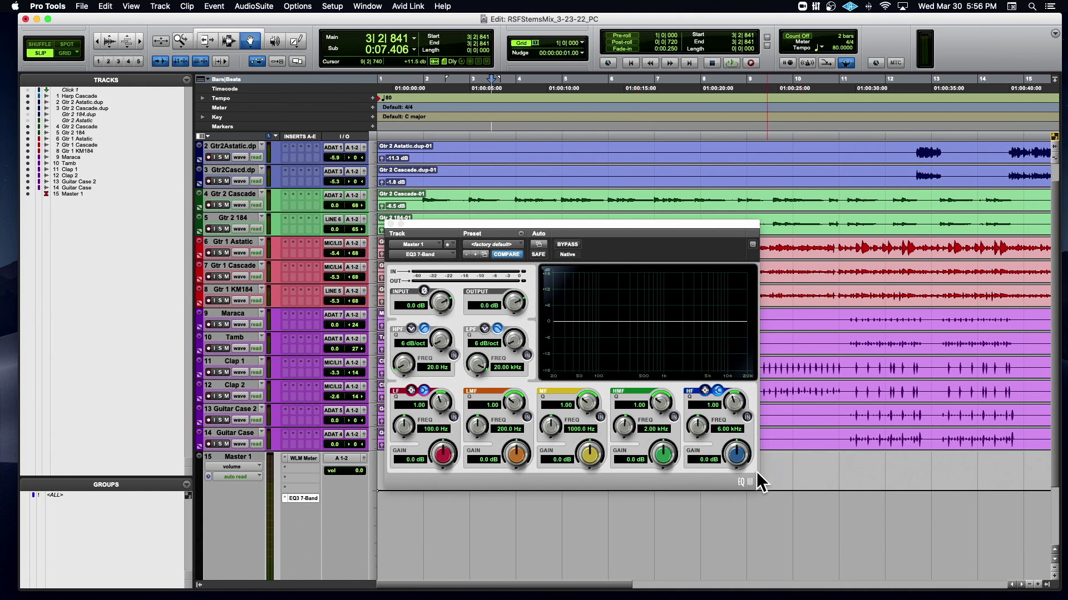
click(282, 457)
click(467, 242)
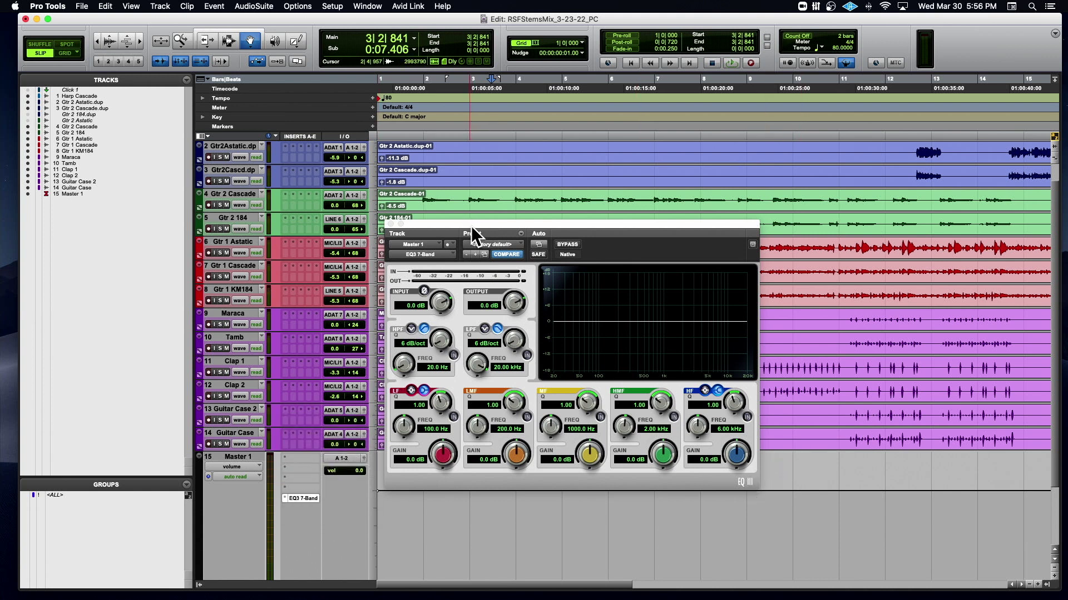
Step: Close the EQ3 7-Band window and play the full mix from bar 2, beat 4 to check the balance
drag(473, 228, 600, 307)
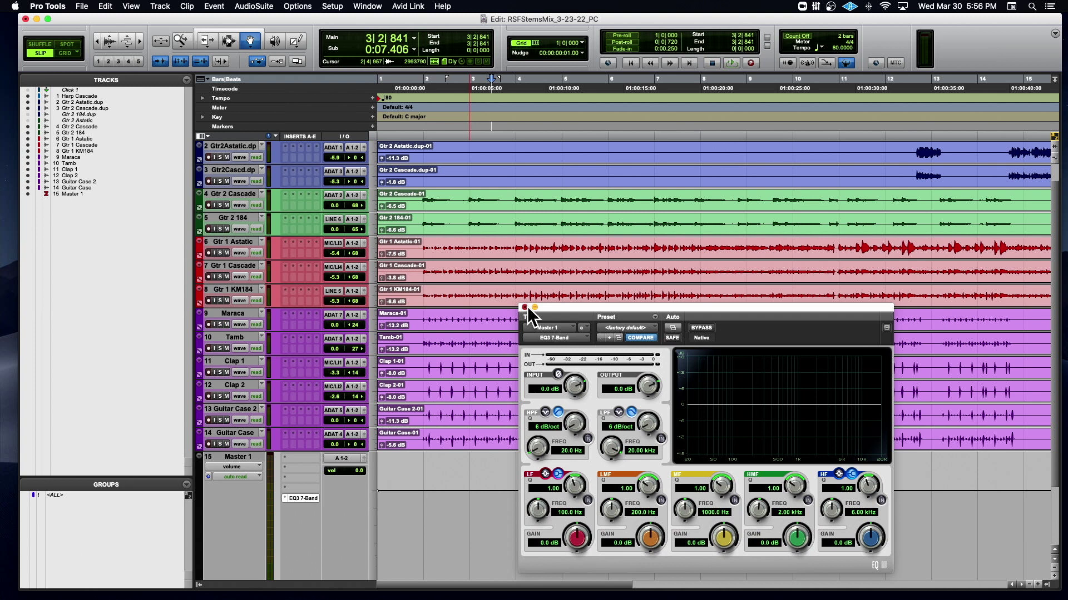
click(525, 308)
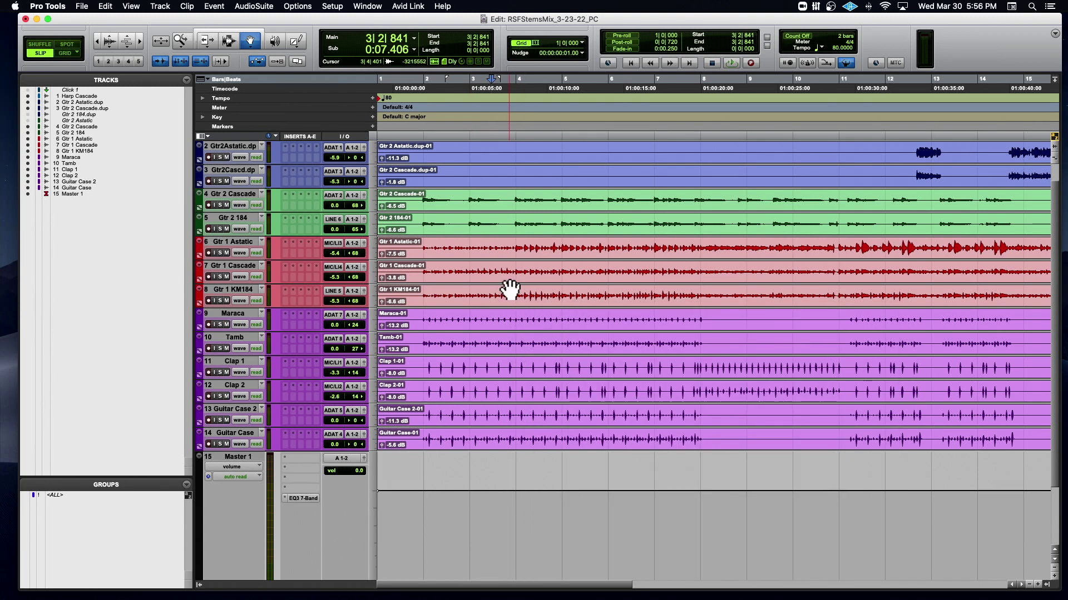
key(super+bracketleft)
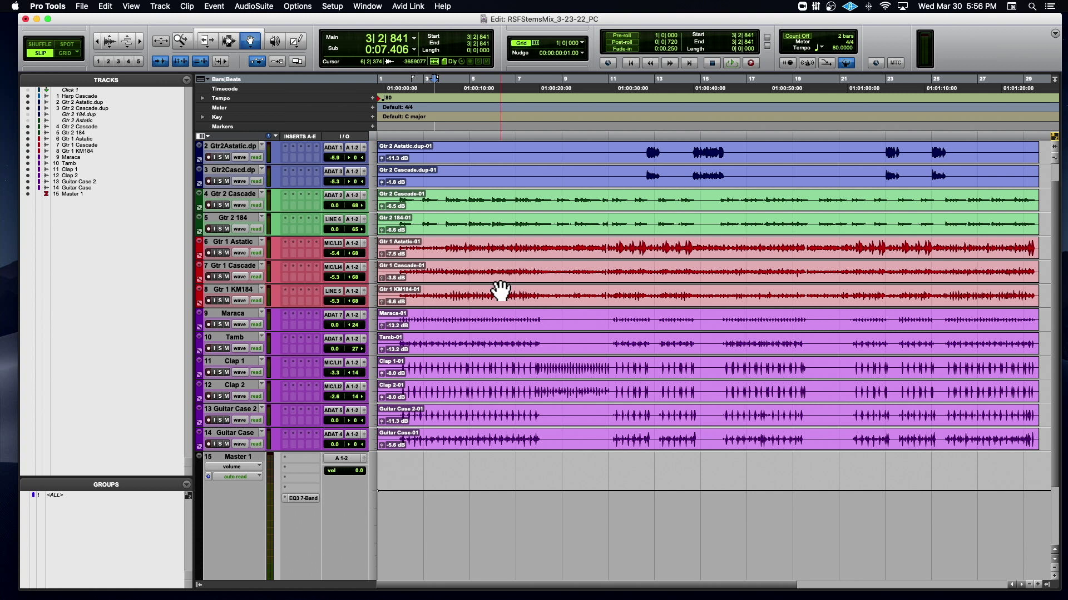
scroll(500, 289, up, 1)
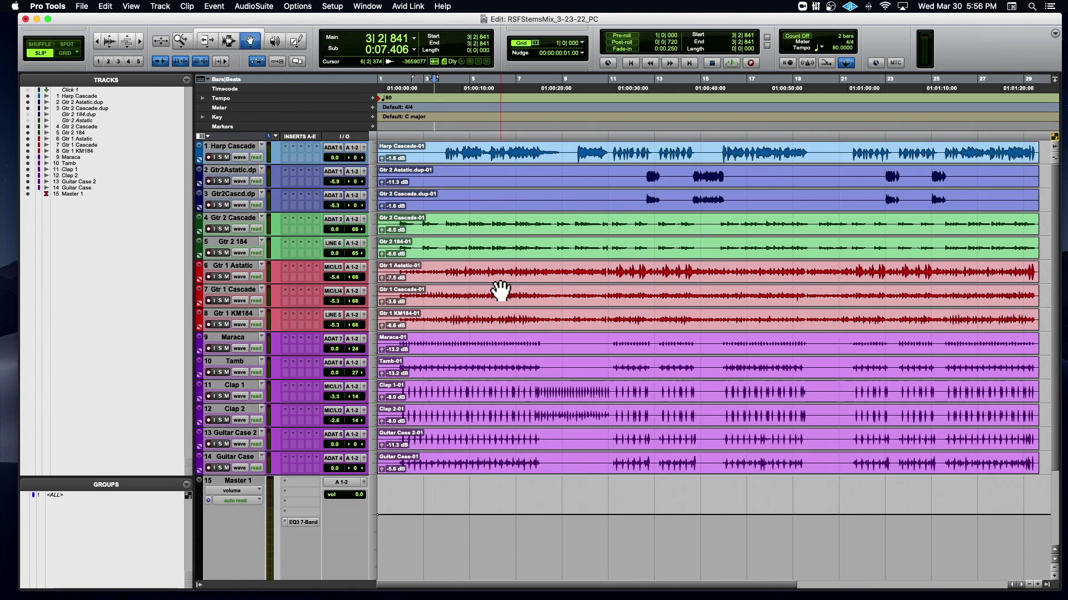
click(419, 122)
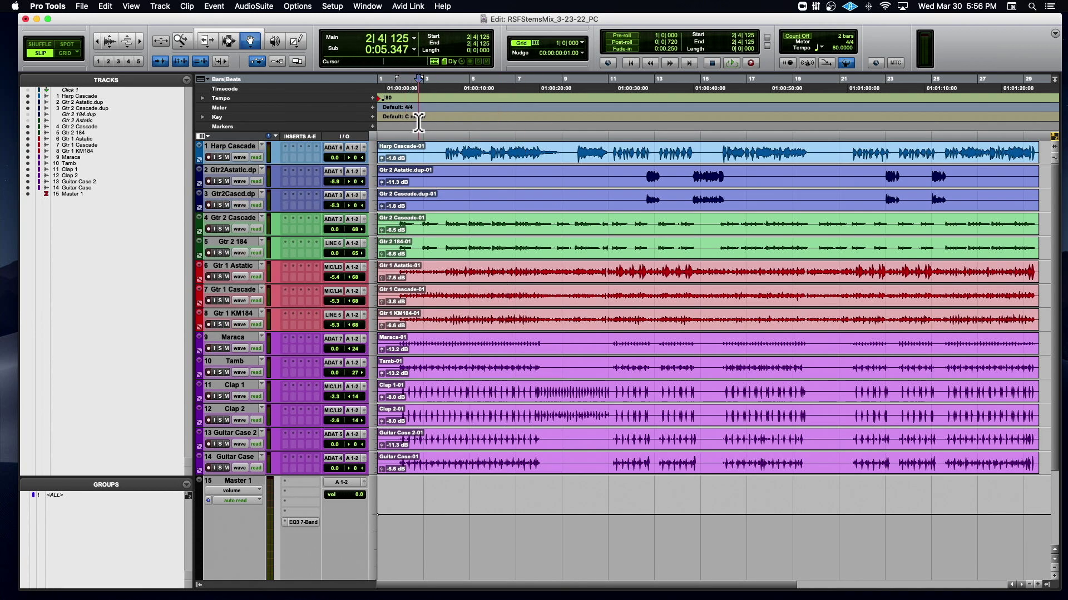
key(space)
key(space)
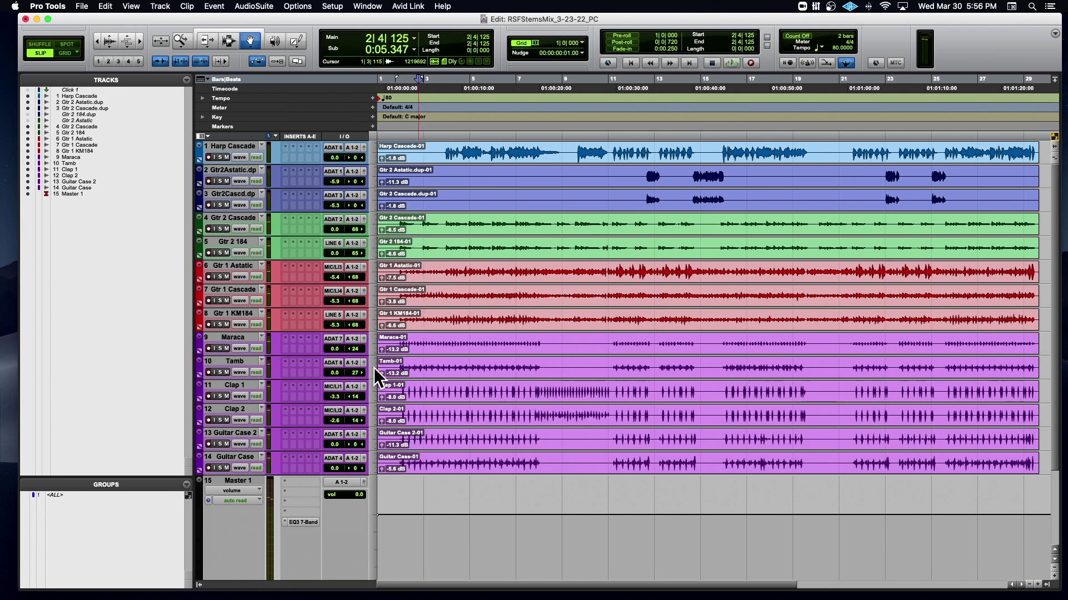
key(space)
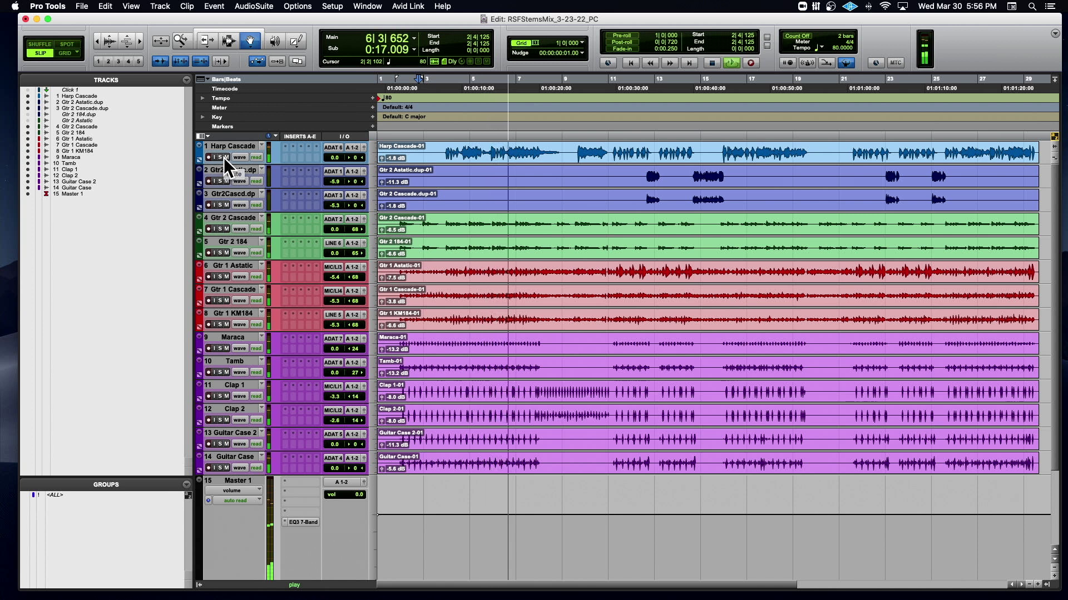
key(space)
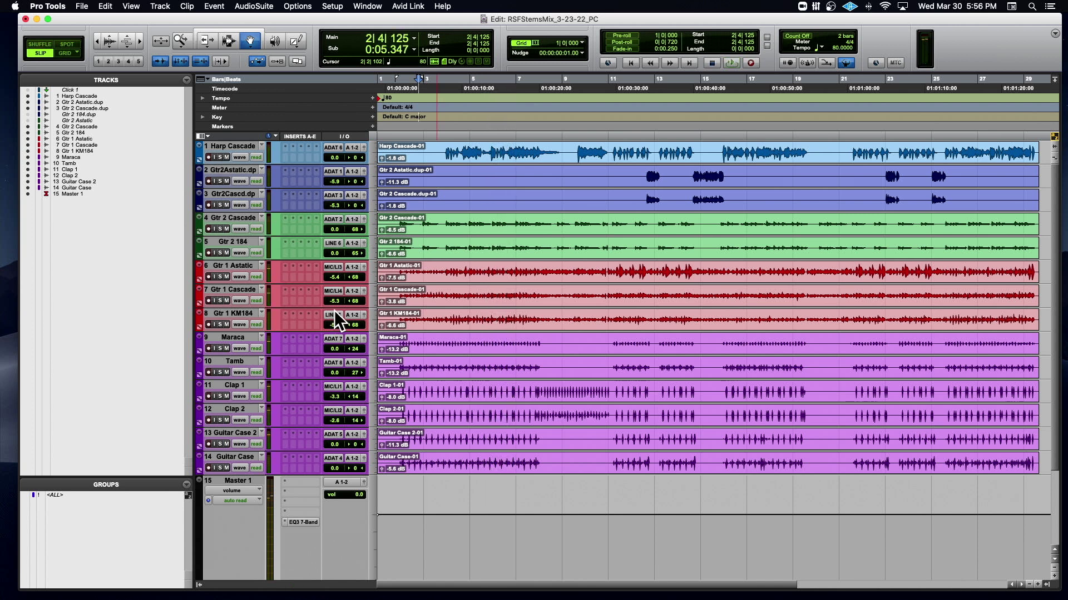
Step: Solo the Guitar Case and Guitar Case 2 tracks and play them from bar 2, beat 2
click(221, 467)
key(space)
click(411, 143)
key(space)
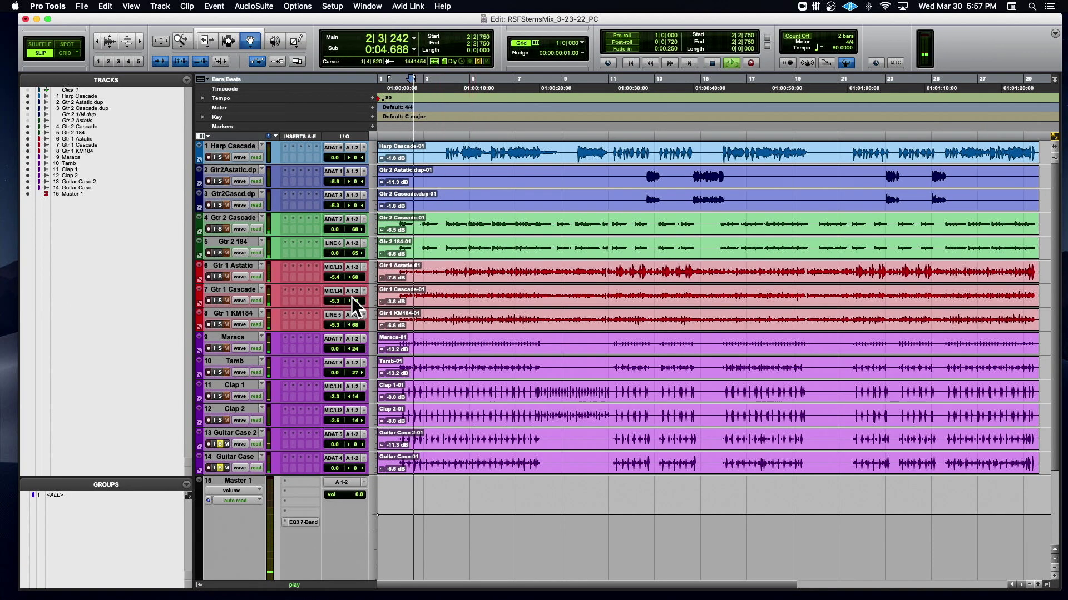
Step: Turn off solo on the Guitar Case and Guitar Case 2 tracks and stop playback
click(220, 468)
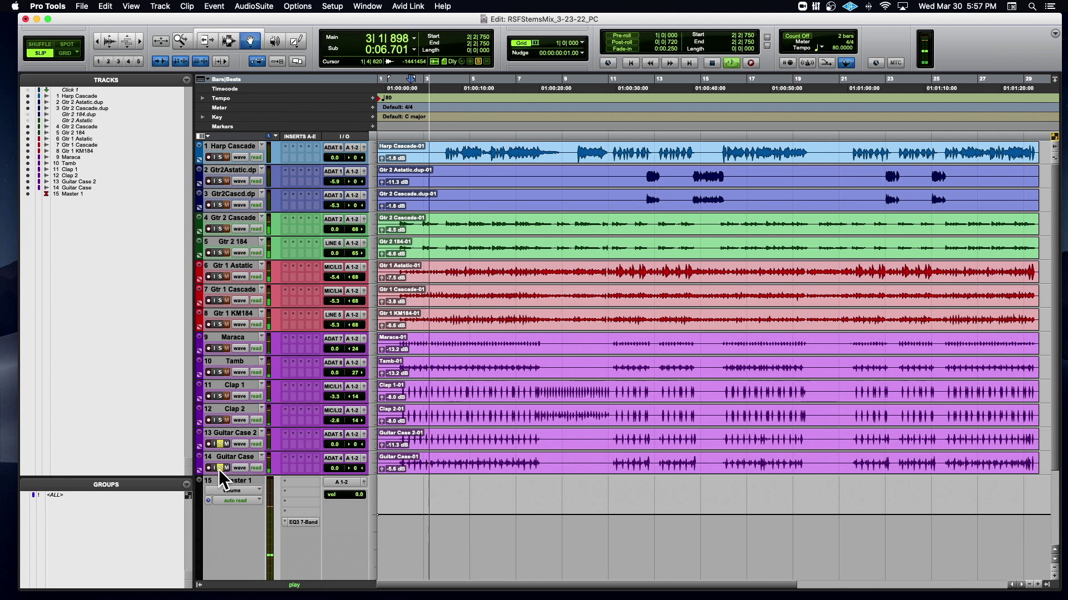
click(220, 445)
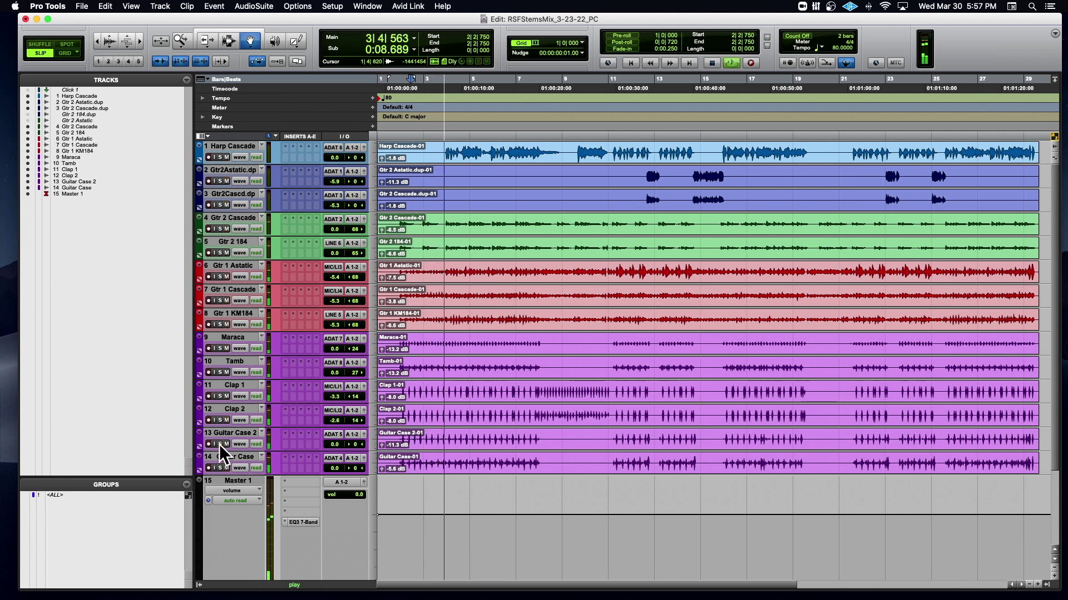
key(space)
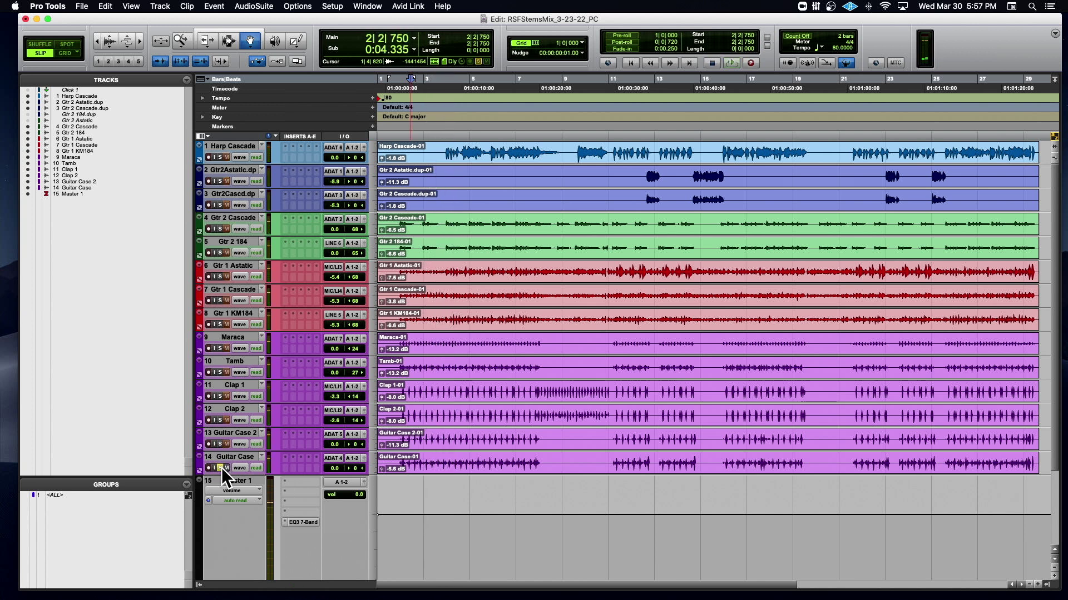
Step: Solo only the Guitar Case track and play it from bar 2, beat 2
click(221, 467)
key(space)
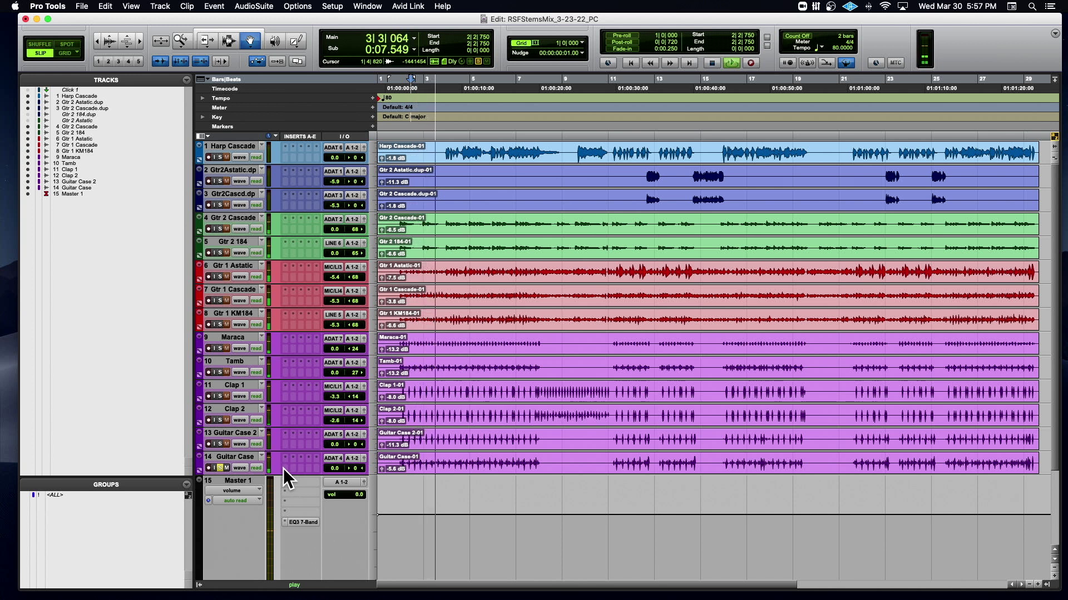
key(space)
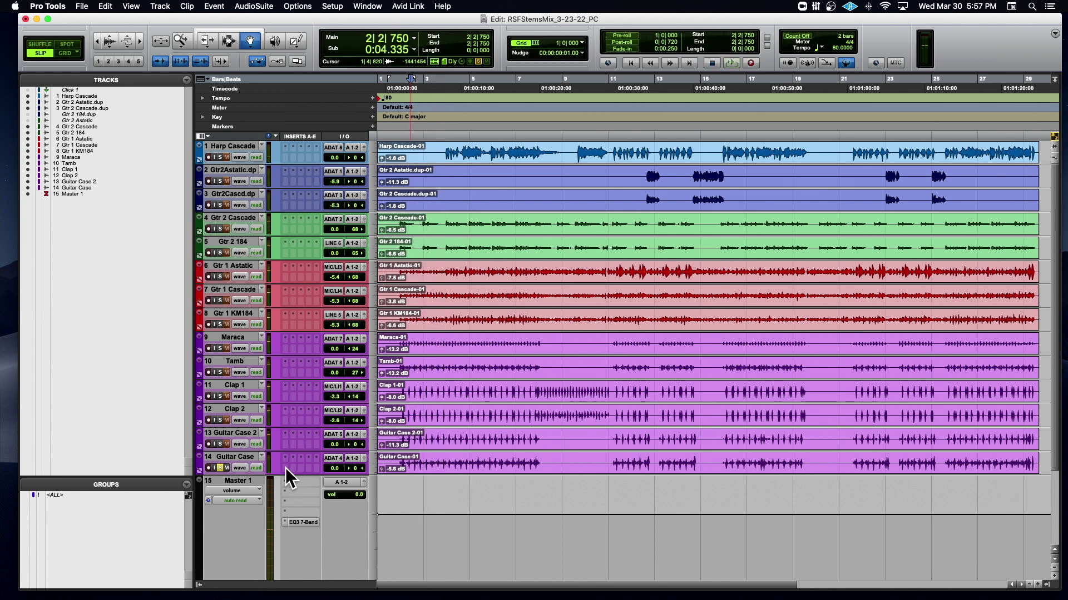
click(286, 468)
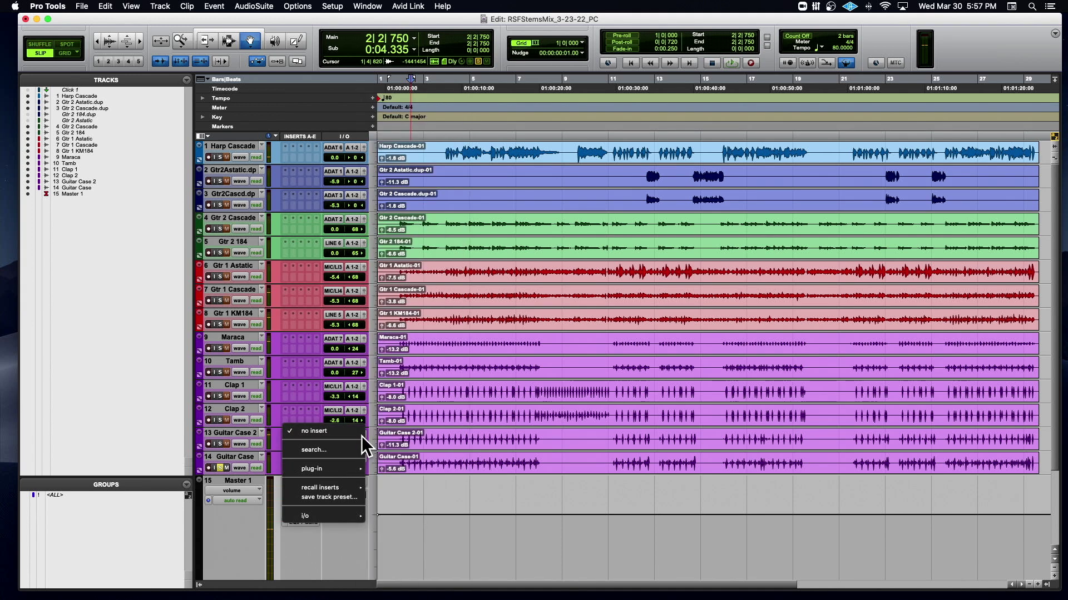
click(205, 466)
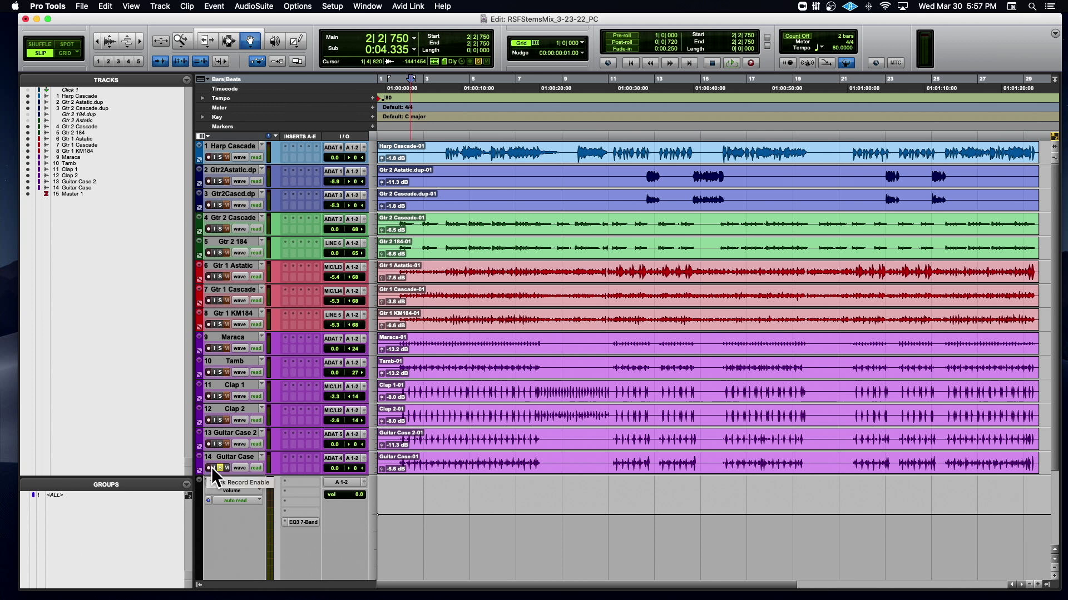
Step: Unsolo Guitar Case, solo Harp Cascade, and play it from about bar 3, beat 3
click(225, 468)
click(222, 468)
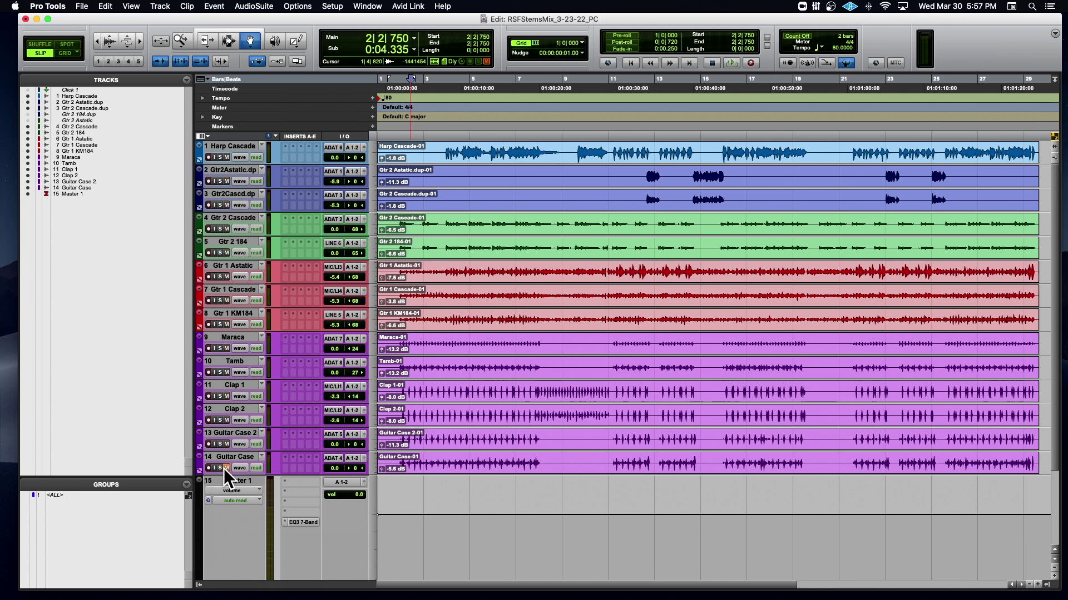
click(220, 156)
click(438, 128)
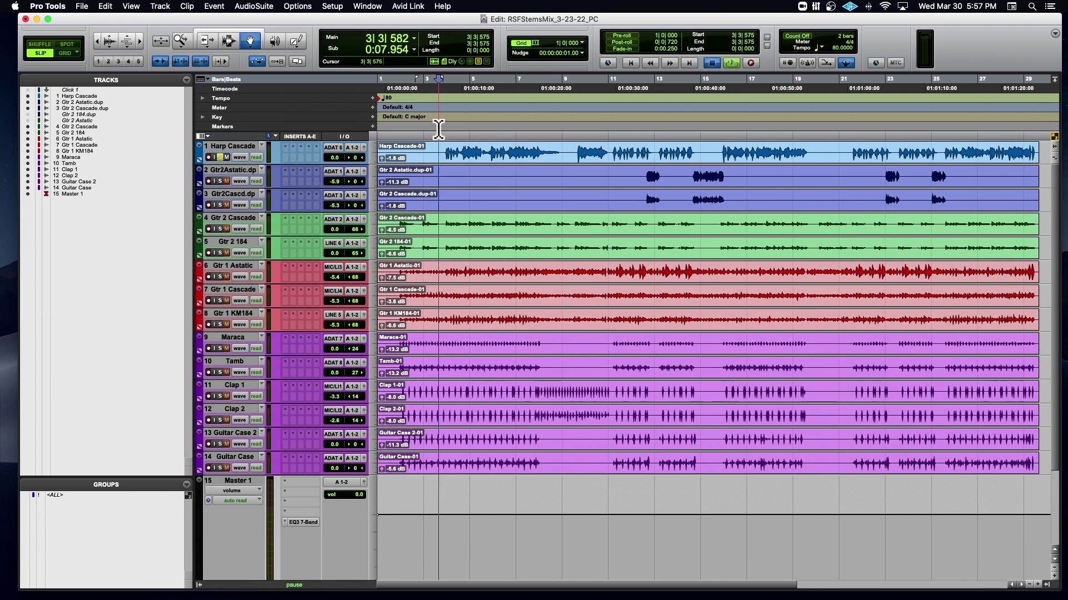
key(space)
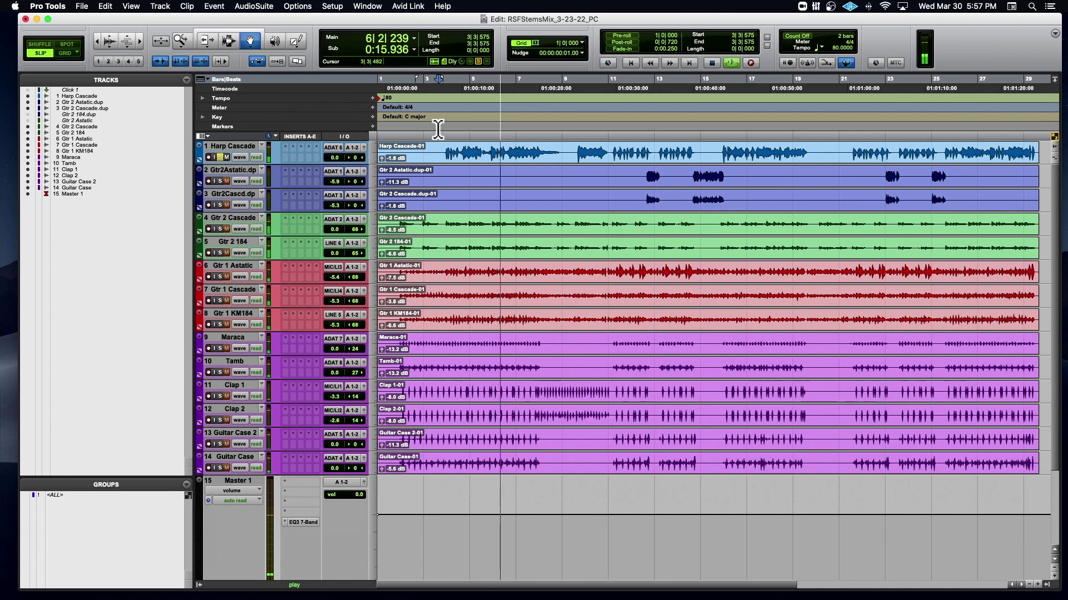
key(space)
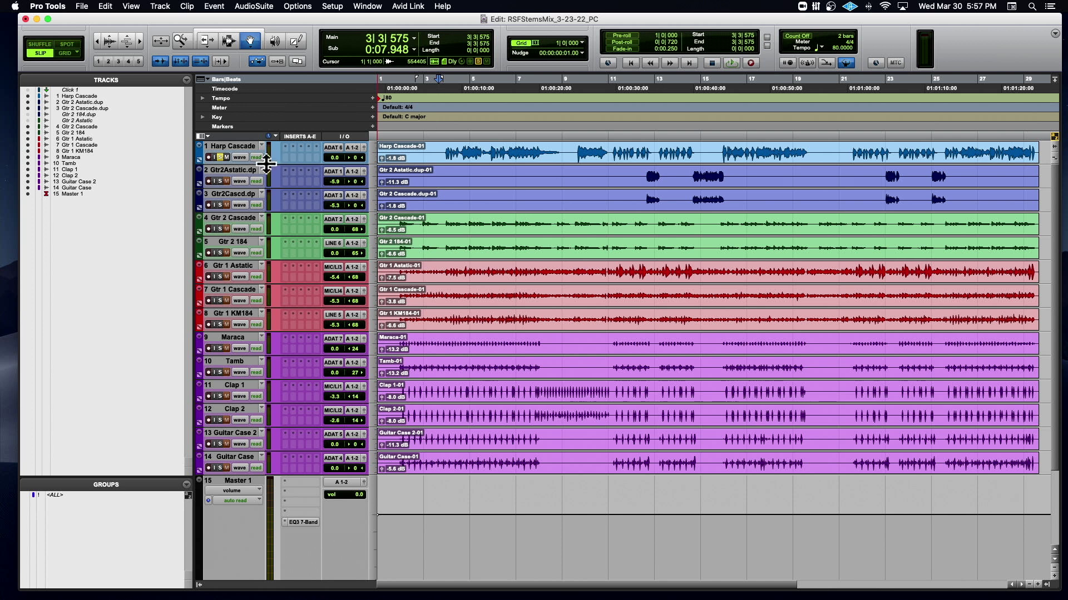
Step: Enlarge the Harp Cascade track's height and insert an EQ3 1-Band (mono) in its first insert slot
drag(268, 165, 274, 452)
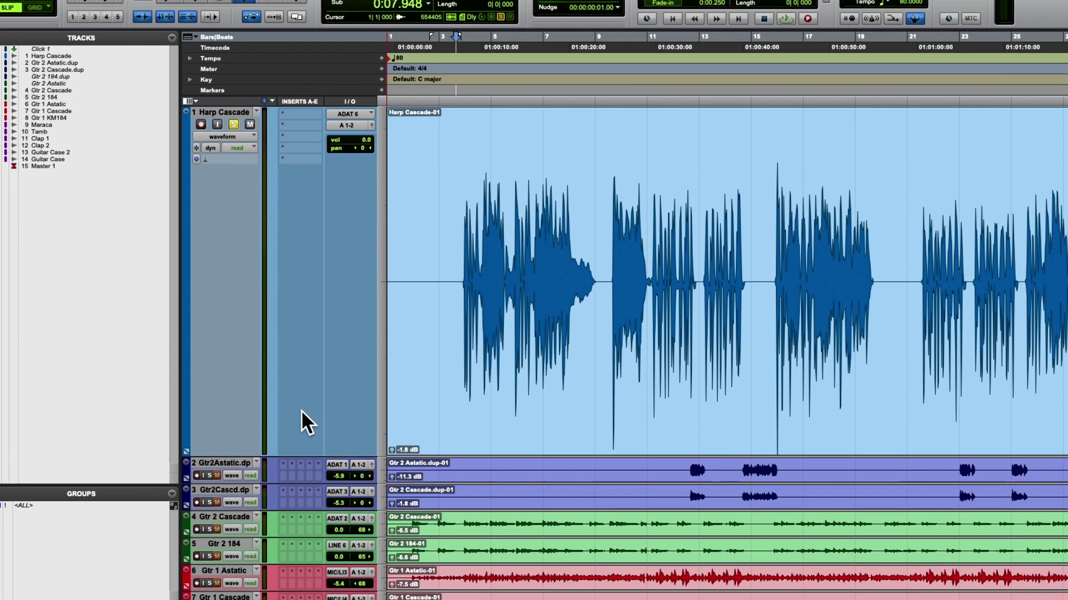
click(295, 111)
mouse_move(295, 111)
mouse_move(413, 58)
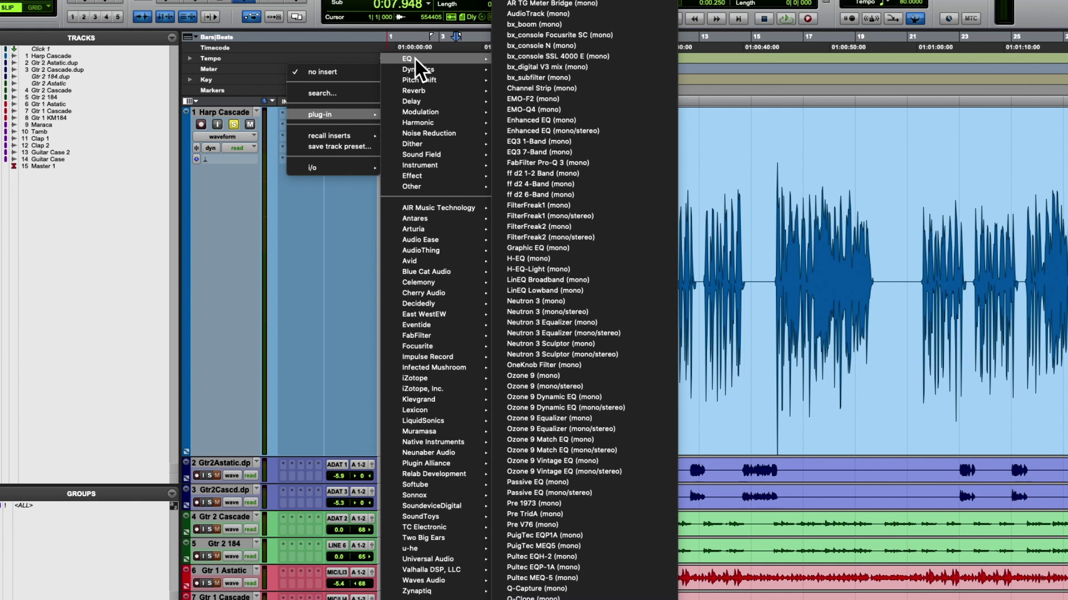
mouse_move(410, 260)
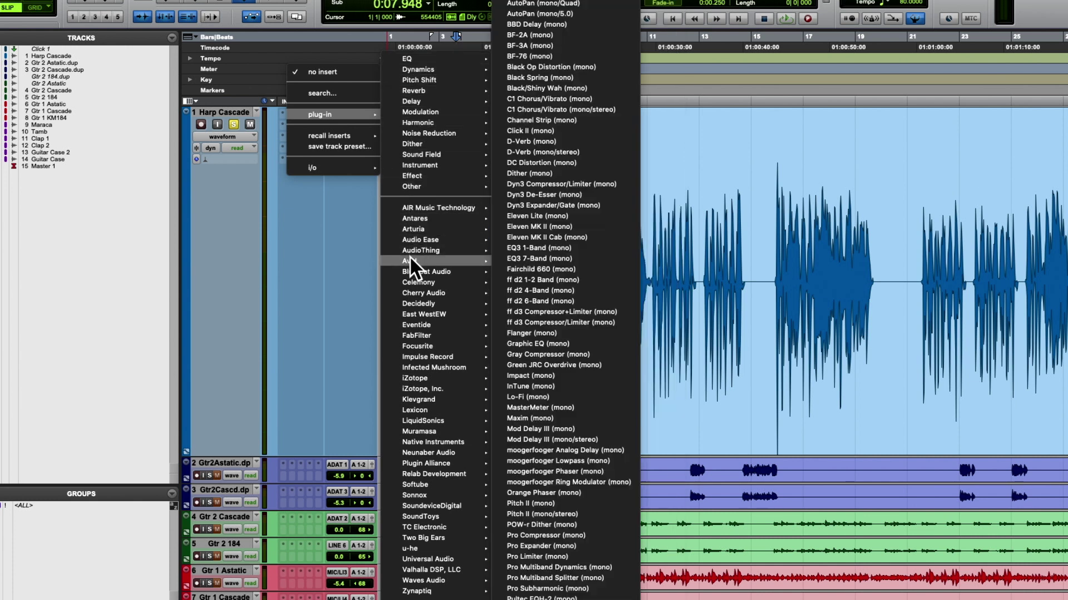
click(514, 247)
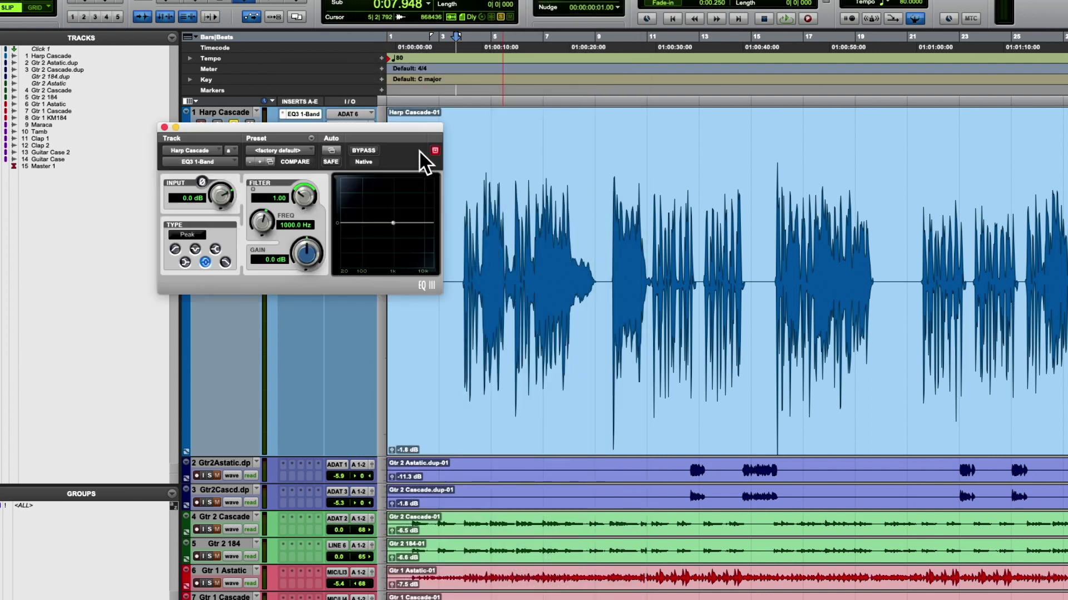
drag(316, 124, 393, 115)
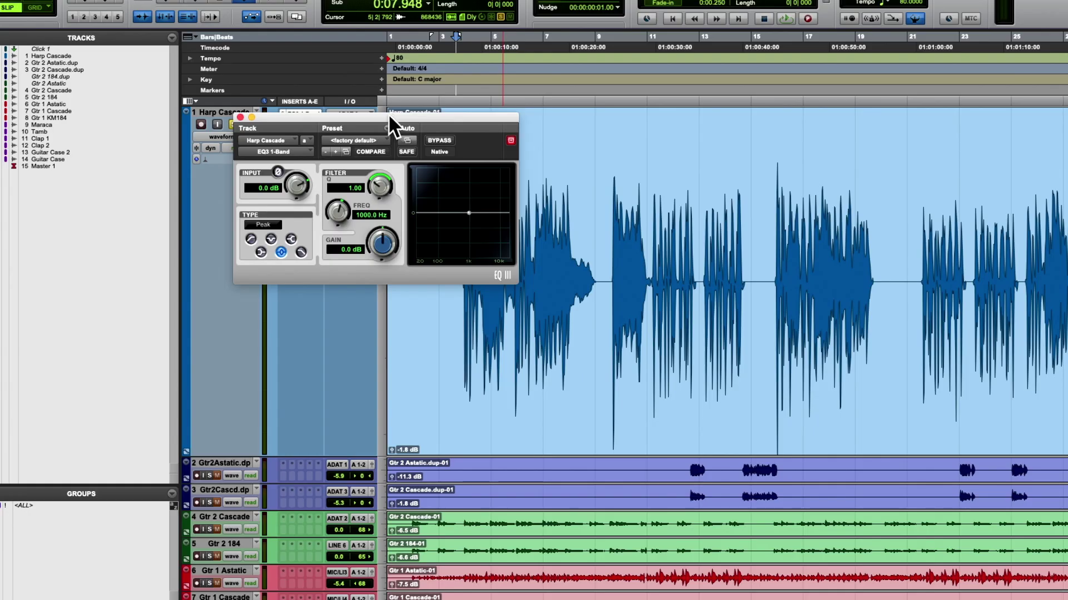
drag(388, 113, 658, 115)
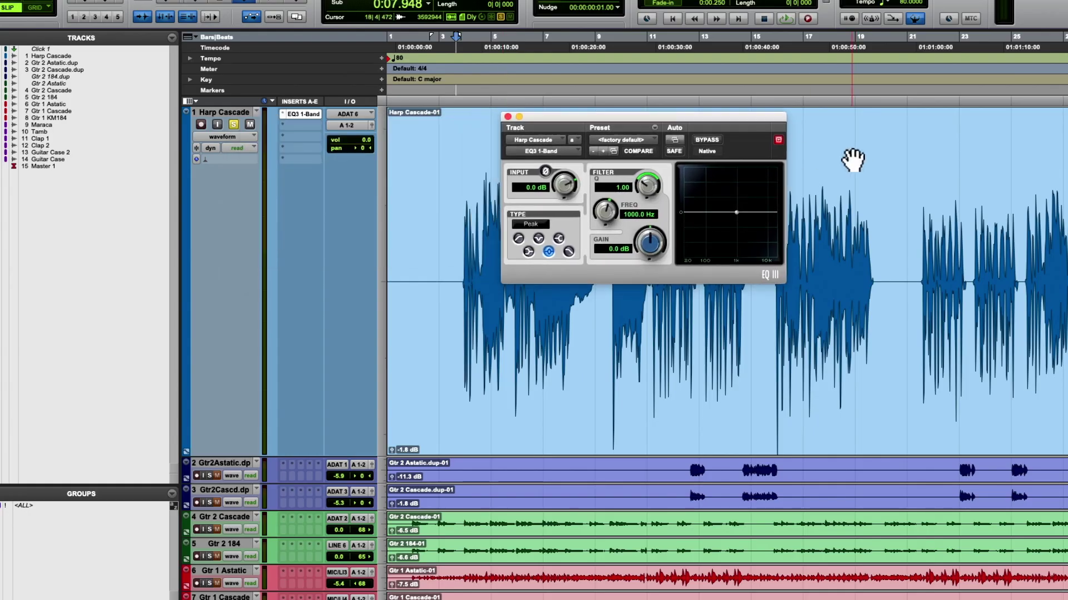
Step: Insert the PAZ- Frequency (mono) analyzer in Harp Cascade's fifth insert slot and arrange both plug-in windows side by side
click(281, 158)
mouse_move(292, 159)
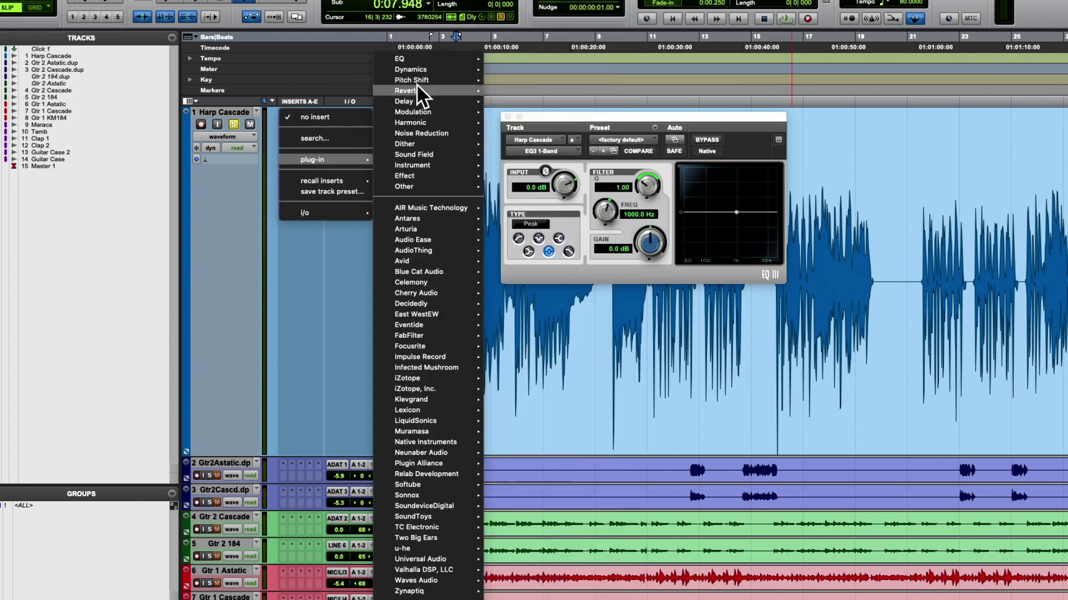
mouse_move(429, 154)
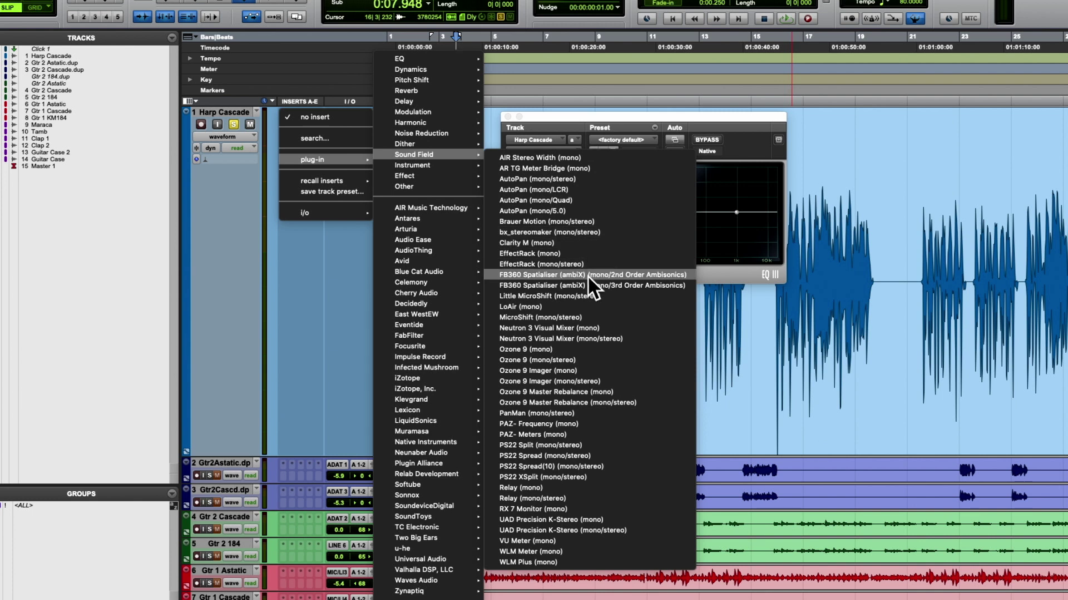
click(578, 424)
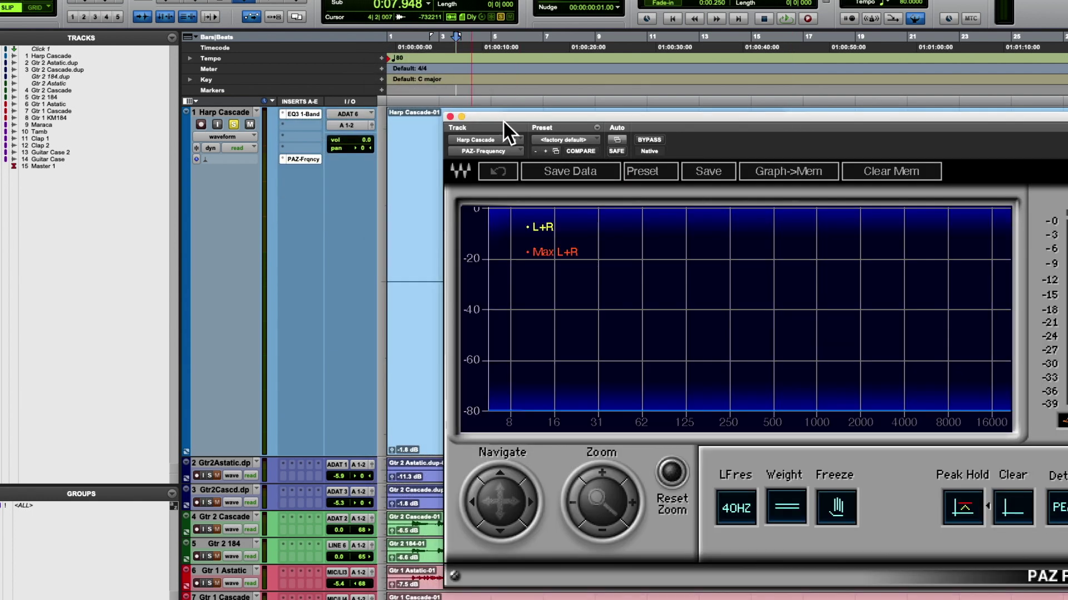
drag(503, 119, 80, 189)
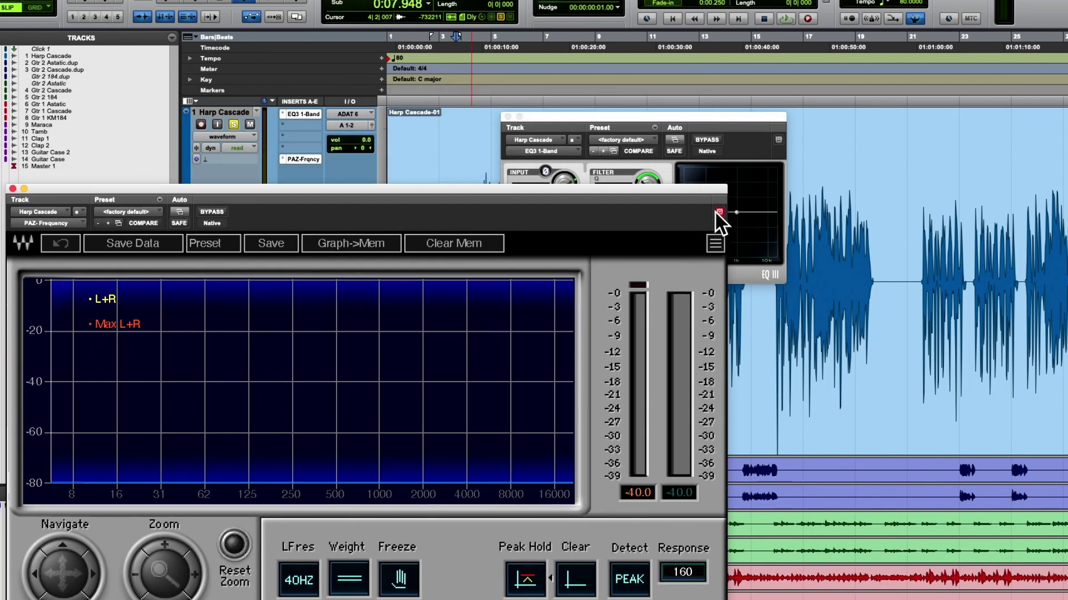
drag(620, 113, 645, 93)
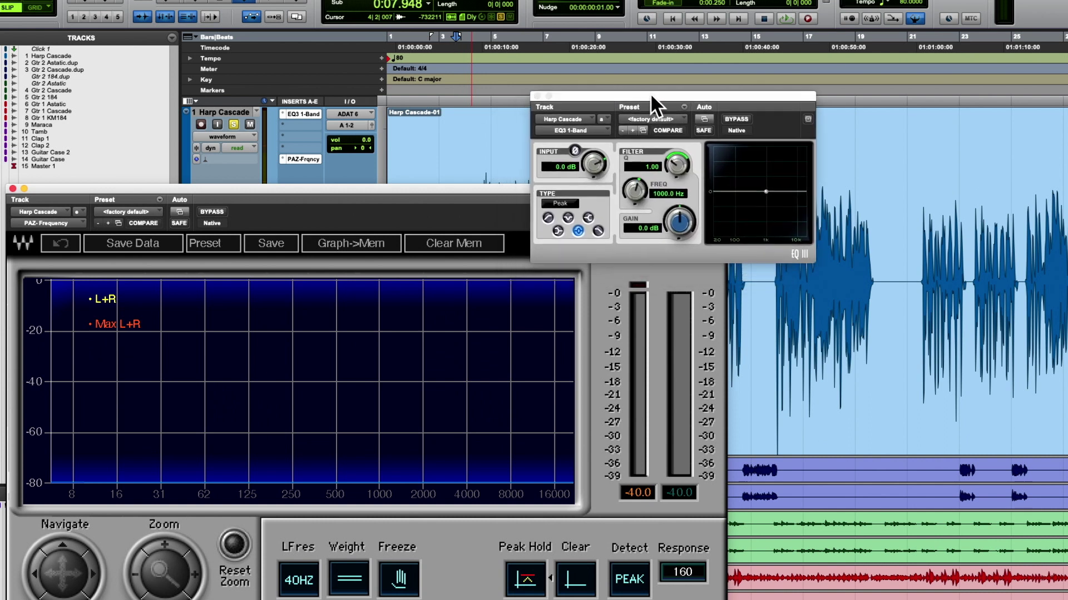
Step: Play the soloed harp and examine its low-frequency content in the PAZ- Frequency analyzer
key(space)
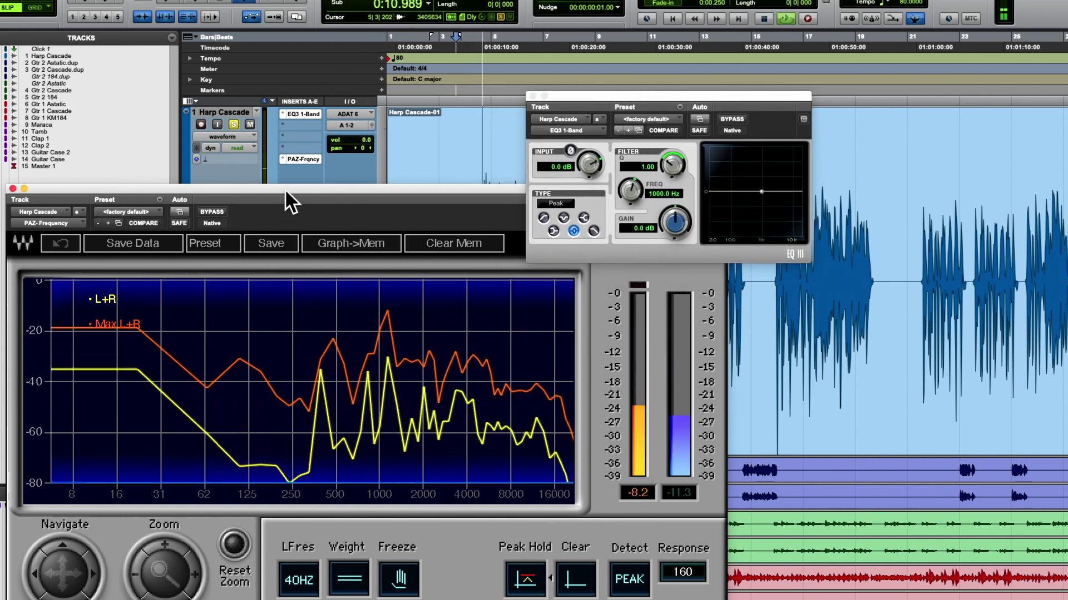
drag(290, 199, 337, 196)
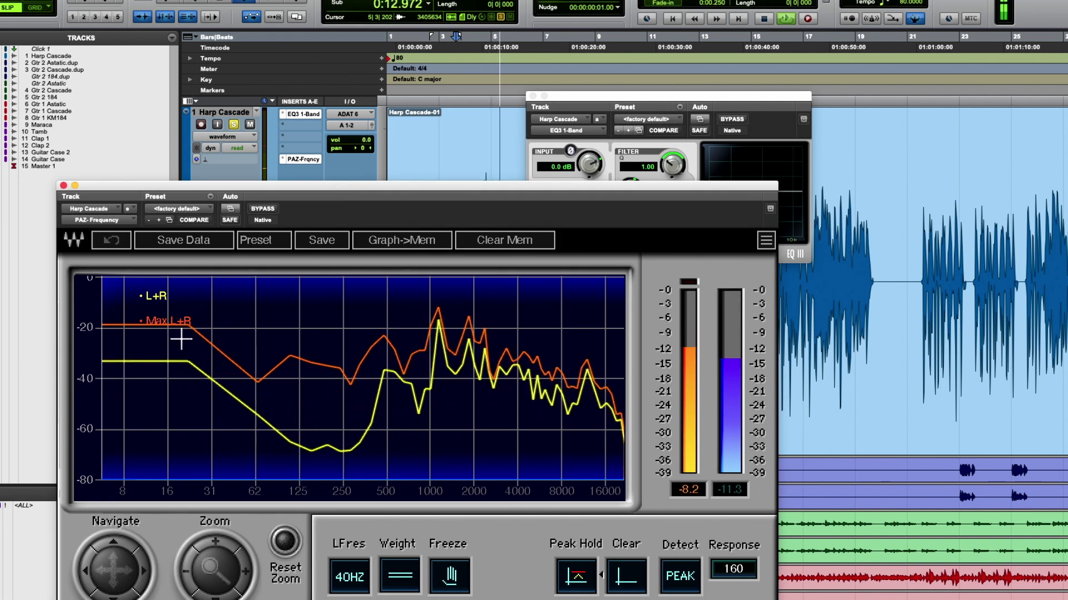
key(space)
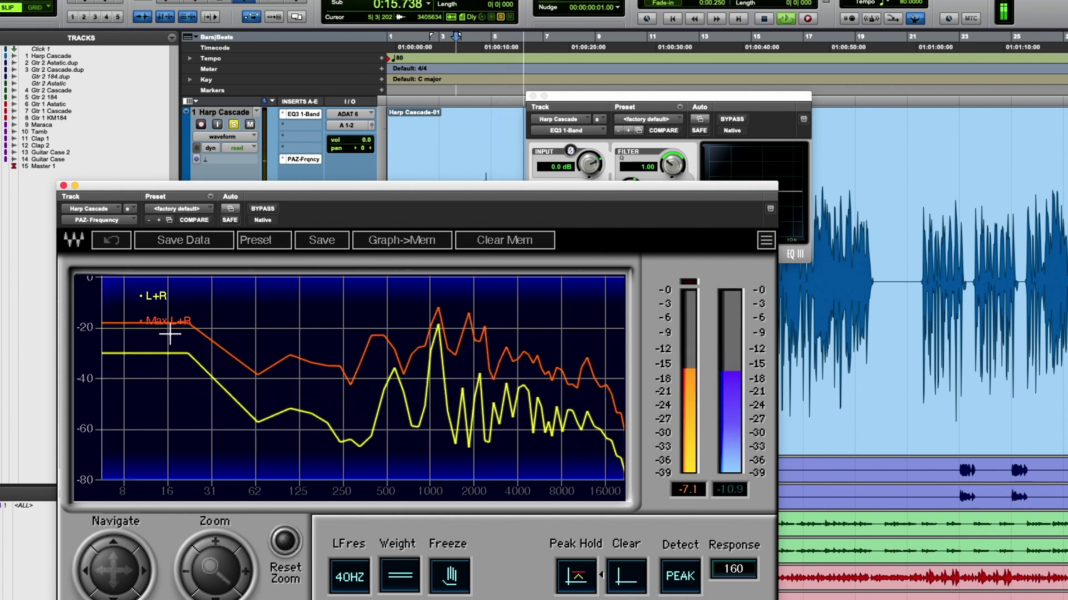
key(space)
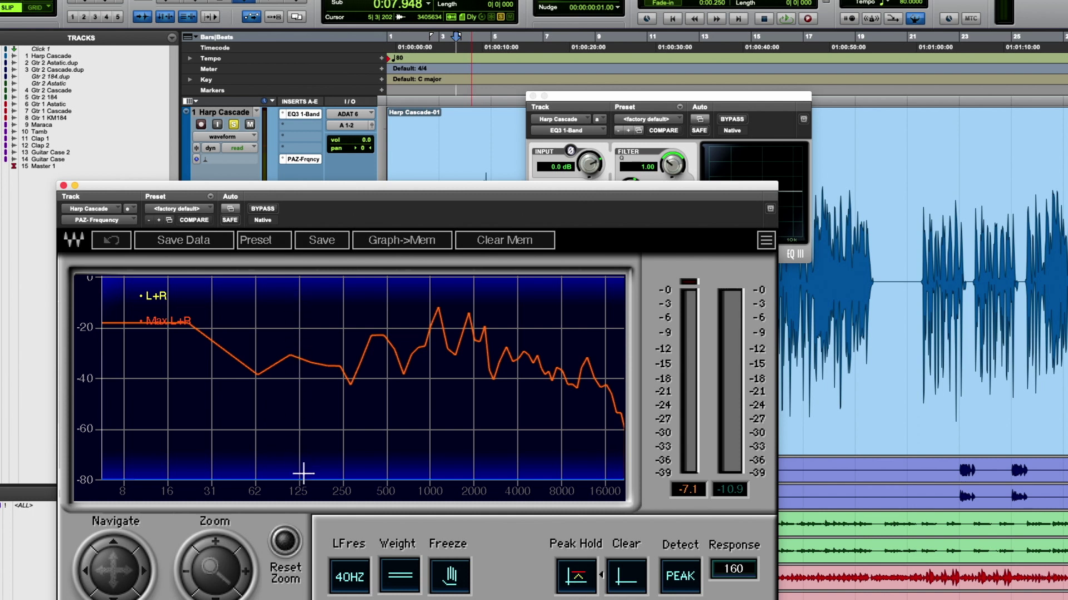
key(space)
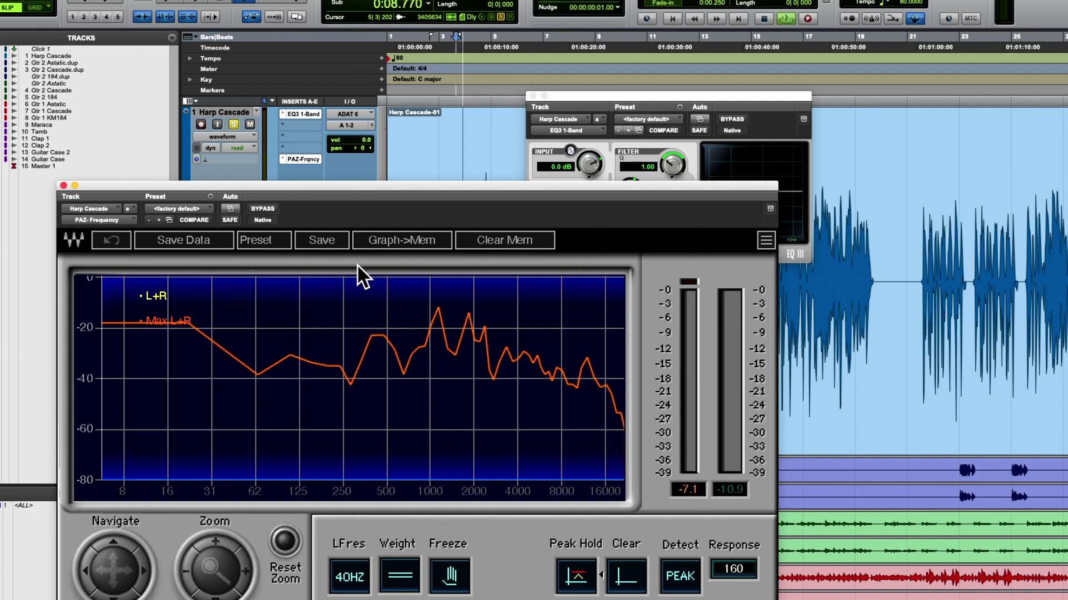
key(space)
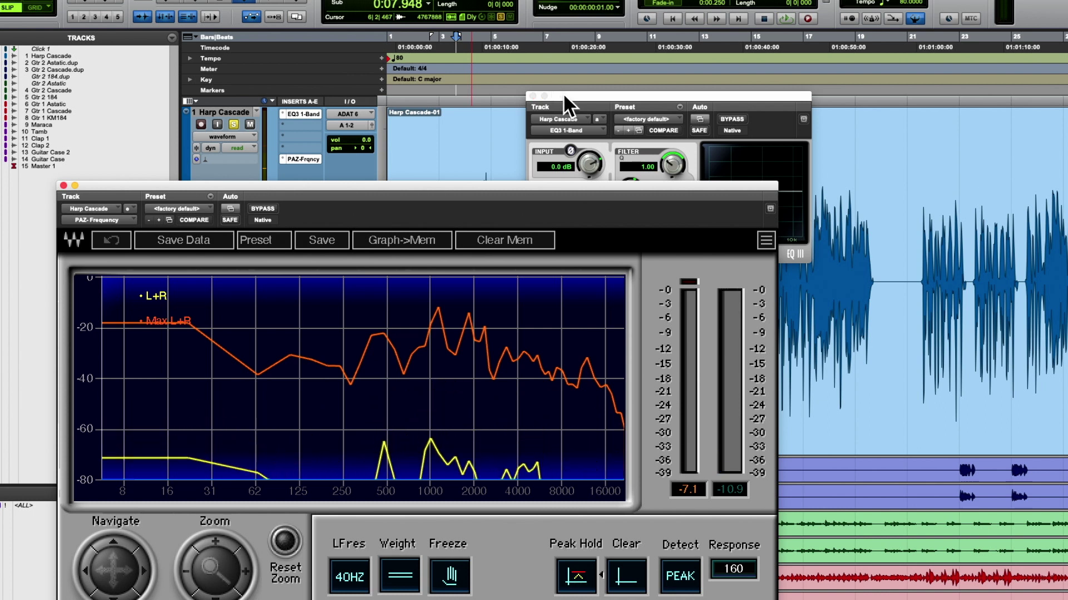
Step: Set the harp's EQ3 1-Band to a High-Pass filter with a 6 dB/oct slope at 127.8 Hz
drag(563, 93, 455, 186)
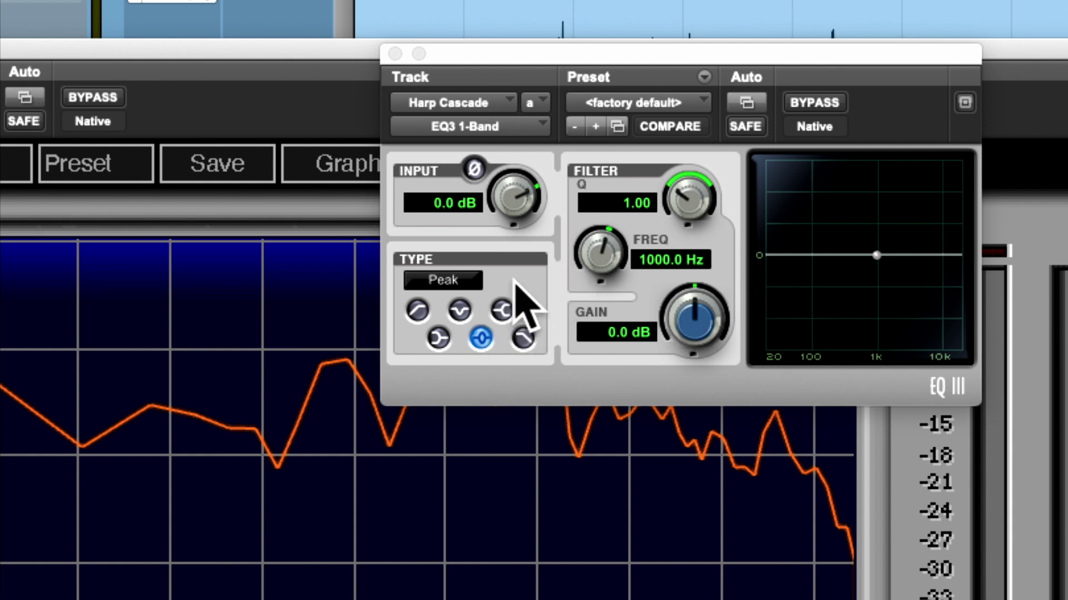
click(417, 310)
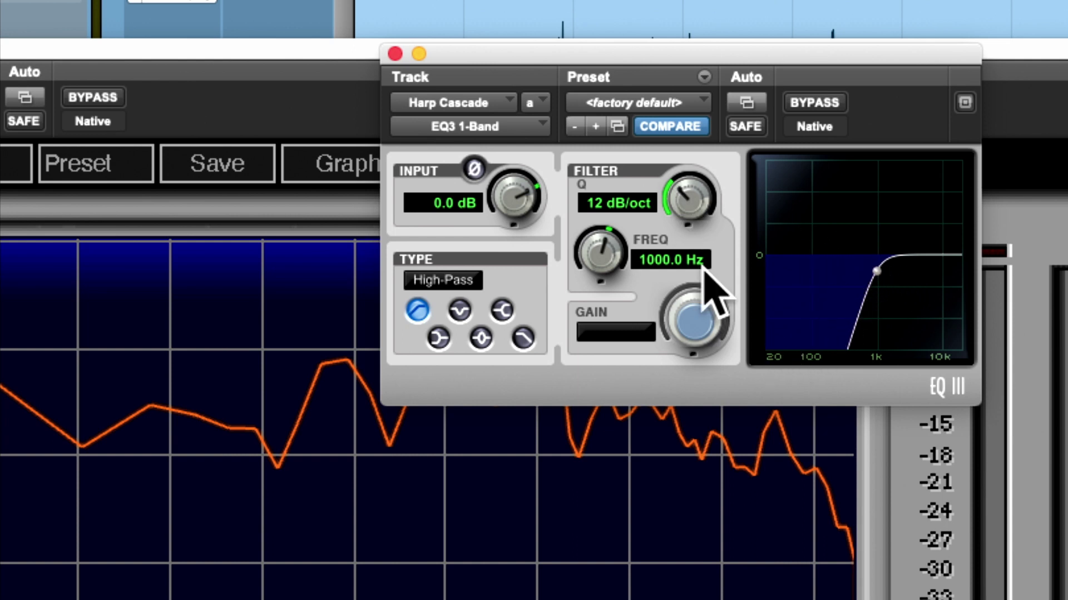
drag(679, 192, 657, 241)
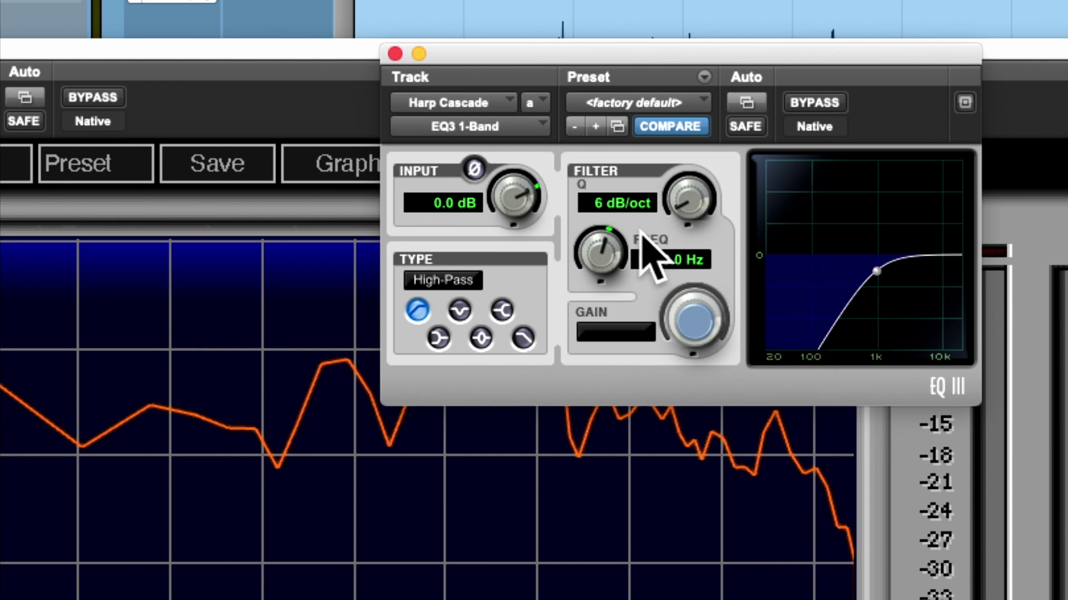
drag(599, 241, 541, 382)
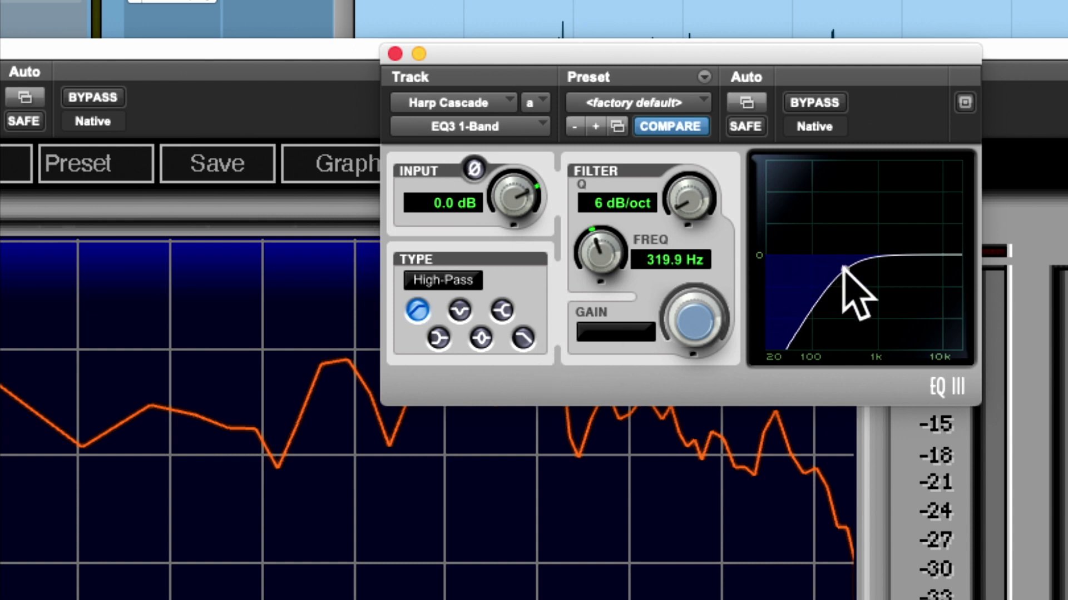
drag(843, 269, 817, 267)
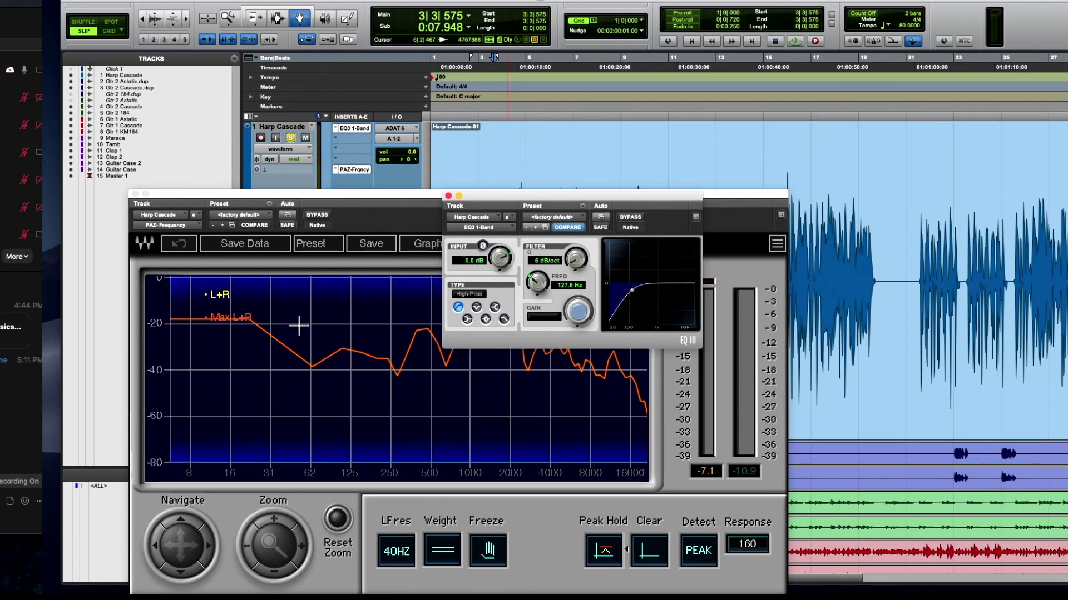
Step: Play the soloed harp and compare its low-frequency content with the EQ3 1-Band bypassed and engaged
key(space)
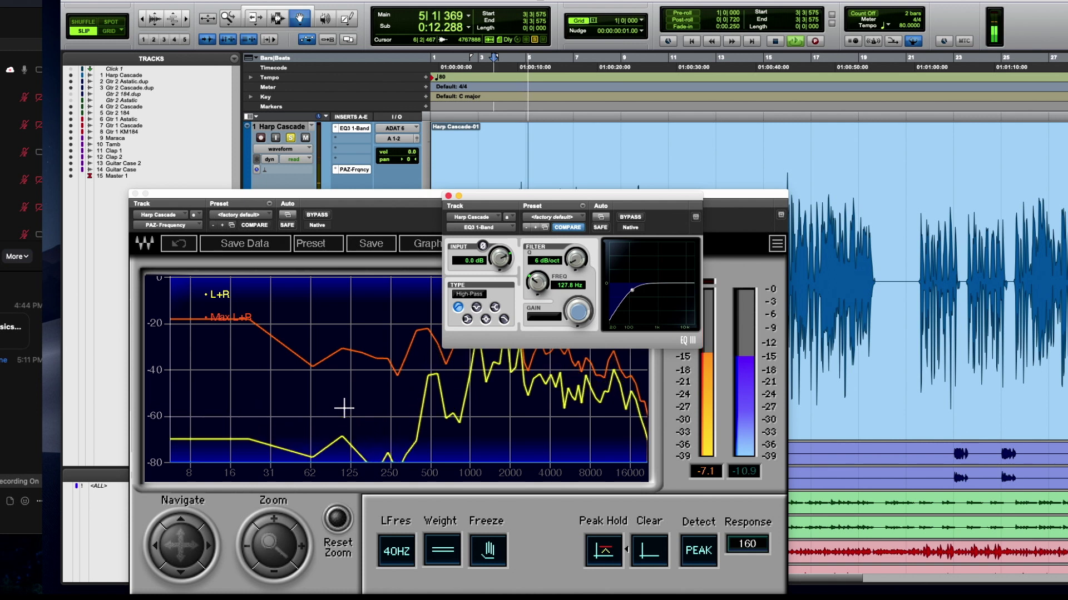
key(space)
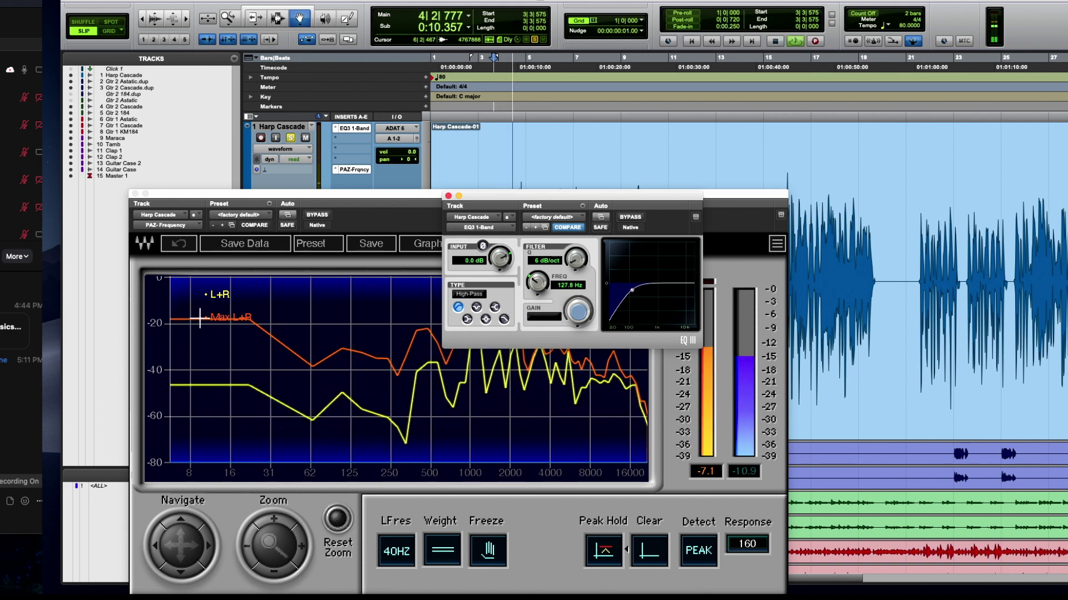
click(631, 216)
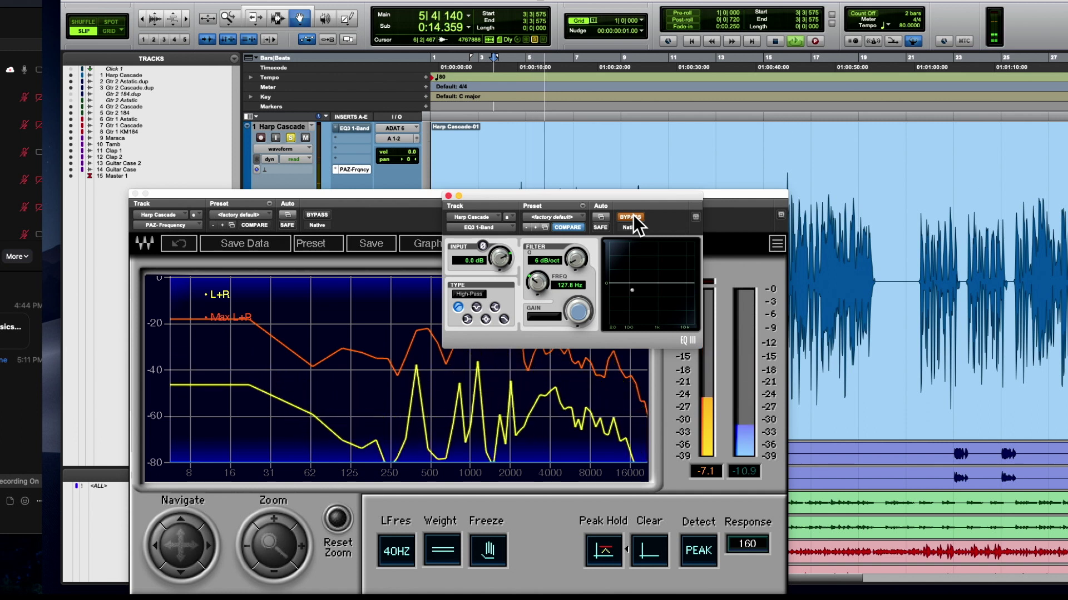
click(631, 217)
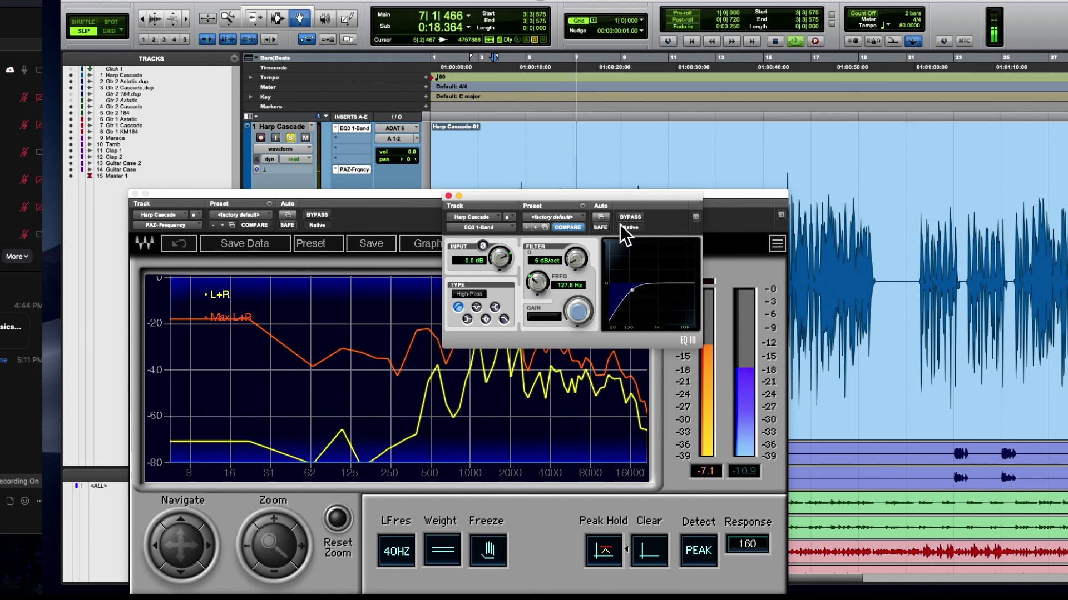
key(space)
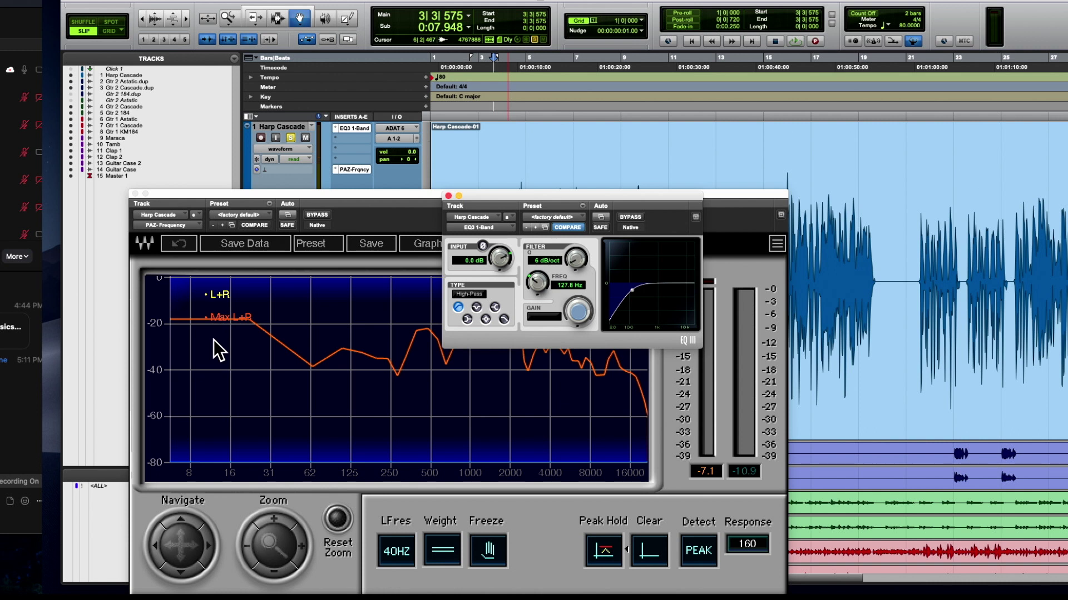
Step: Close both plug-in windows and remove the PAZ- Frequency analyzer from Harp Cascade's fifth insert slot
click(135, 194)
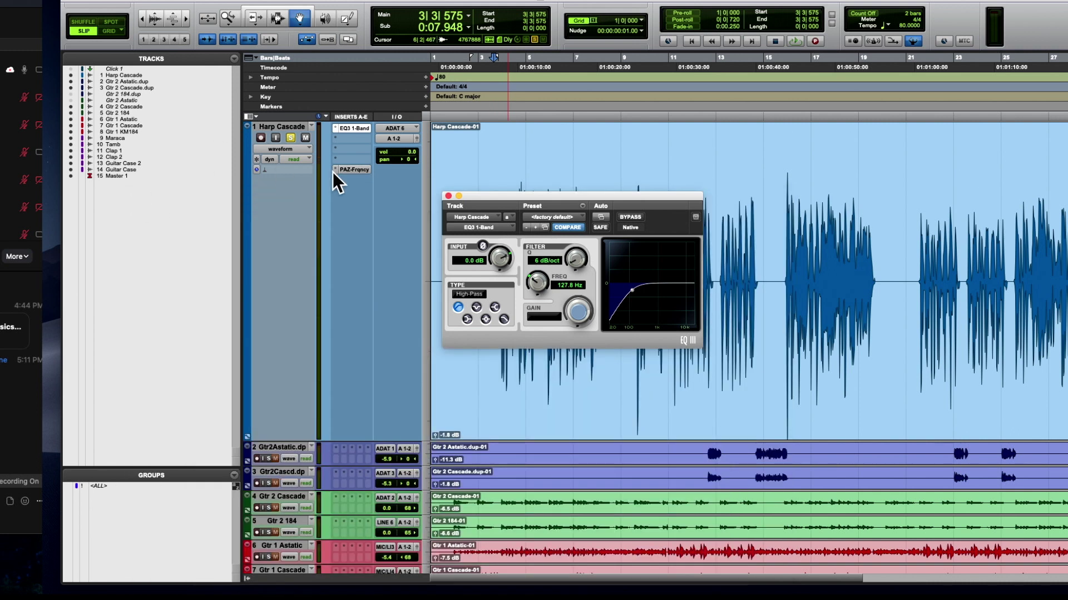
click(449, 196)
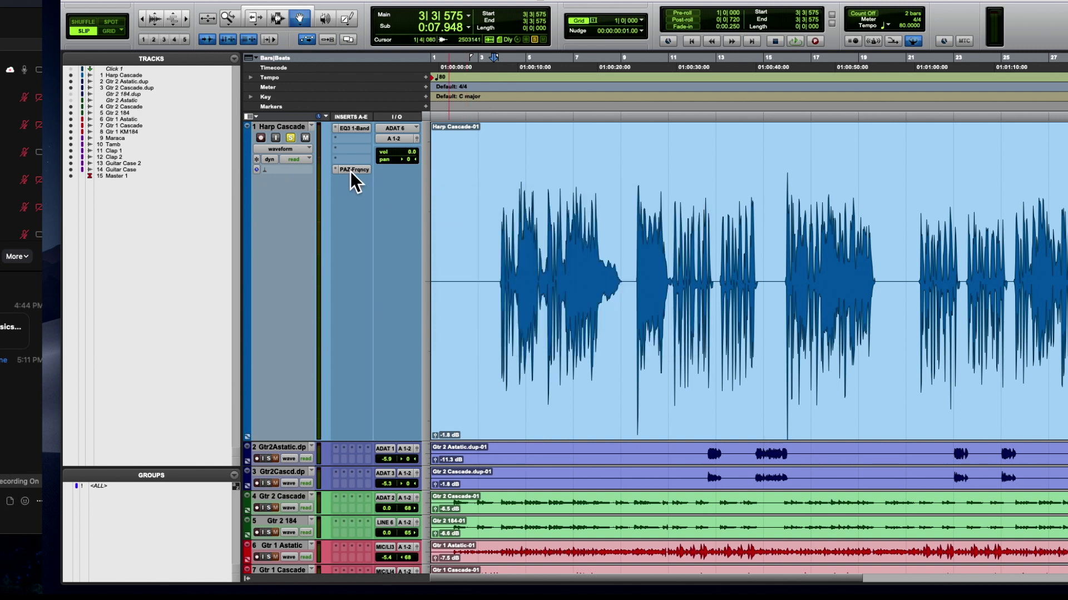
click(335, 168)
key(Escape)
Step: Reopen the harp's EQ3 1-Band, place its window below the track's controls, and toggle its bypass on and off
click(347, 128)
drag(294, 198, 431, 202)
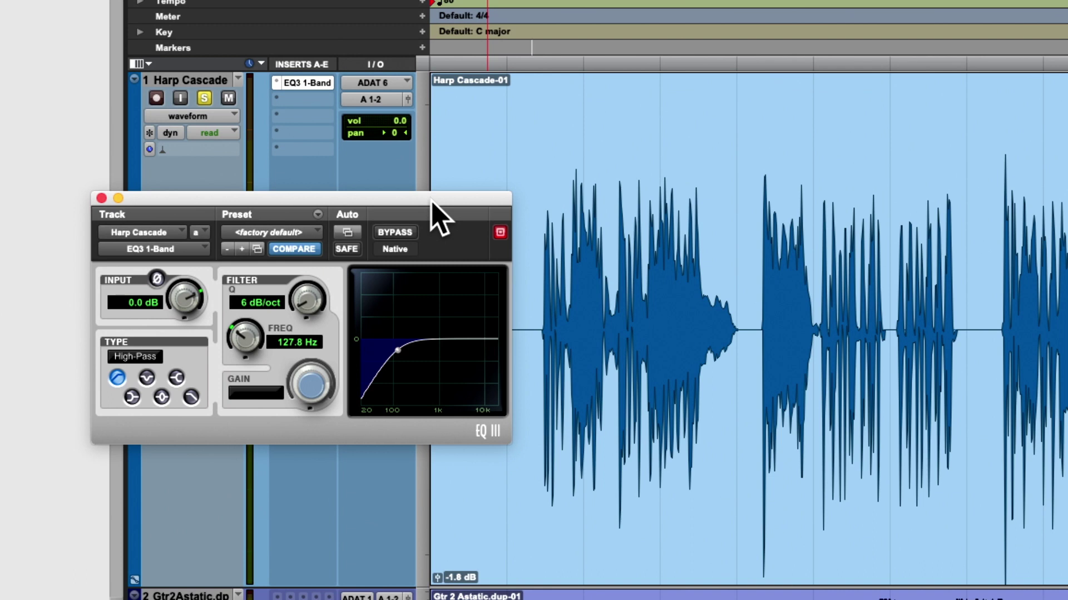
drag(432, 201, 497, 196)
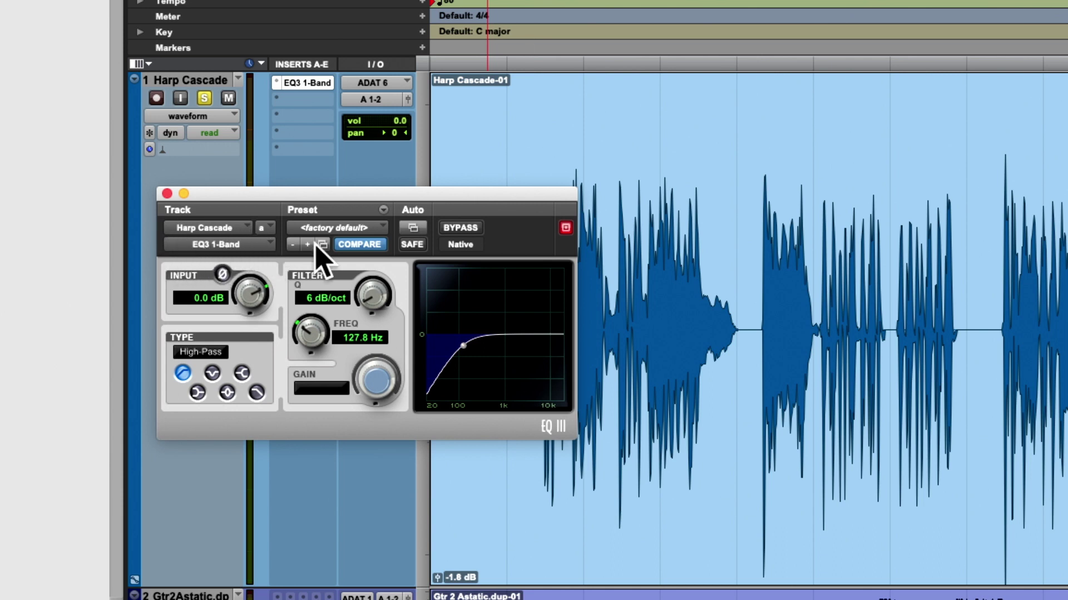
click(469, 229)
click(468, 228)
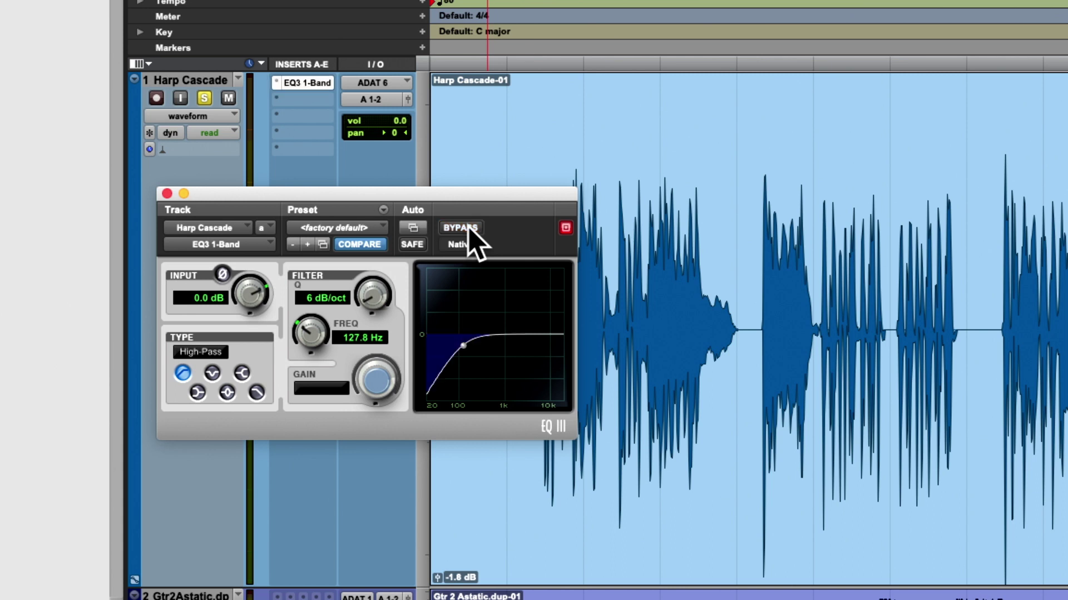
click(468, 228)
click(468, 228)
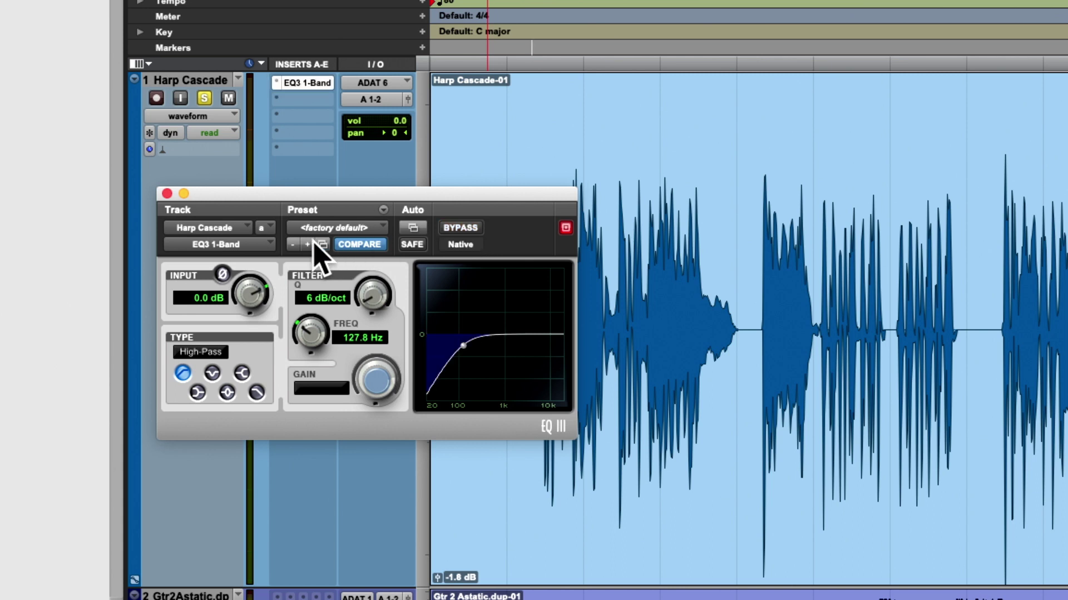
Step: Capture a screenshot of the Harp Cascade track with its EQ window, and transfer the image from the Desktop to the other display
key(super+shift+4)
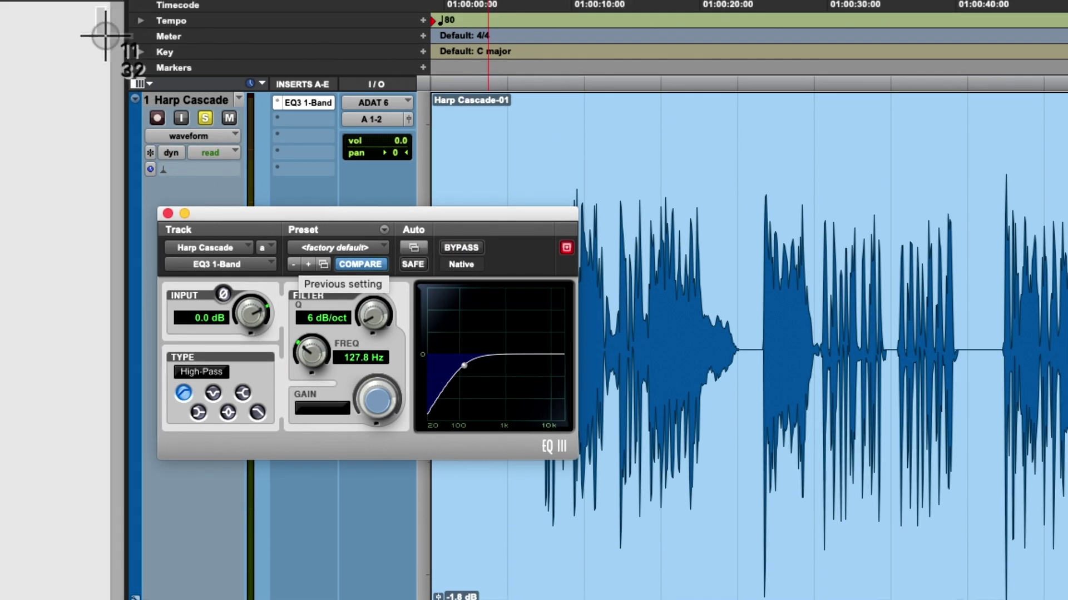
drag(96, 7, 600, 473)
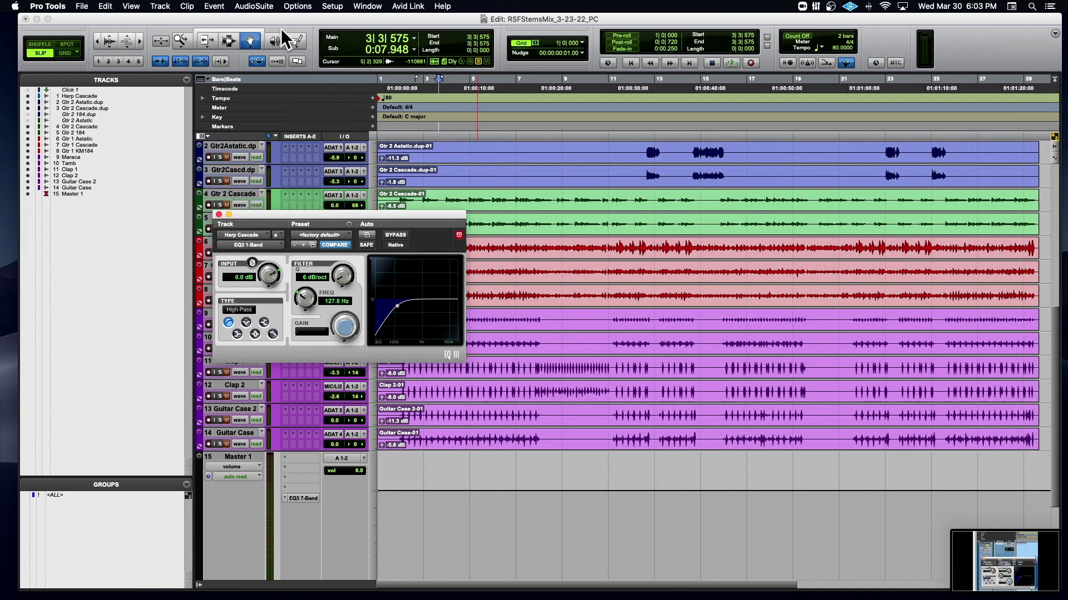
drag(273, 17, 284, 266)
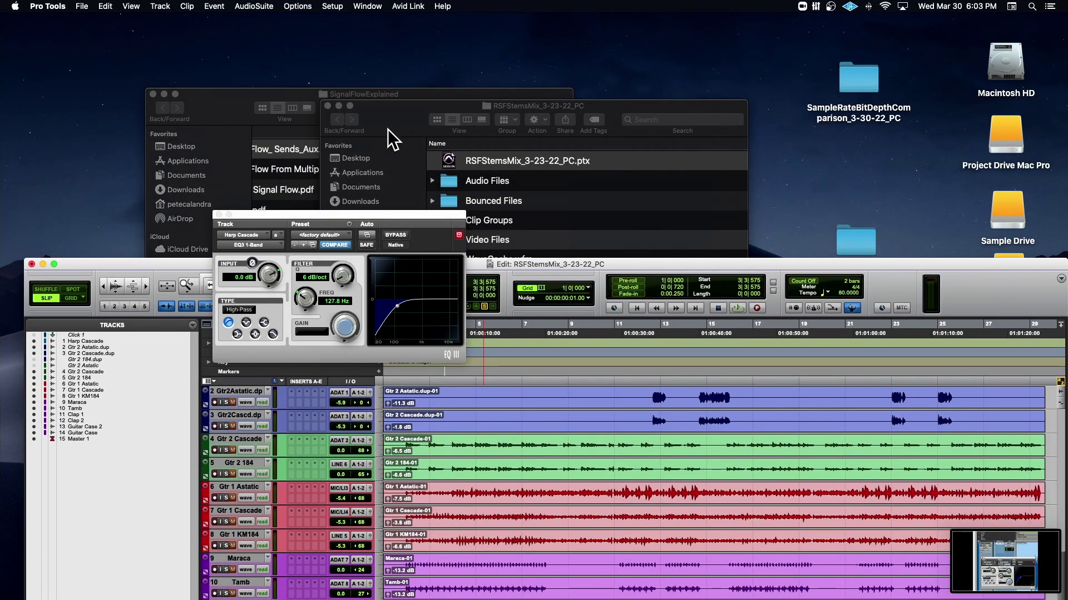
click(268, 102)
click(174, 145)
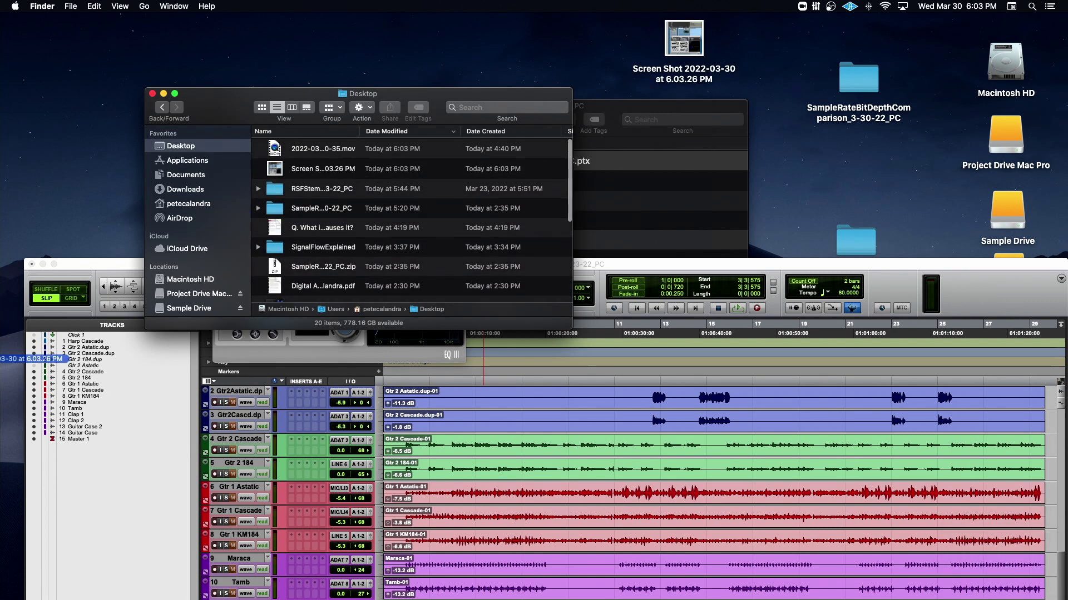
drag(22, 360, 2, 444)
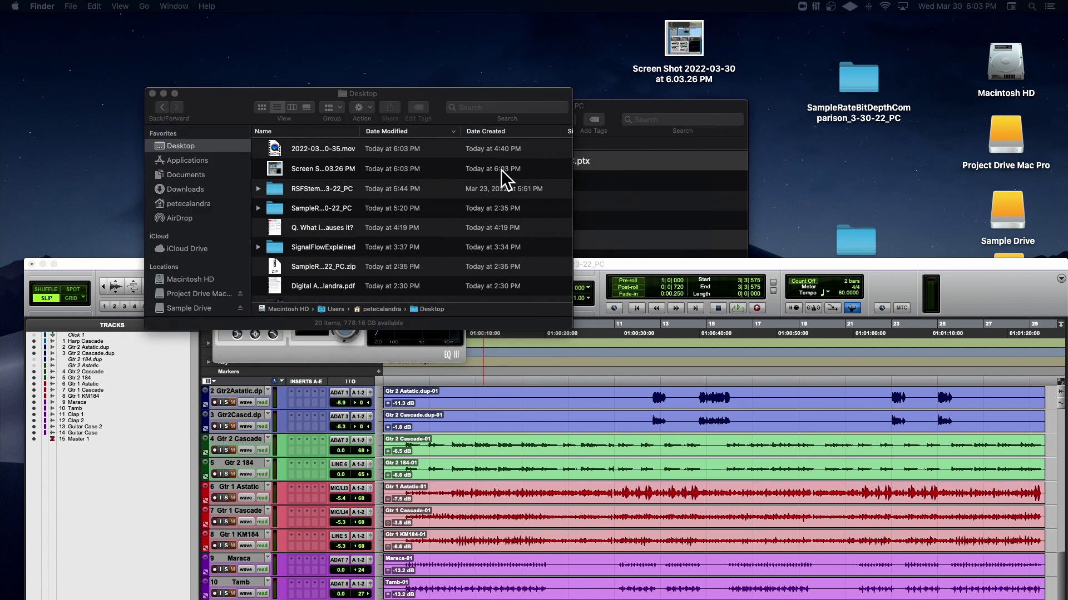
click(152, 93)
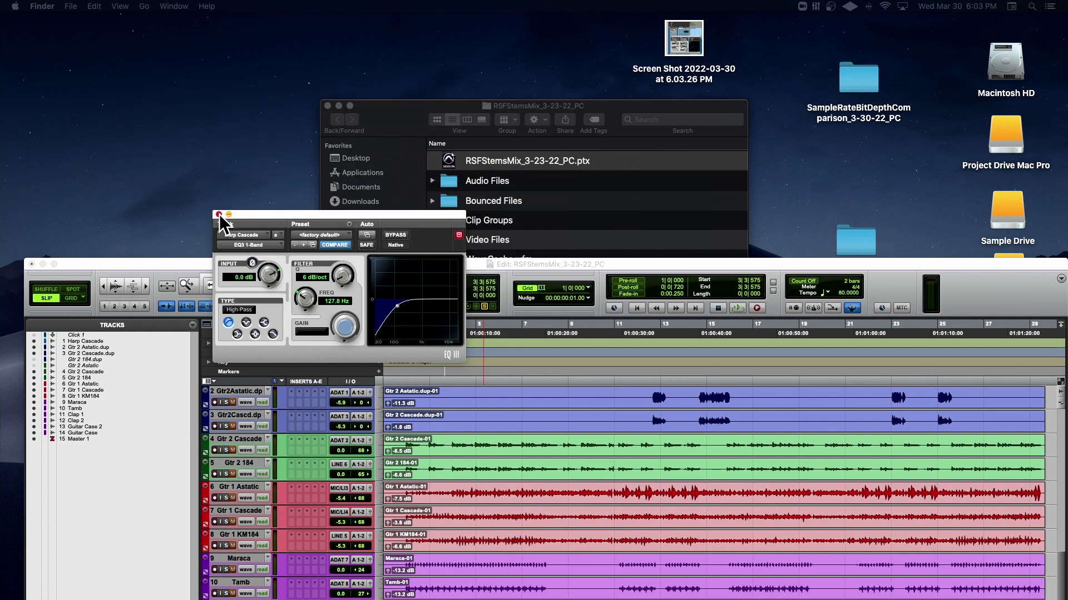
Step: Close the EQ3 1-Band window and move the Pro Tools Edit window back up over the desktop
click(219, 215)
drag(226, 264, 226, 35)
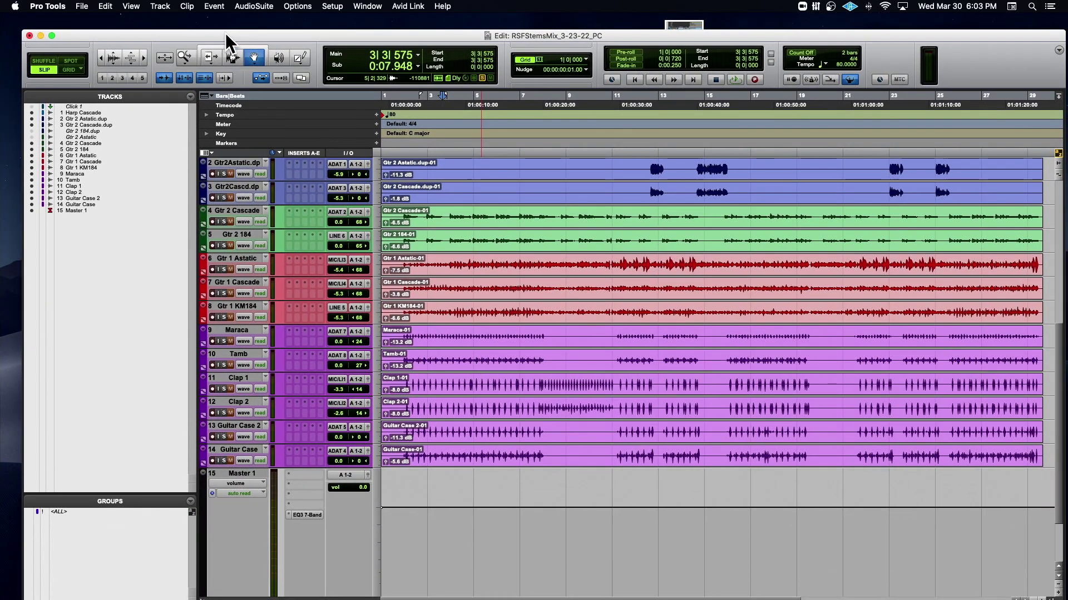
scroll(261, 179, up, 3)
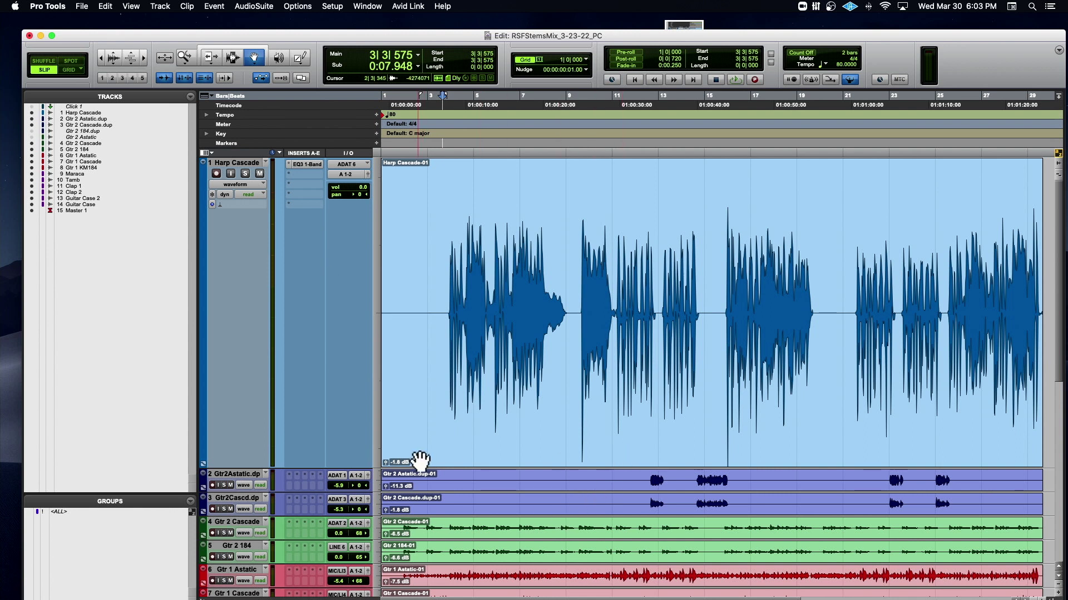
Step: Set all tracks in the session to one uniform medium height that shows their full channel controls
scroll(421, 461, down, 3)
scroll(421, 460, down, 2)
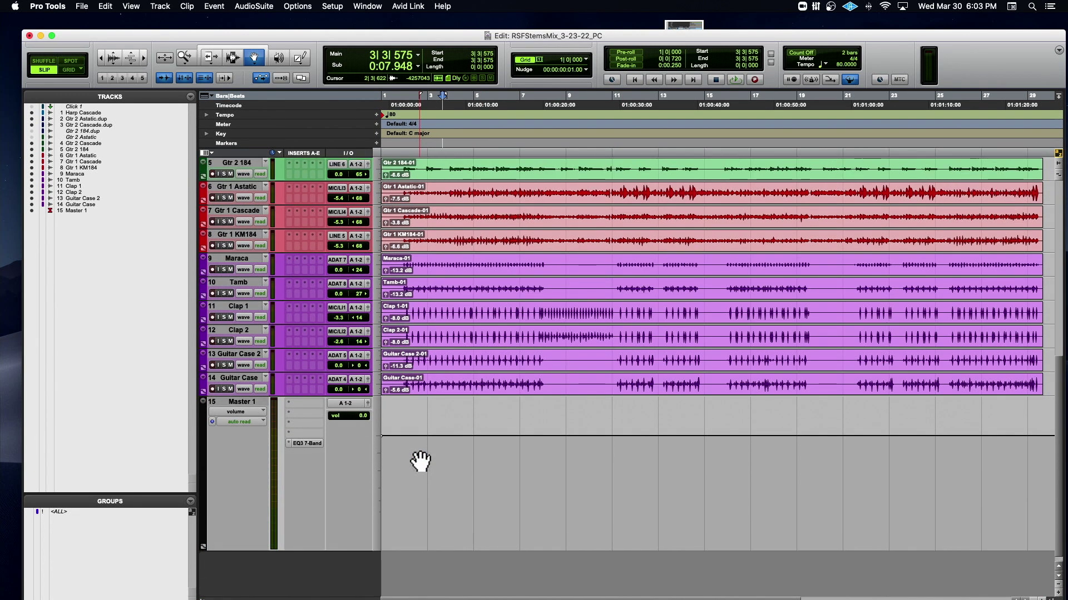
scroll(420, 460, up, 1)
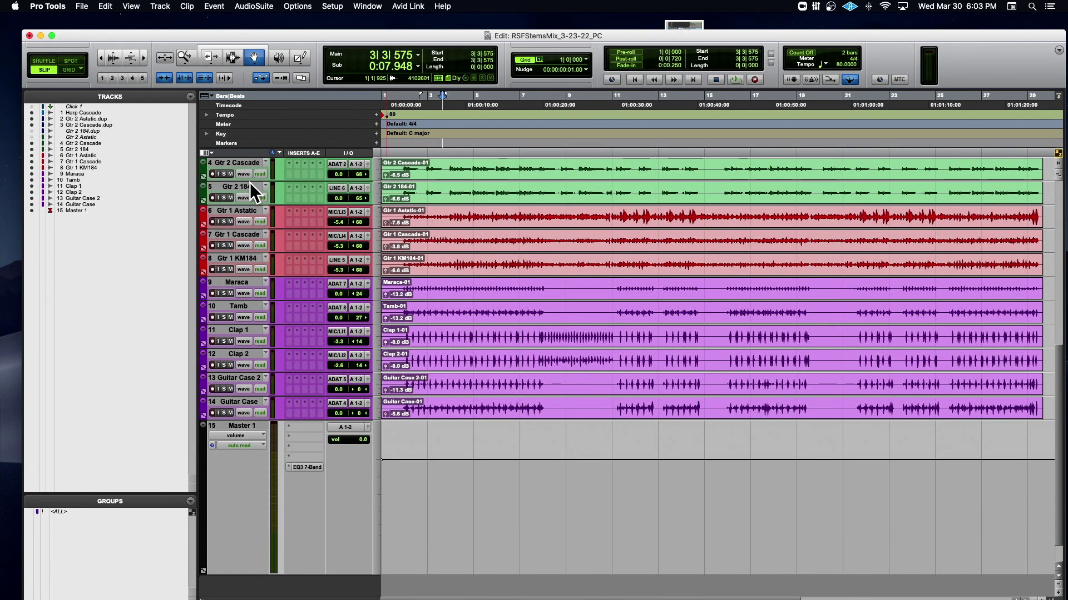
scroll(249, 183, up, 1)
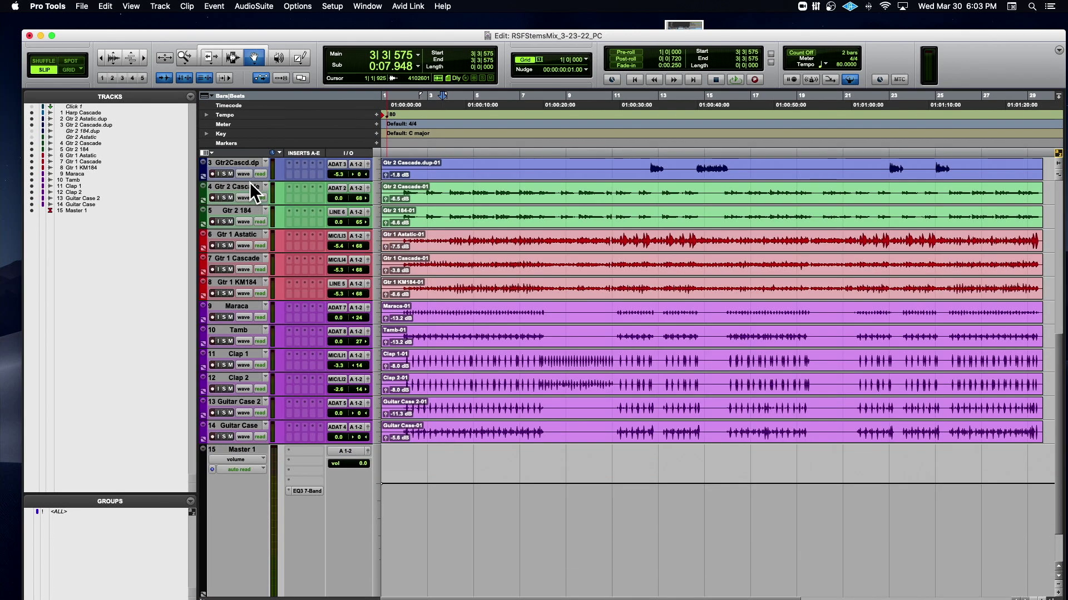
scroll(253, 191, up, 1)
scroll(250, 182, up, 1)
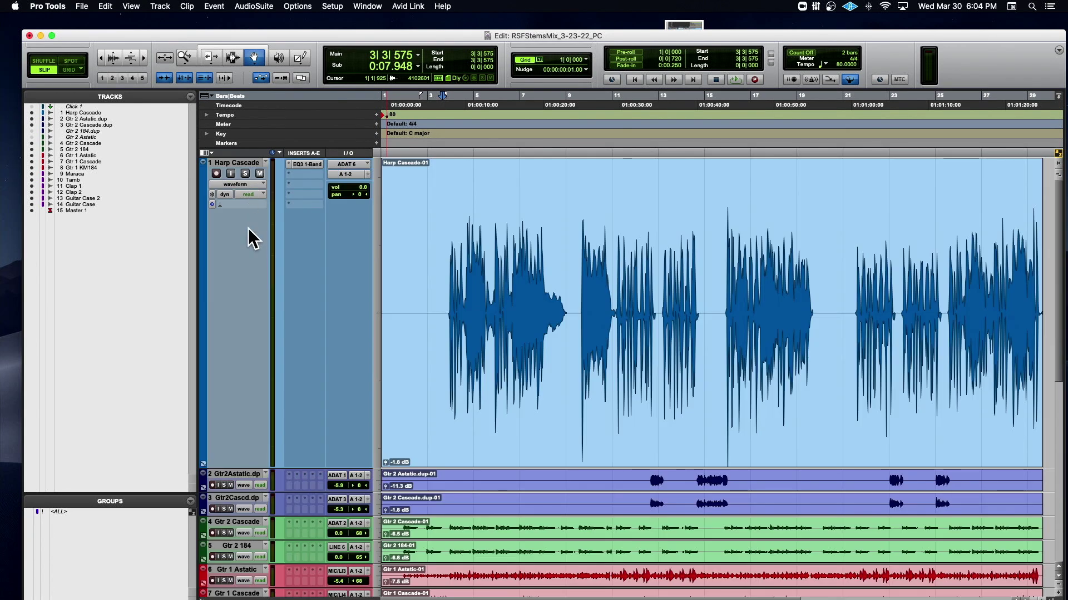
key(ctrl+Down)
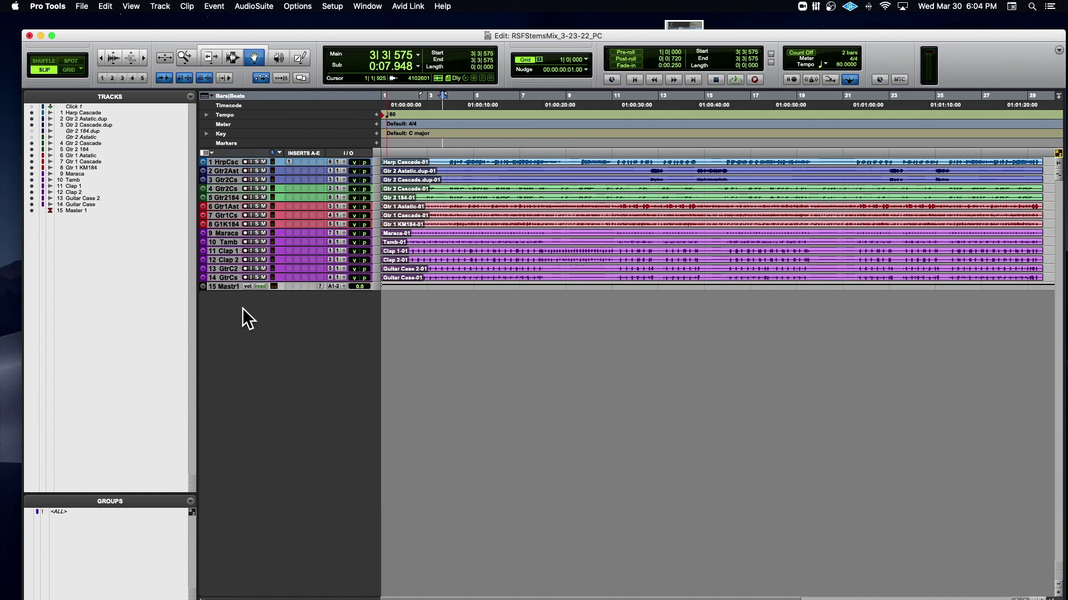
key(ctrl+alt+Up)
scroll(277, 290, down, 5)
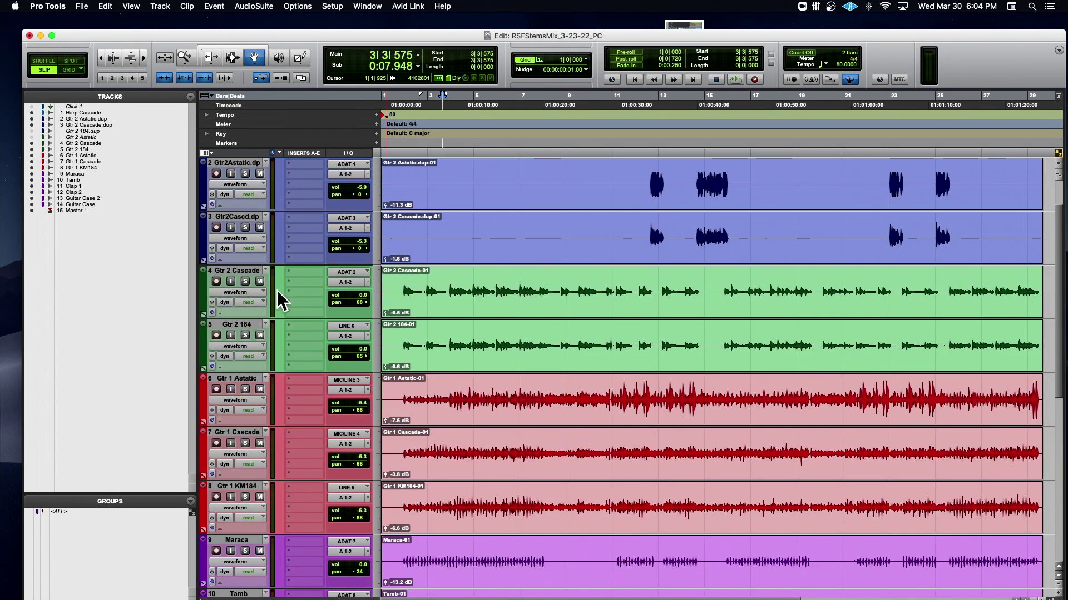
scroll(289, 290, up, 4)
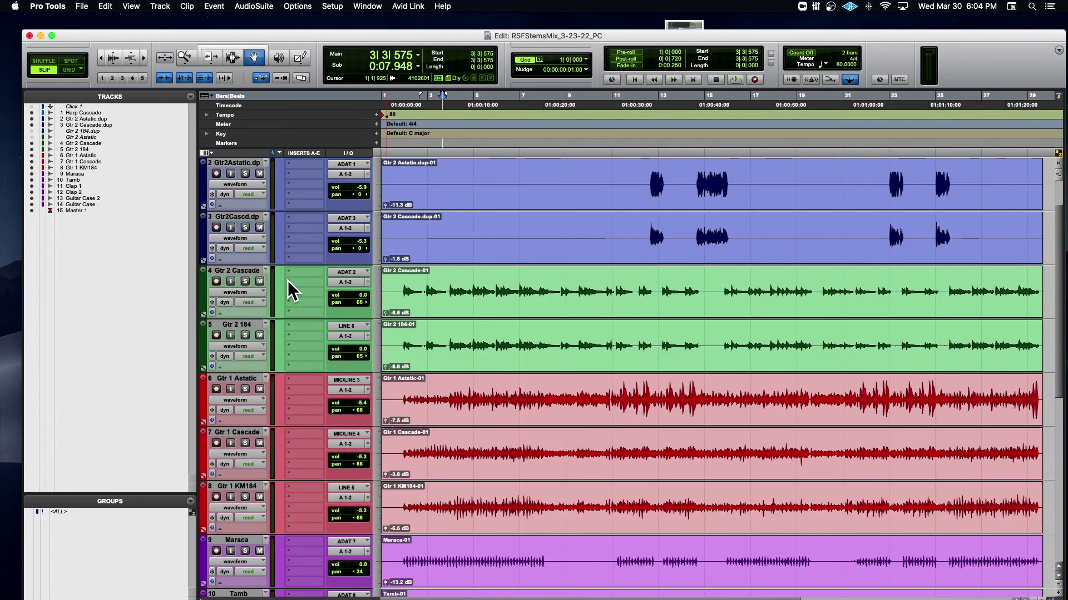
Step: Solo the two duplicated Gtr 2 tracks, play from 12|2|735, and take Gtr2Cascd.dp out of solo during playback
click(245, 173)
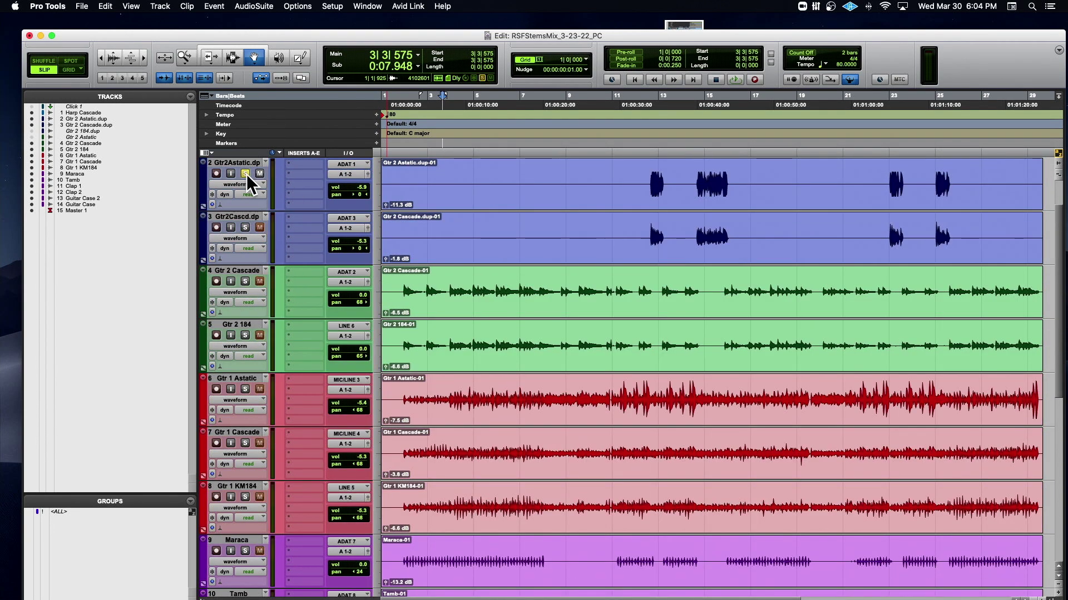
click(645, 151)
key(space)
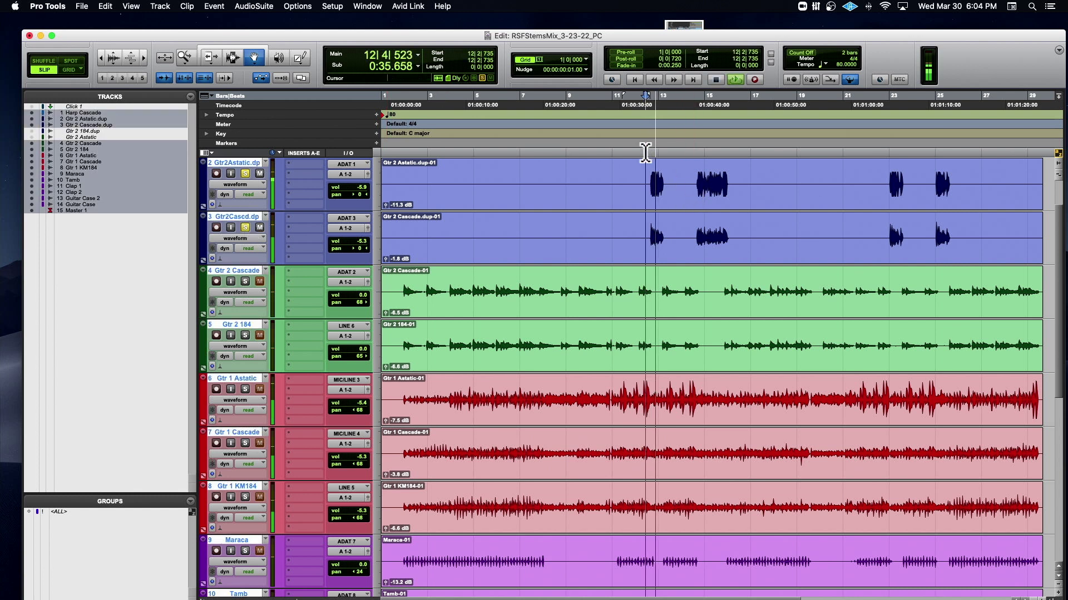
click(244, 174)
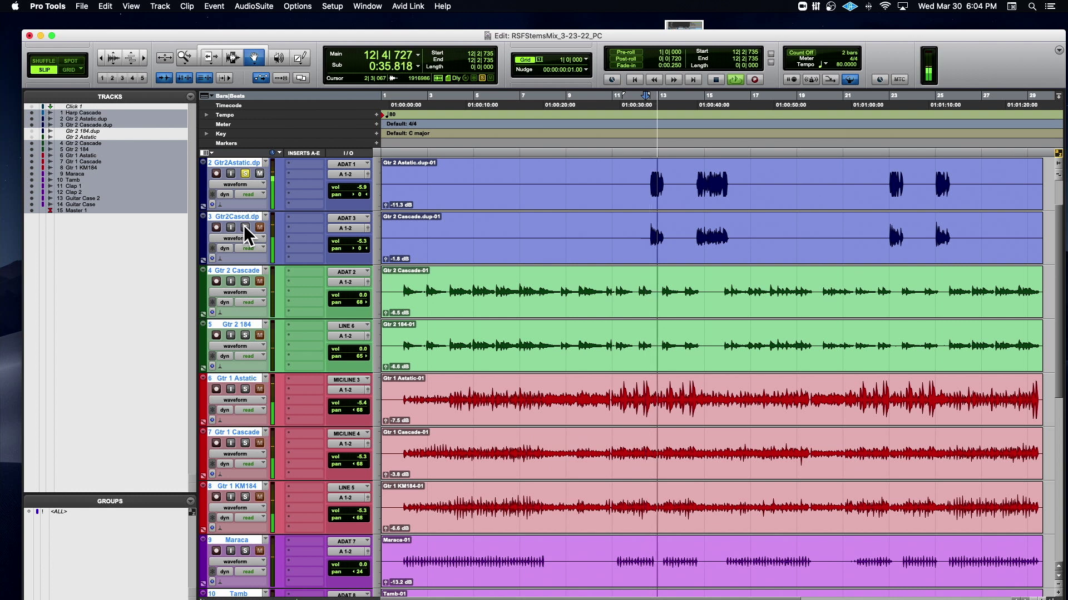
key(space)
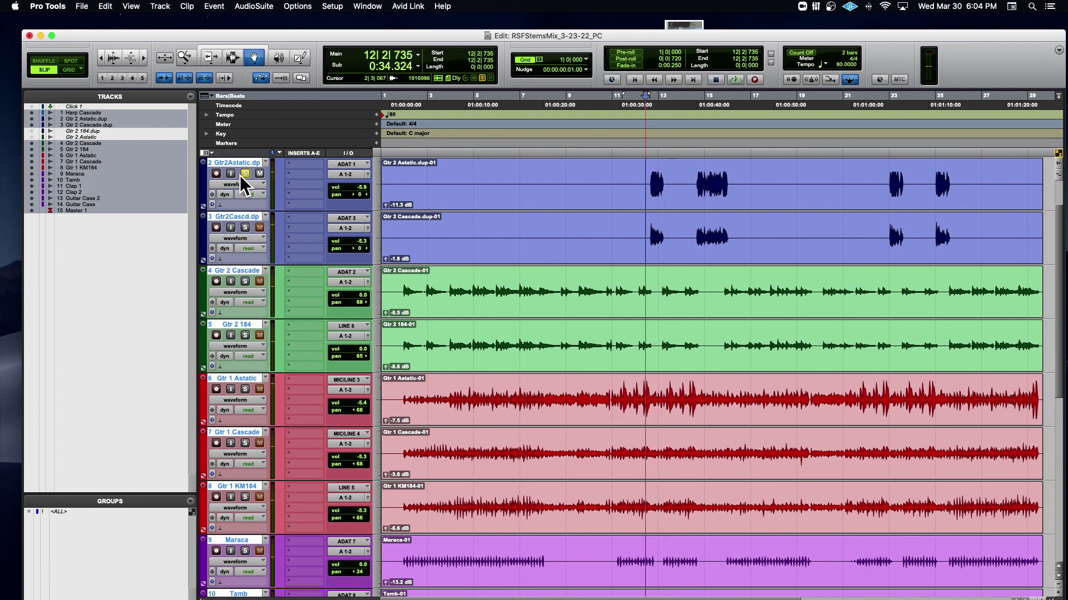
Step: Solo Gtr2Cascd.dp again and audition both duplicated Gtr 2 tracks together from 12|2|735
right_click(244, 216)
click(245, 228)
click(244, 226)
key(space)
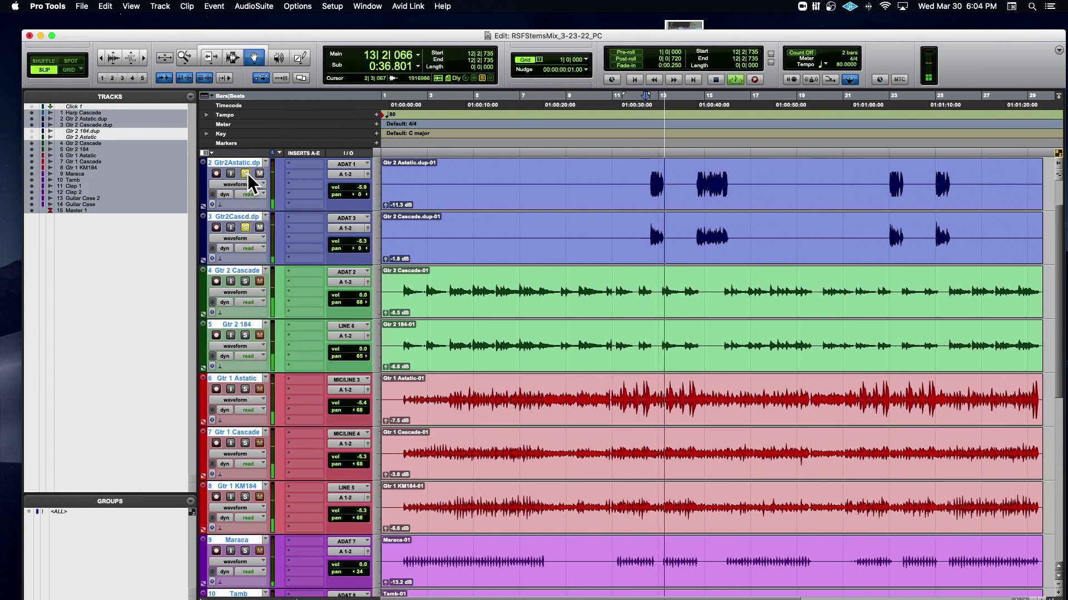
key(space)
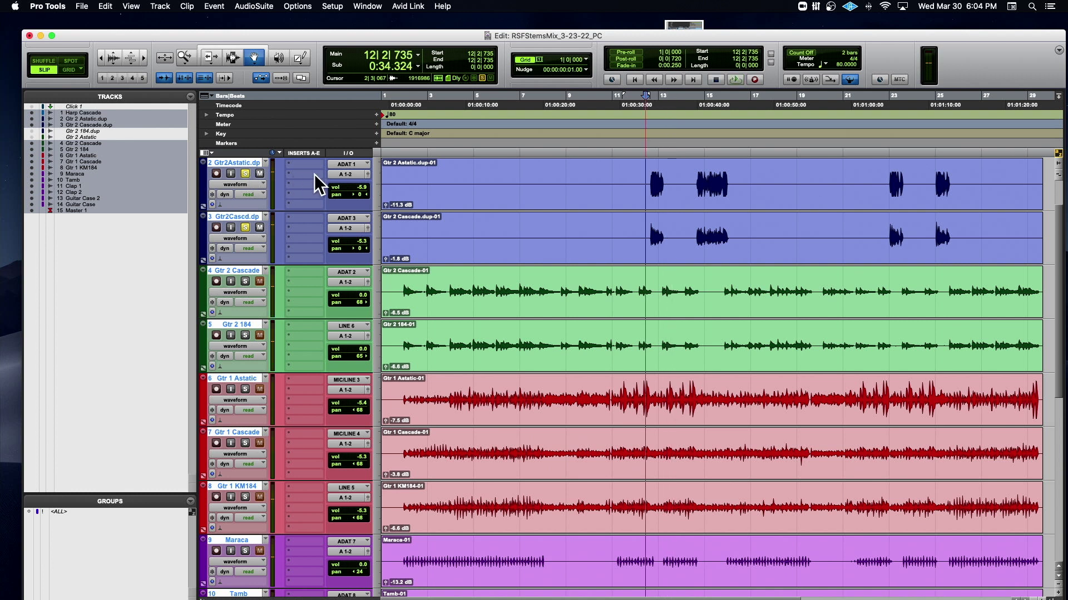
Step: Select only the Gtr2Cascd.dp track and configure one new track as a stereo Aux Input
right_click(232, 214)
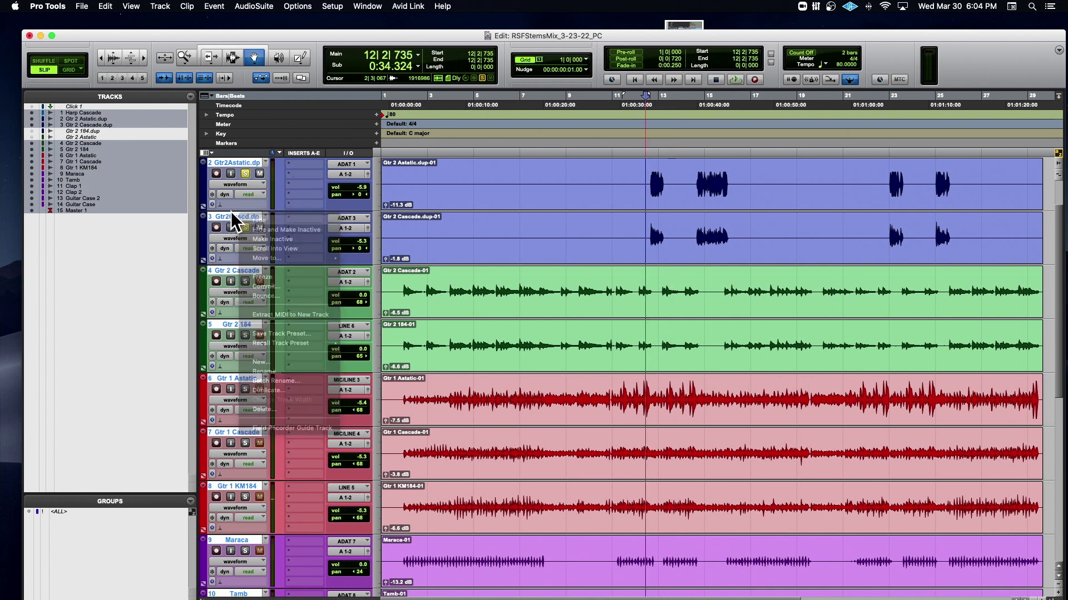
click(229, 214)
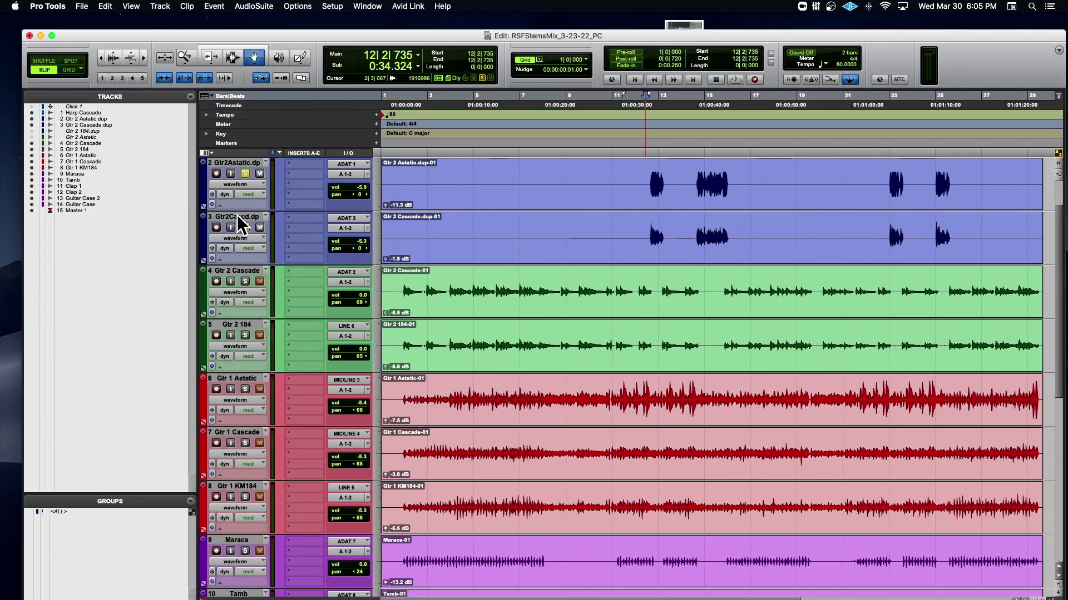
click(237, 216)
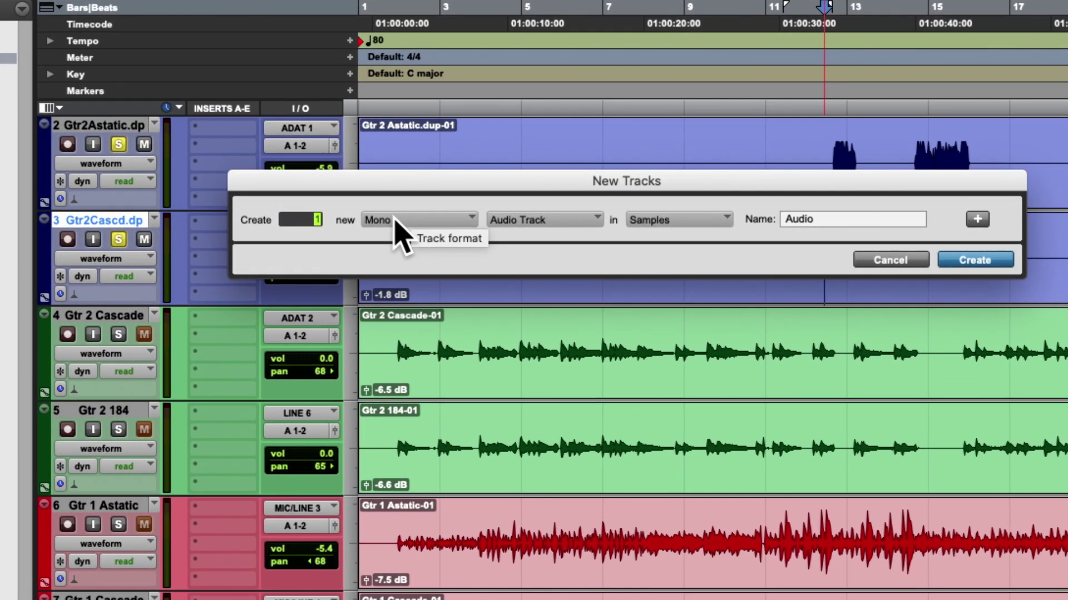
click(396, 220)
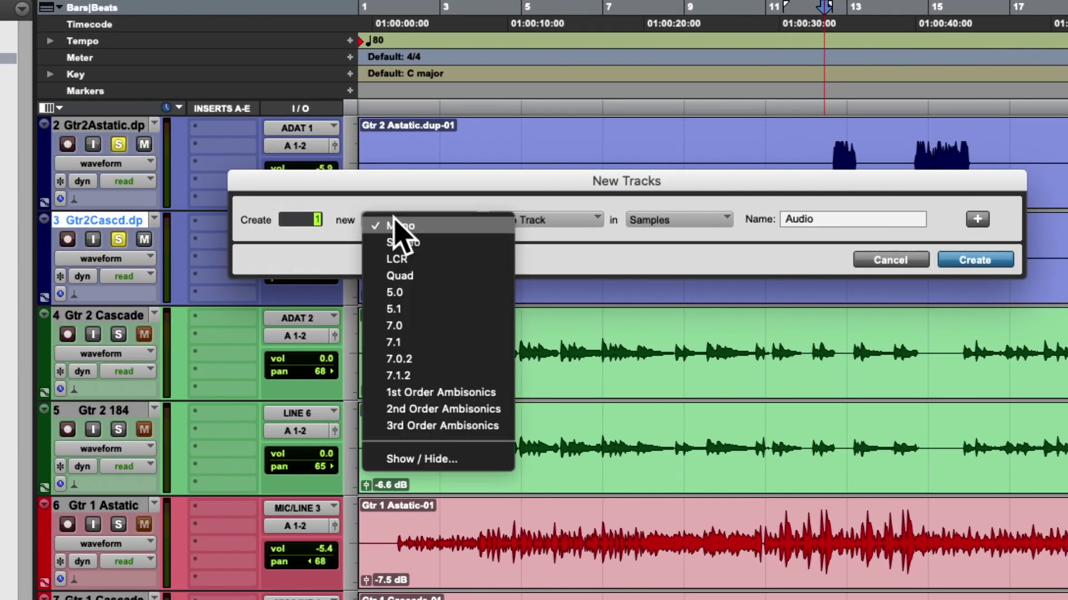
click(424, 240)
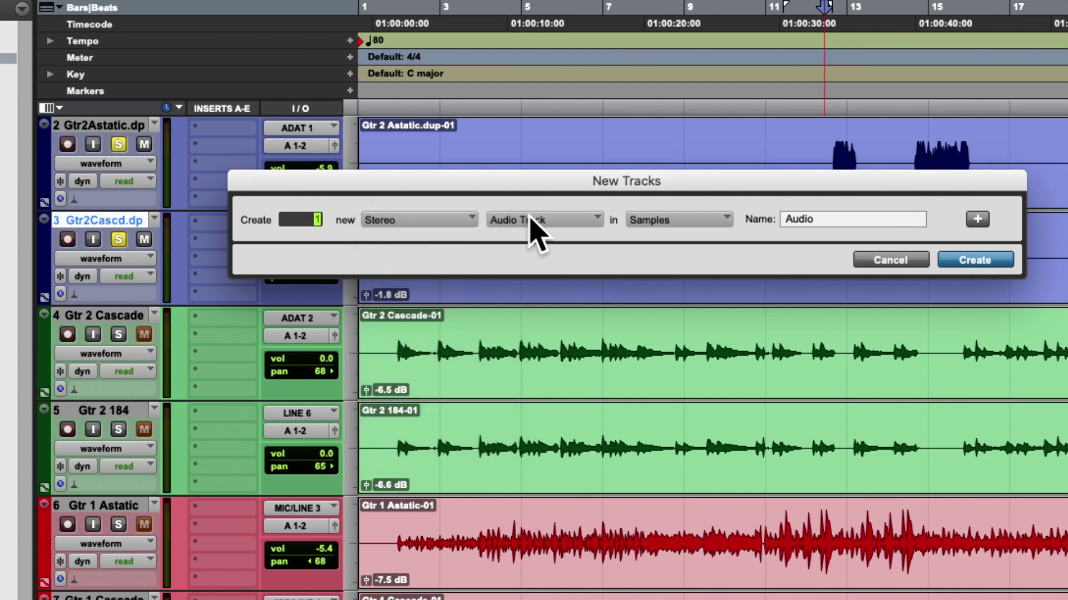
click(514, 221)
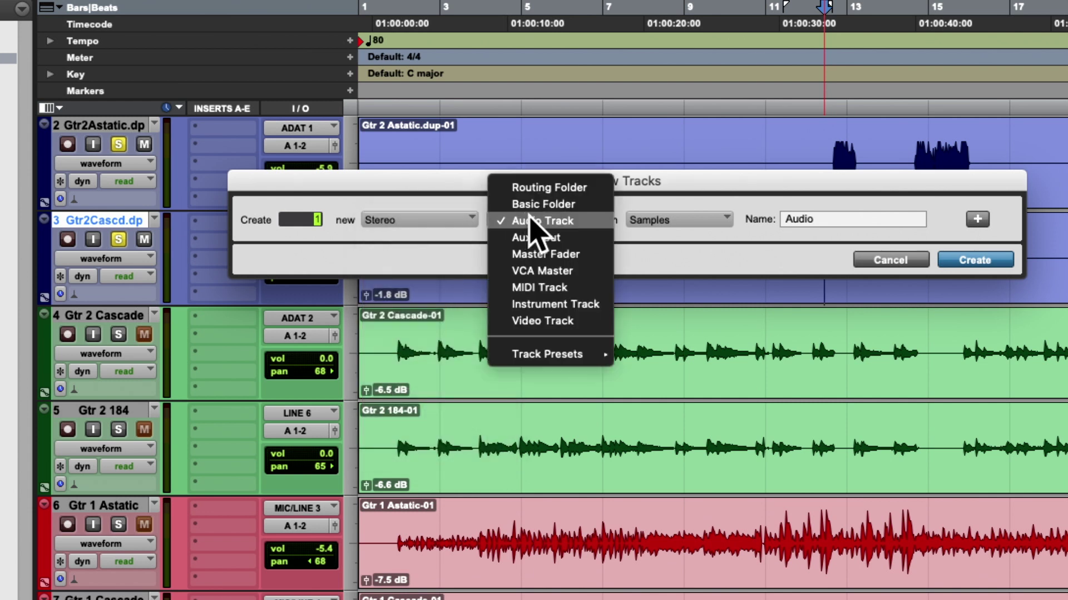
click(592, 230)
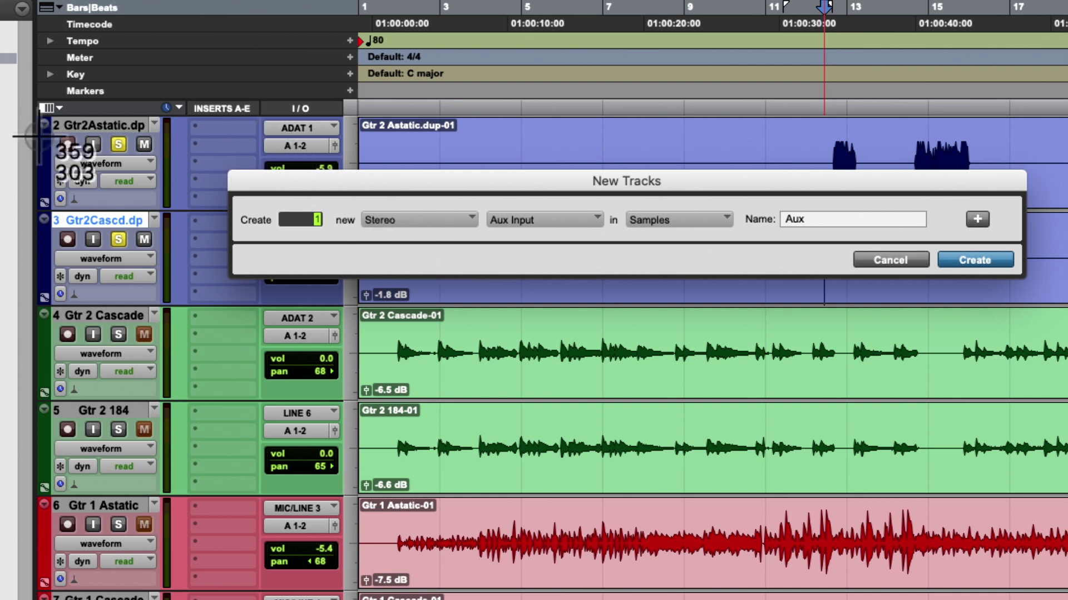
Step: Capture a screenshot of the area around the New Tracks dialog and put away the open Finder windows
drag(50, 110, 1057, 301)
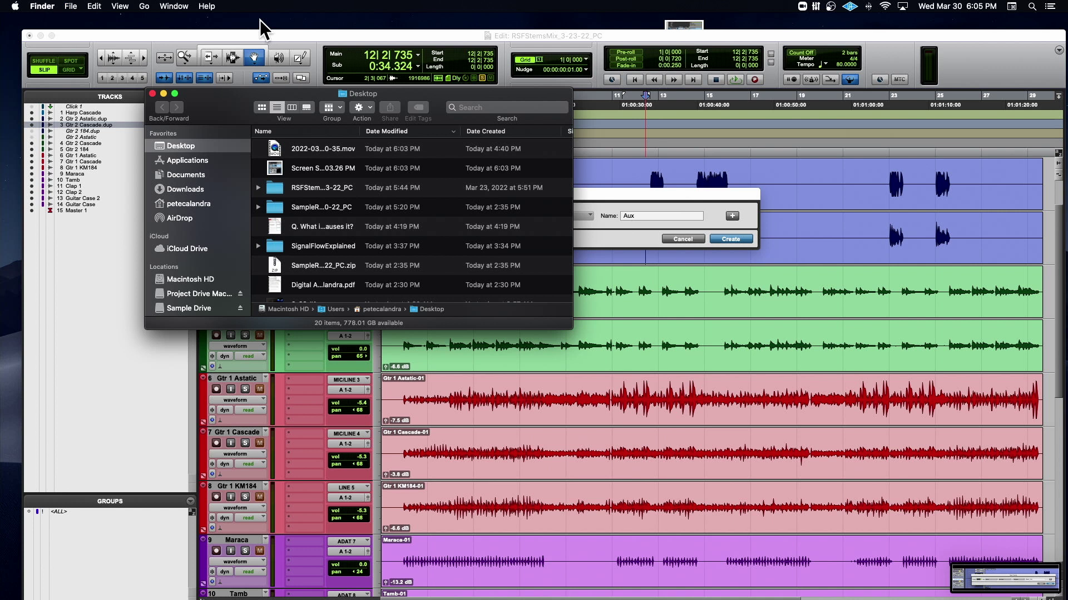
drag(274, 149, 0, 448)
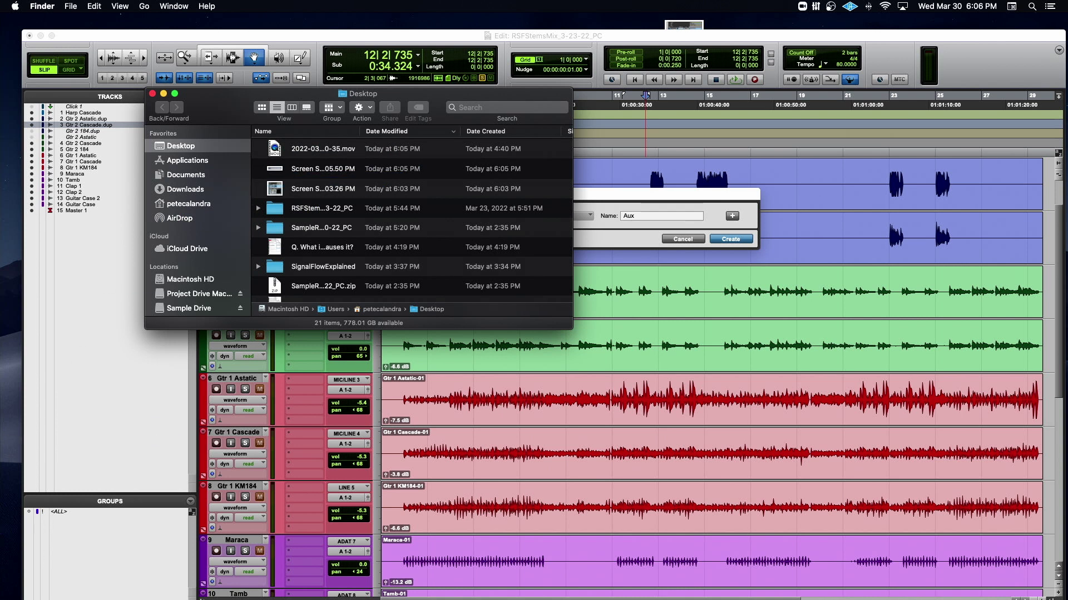
click(163, 93)
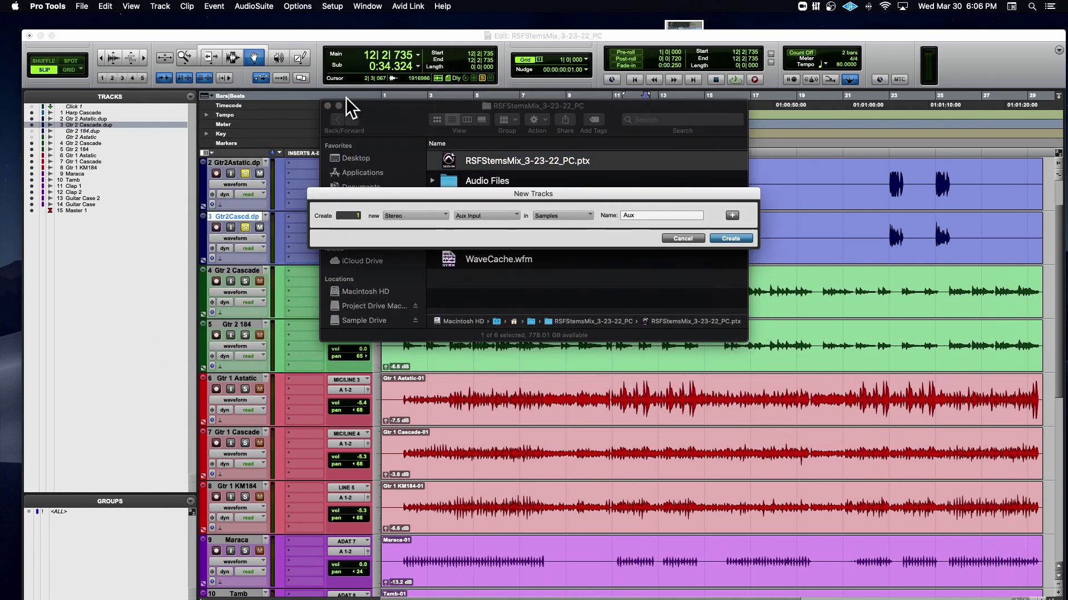
click(327, 105)
Step: Create the stereo Aux Input as FIll Guitar Master and enlarge its track height to show the full controls
drag(432, 189, 353, 158)
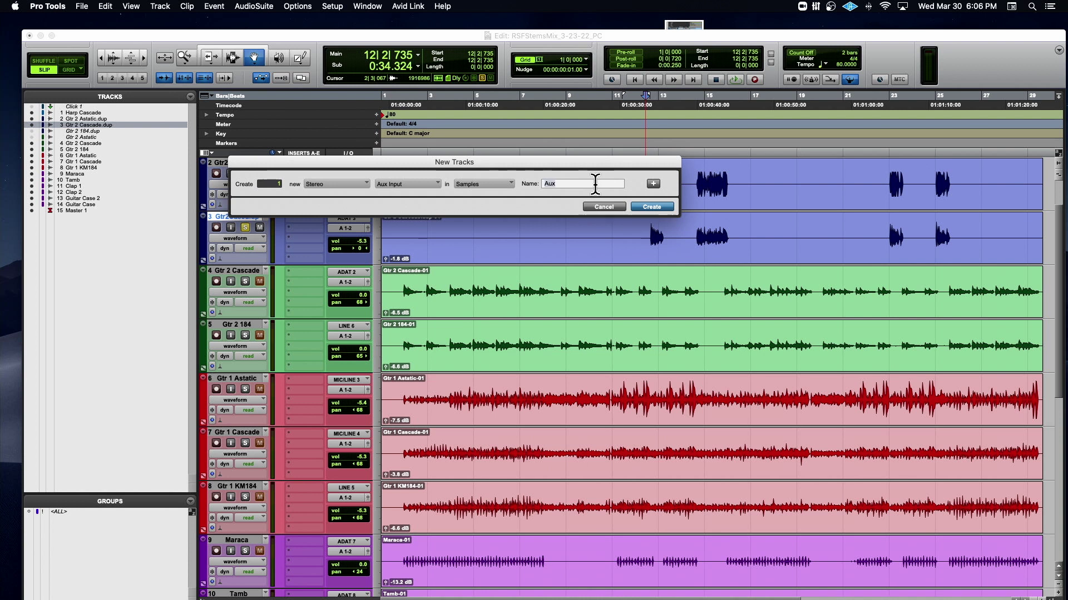
drag(575, 161, 581, 188)
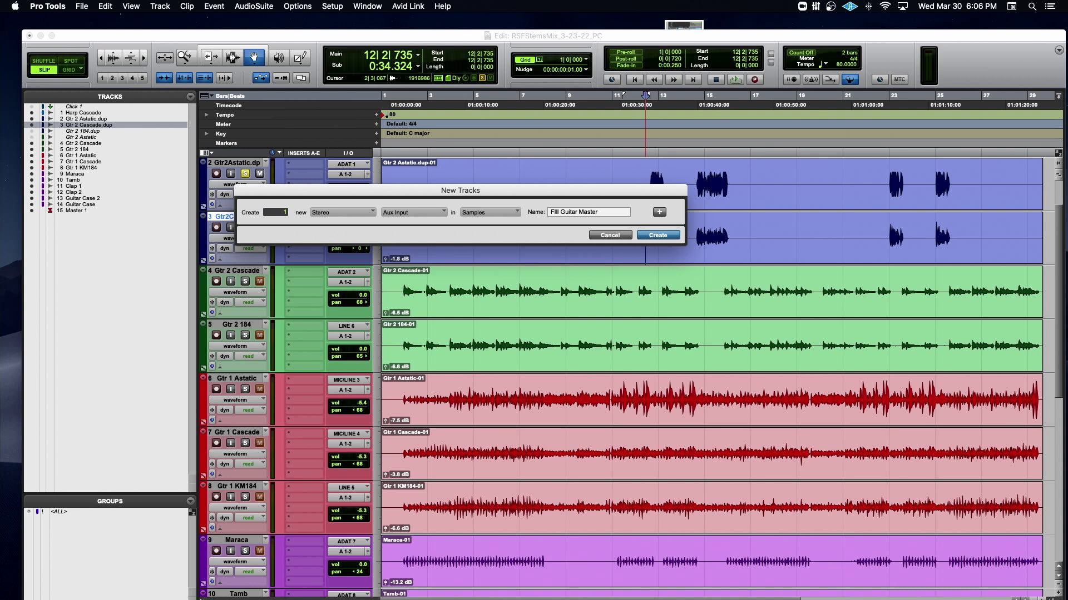
key(Return)
scroll(570, 227, down, 5)
scroll(570, 226, up, 7)
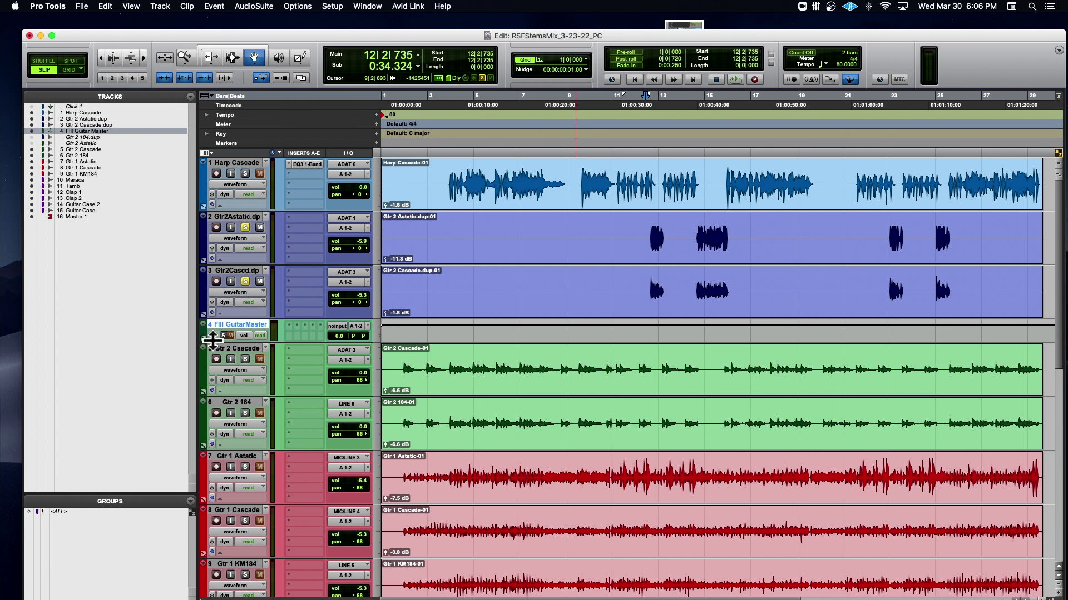
drag(214, 341, 215, 382)
Step: Give the FIll Guitar Master track the same dark blue color as Gtr2Cascd.dp
click(228, 270)
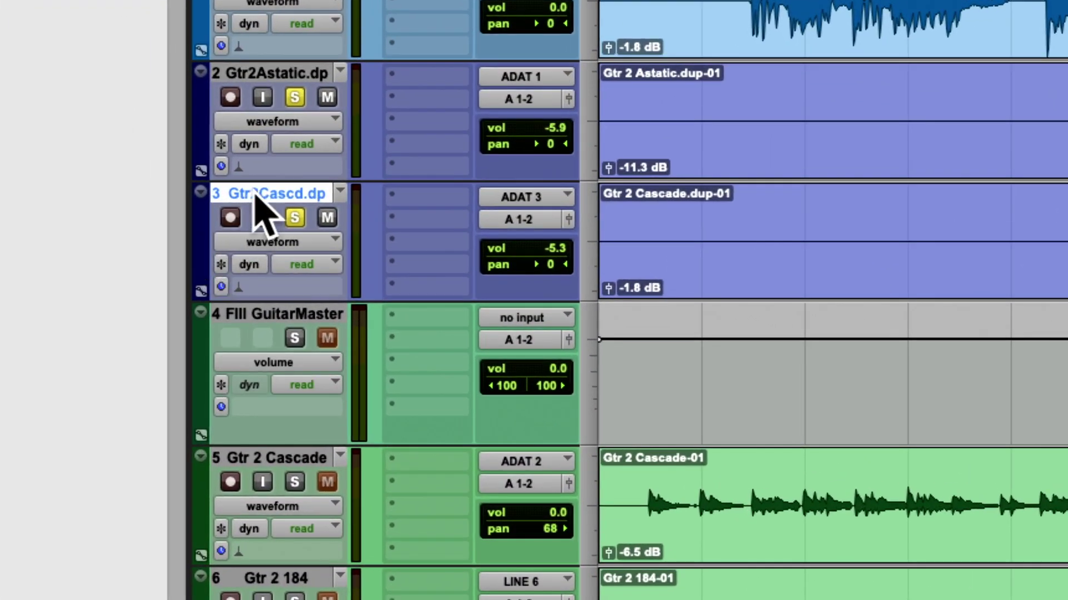
shift+click(266, 315)
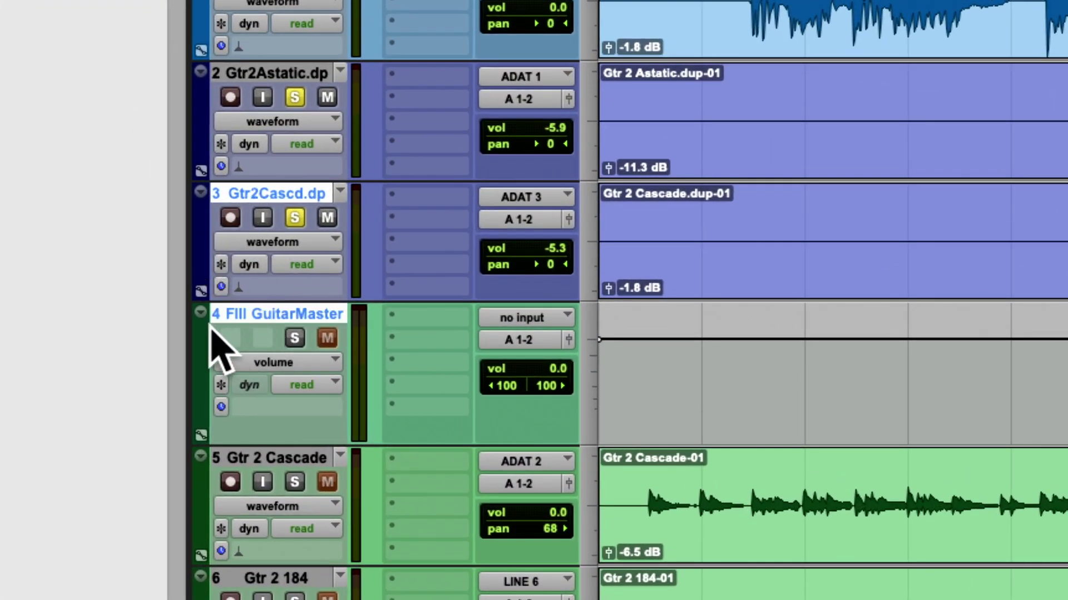
double_click(201, 347)
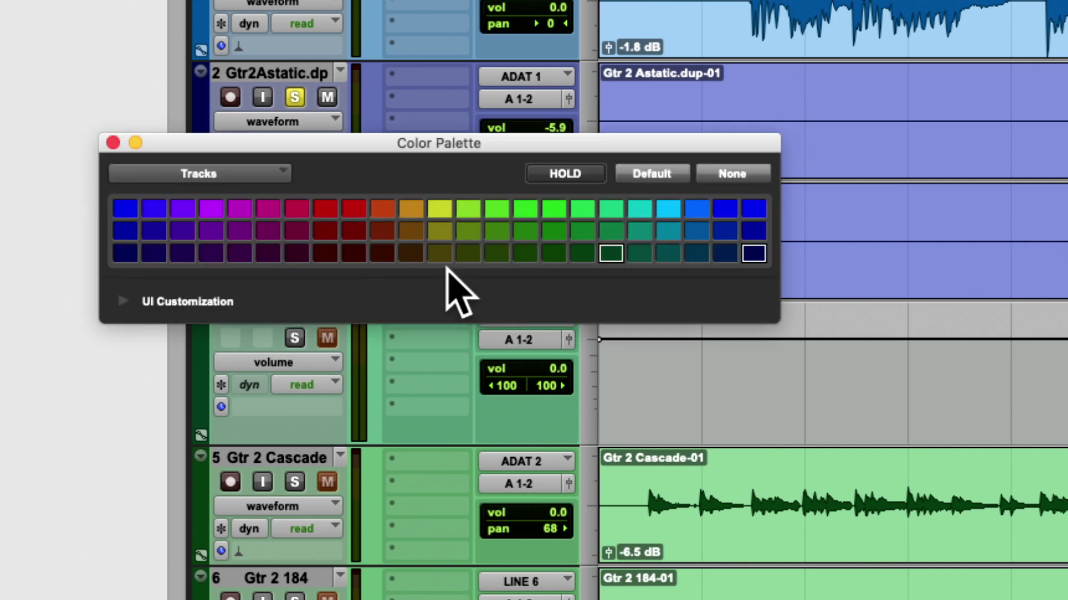
click(754, 254)
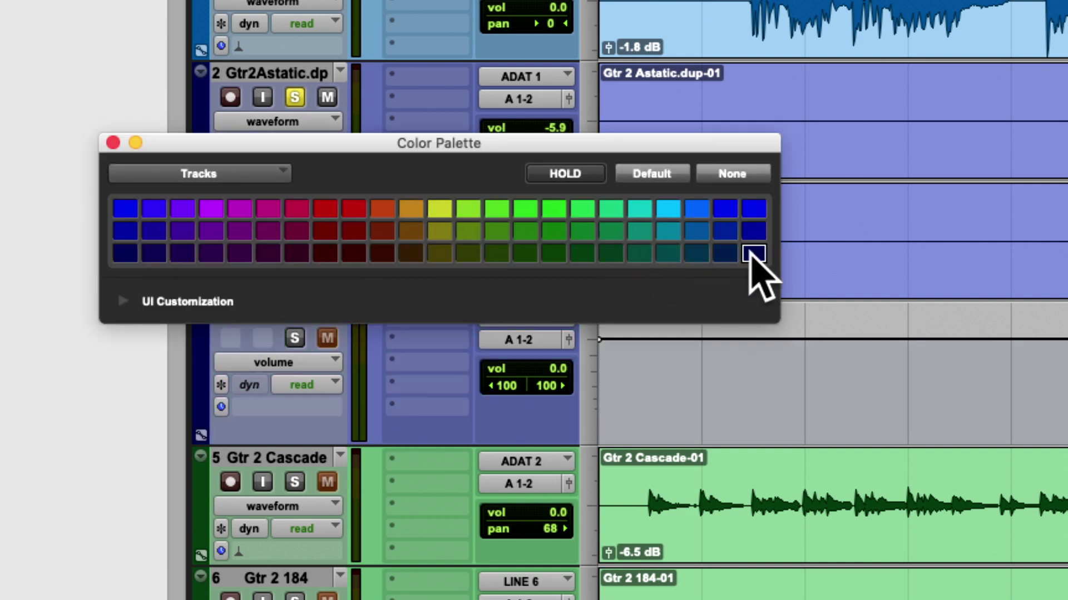
click(114, 143)
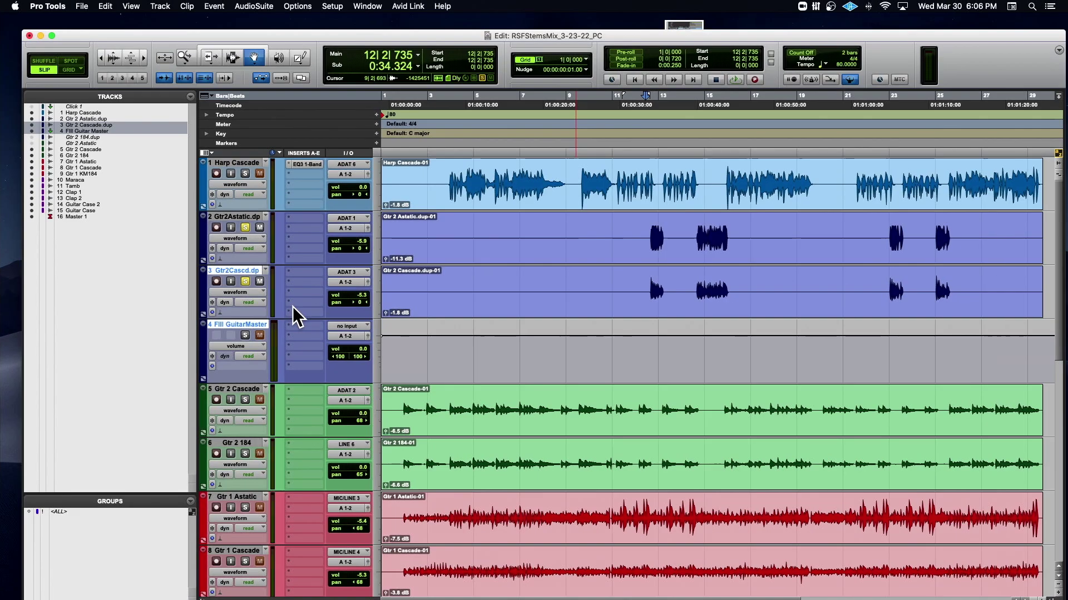
Step: Review the bus paths in I/O Setup and the track options available for FIll Guitar Master
click(336, 6)
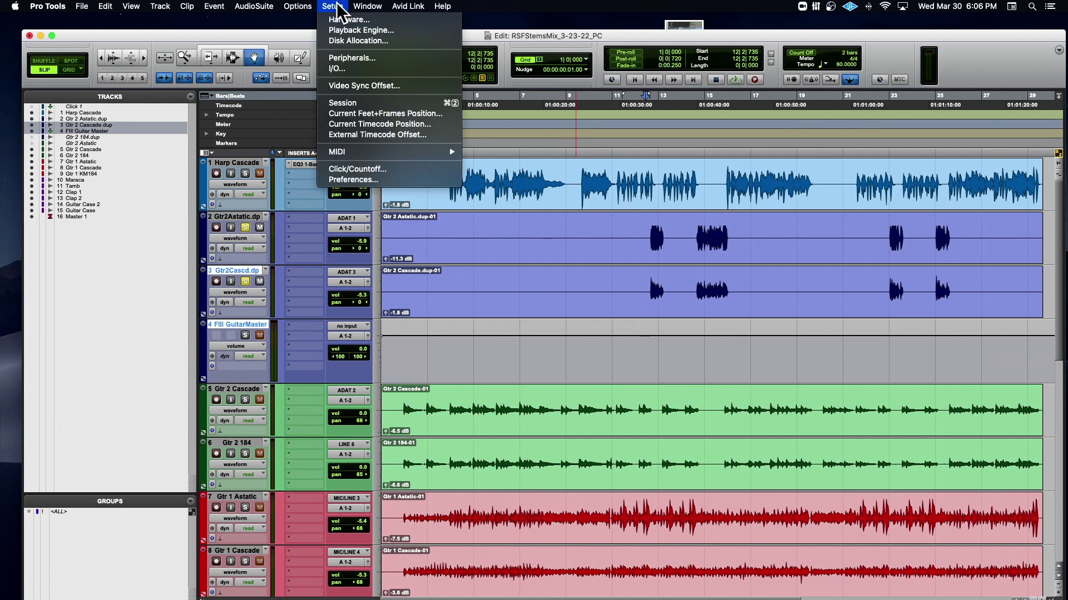
click(336, 67)
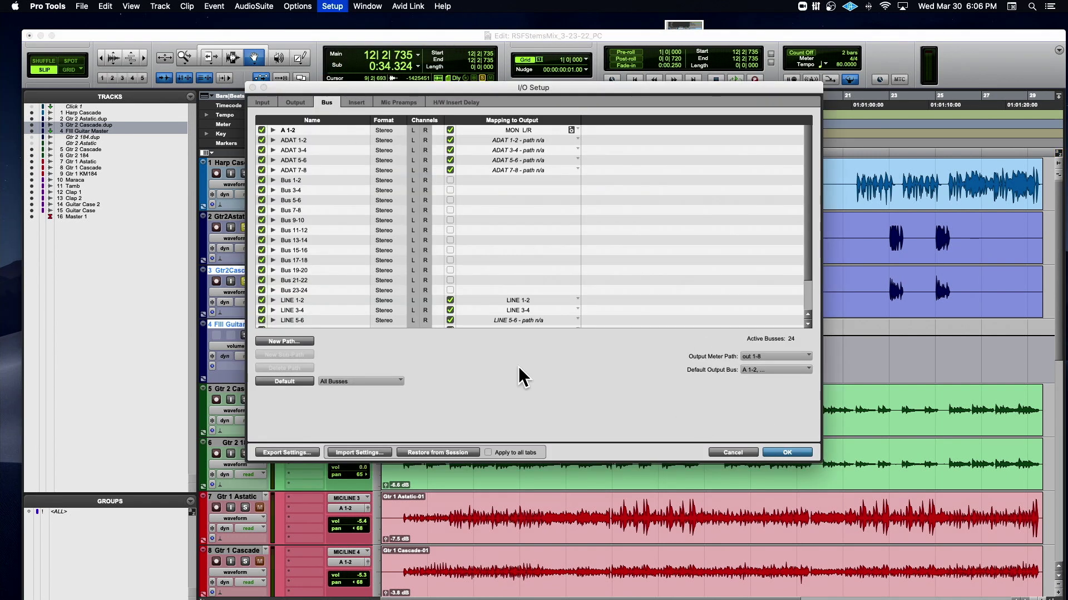
click(791, 452)
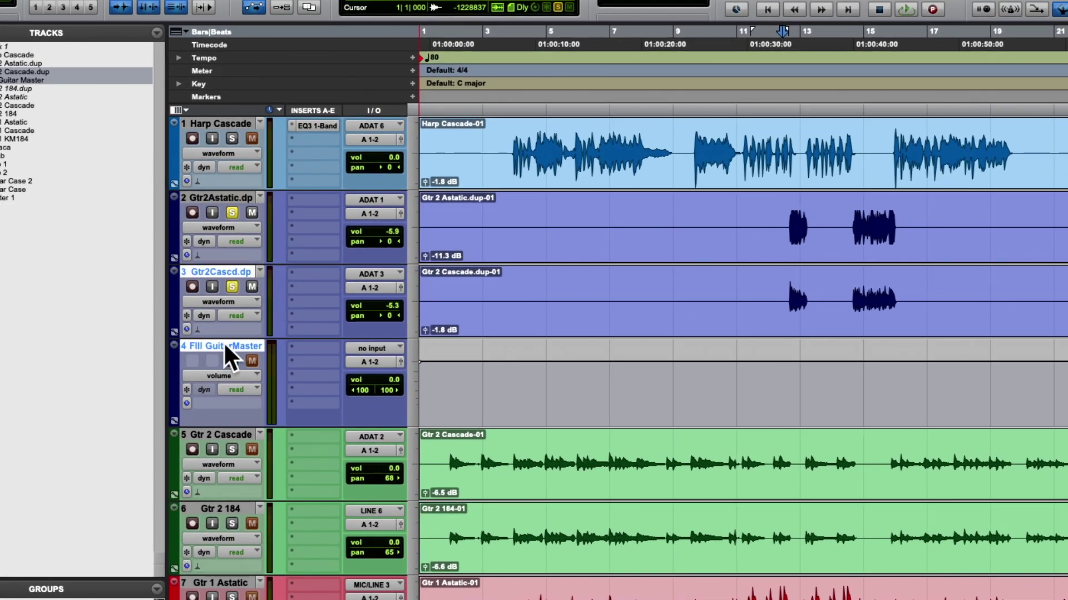
right_click(224, 341)
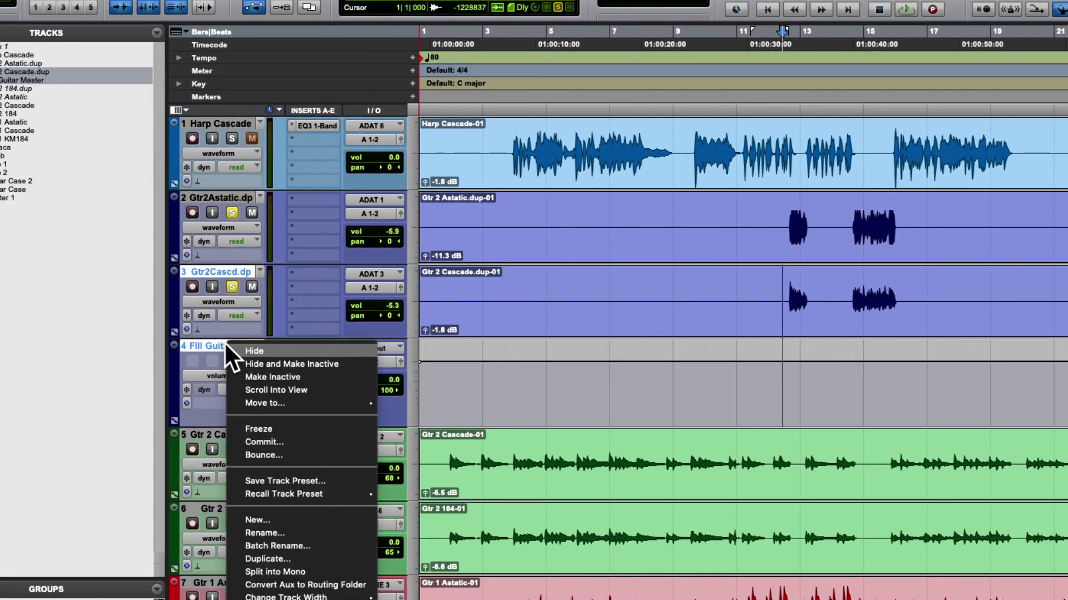
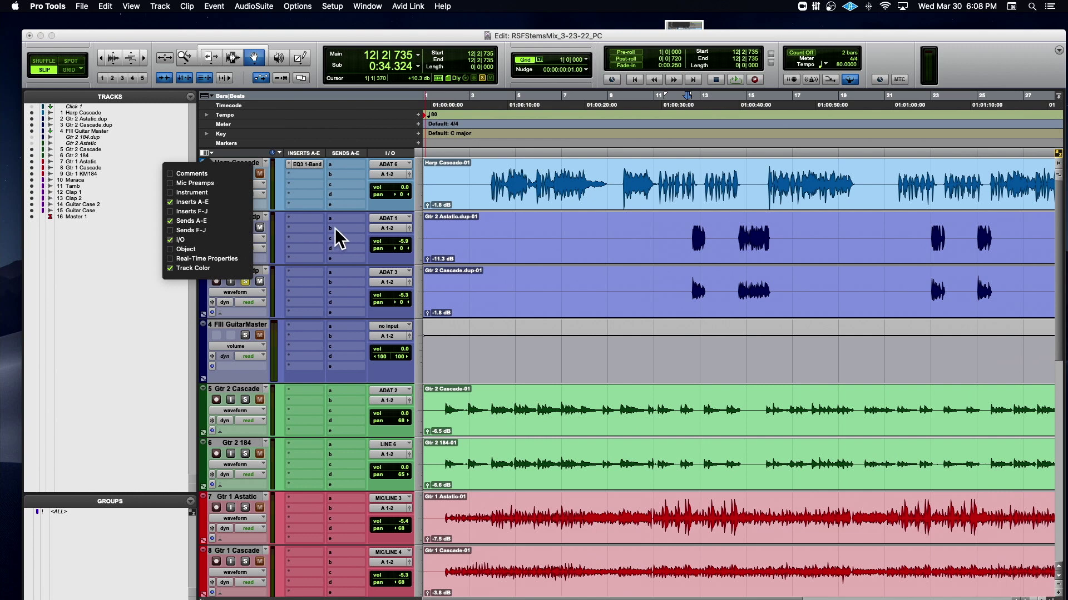
Step: Show the Sends A-E column in the Edit window and set FIll Guitar Master's input to Bus 1-2 (Stereo)
click(269, 148)
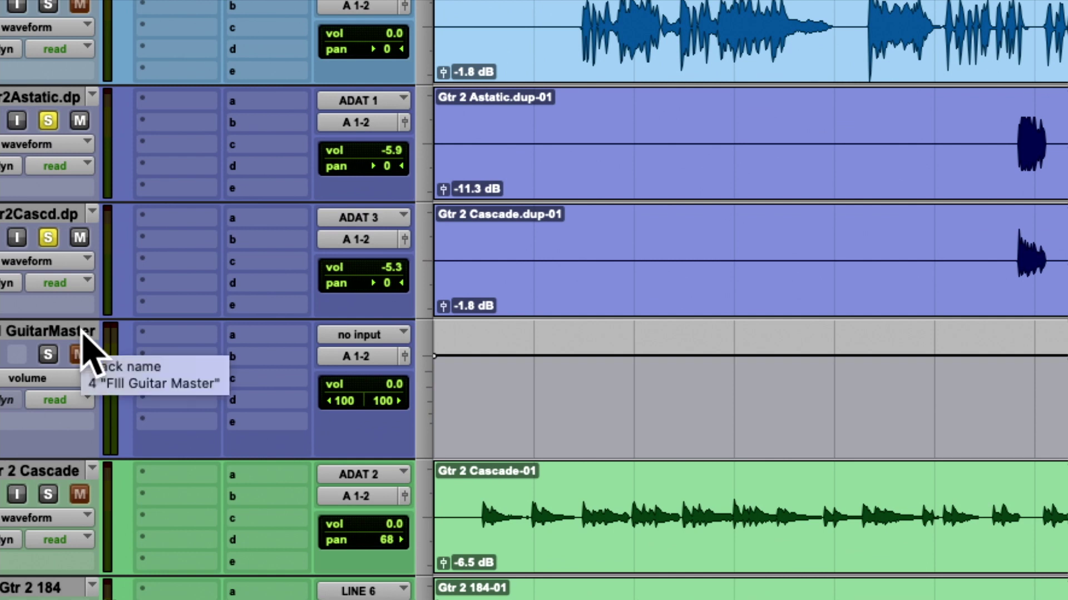
click(357, 333)
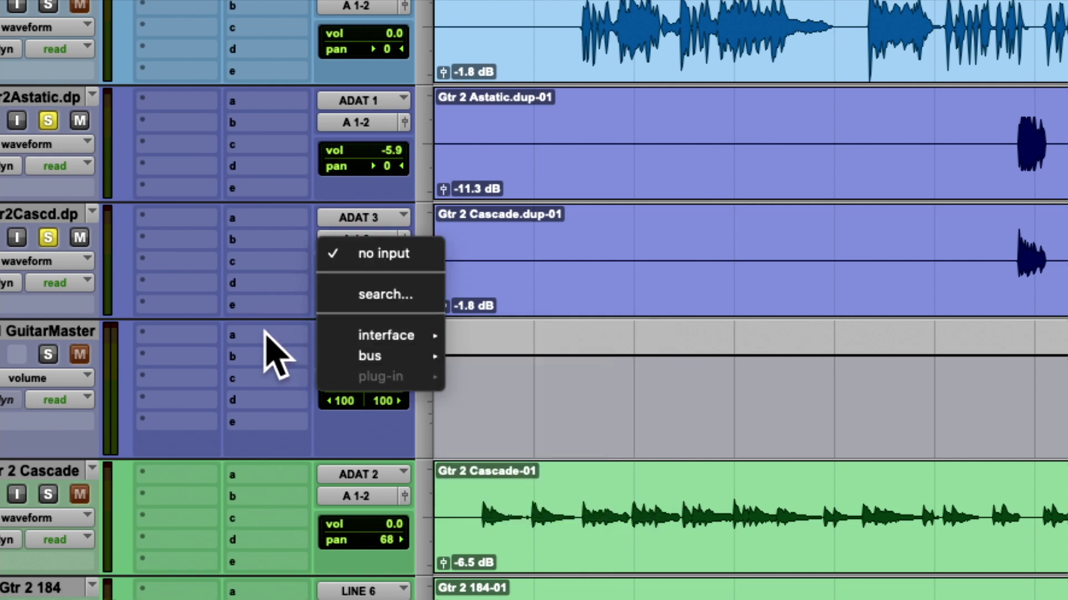
mouse_move(343, 357)
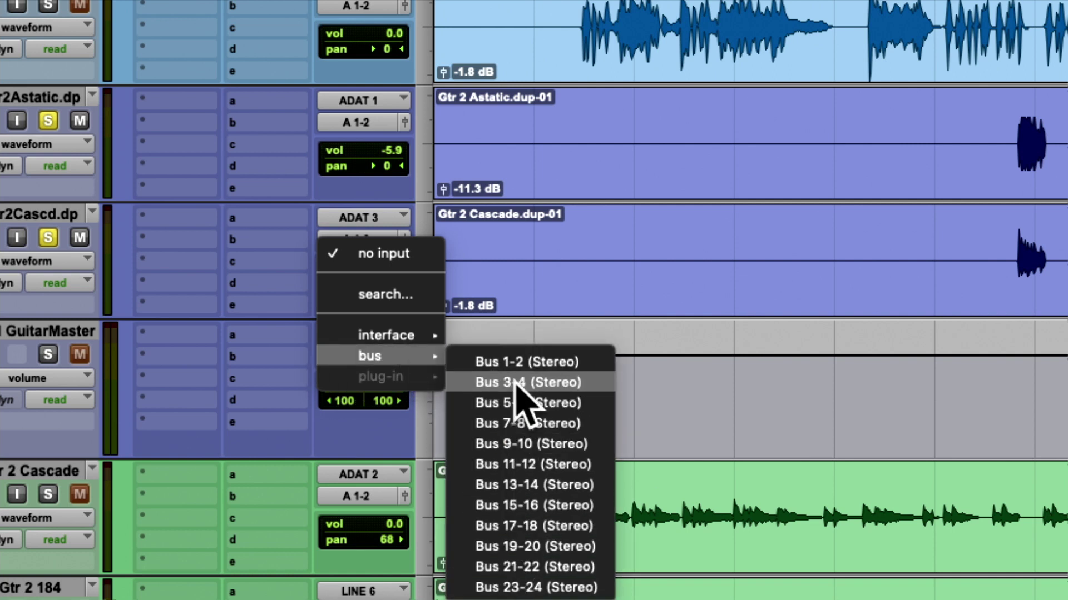
click(517, 362)
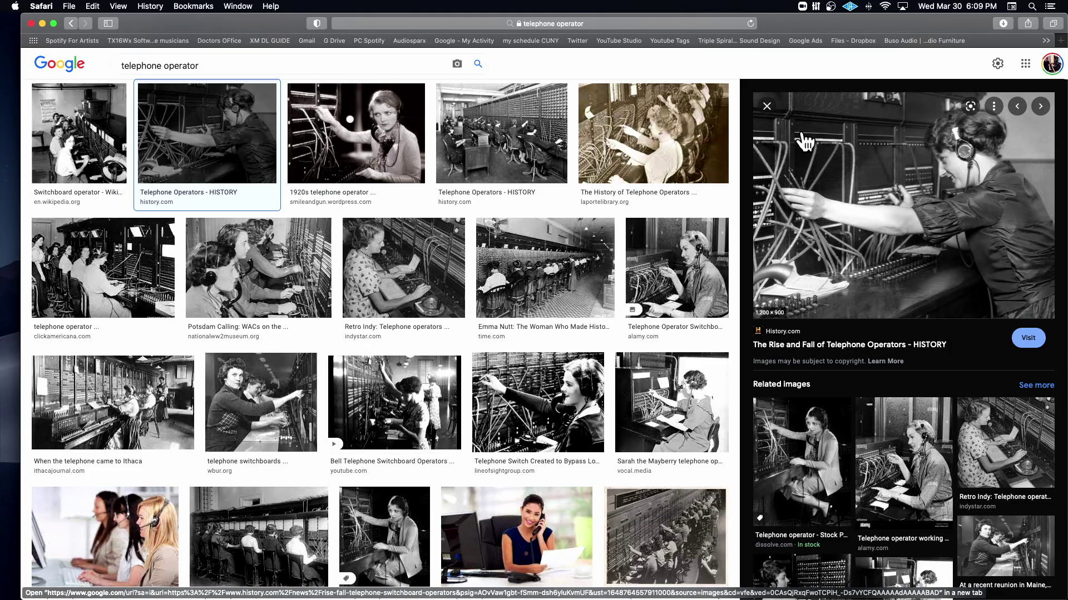
Step: Open the History.com article on telephone operators in Safari, examine its switchboard photo, and minimise the browser
click(873, 158)
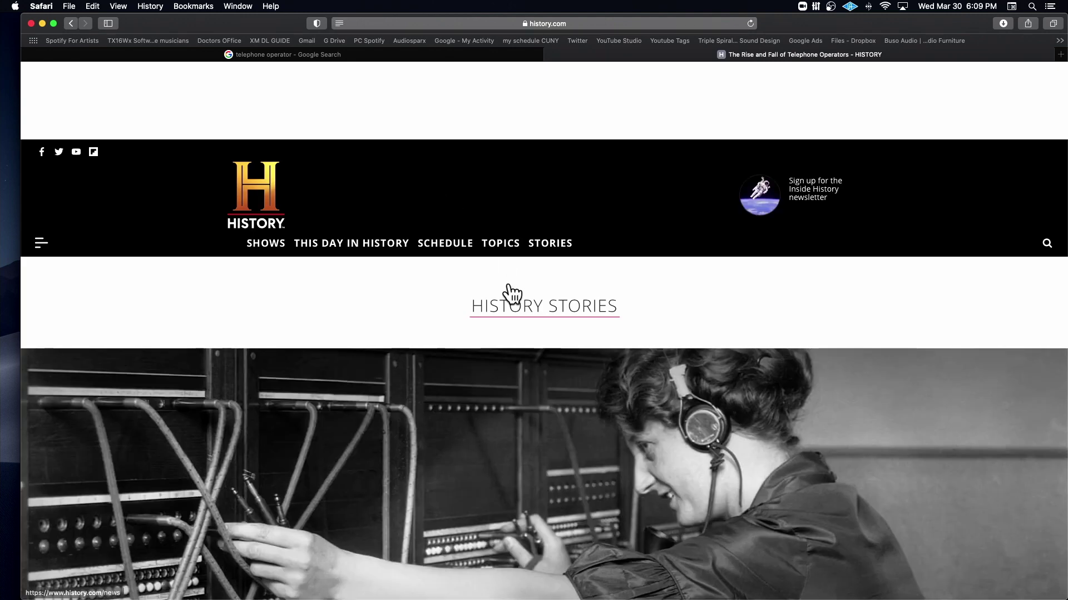
scroll(507, 287, down, 5)
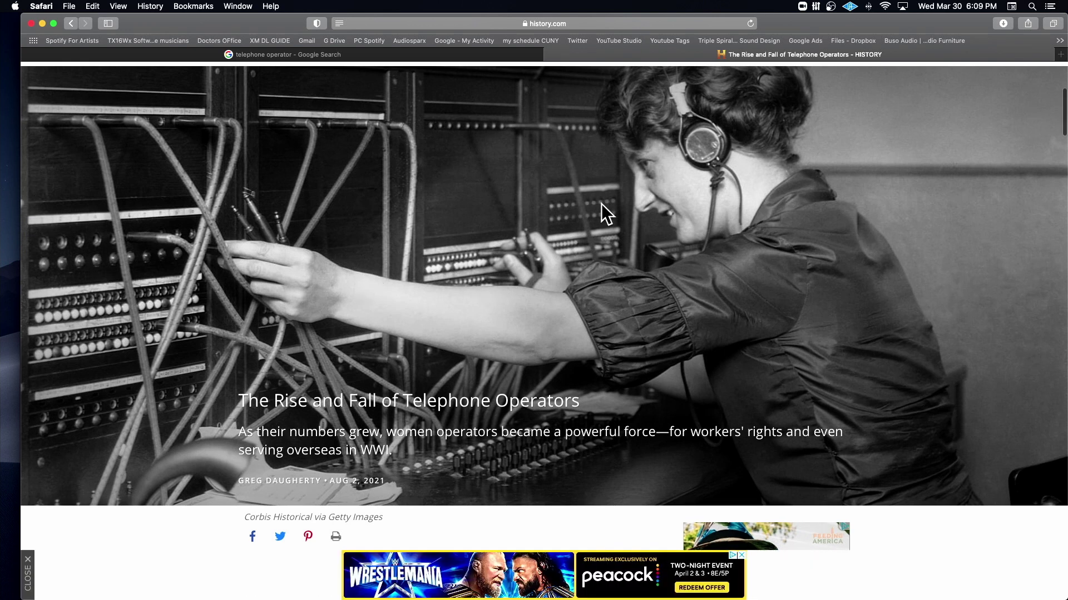
scroll(654, 180, down, 1)
scroll(717, 114, up, 2)
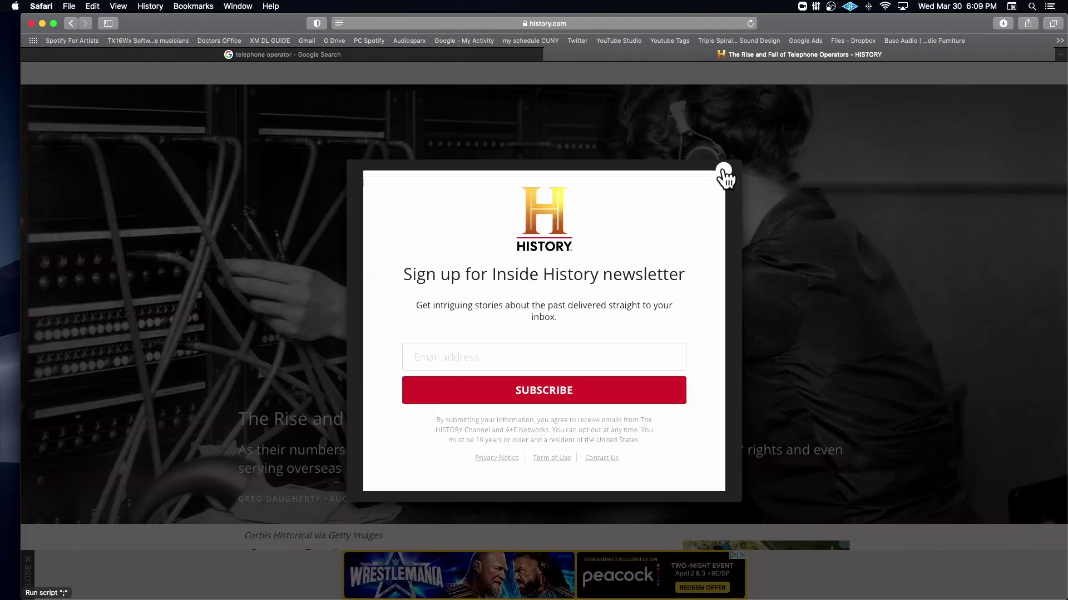
click(724, 169)
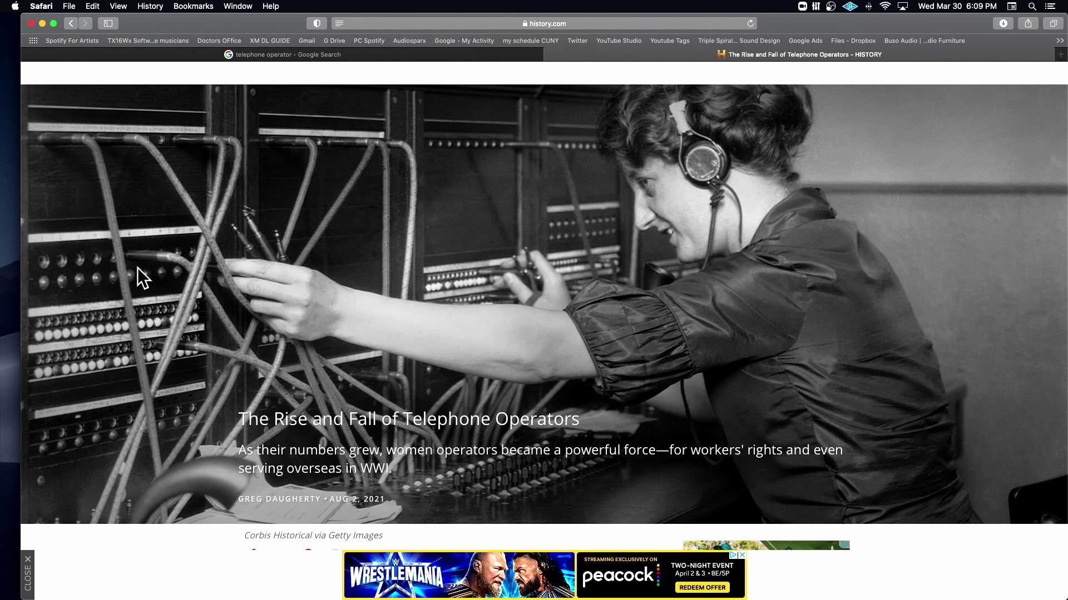
scroll(138, 268, up, 2)
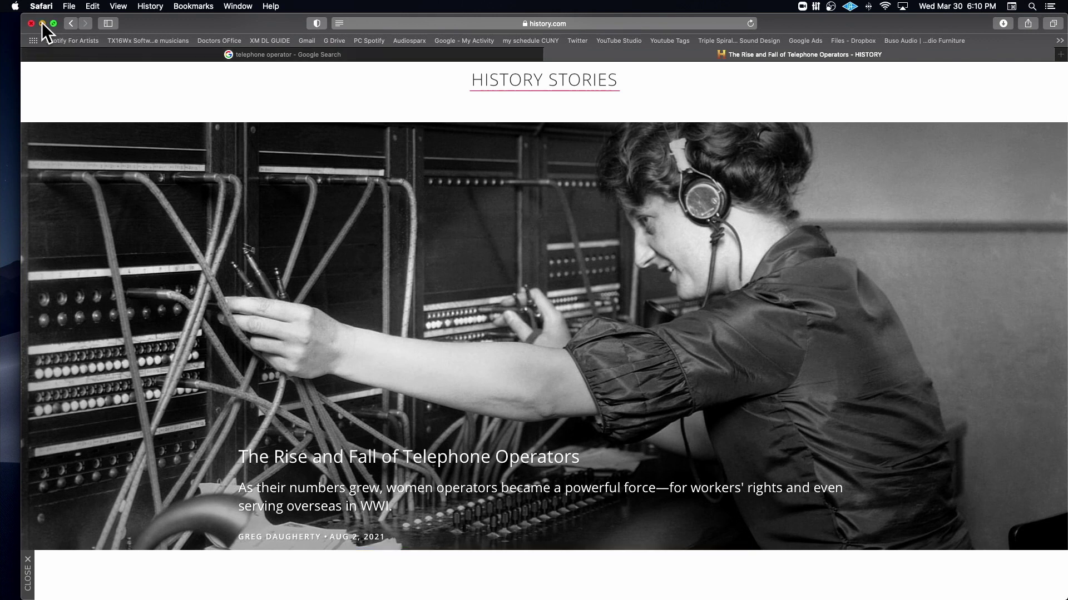
click(42, 23)
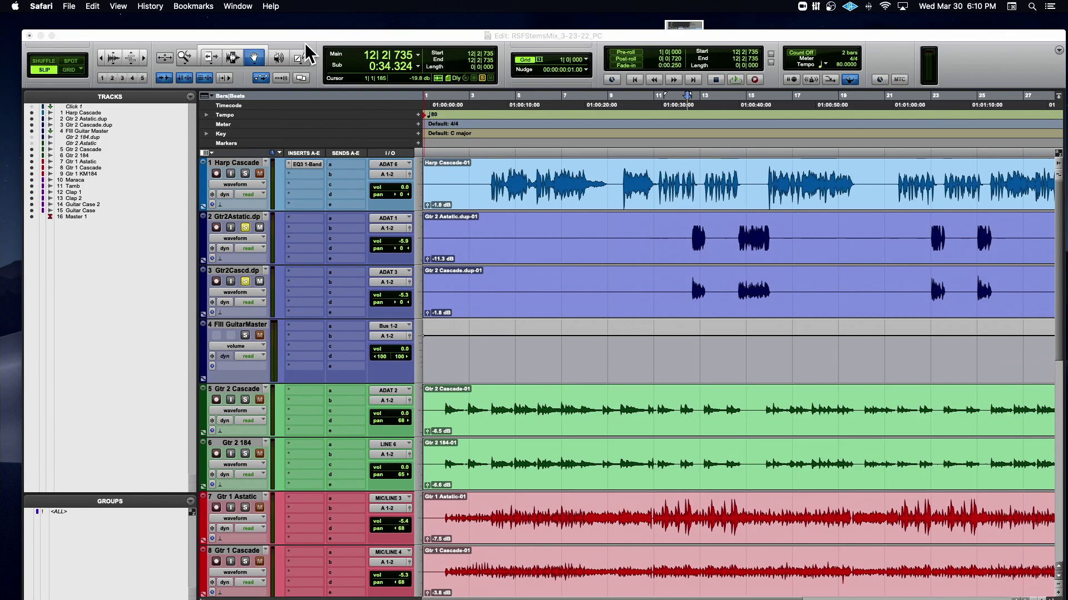
Step: Switch to Pro Tools, move the Edit window up to fit the screen, and look over the session's tracks
drag(294, 40, 281, 22)
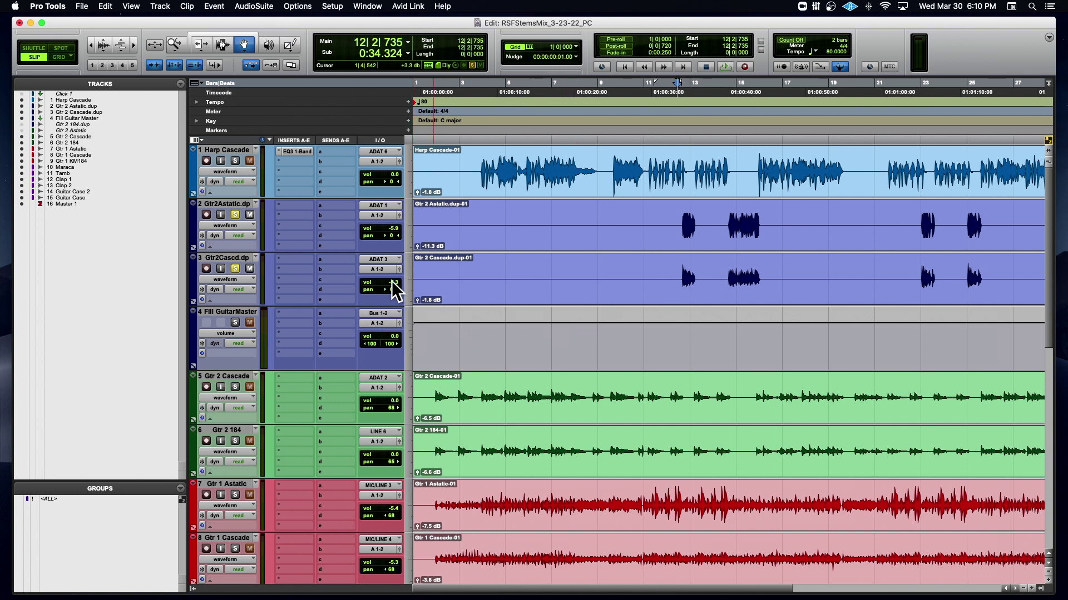
scroll(392, 291, down, 6)
scroll(392, 292, up, 6)
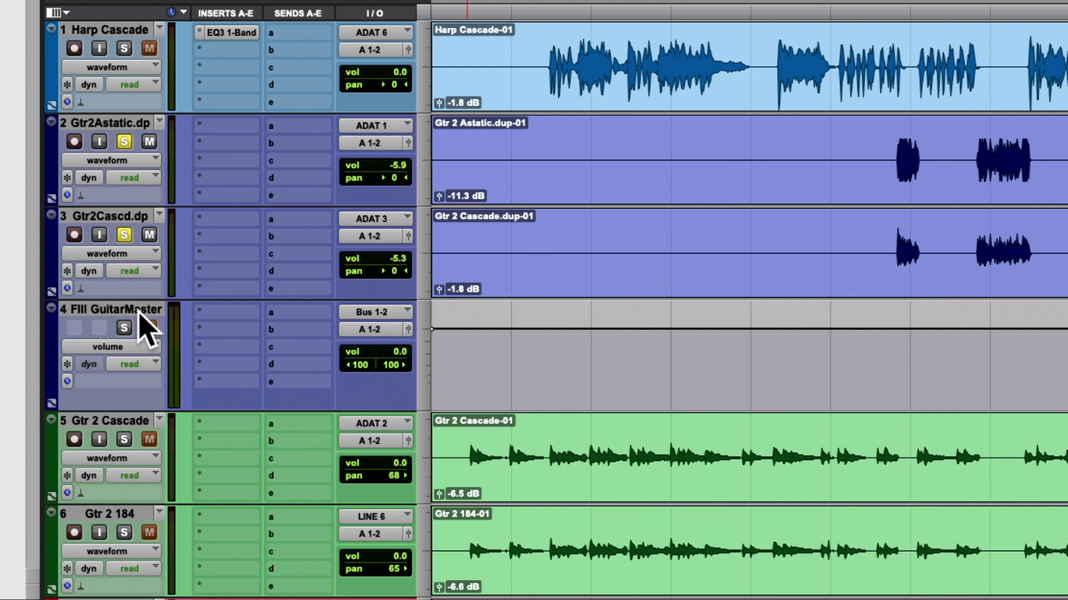
Step: Examine the bus choices for Gtr2Astatic.dp's input and first send, and the track options for FIll Guitar Master
click(370, 127)
mouse_move(367, 144)
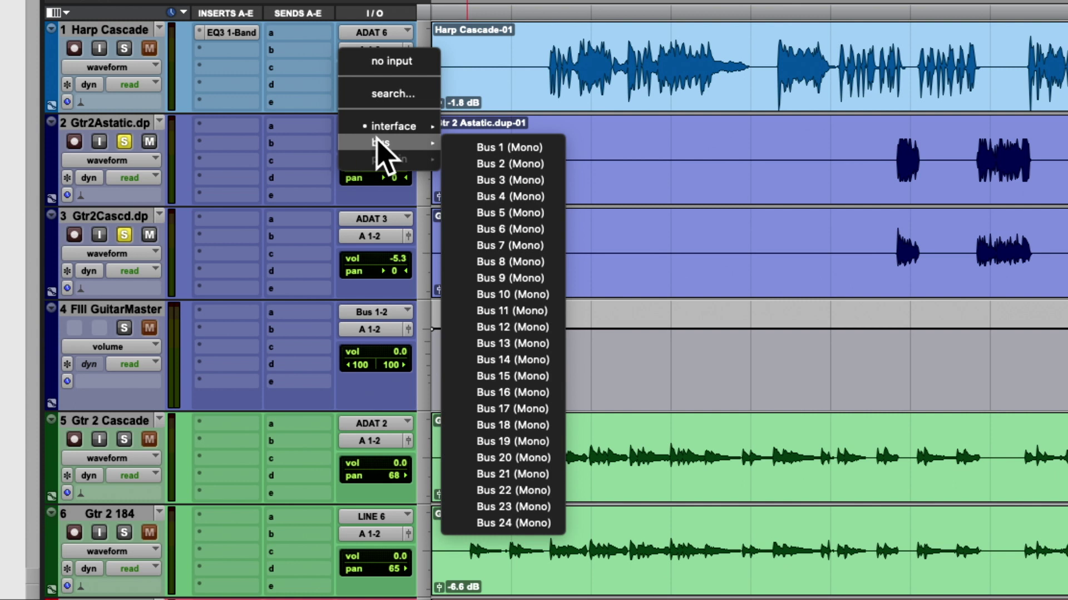
click(300, 148)
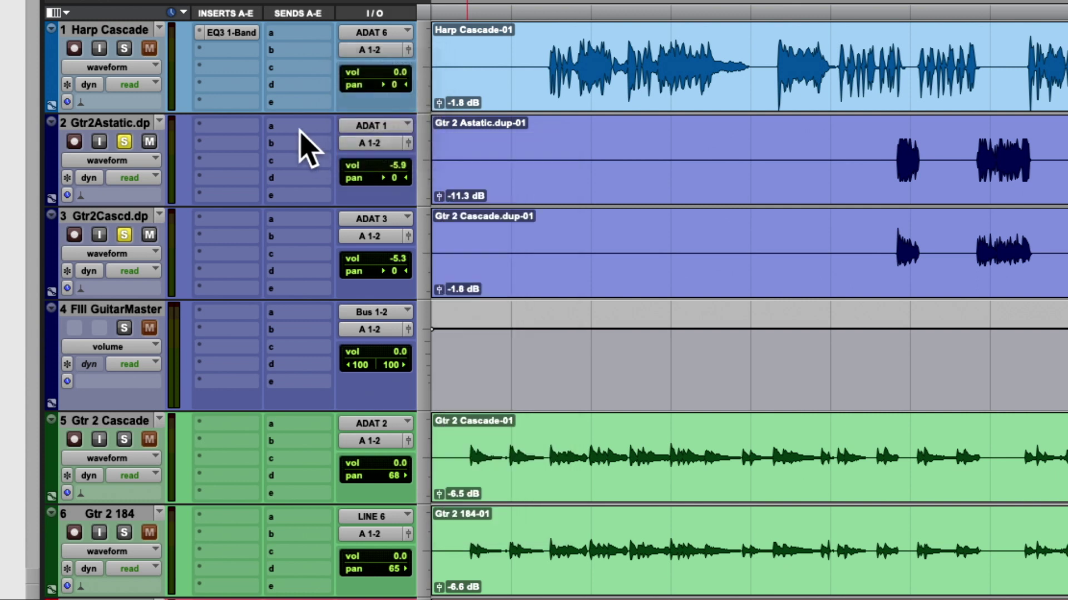
click(126, 309)
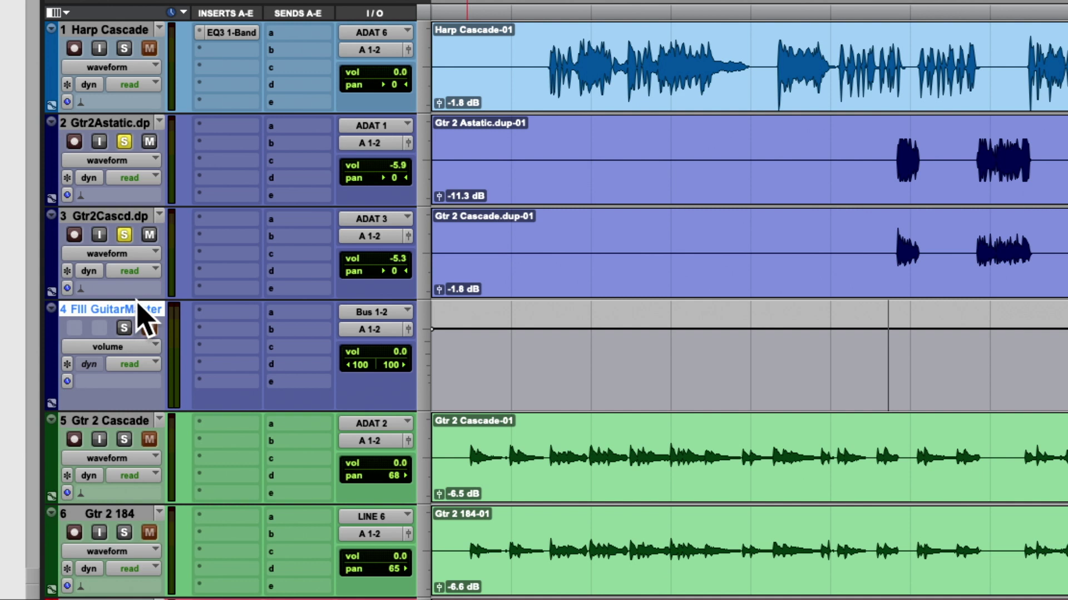
right_click(133, 309)
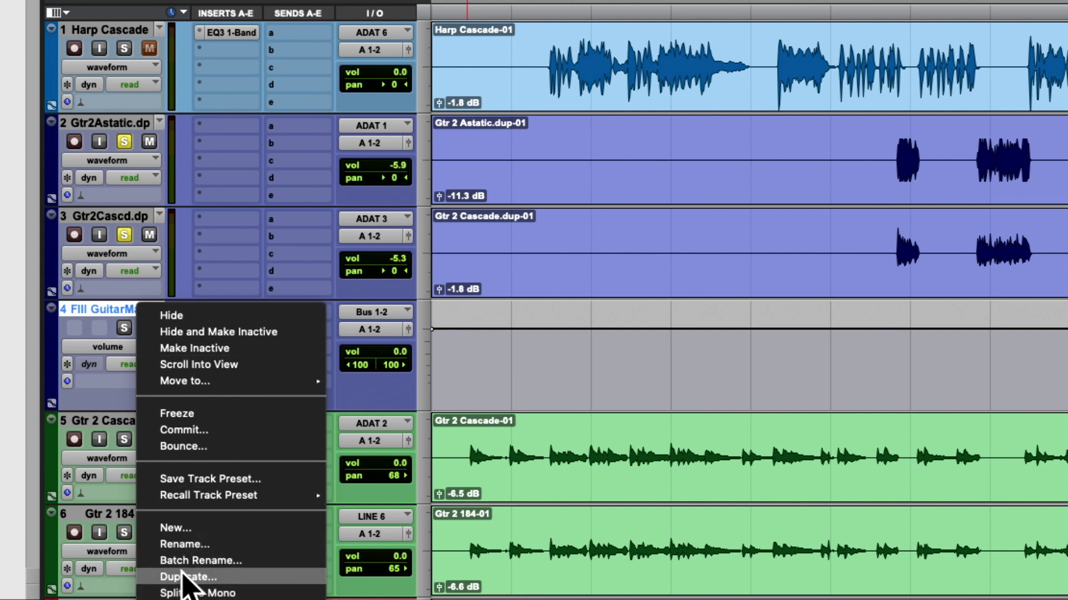
click(280, 120)
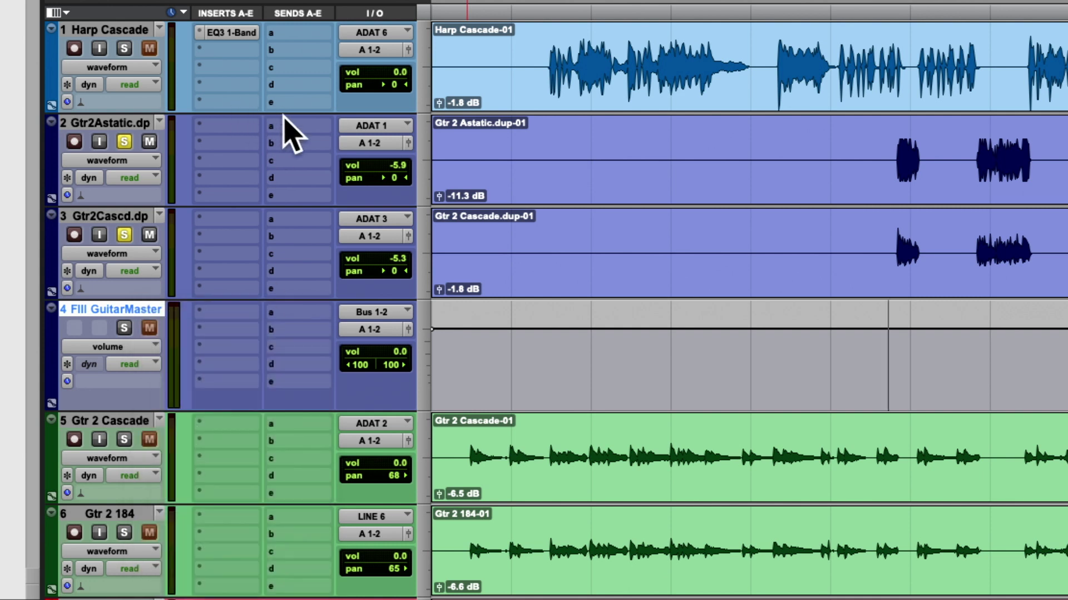
click(285, 121)
mouse_move(309, 140)
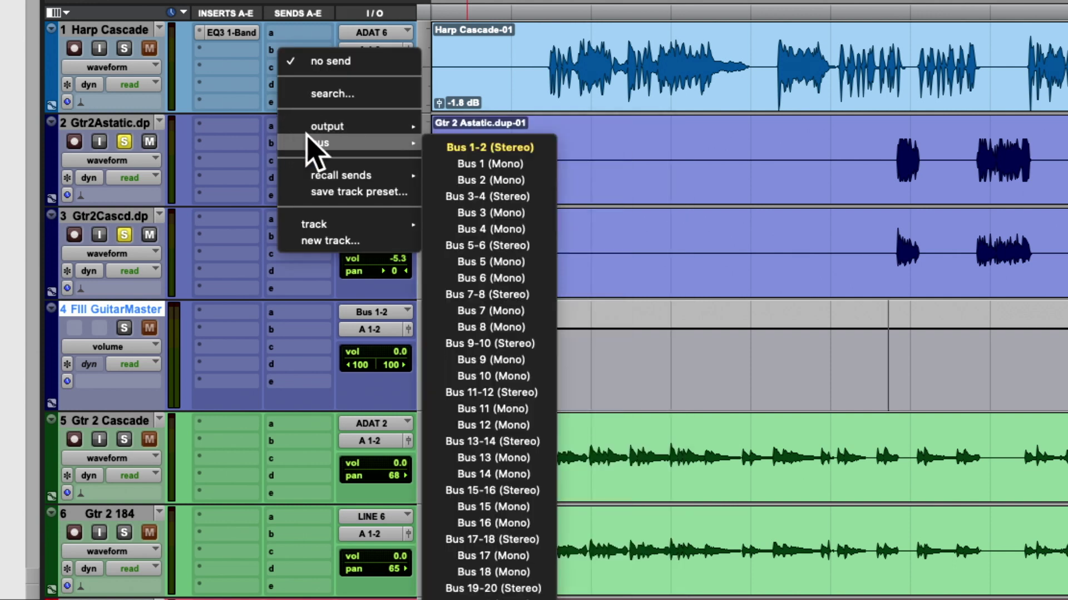
click(211, 145)
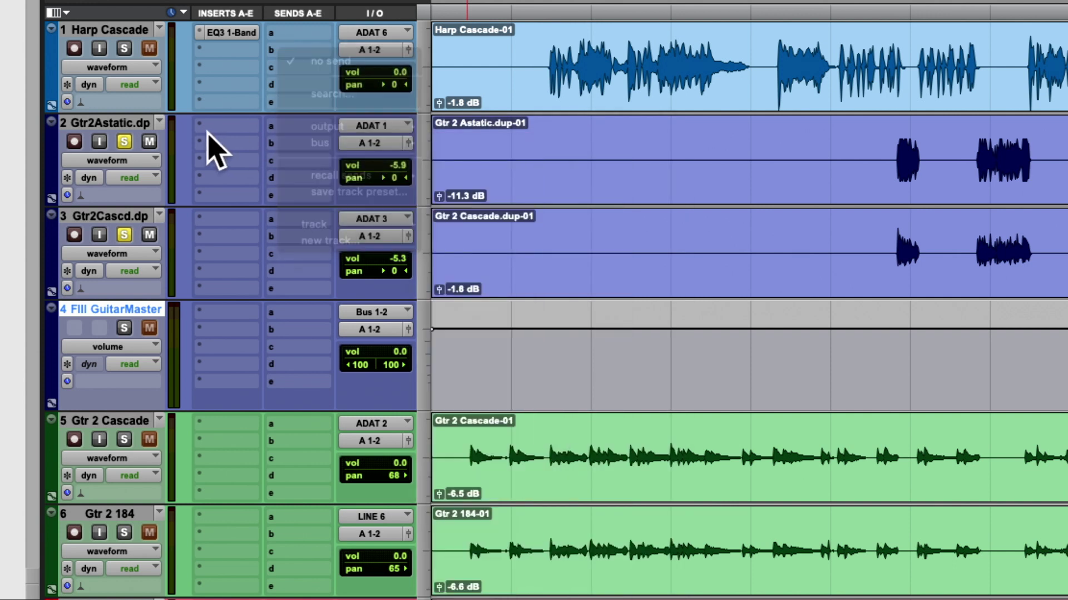
Step: Assign send A on both Gtr2Astatic.dp and Gtr2Cascd.dp to Bus 1-2 (Stereo)
click(293, 126)
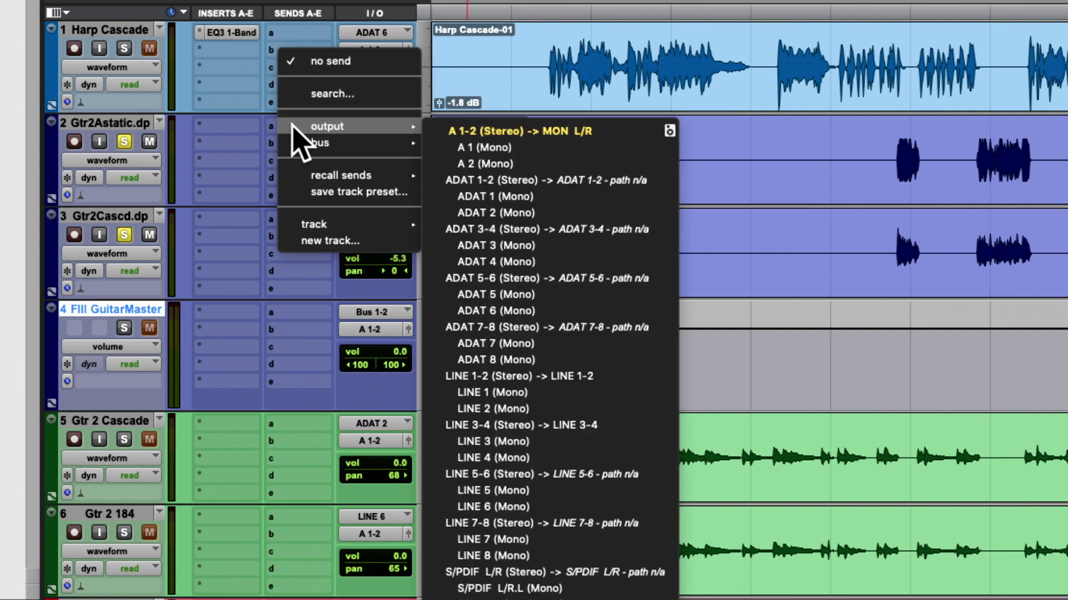
mouse_move(290, 139)
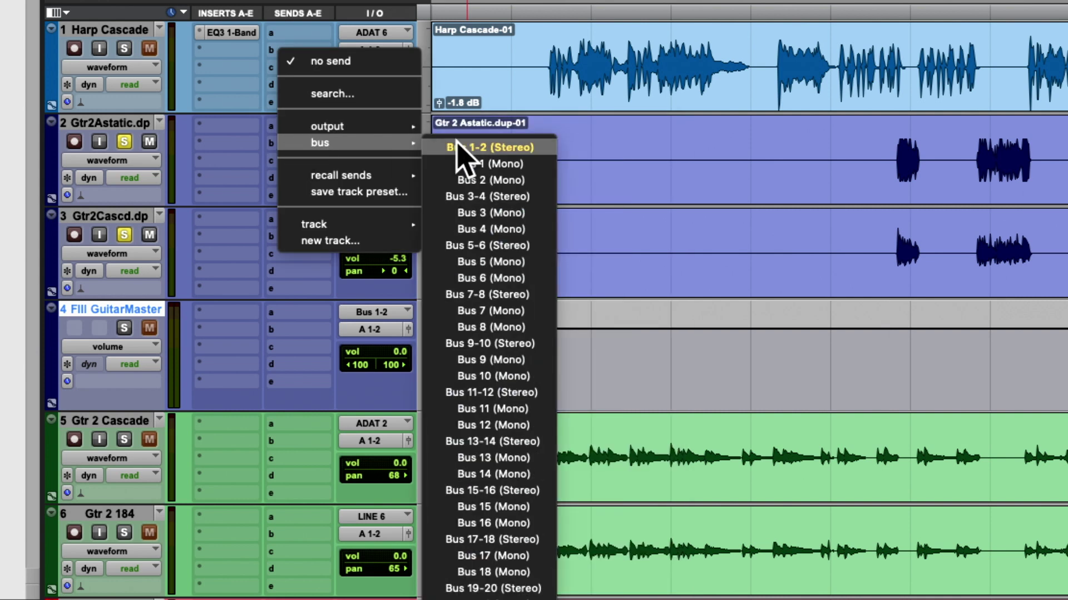
click(492, 146)
click(296, 218)
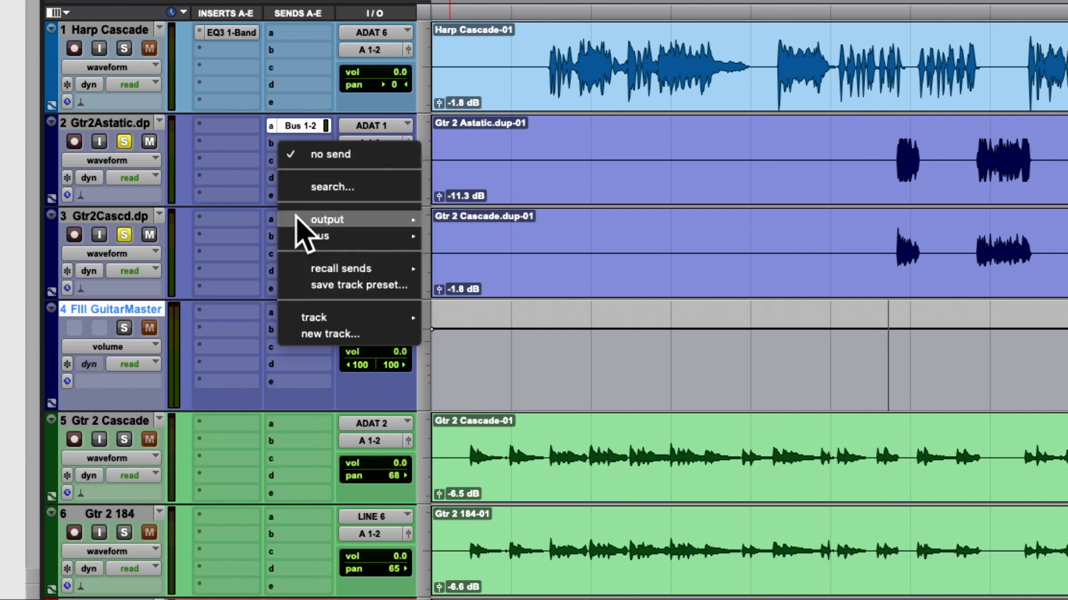
mouse_move(303, 237)
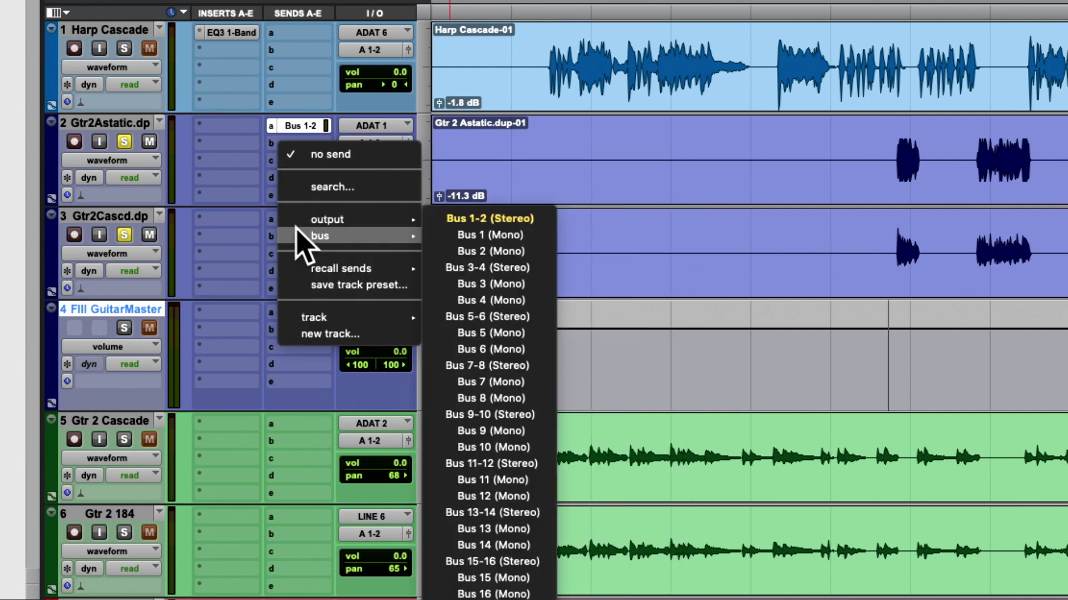
click(464, 220)
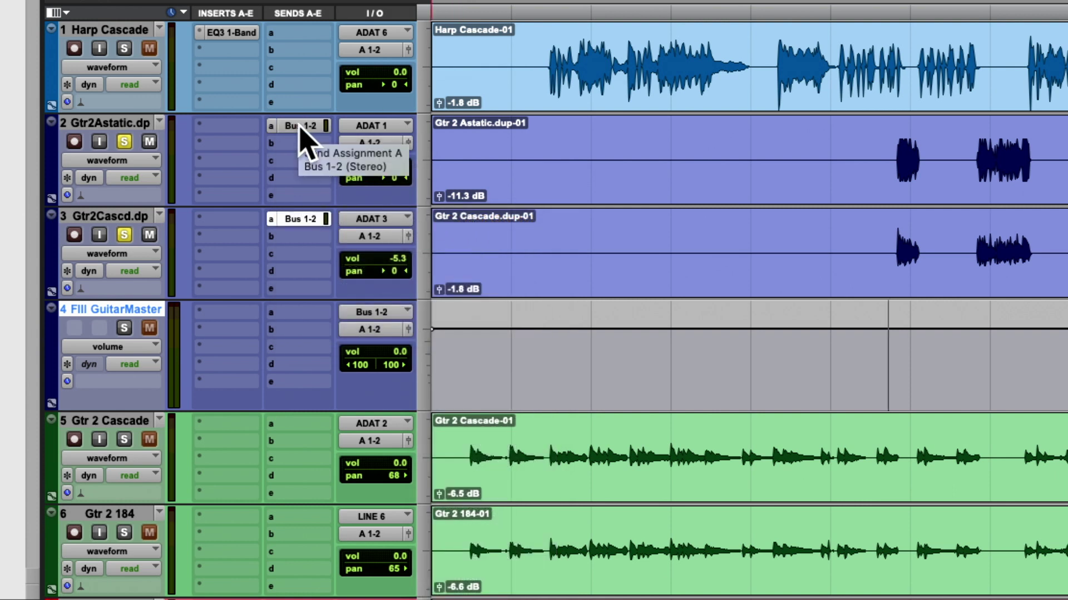
Step: Remove the Bus 1-2 sends from Gtr2Astatic.dp and Gtr2Cascd.dp
click(280, 133)
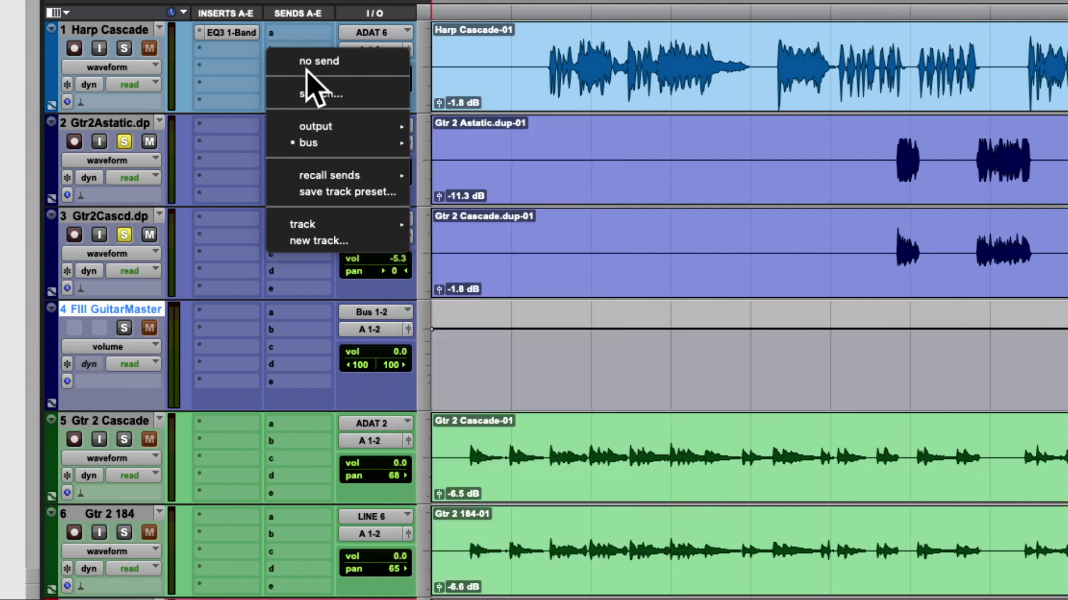
click(305, 61)
click(294, 143)
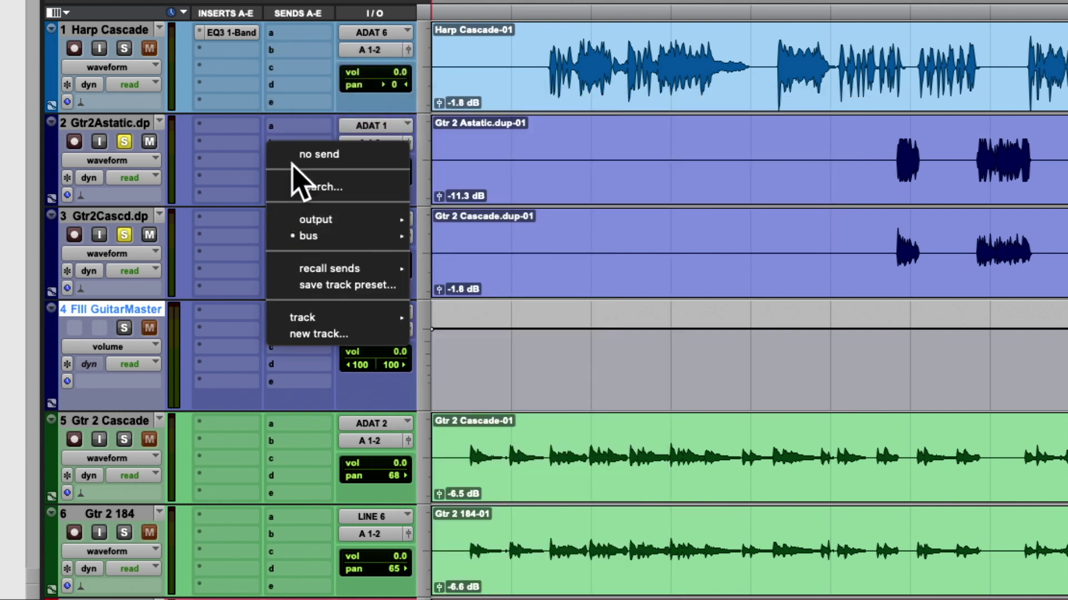
click(373, 157)
Step: Route the main outputs of Gtr2Astatic.dp and Gtr2Cascd.dp to Bus 1-2 (Stereo)
click(370, 143)
mouse_move(370, 144)
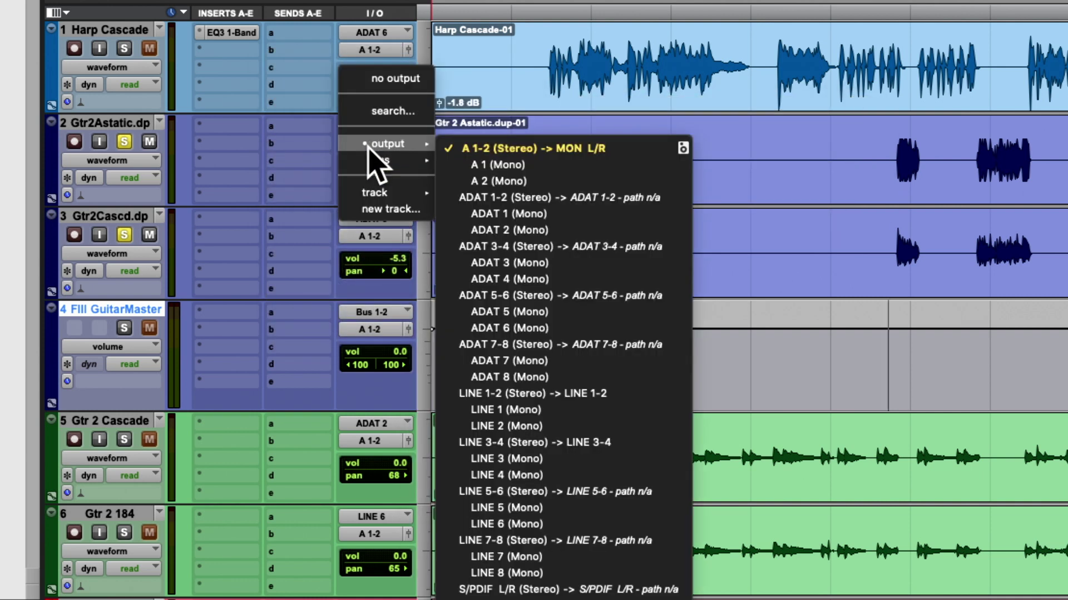
click(211, 186)
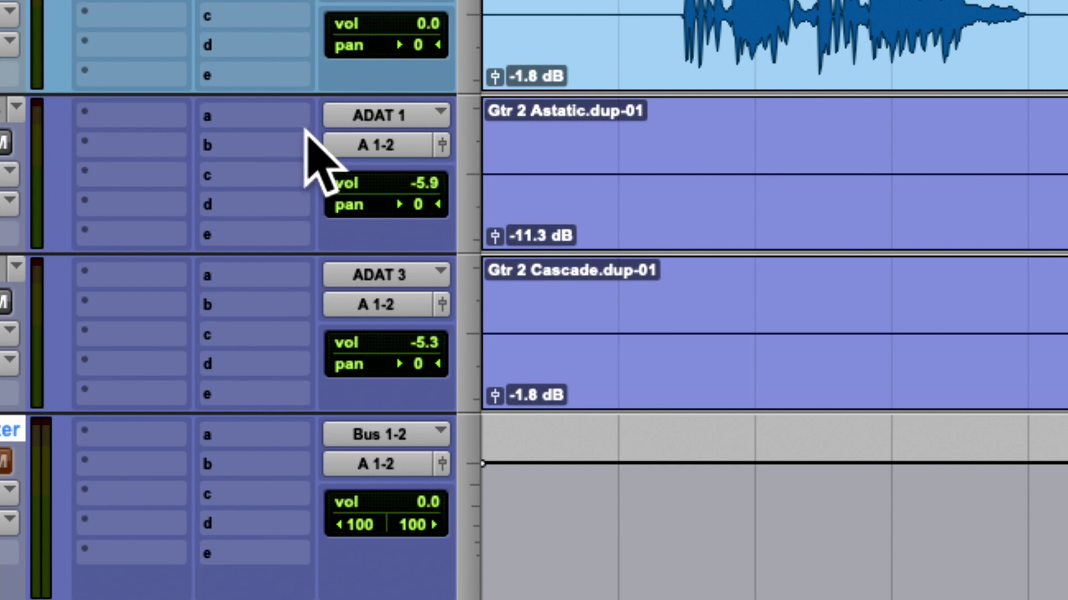
click(352, 142)
mouse_move(342, 154)
mouse_move(461, 172)
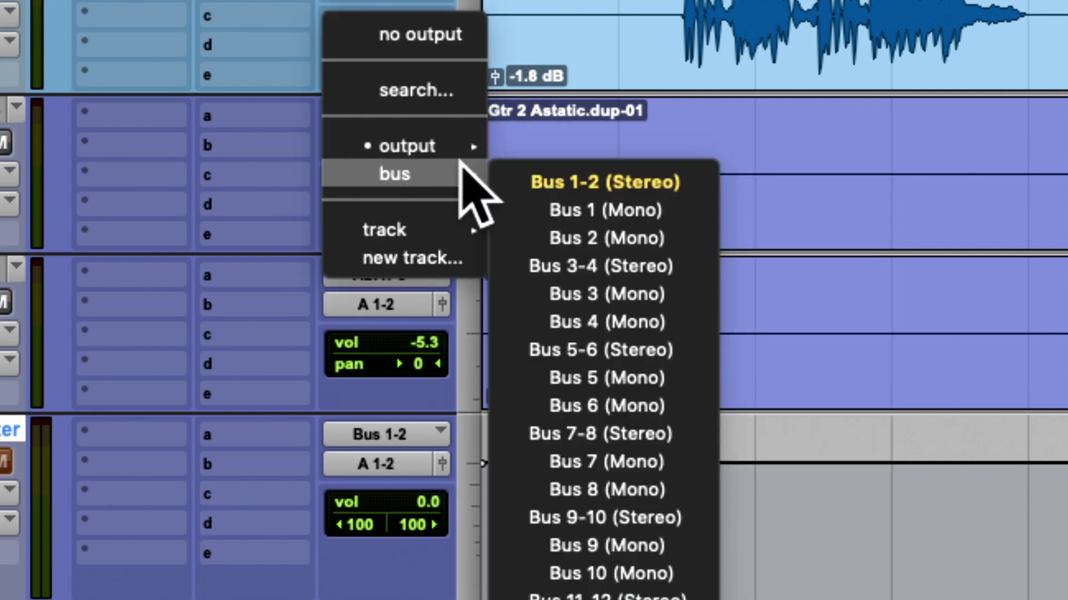
click(558, 169)
click(366, 315)
mouse_move(367, 331)
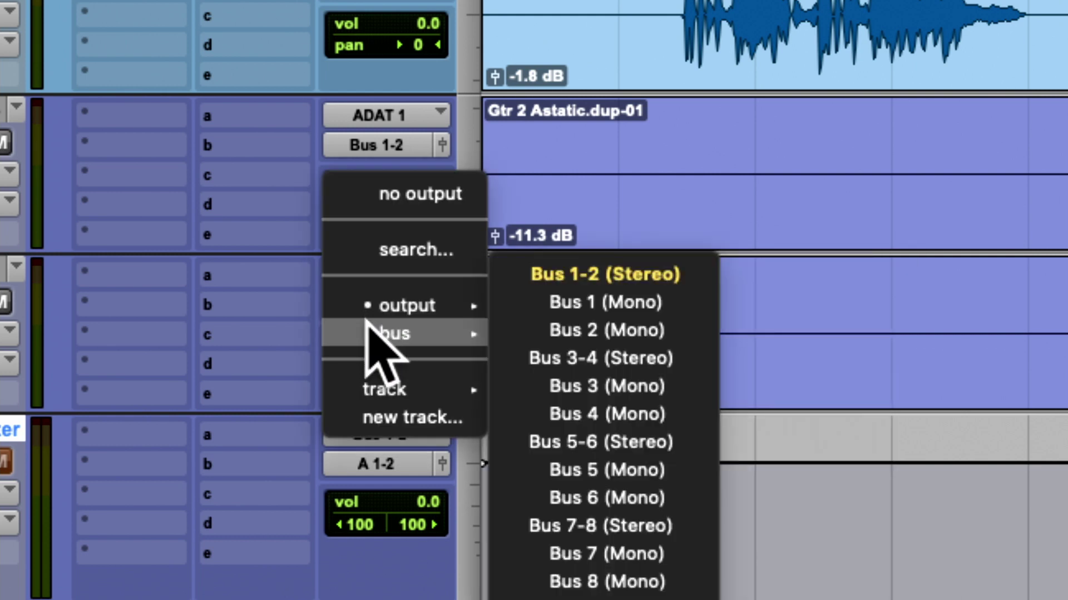
click(529, 271)
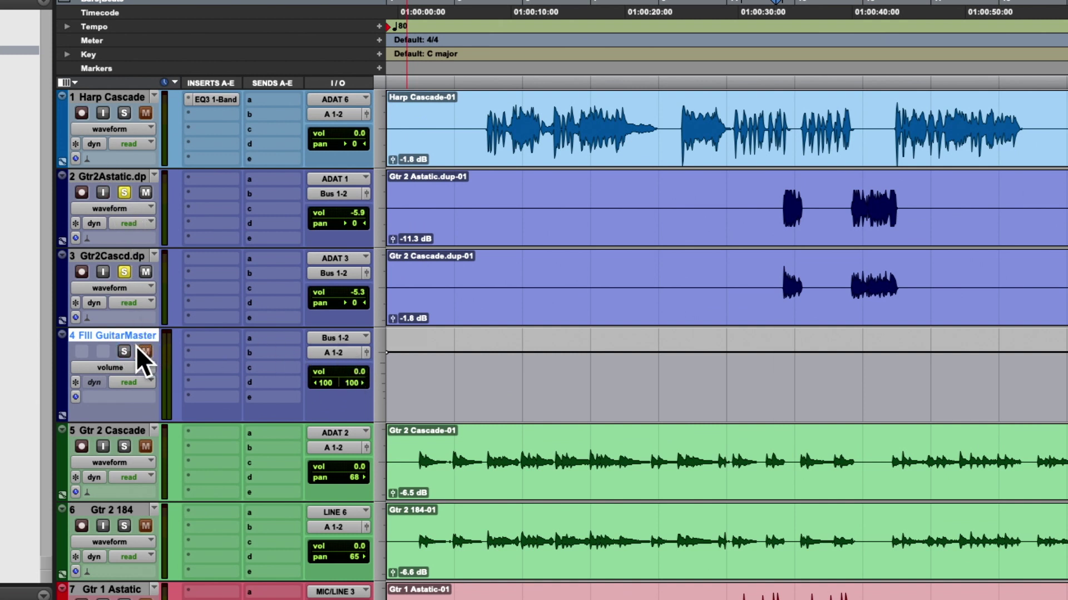
Step: Play the session from just before the first fill phrase to check the newly routed, soloed fill guitars
click(770, 56)
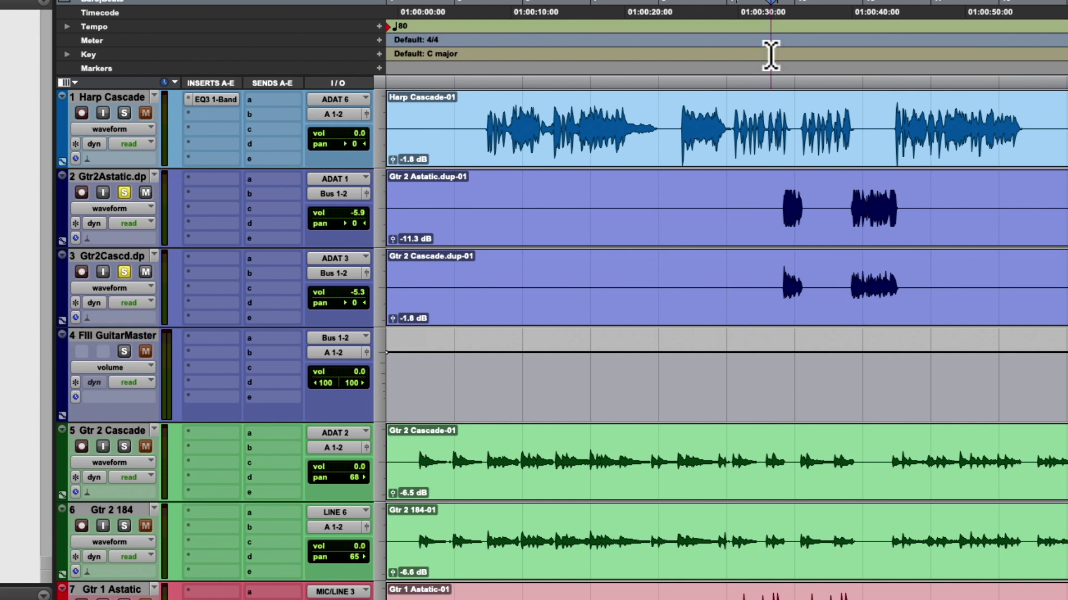
key(space)
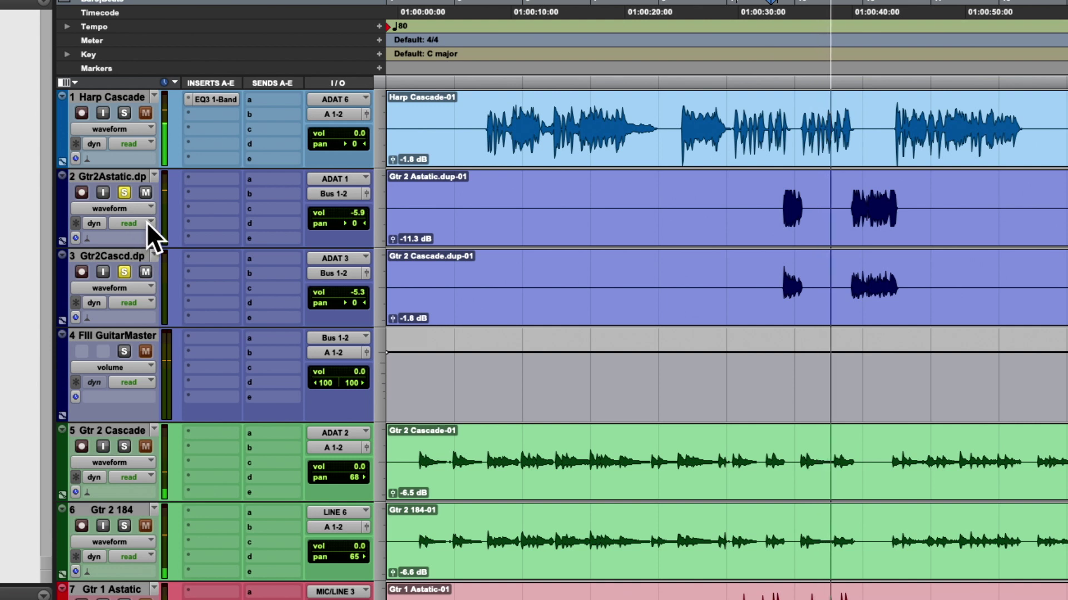
key(space)
key(space)
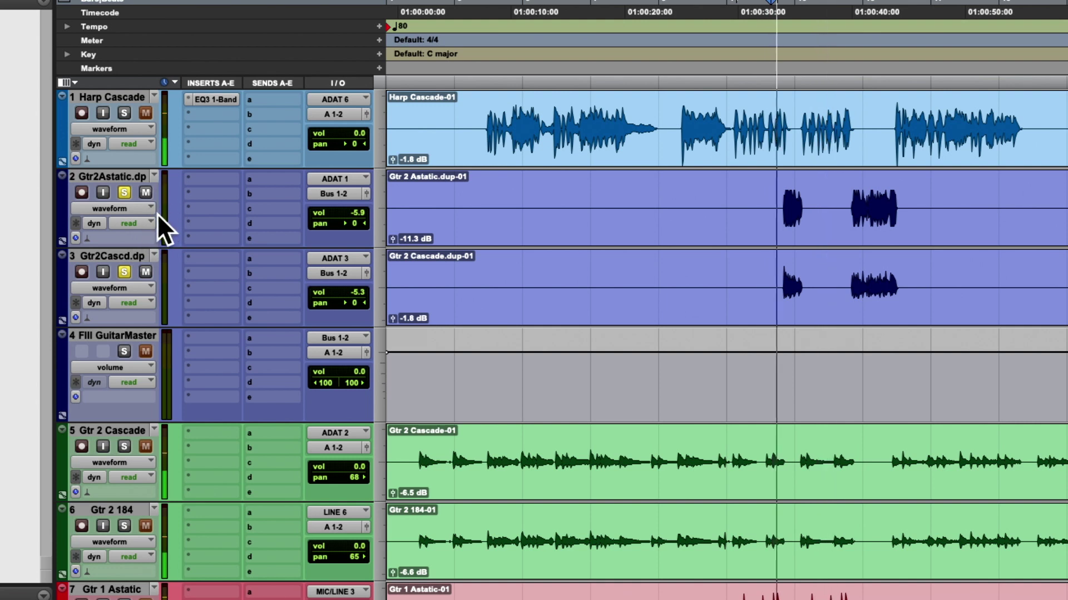
key(space)
Step: Audition the fill guitars with FIll Guitar Master soloed, and again with that master in solo-safe mode
click(126, 350)
key(space)
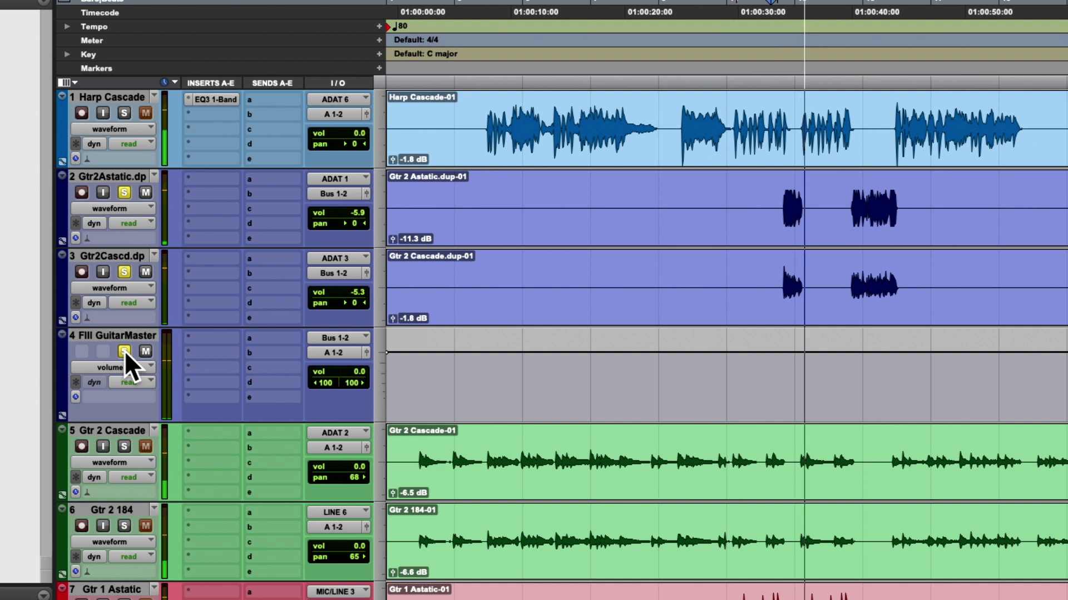
key(space)
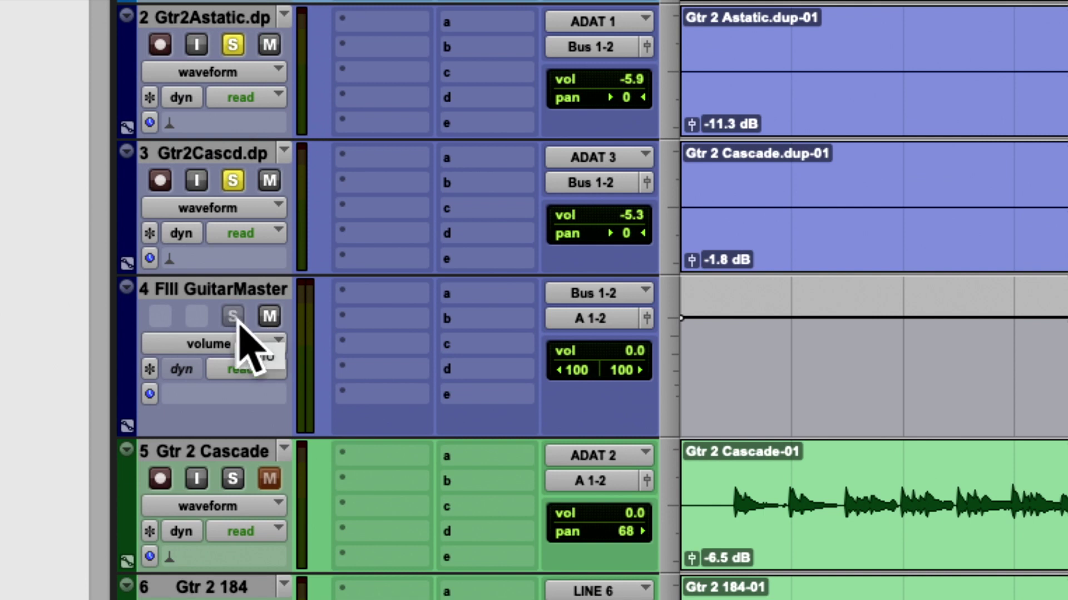
key(space)
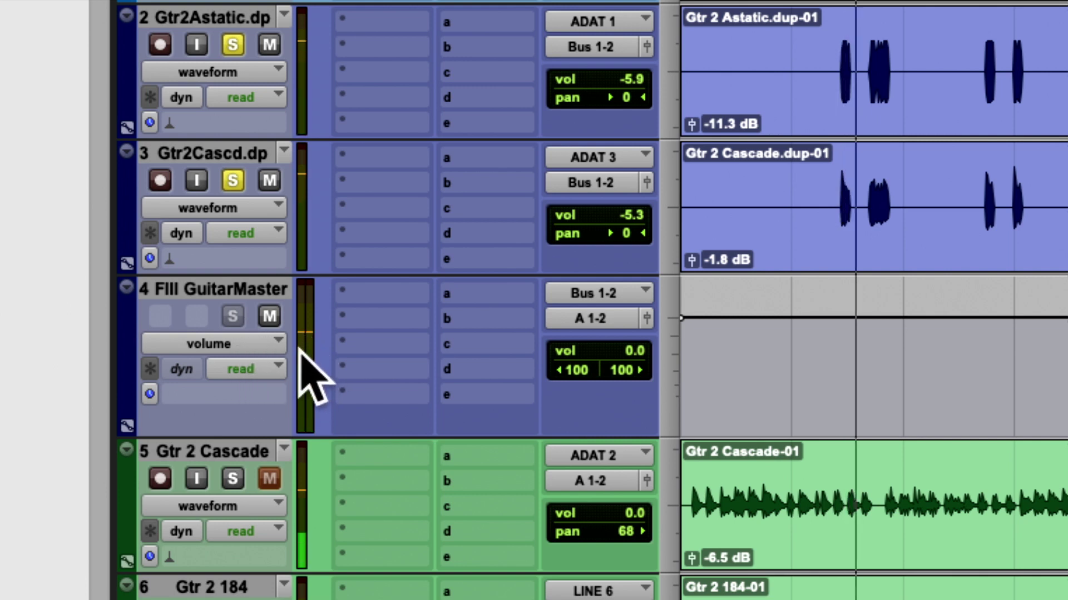
key(space)
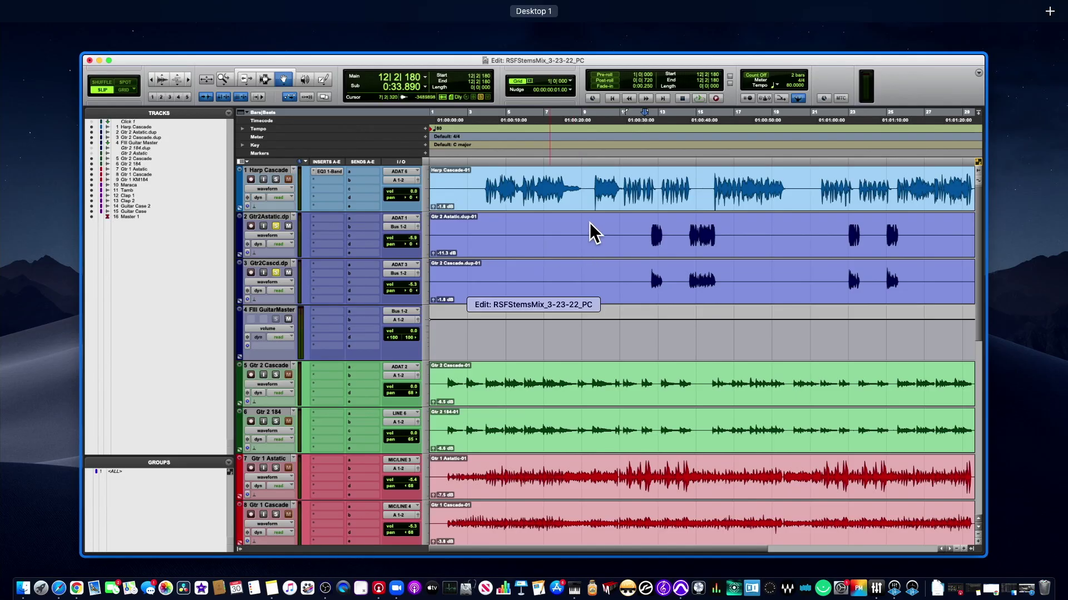
Step: Return to the Edit window and play the fill guitars from 12|2|789 to check their signal through FIll Guitar Master
click(585, 221)
click(51, 103)
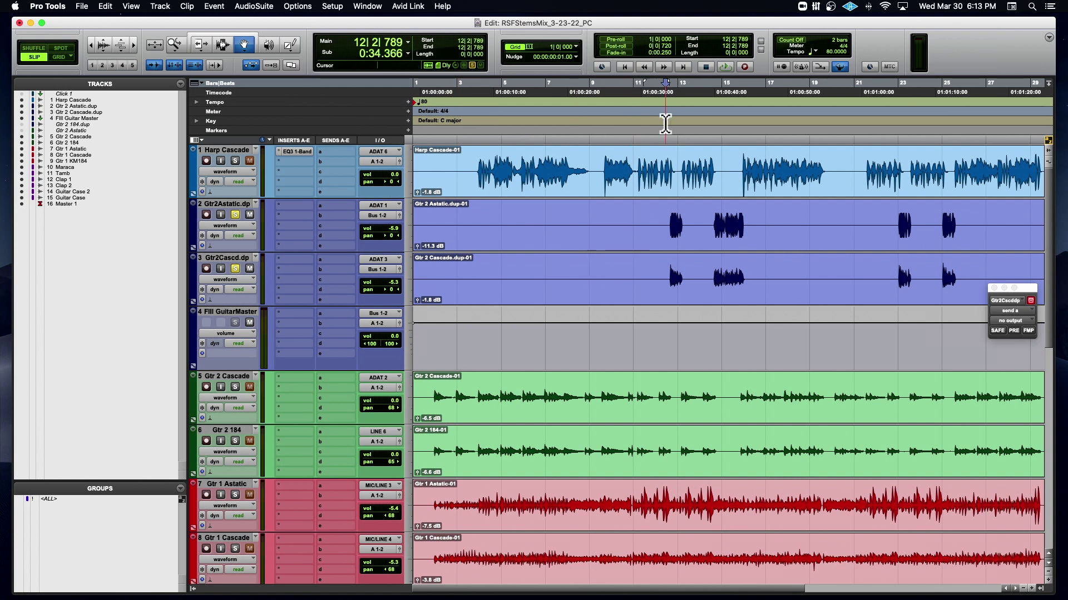
key(super+bracketright)
key(super+bracketright)
key(space)
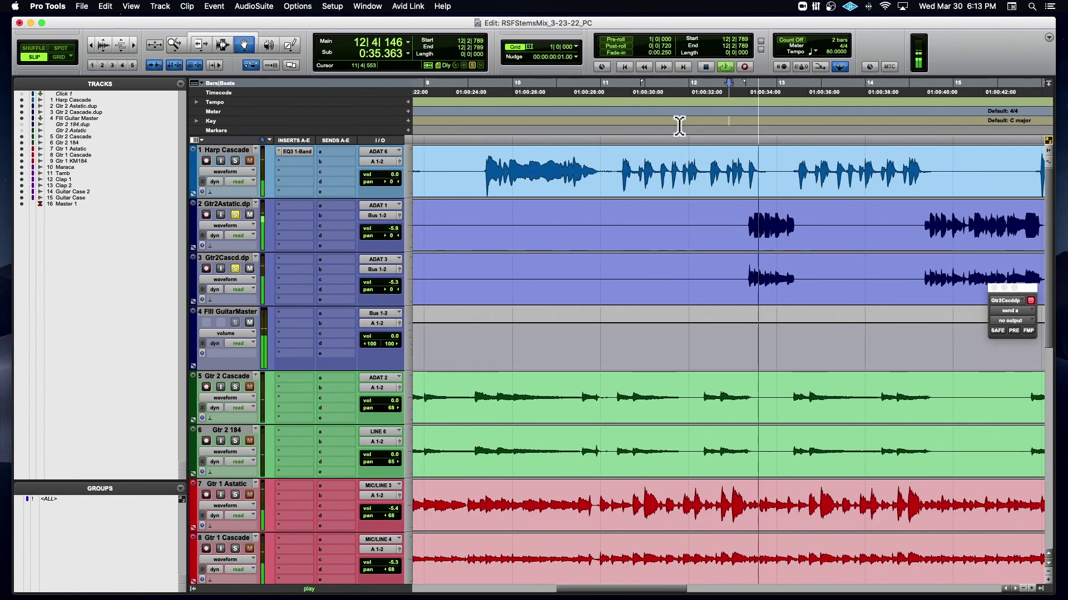
key(space)
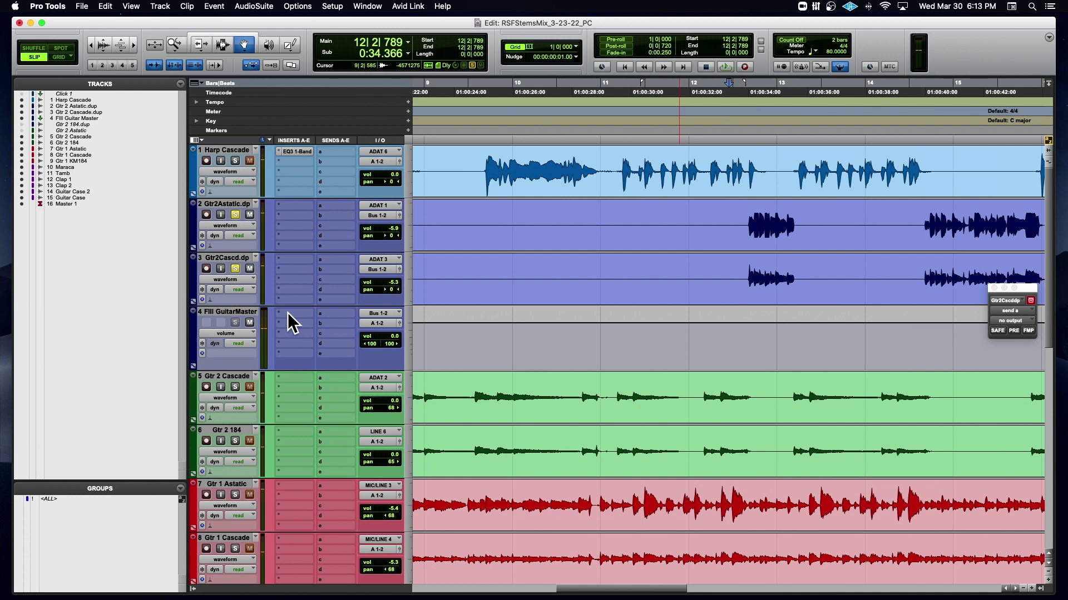
Step: Insert a multichannel EQ3 1-Band (stereo) in FIll Guitar Master's first insert and move its window clear of the track controls
click(288, 312)
mouse_move(320, 313)
mouse_move(434, 35)
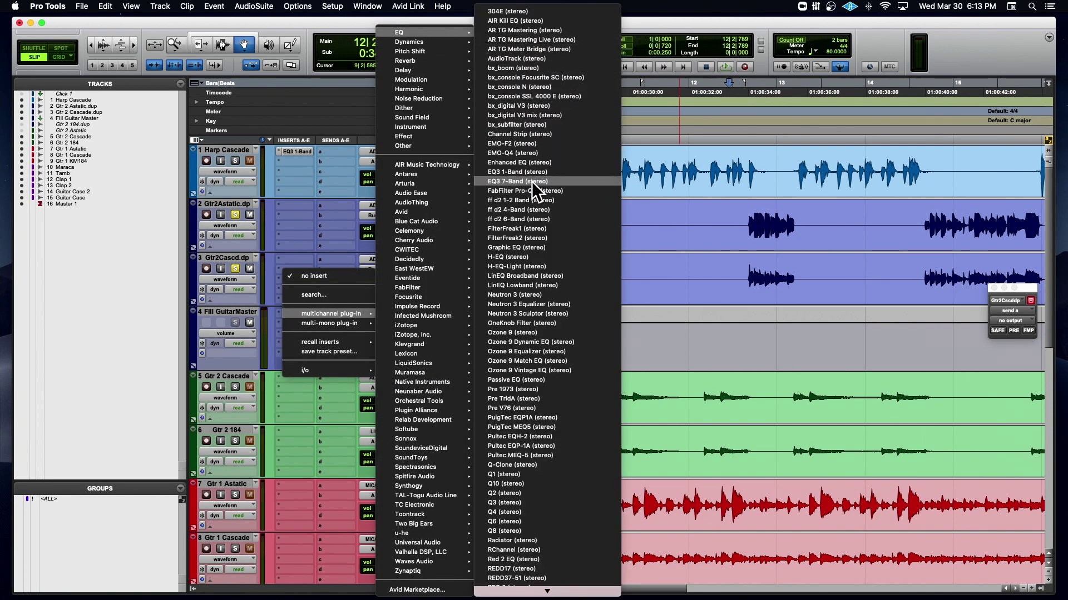
click(536, 172)
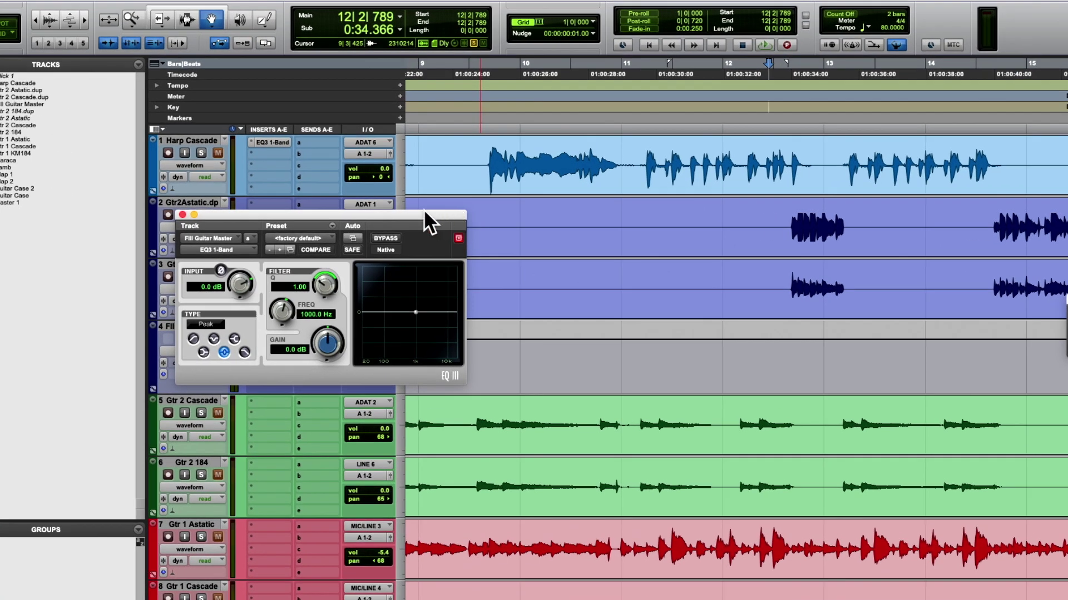
drag(429, 215, 695, 169)
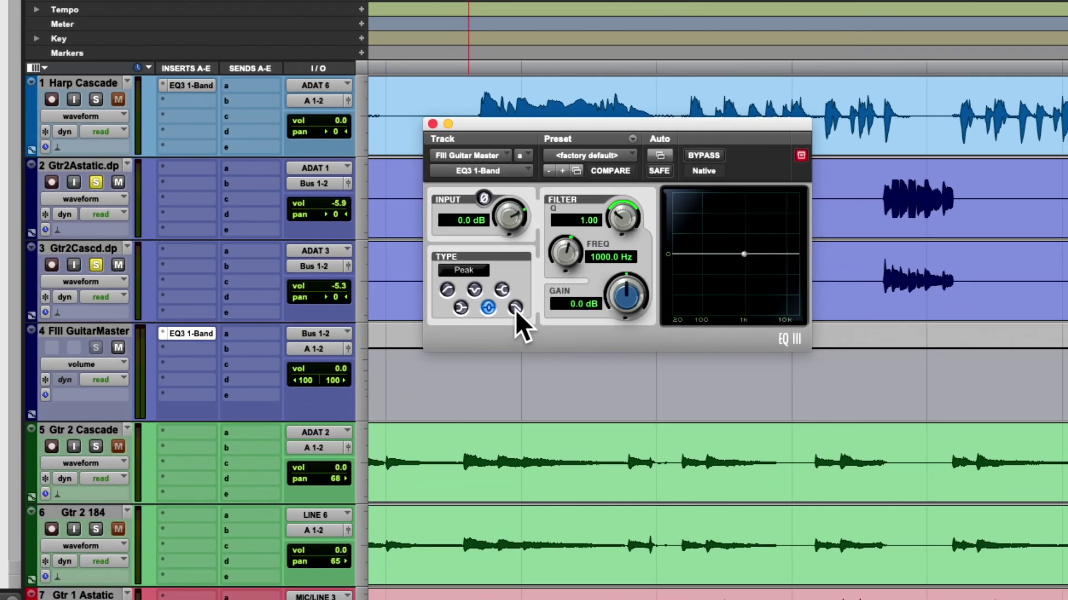
Step: Set FIll Guitar Master's EQ to Low-Pass with a 6 dB/oct slope, and audition the fill guitars through it
click(515, 309)
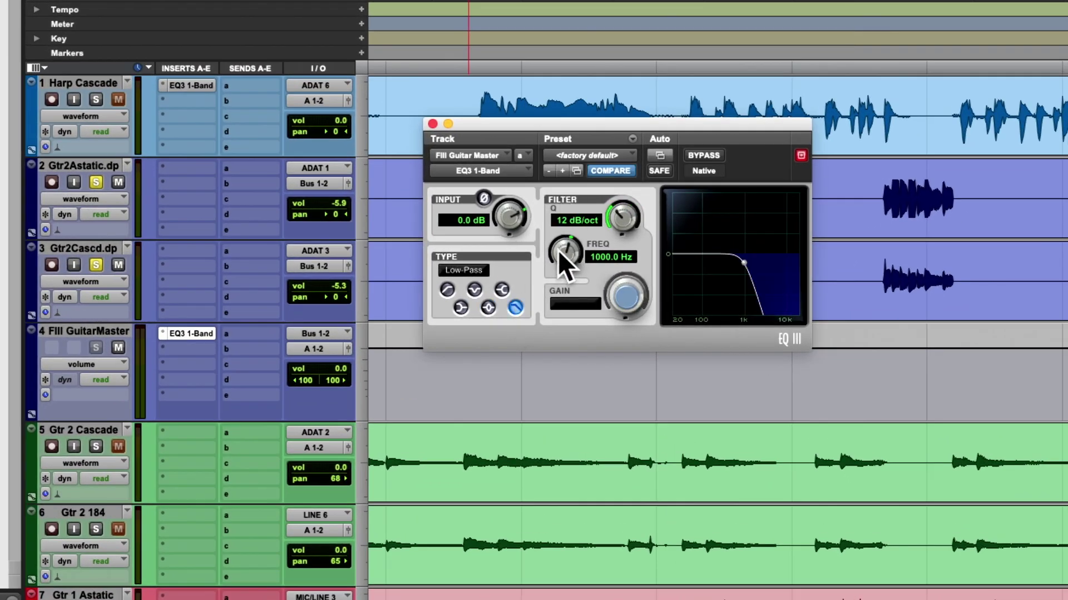
key(space)
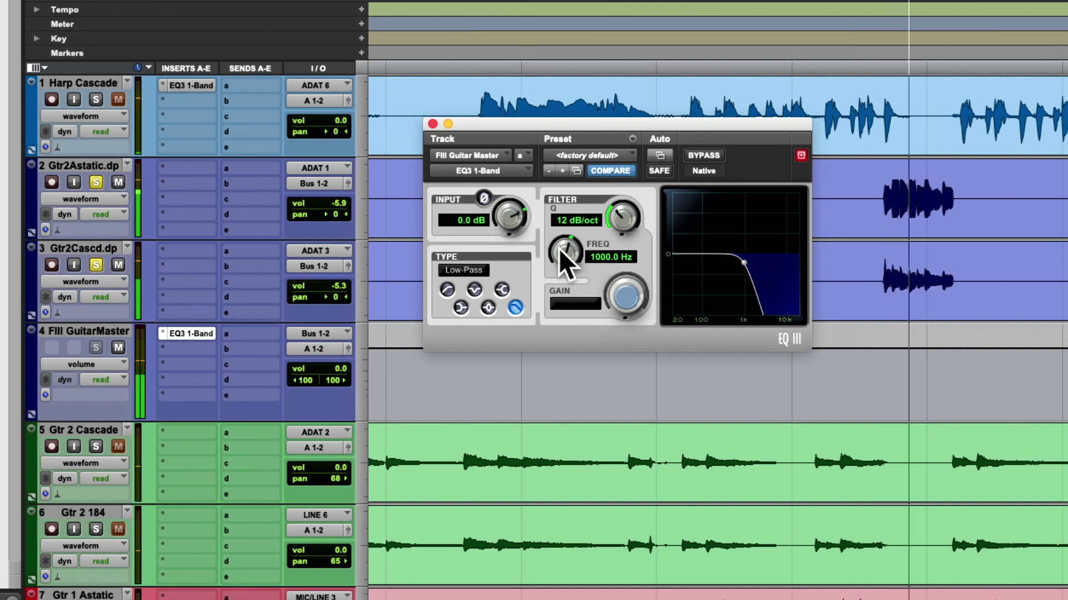
key(space)
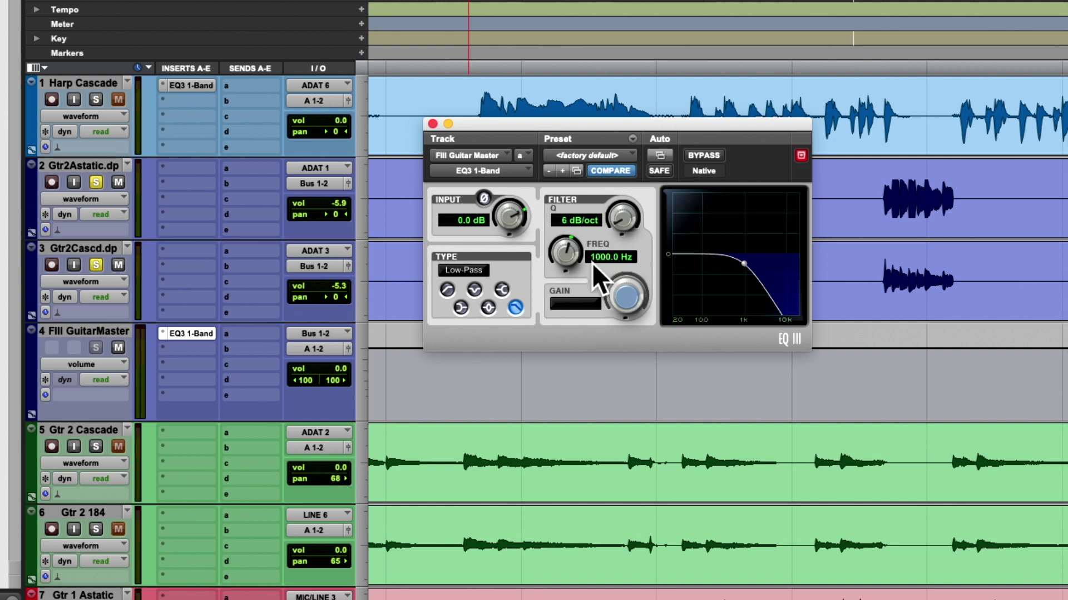
Step: Set the low-pass frequency on FIll Guitar Master's EQ to 2.72 kHz, comparing the sound against bypass during playback
drag(563, 248, 566, 206)
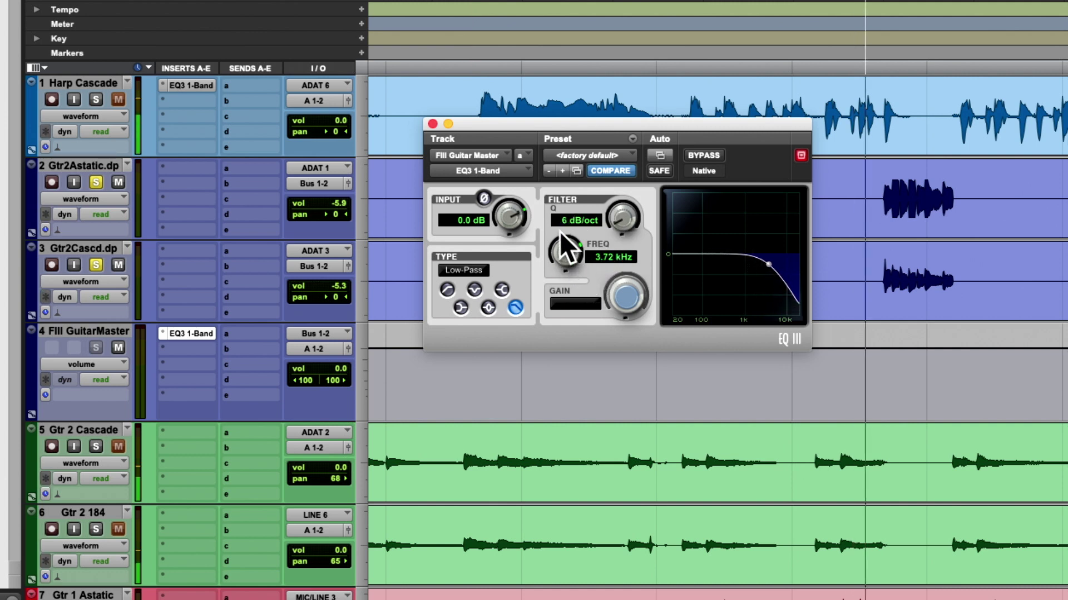
click(706, 156)
click(709, 157)
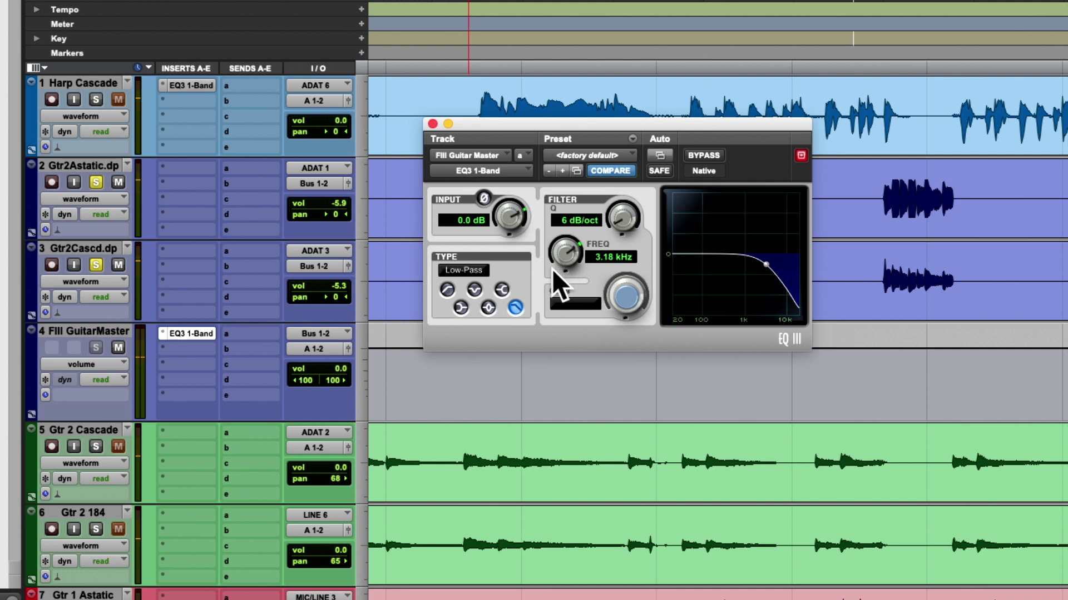
drag(548, 282, 548, 287)
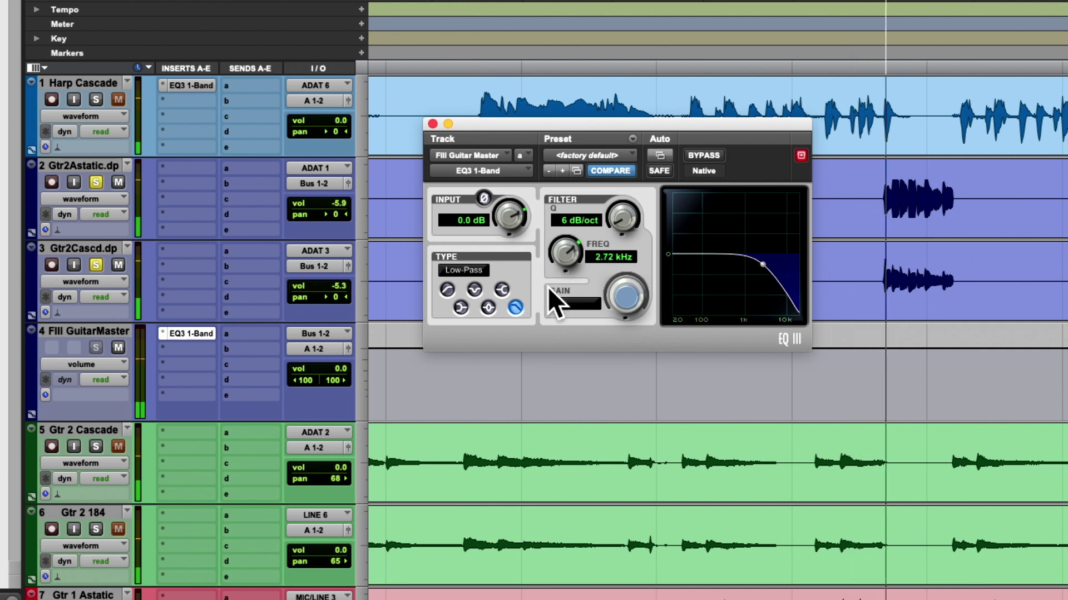
click(703, 155)
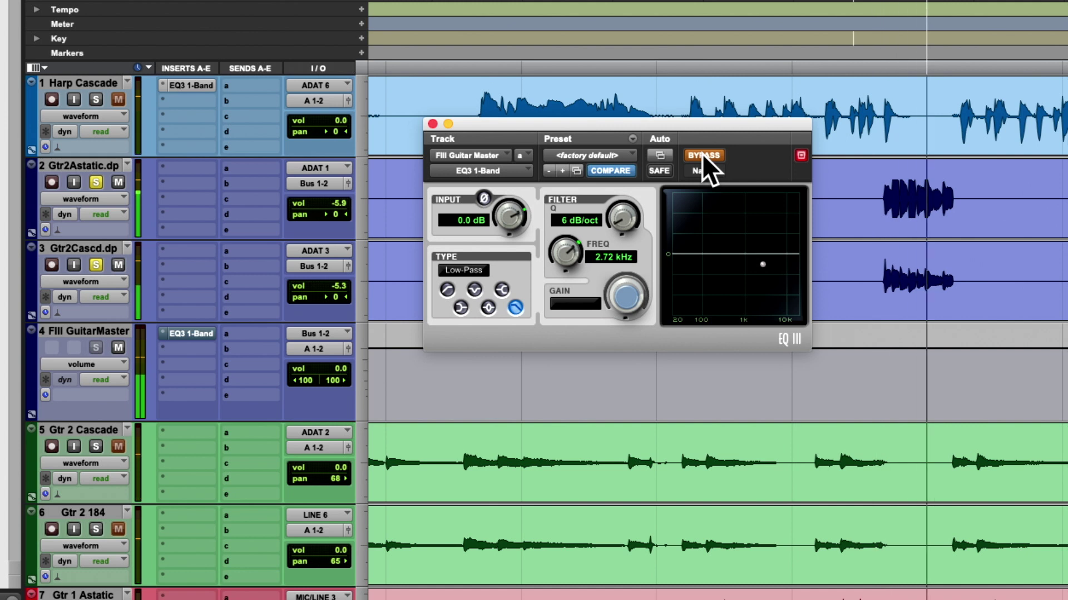
click(701, 154)
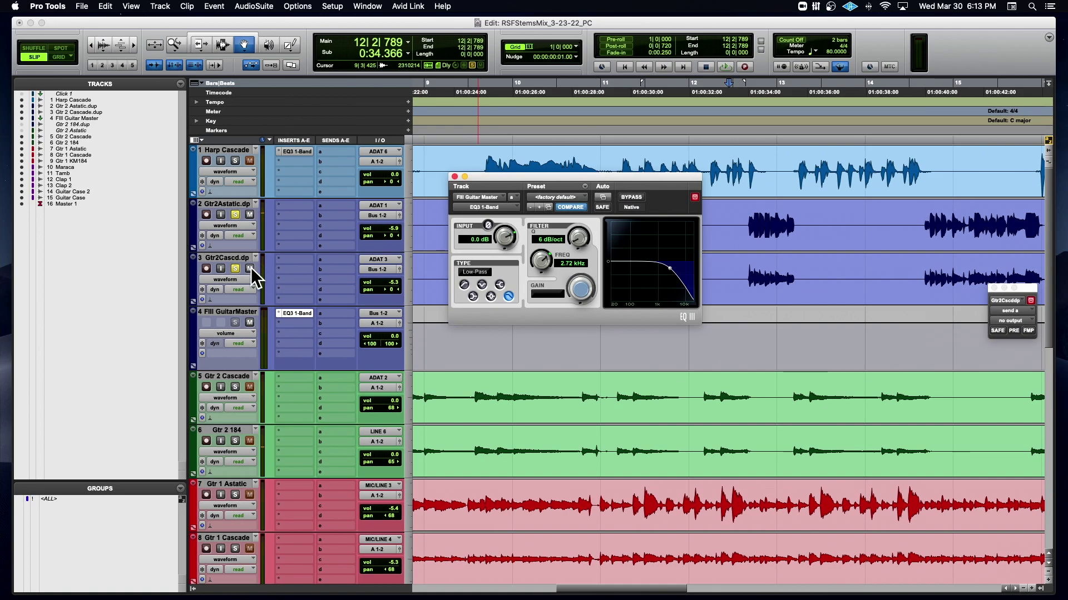
Step: Clear the solos on the fill guitars, close the EQ window and audition the fills in the full mix
alt+click(236, 269)
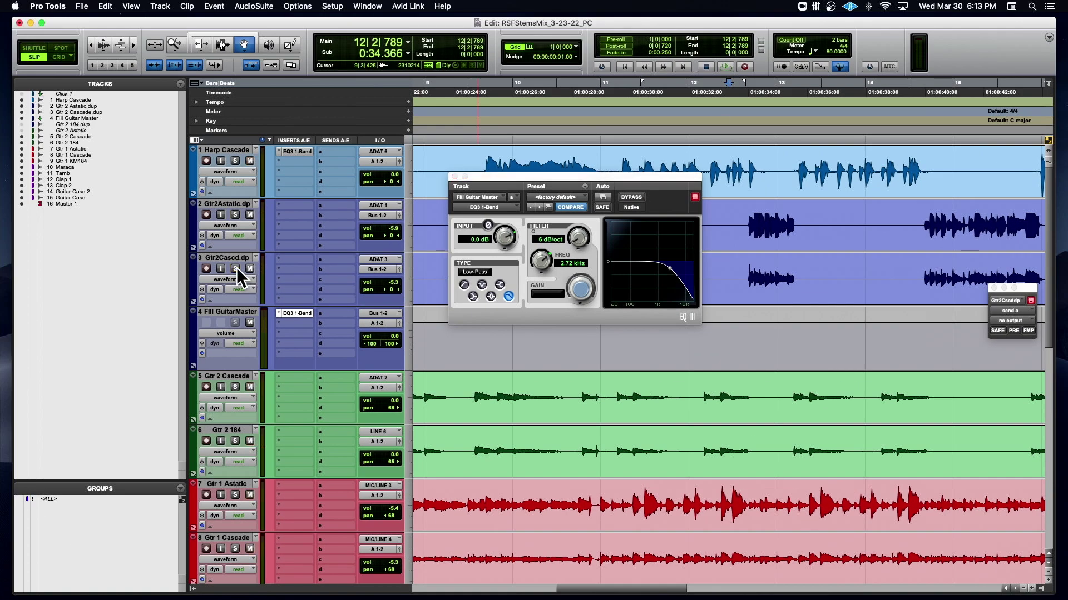
key(space)
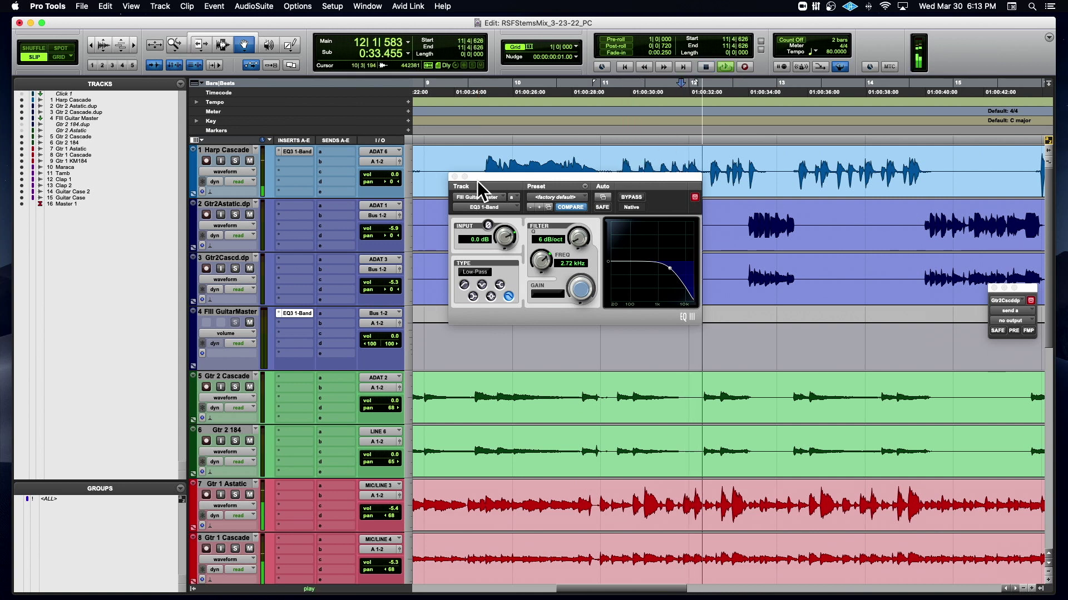
click(454, 176)
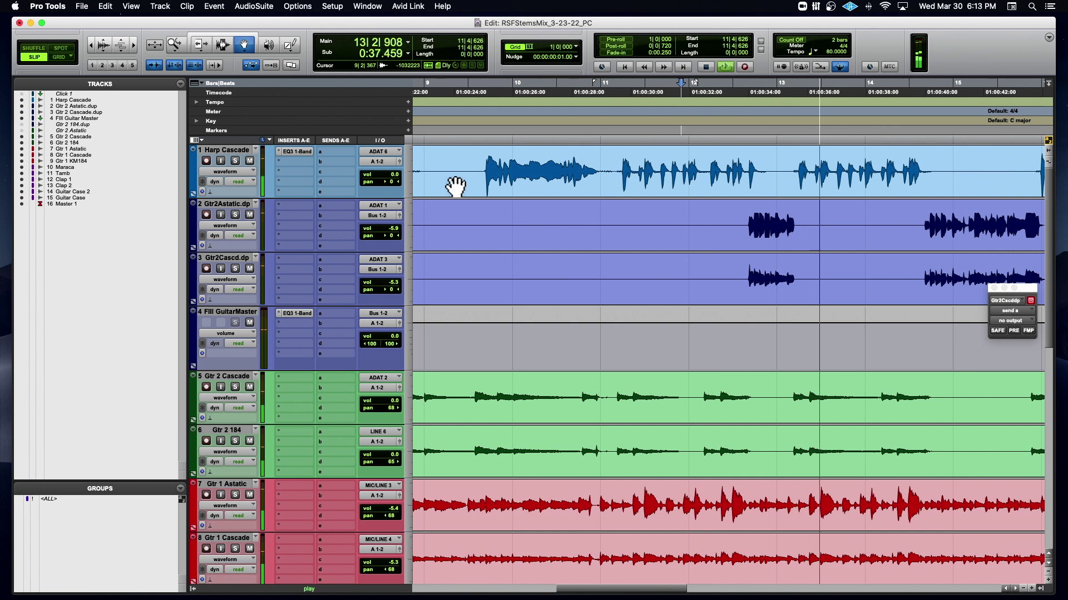
key(space)
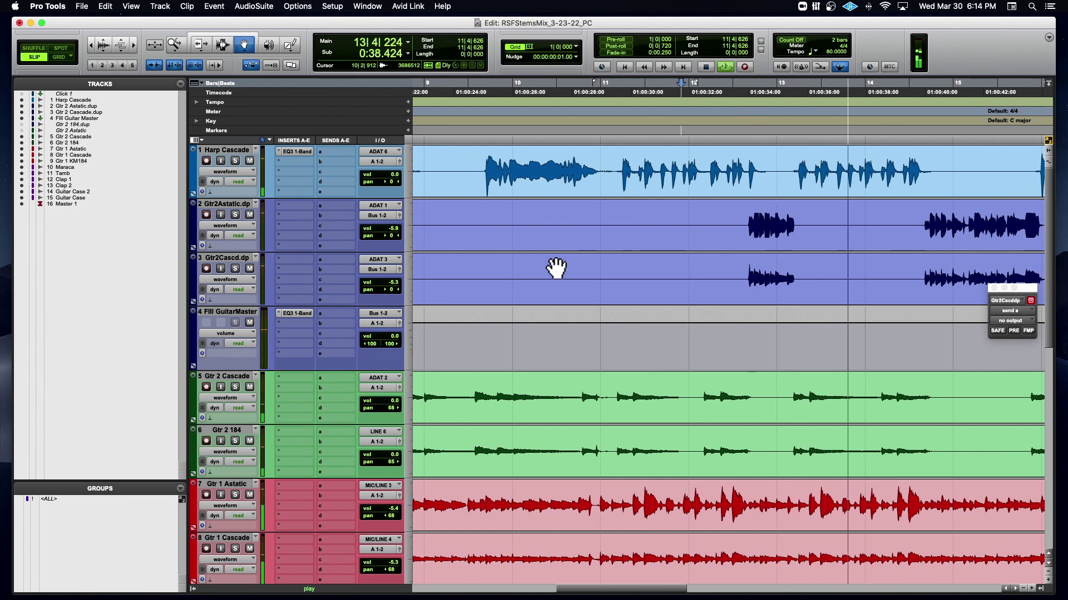
key(space)
Step: Solo Gtr 2 Cascade and Gtr 2 184 and play the session with them soloed
scroll(556, 268, down, 2)
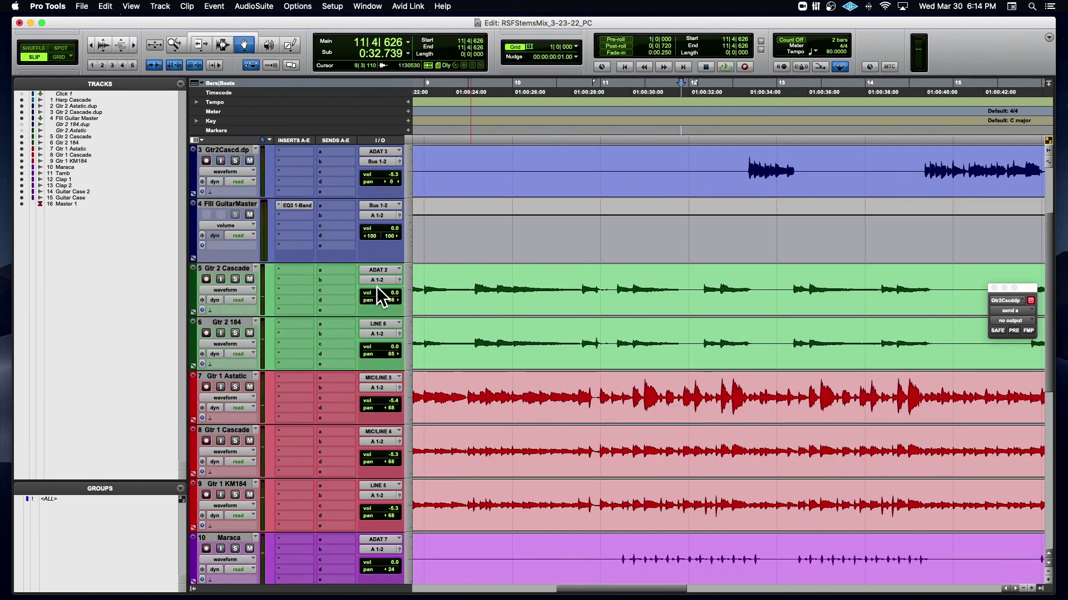
click(235, 279)
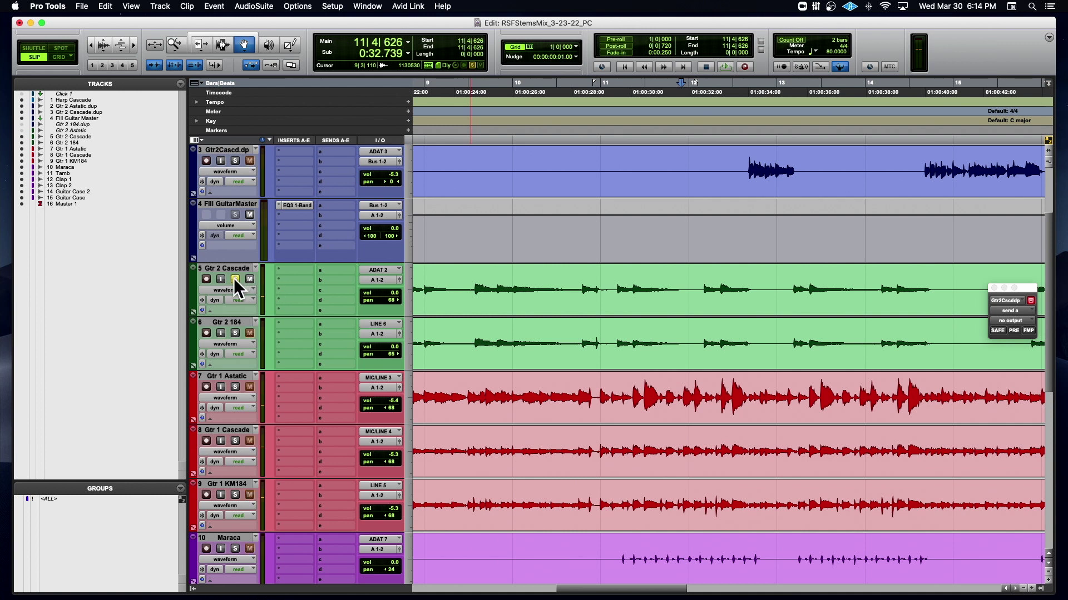
click(236, 331)
key(space)
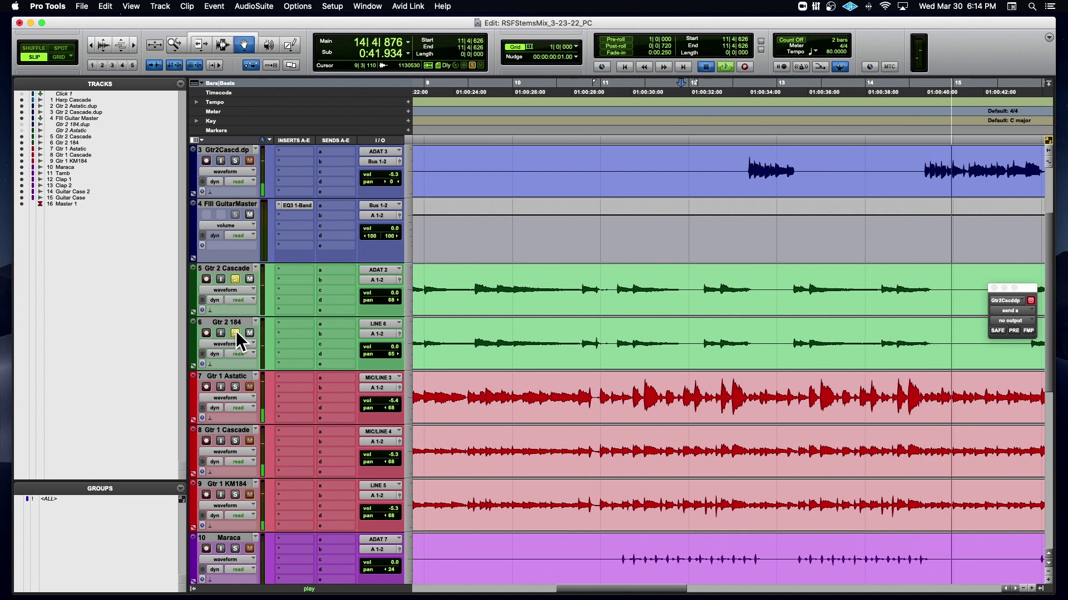
key(space)
Step: Create one stereo Aux Input track named Gtr 2 directly below Gtr 2 184
click(239, 321)
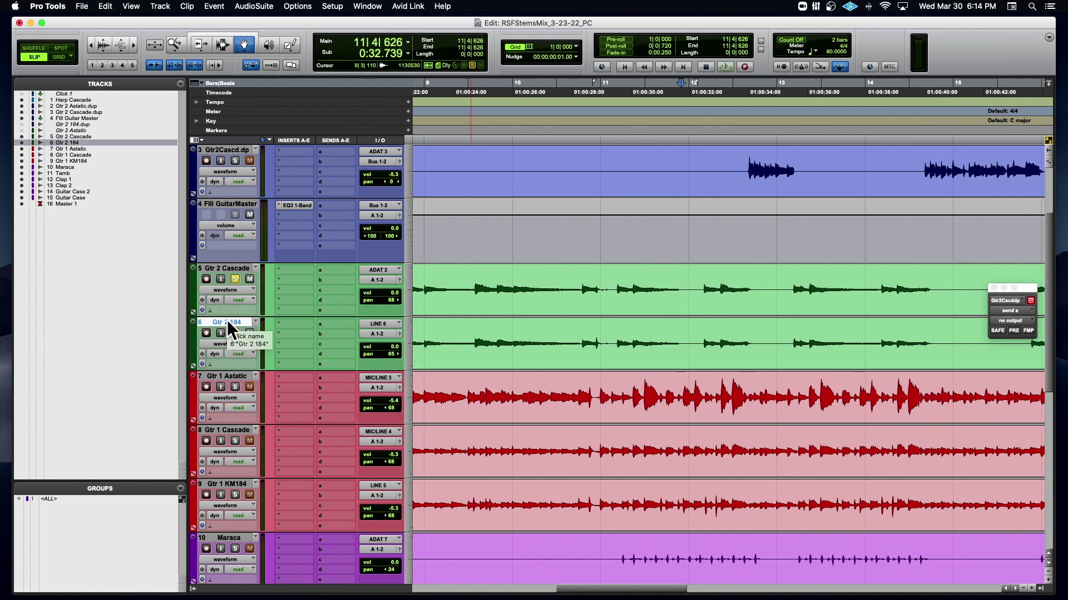
key(super+shift+n)
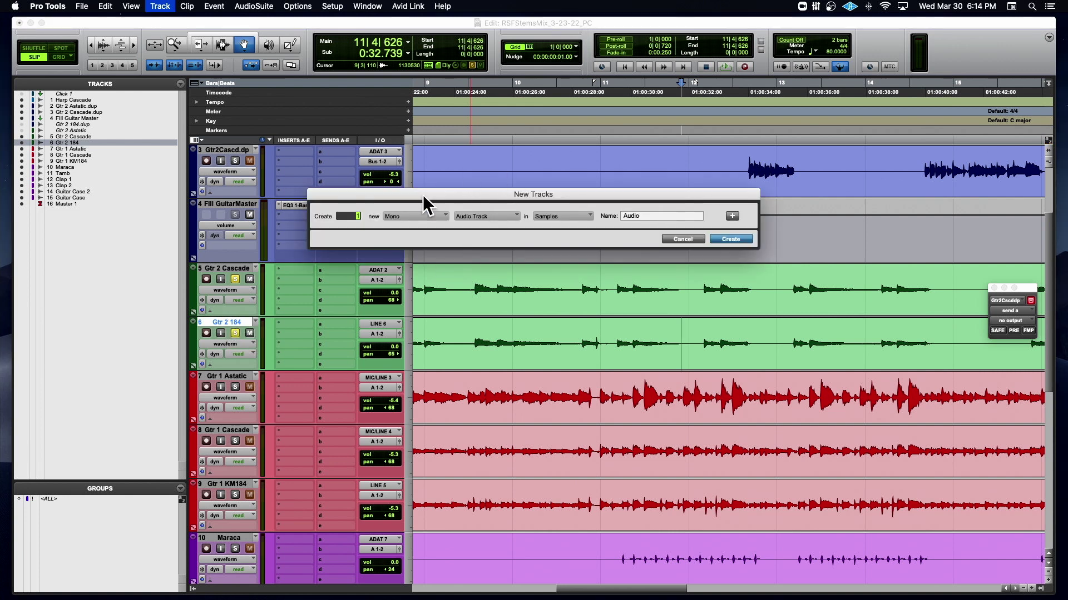
click(414, 216)
click(417, 226)
click(469, 215)
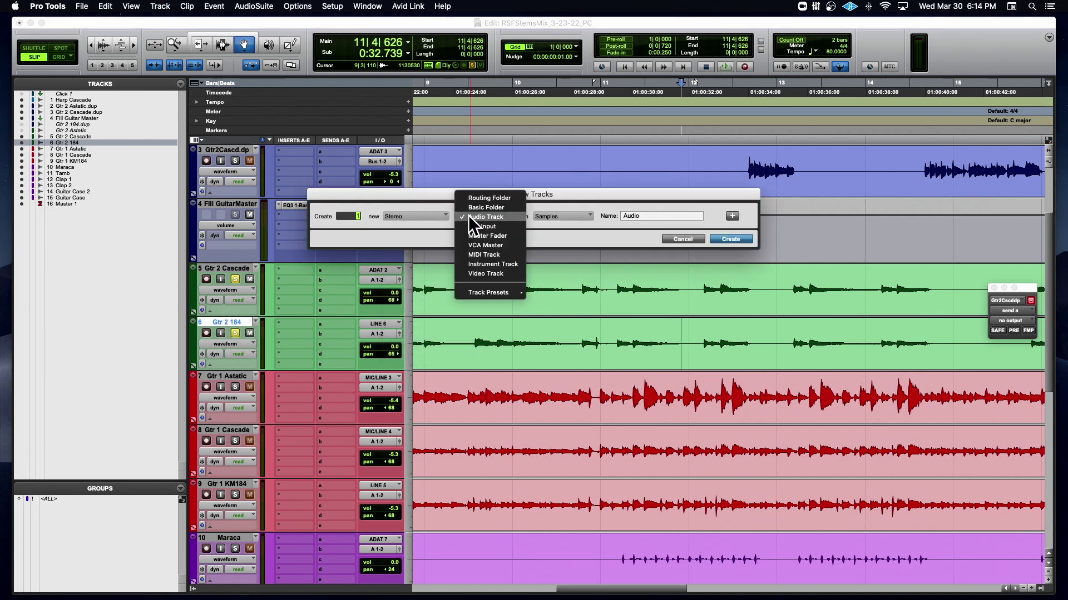
click(482, 226)
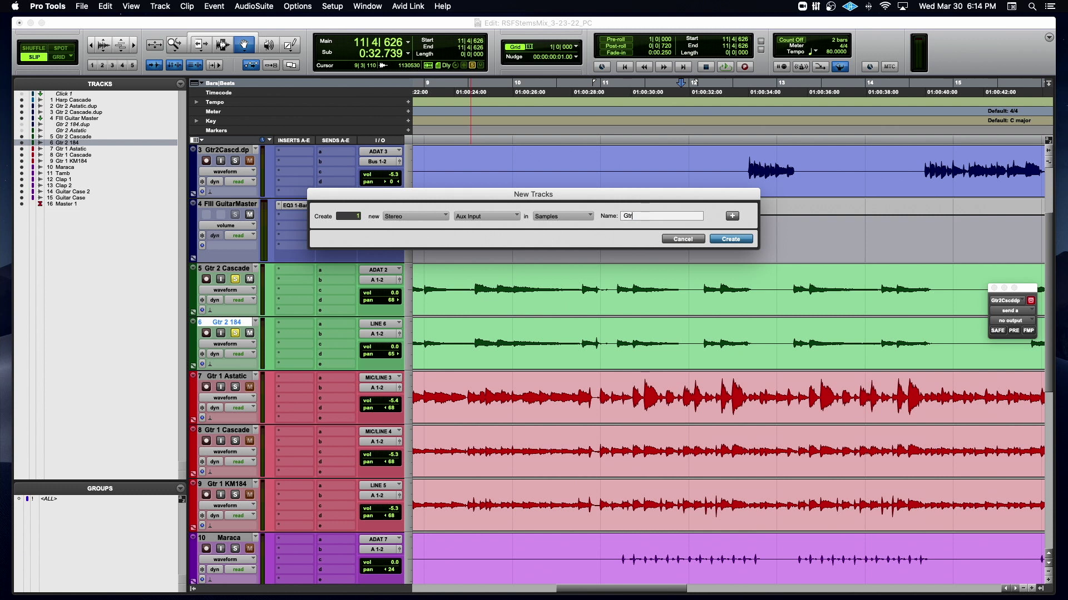
click(739, 240)
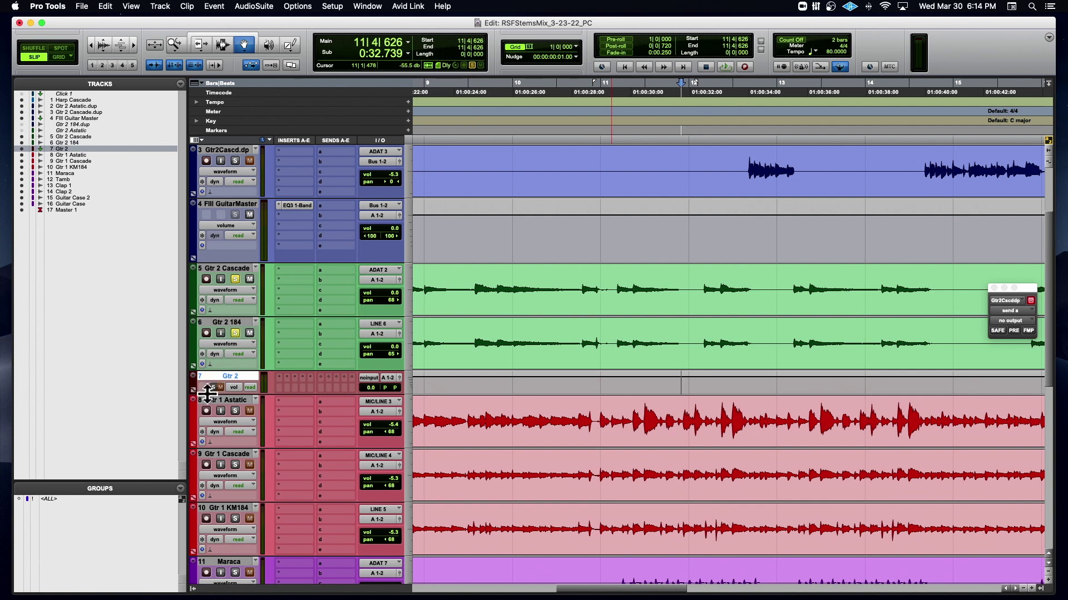
Step: Enlarge the Gtr 2 Aux track to the height of its neighbours and color it the same green as Gtr 2 184
drag(207, 393, 207, 425)
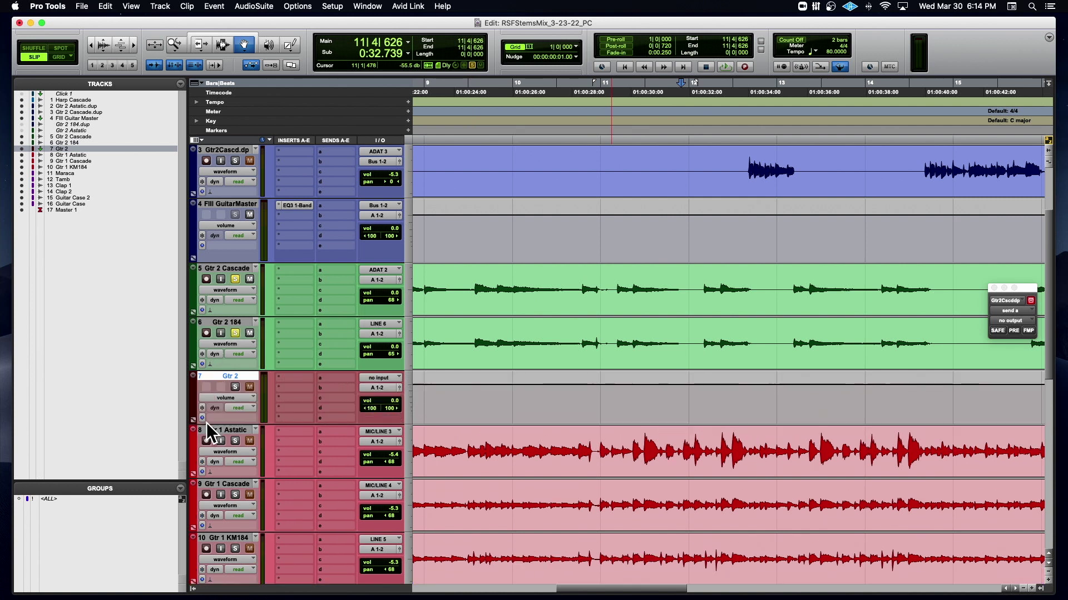
double_click(192, 341)
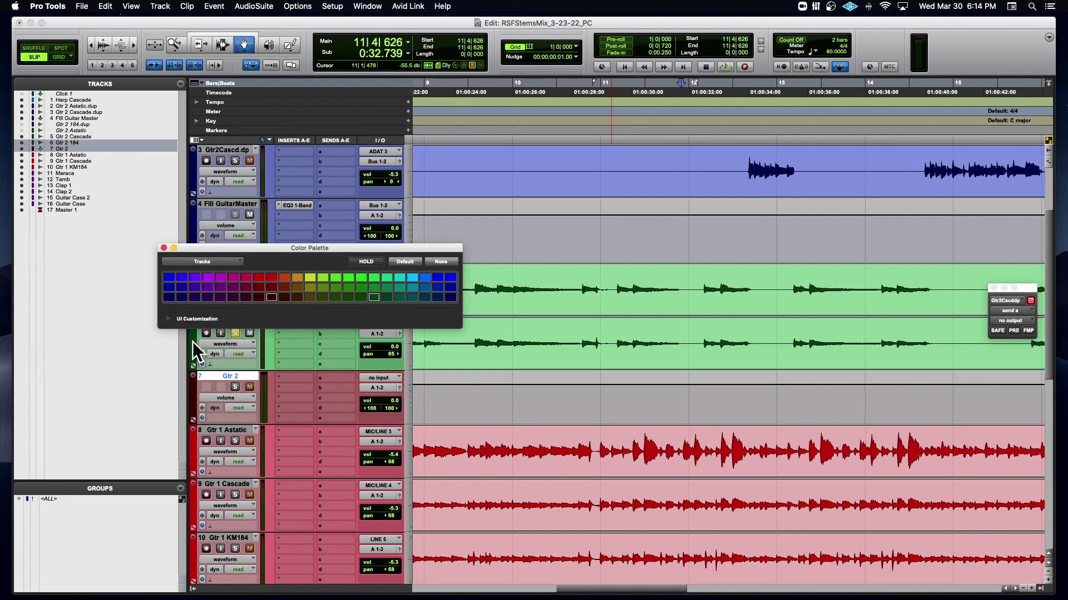
click(373, 298)
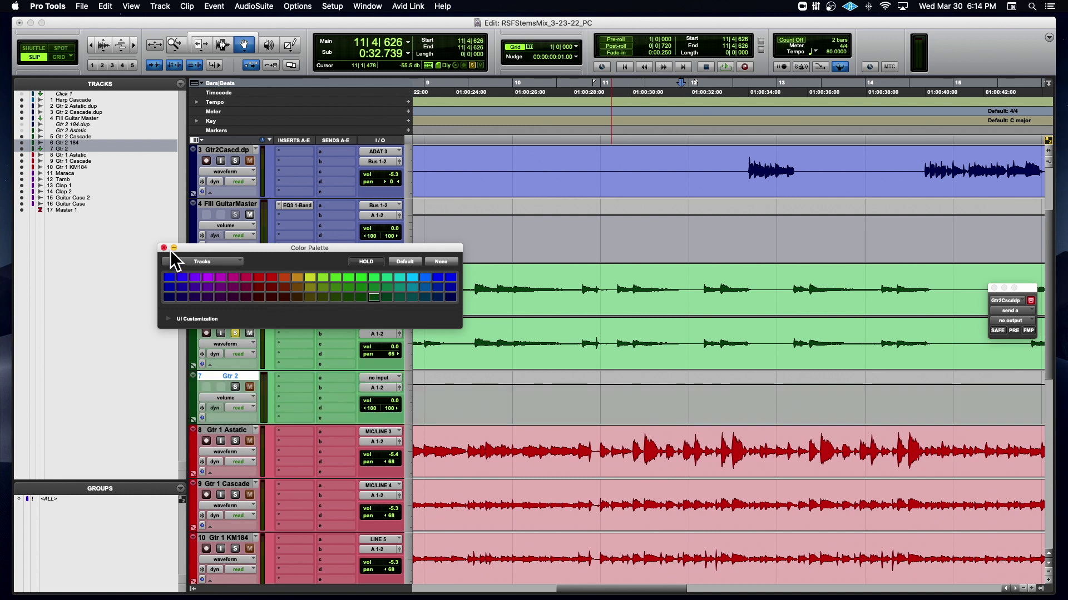
click(164, 248)
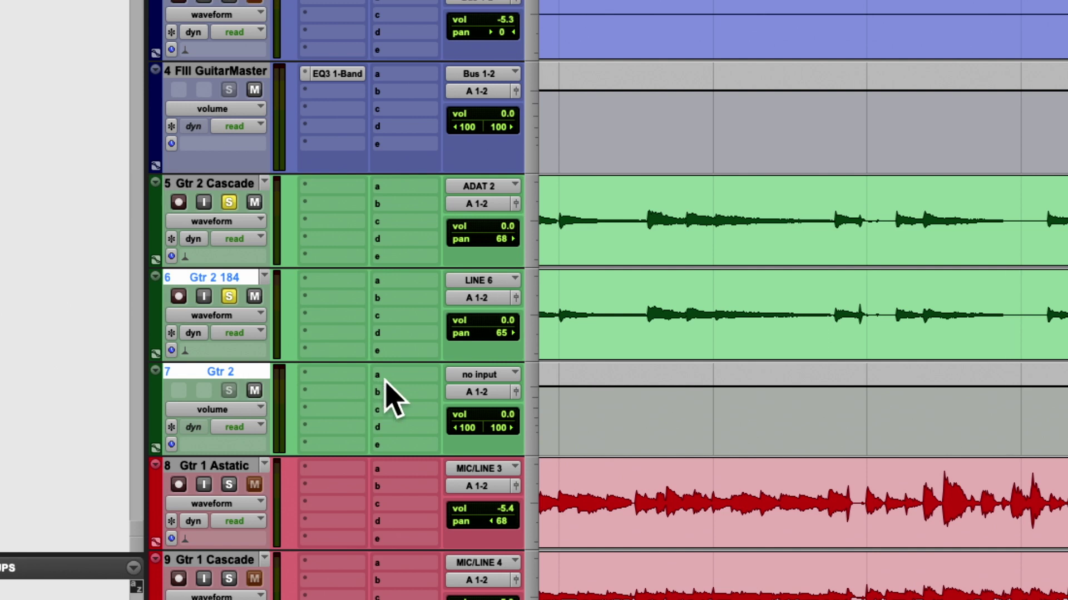
scroll(388, 382, up, 5)
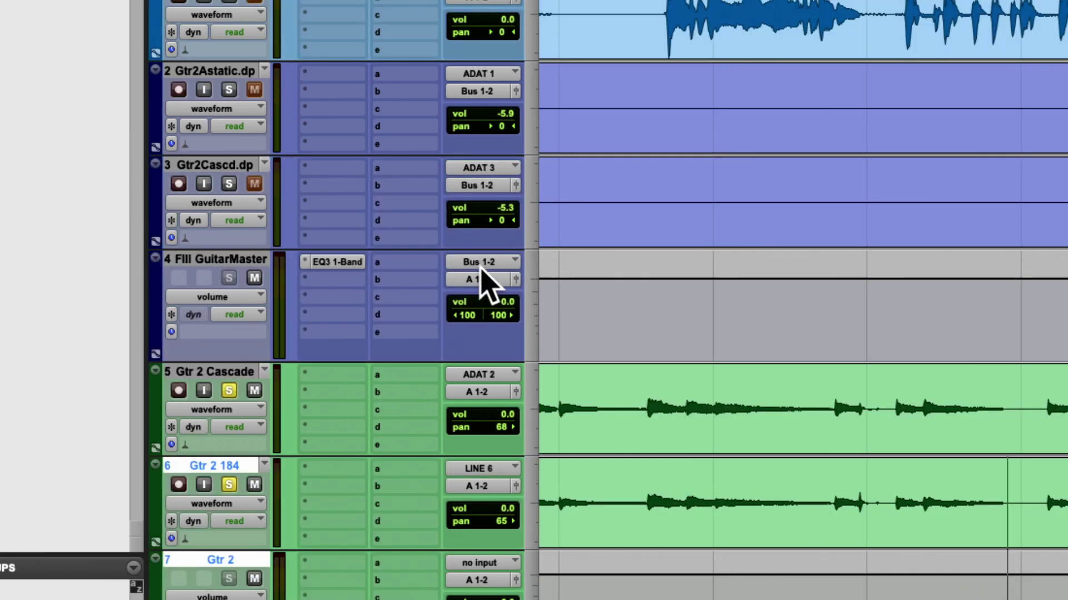
right_click(467, 263)
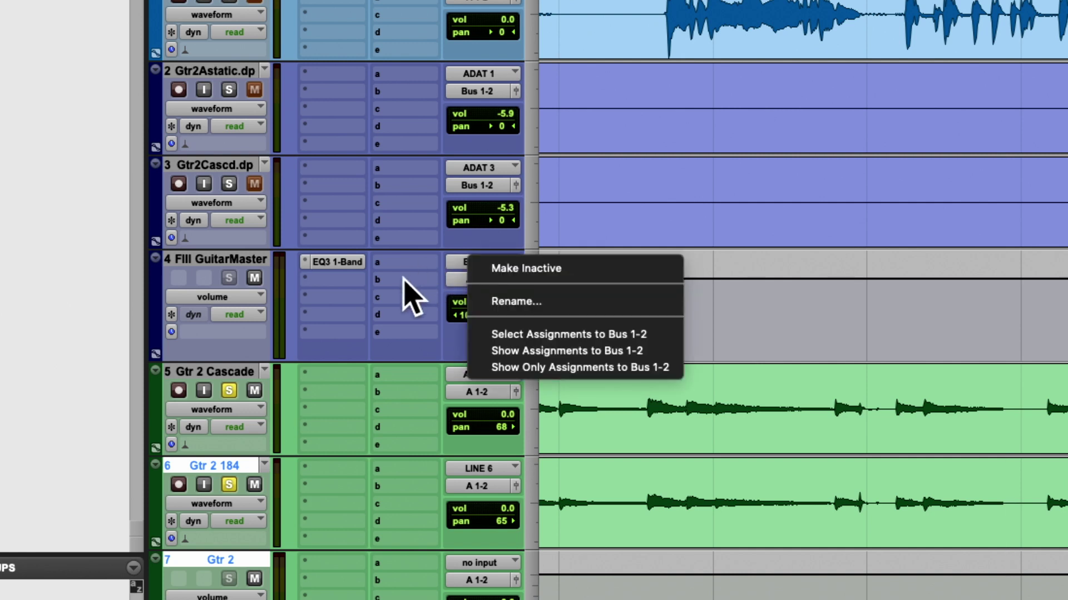
click(482, 300)
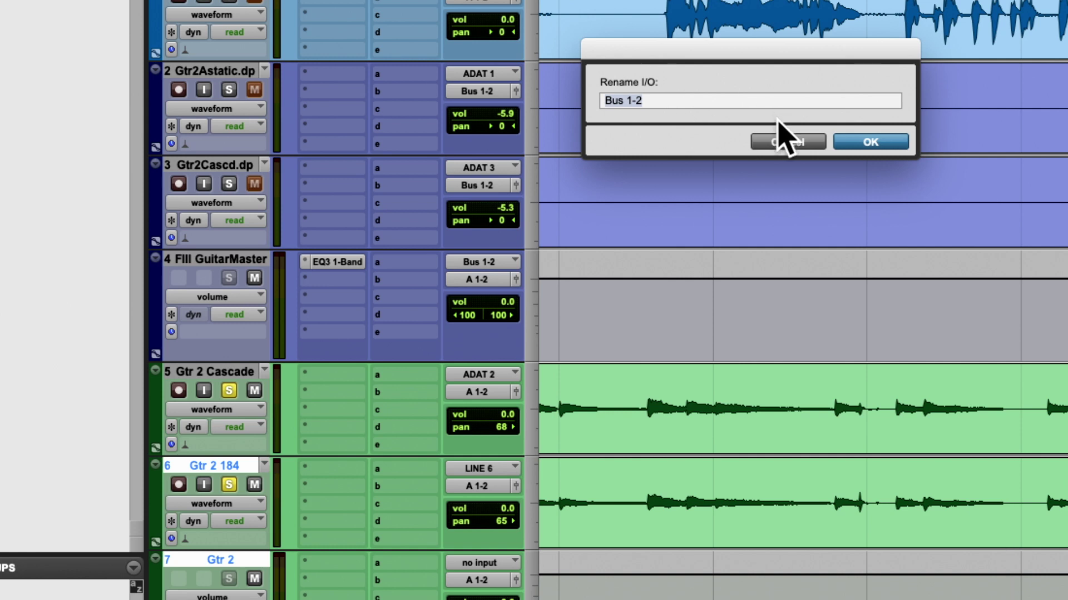
click(787, 143)
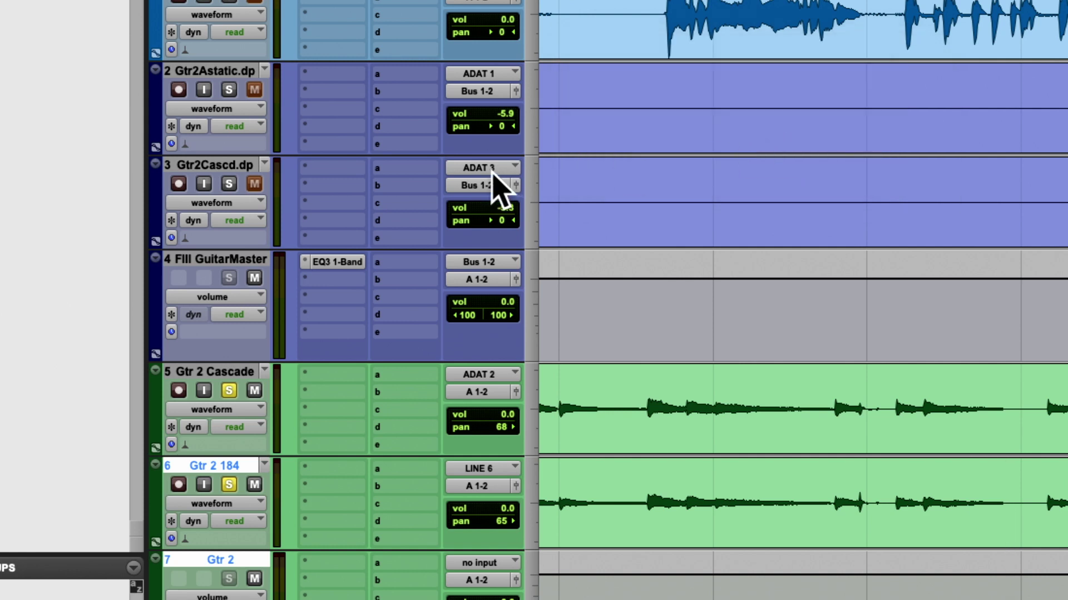
Step: Set the input of the Gtr 2 Aux track to Bus 3-4 (Stereo)
scroll(493, 169, down, 3)
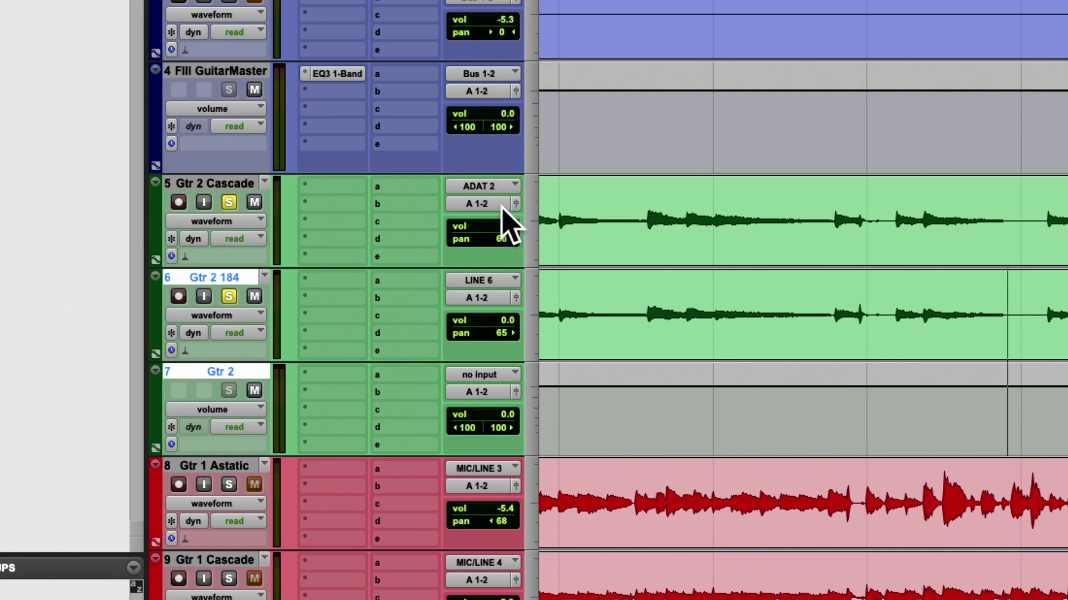
click(462, 378)
mouse_move(459, 386)
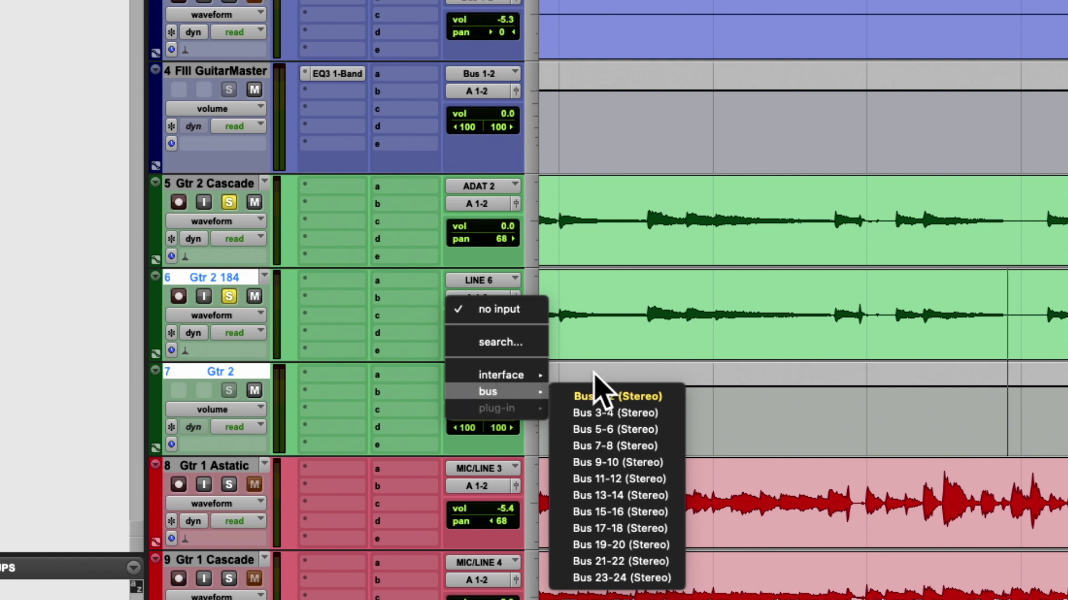
click(634, 413)
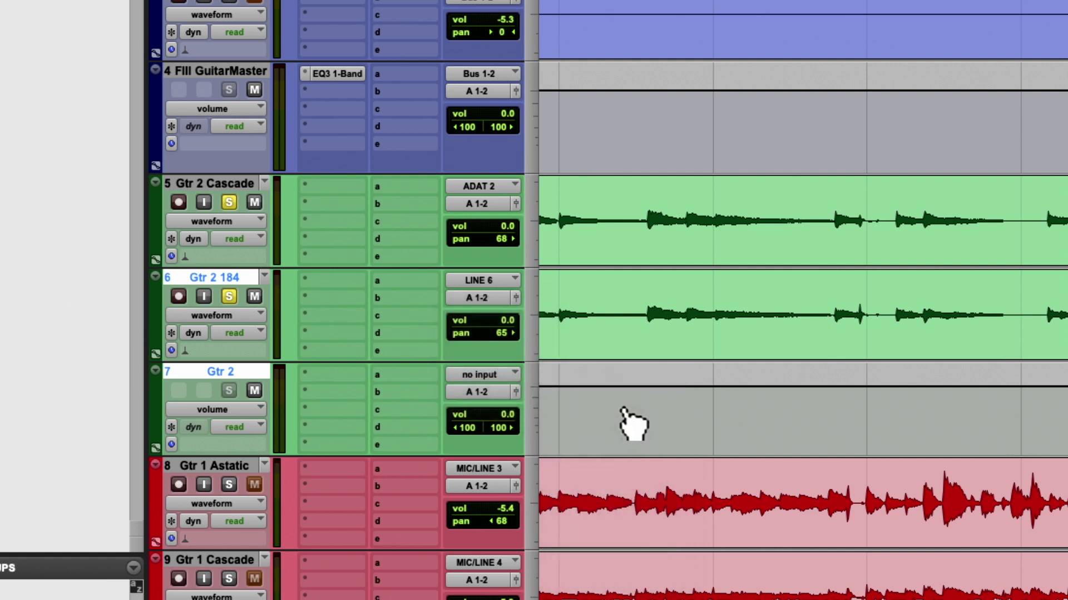
Step: Route the outputs of Gtr 2 Cascade and Gtr 2 184 to Bus 3-4 (Stereo)
click(489, 205)
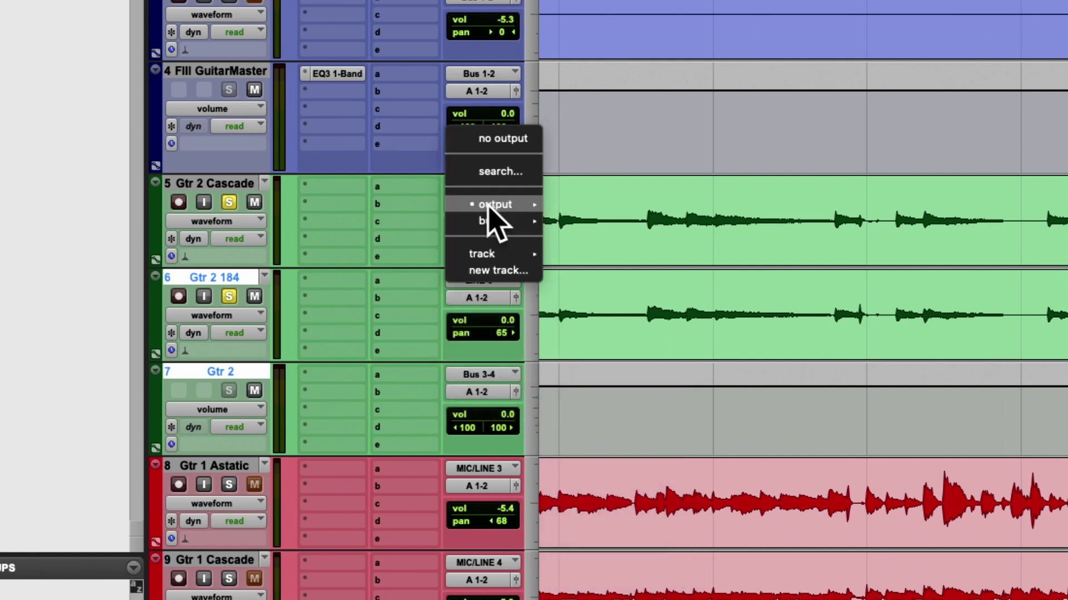
mouse_move(489, 222)
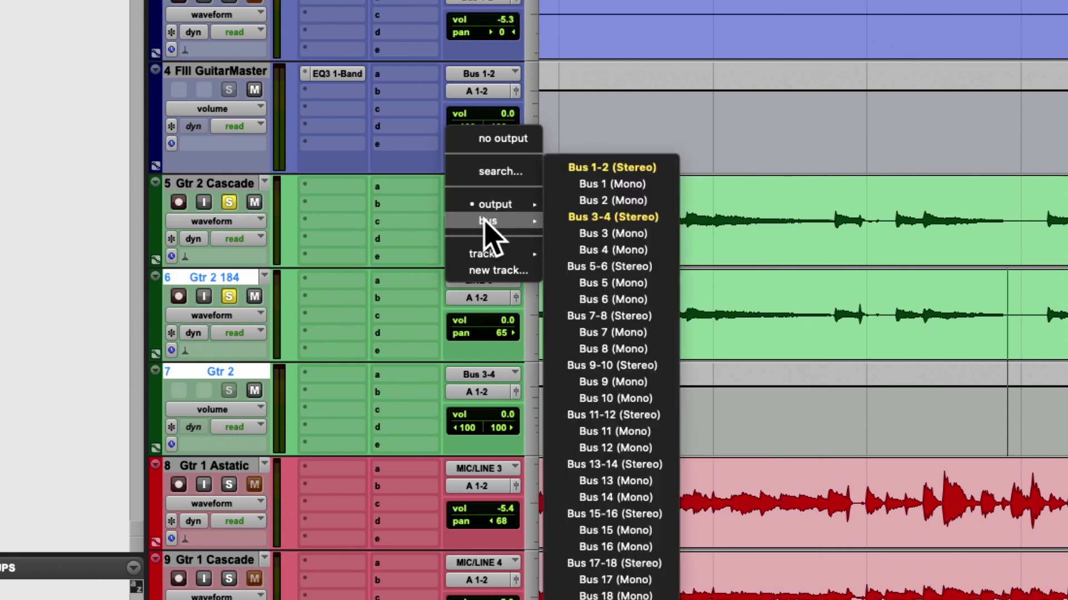
click(613, 217)
click(483, 282)
mouse_move(488, 320)
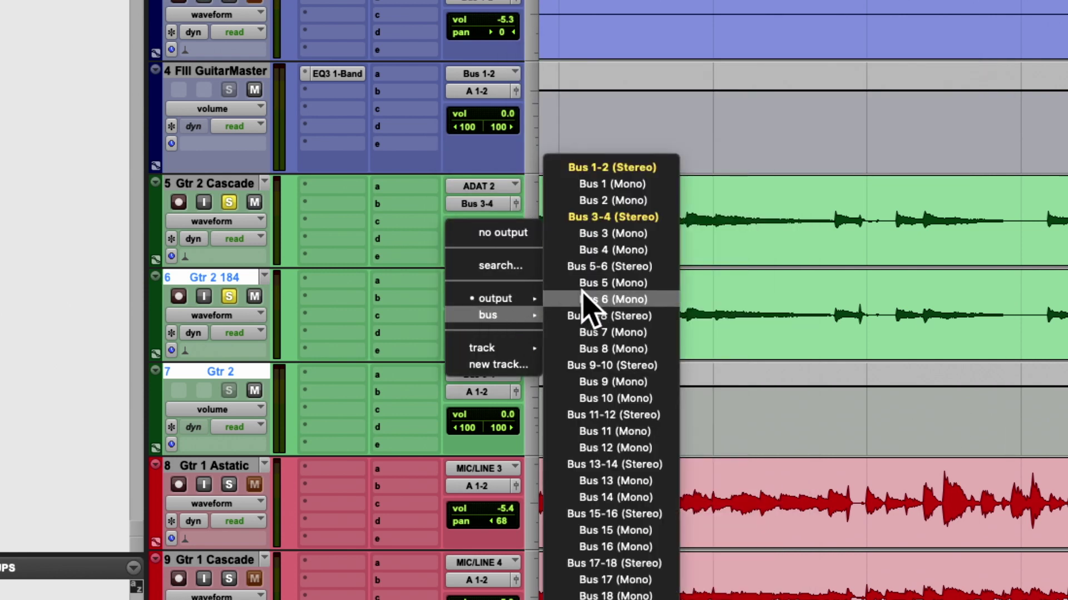
click(591, 215)
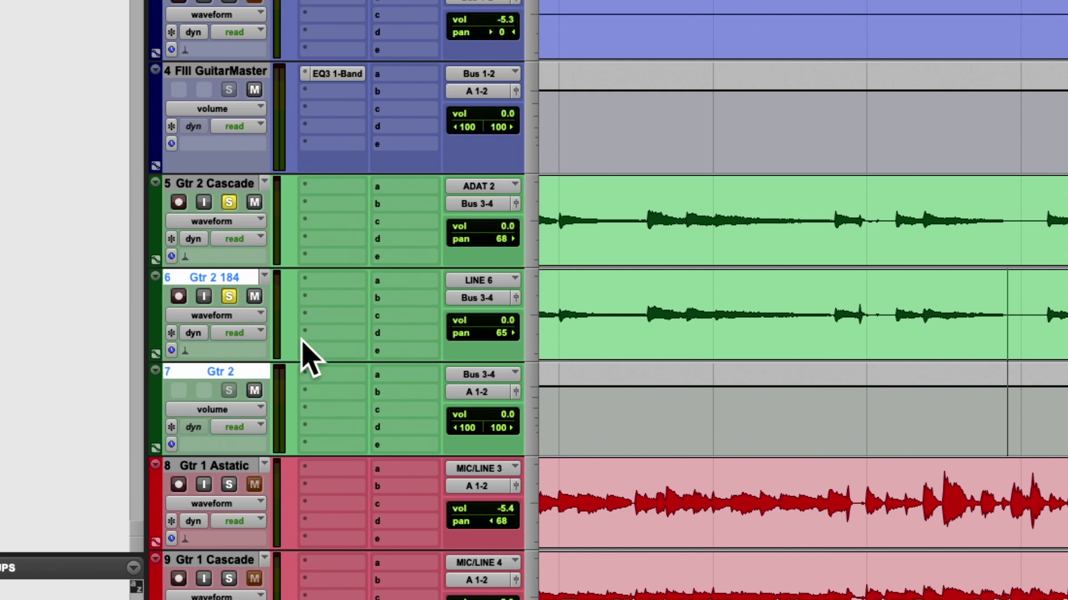
Step: Play the session to check the soloed Gtr 2 tracks' signal through the Gtr 2 Aux track
key(space)
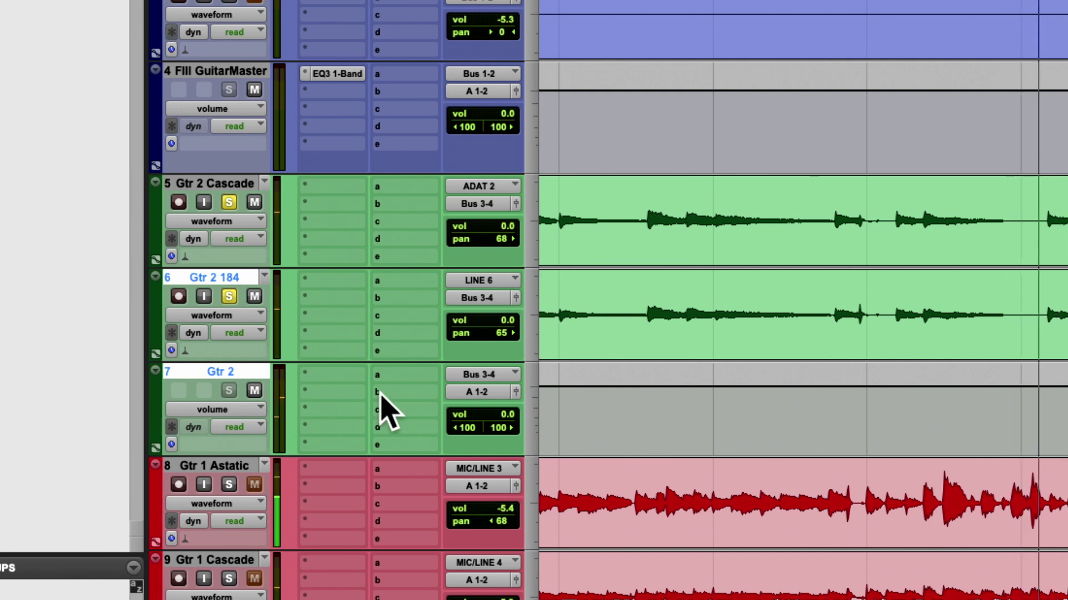
scroll(369, 404, down, 2)
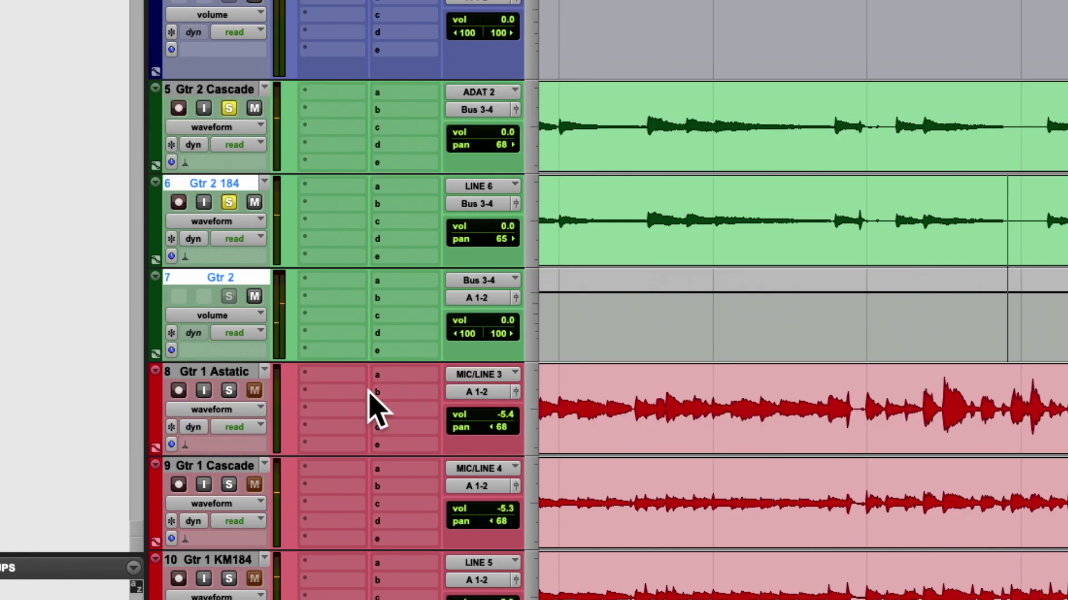
key(super+bracketleft)
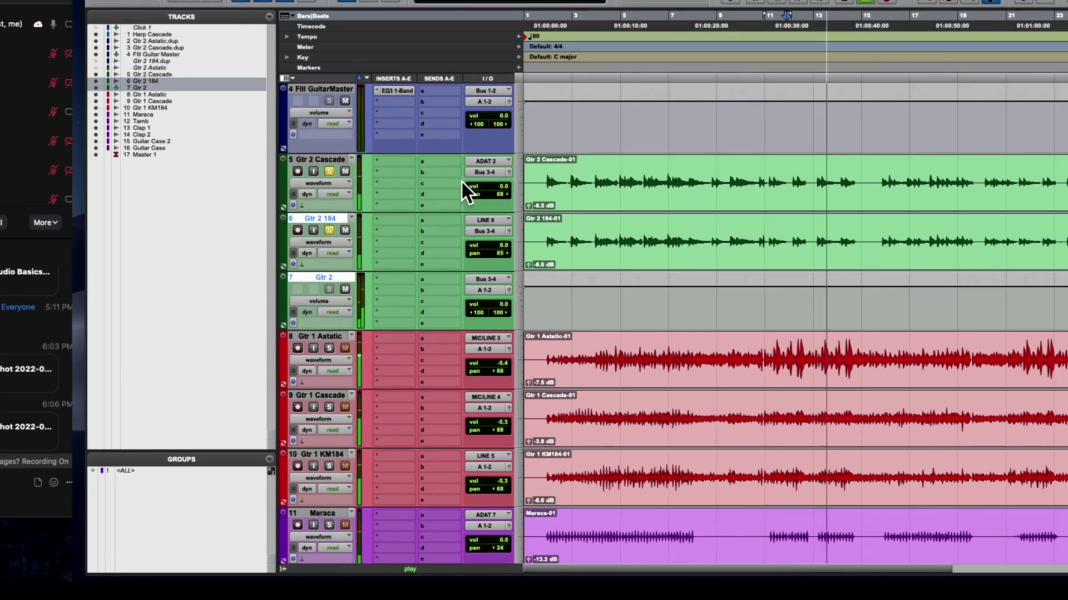
Step: Audition the soloed Gtr 2 Cascade and Gtr 2 184 tracks from about the middle of bar 6, and stop playback
key(super+bracketright)
key(super+bracketright)
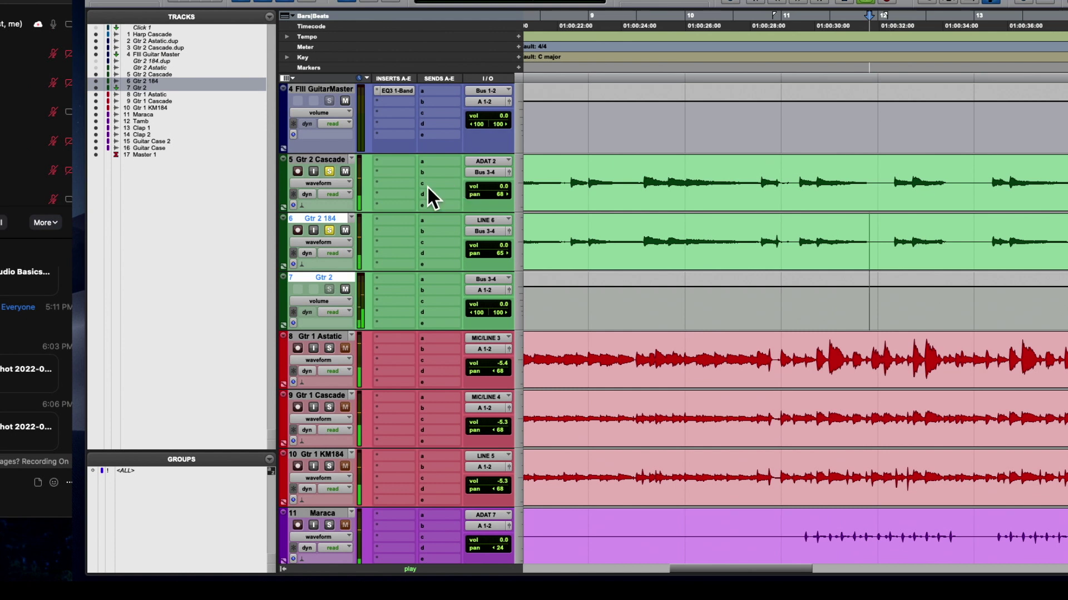
key(super+bracketleft)
key(super+bracketleft)
key(super+bracketleft)
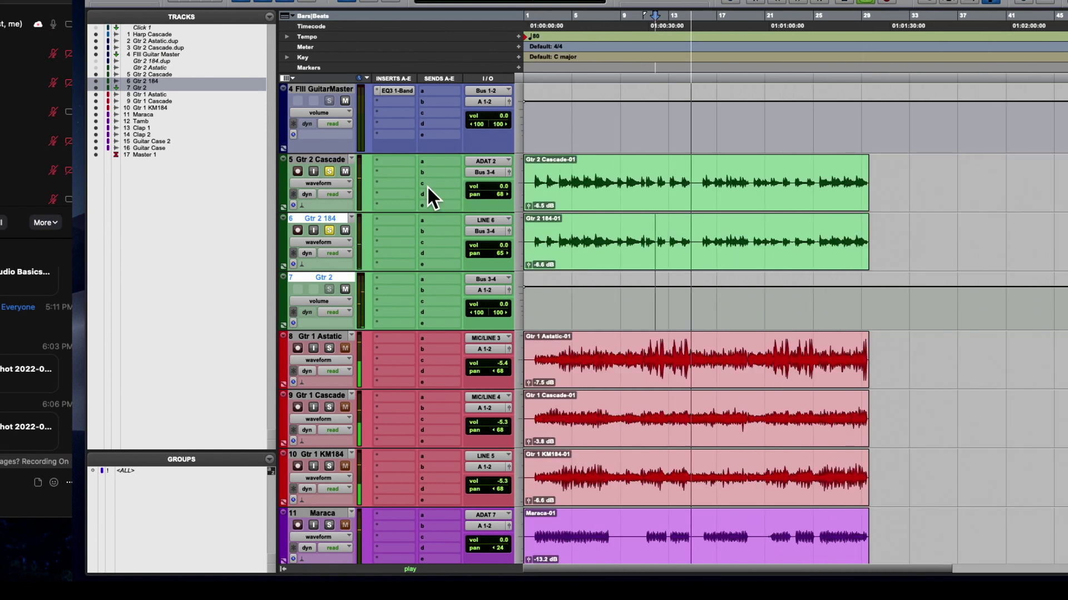
scroll(521, 148, right, 2)
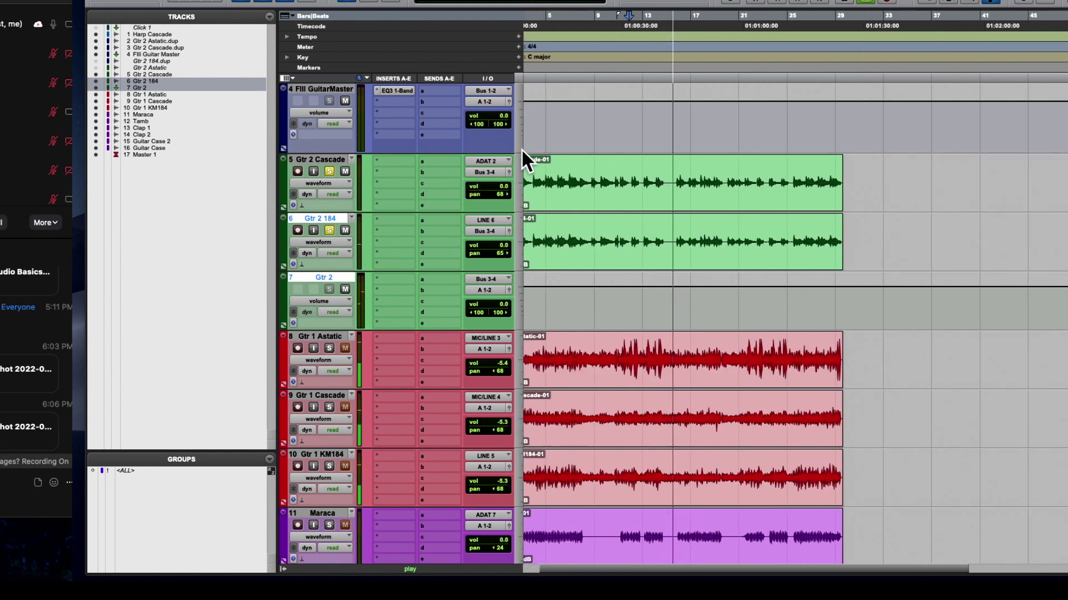
click(562, 65)
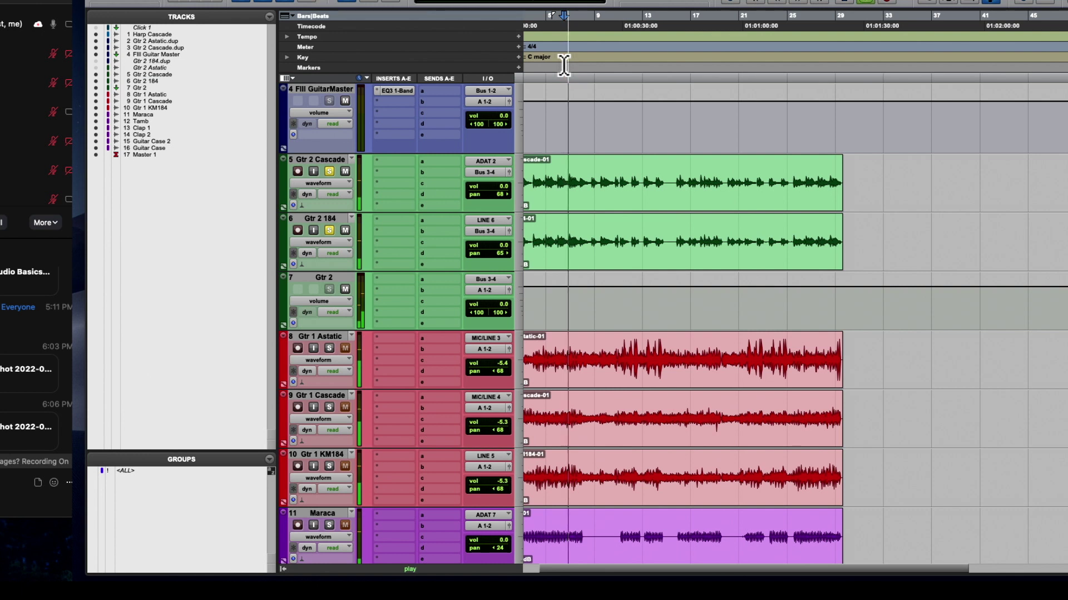
key(super+bracketright)
key(super+bracketright)
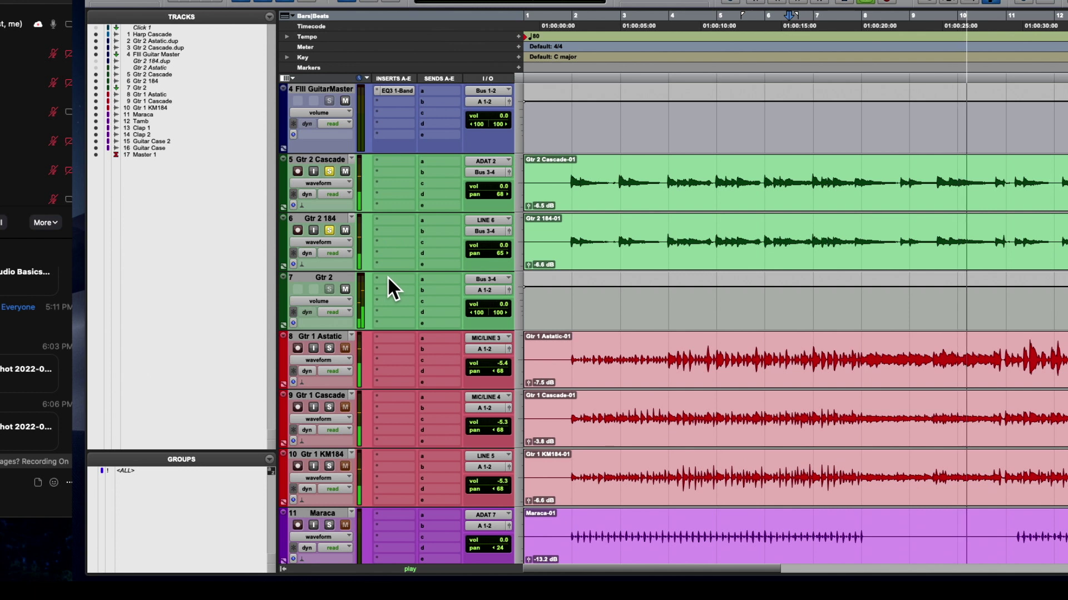
key(space)
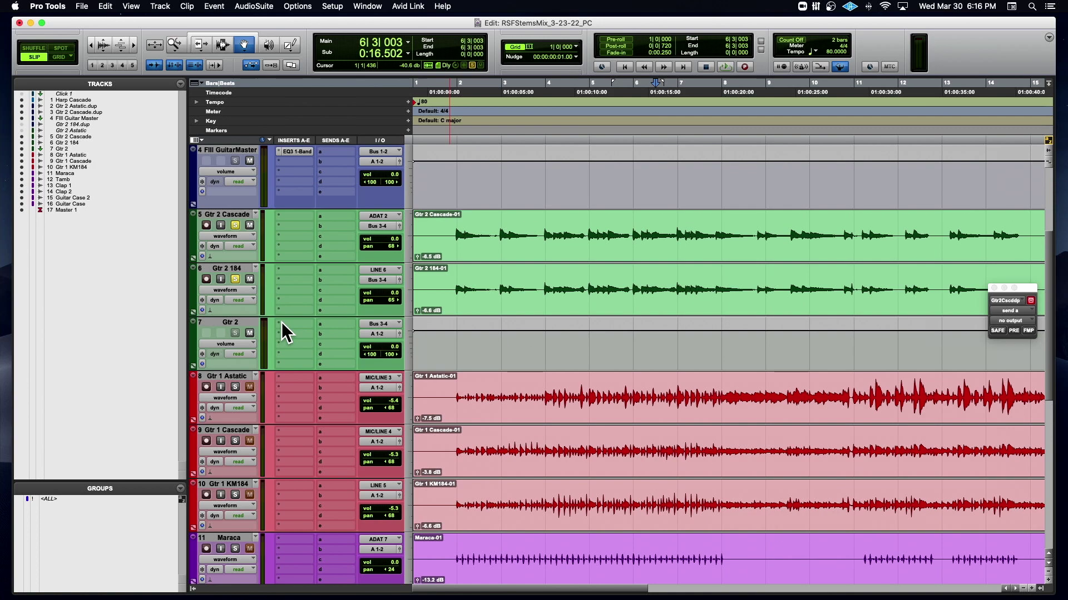
Step: Close the floating send window of the duplicated Gtr 2 Cascade track
click(994, 287)
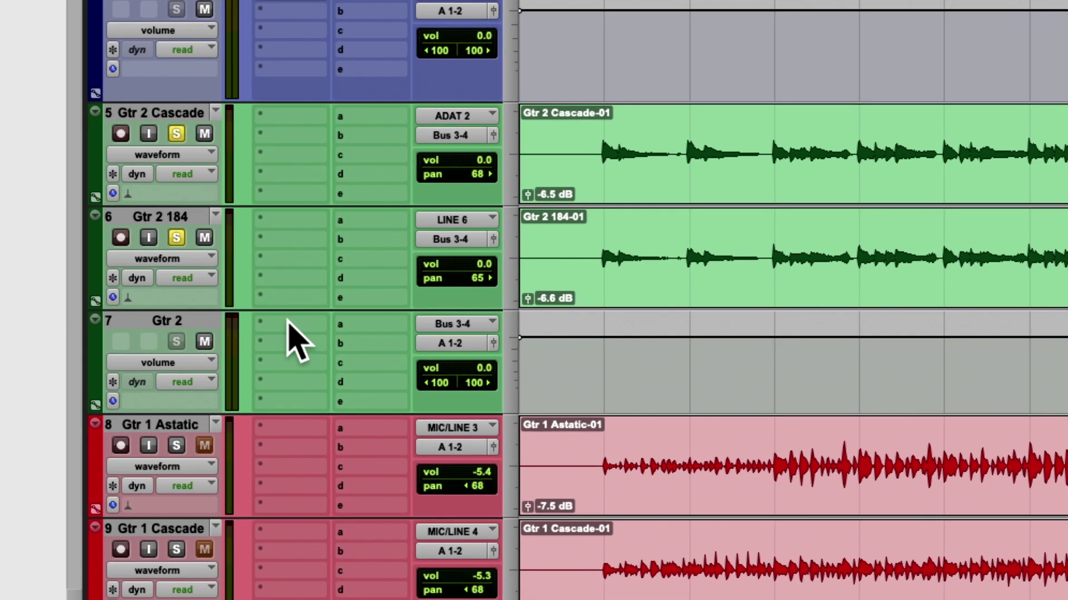
click(290, 323)
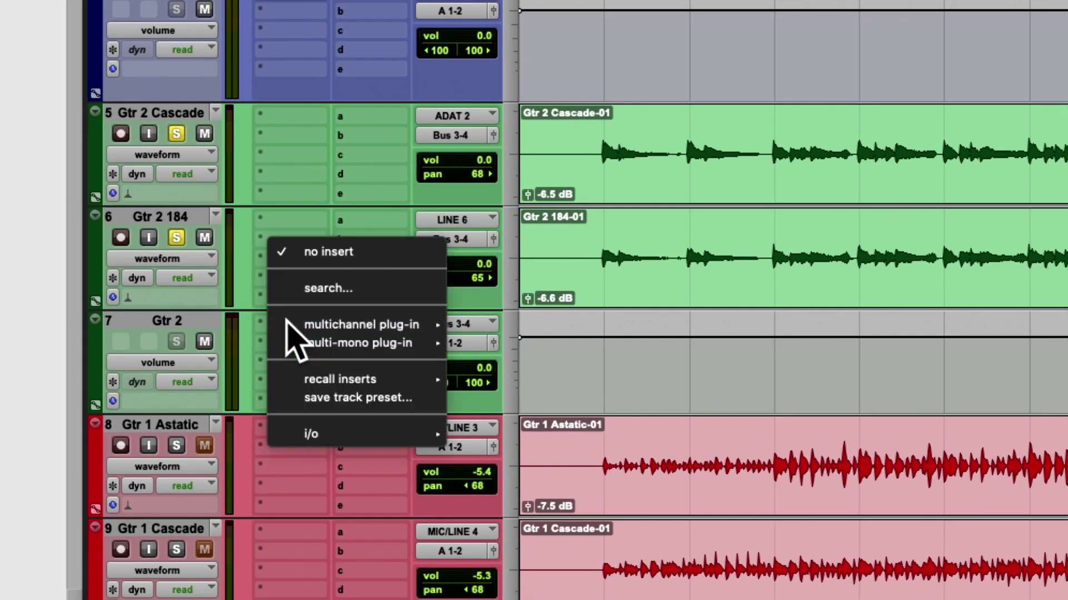
mouse_move(290, 324)
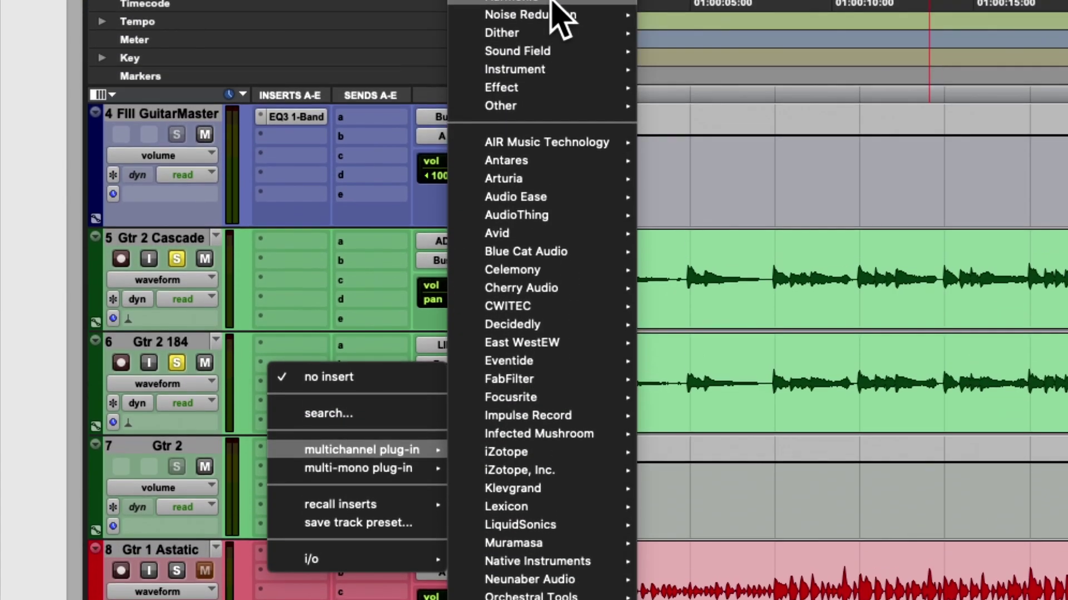
mouse_move(543, 1)
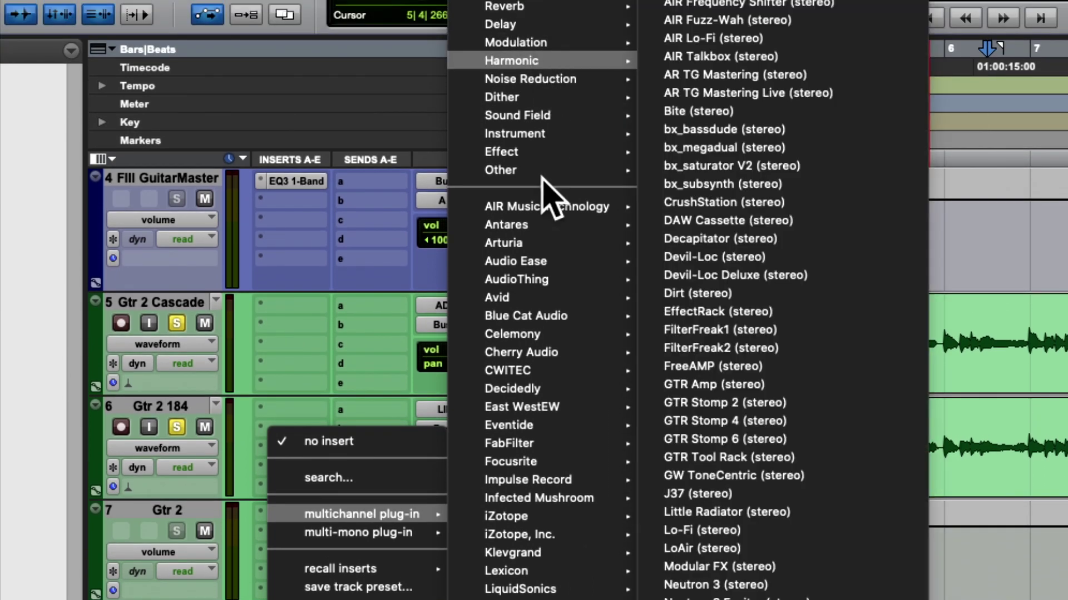
mouse_move(527, 298)
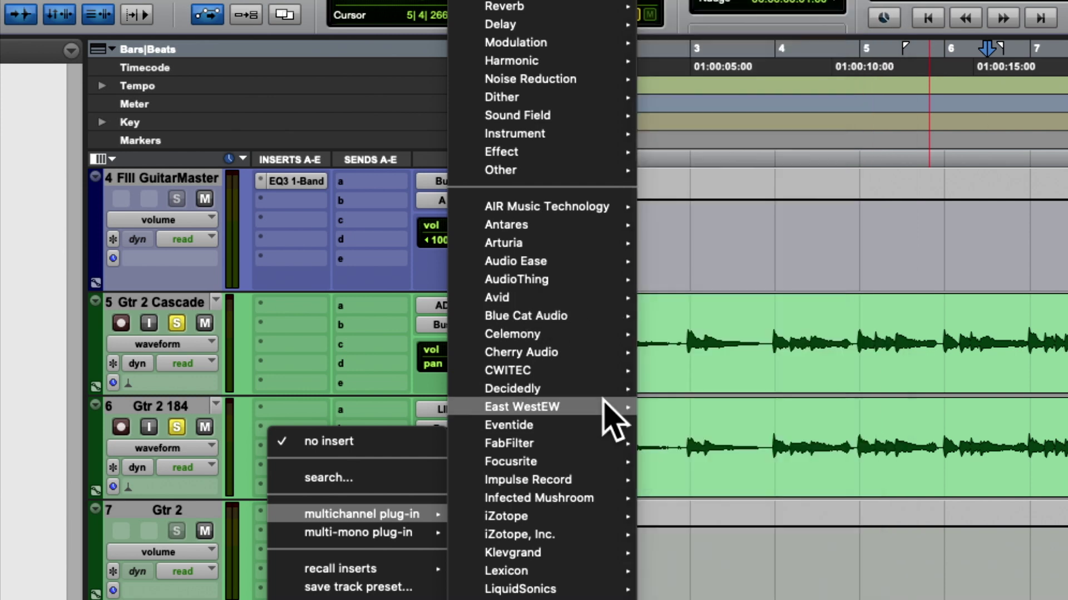
click(267, 323)
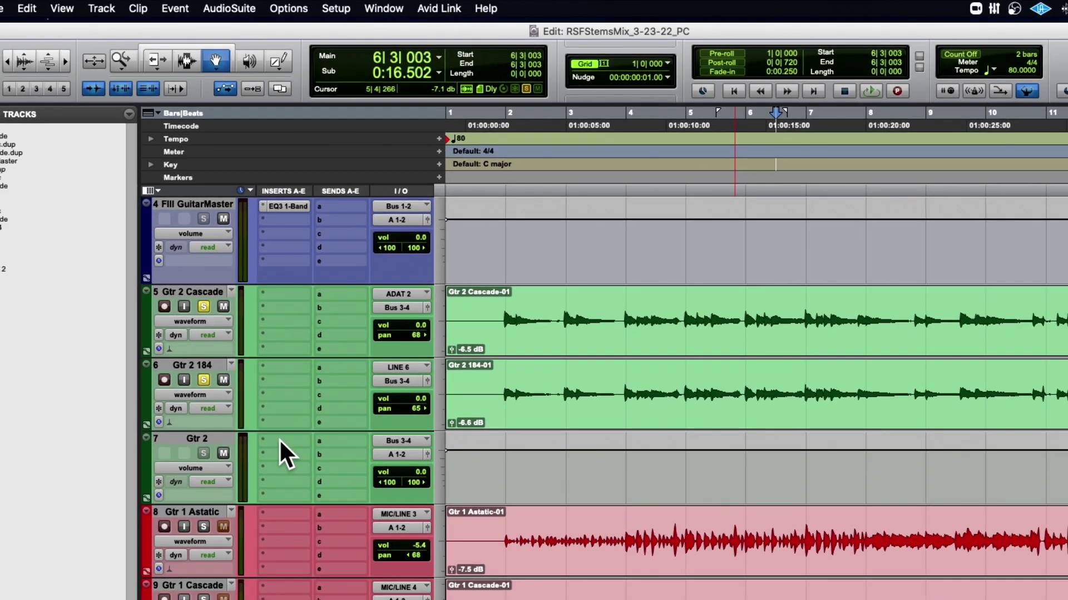
click(279, 439)
mouse_move(460, 249)
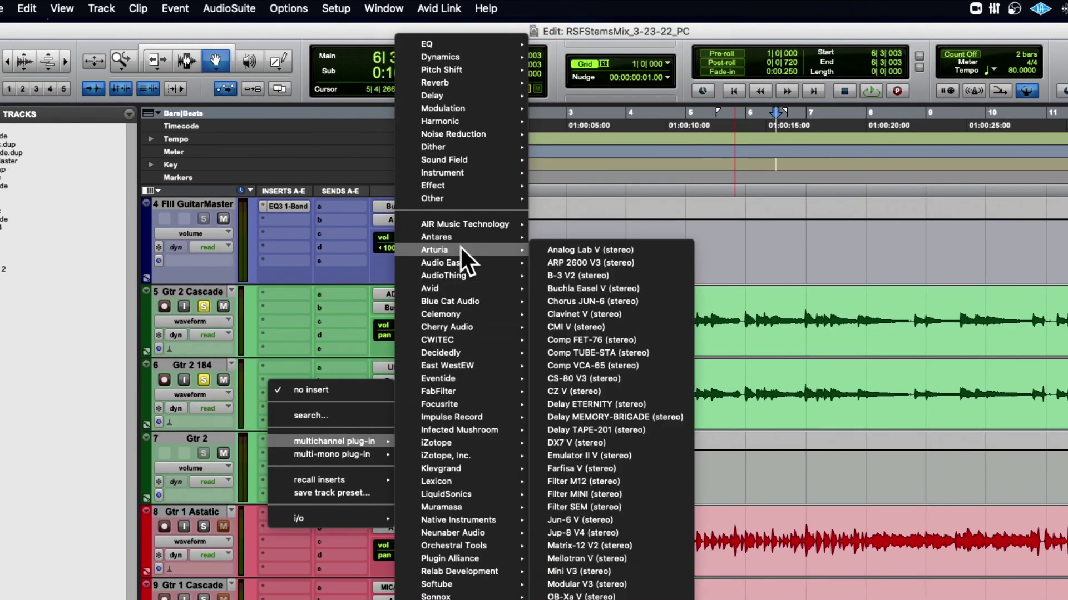
mouse_move(457, 288)
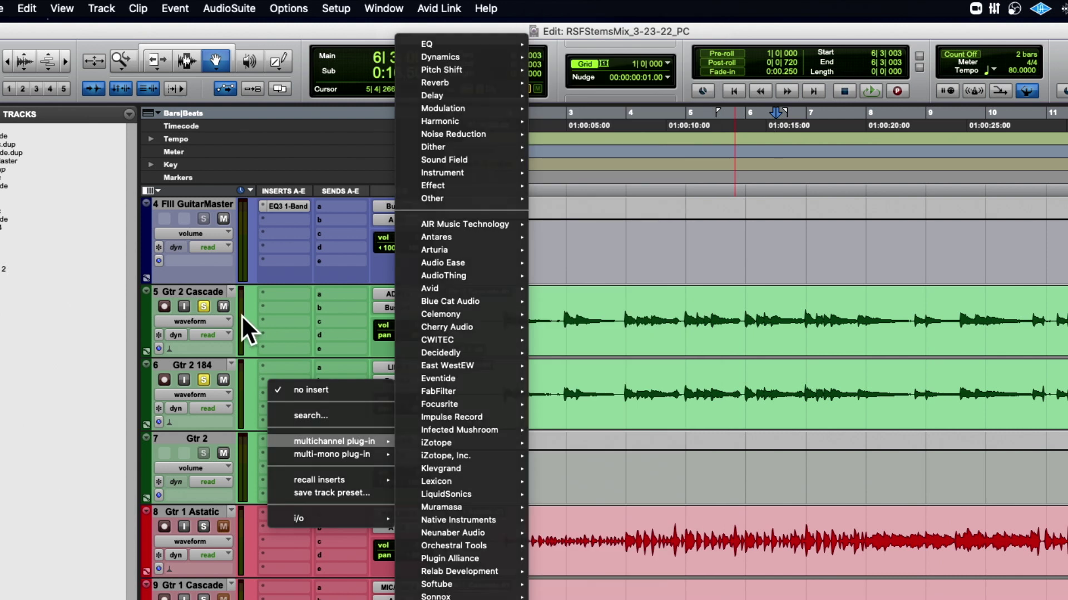
click(241, 314)
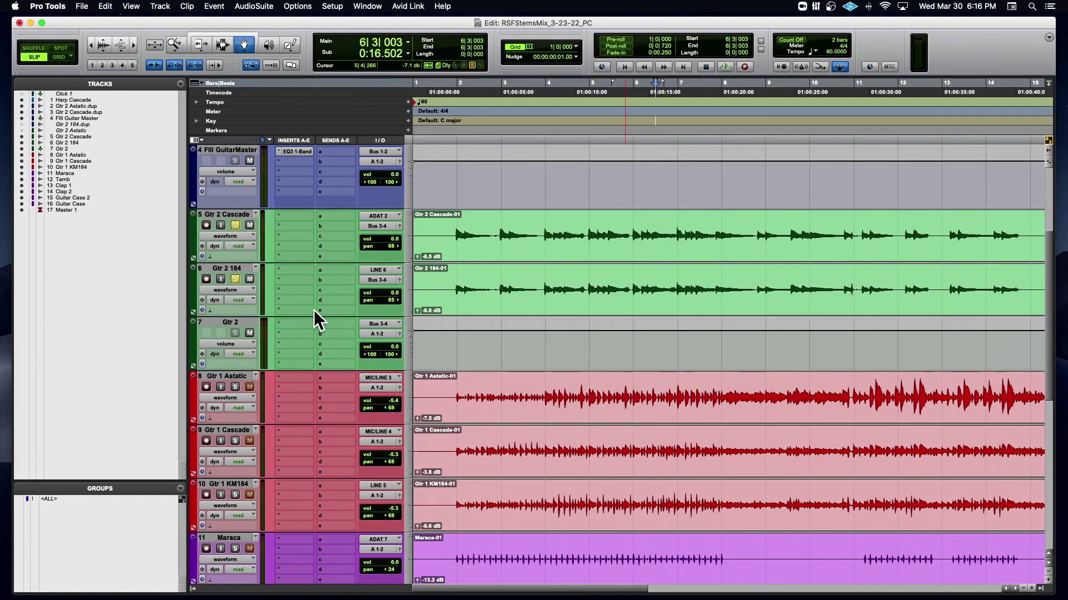
Step: Insert Avid's stereo multichannel SansAmp PSA-1 in the first insert slot of the Gtr 2 aux track and reposition its window
click(295, 324)
mouse_move(367, 324)
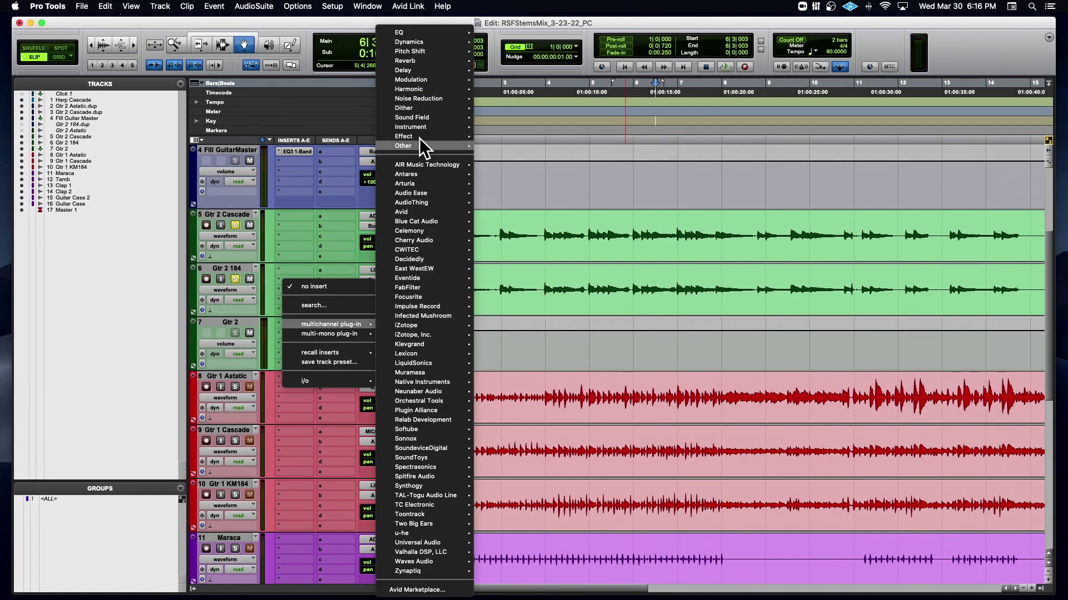
mouse_move(415, 211)
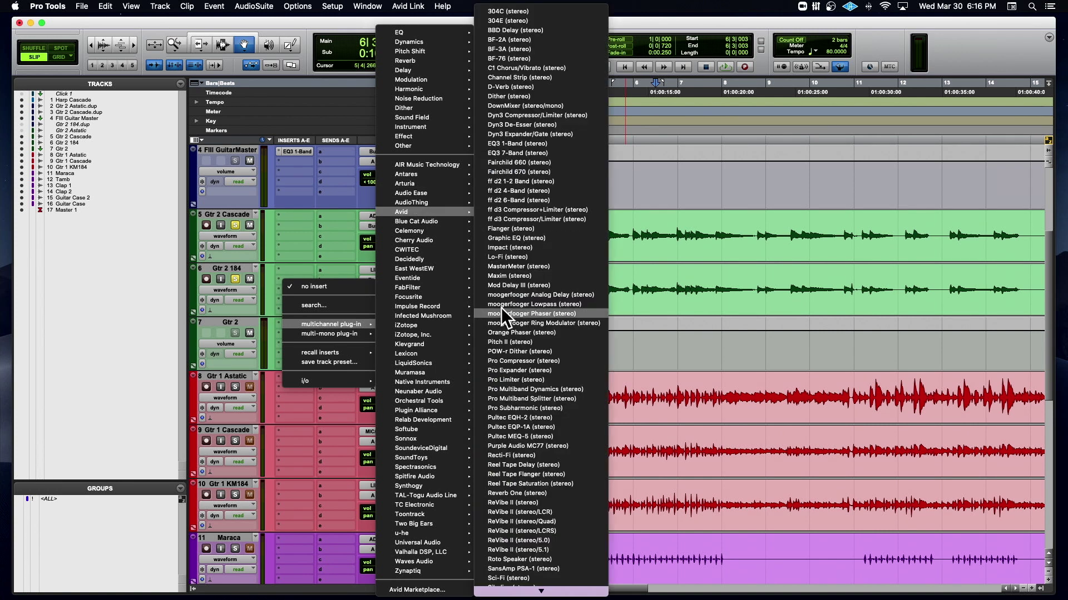
mouse_move(520, 594)
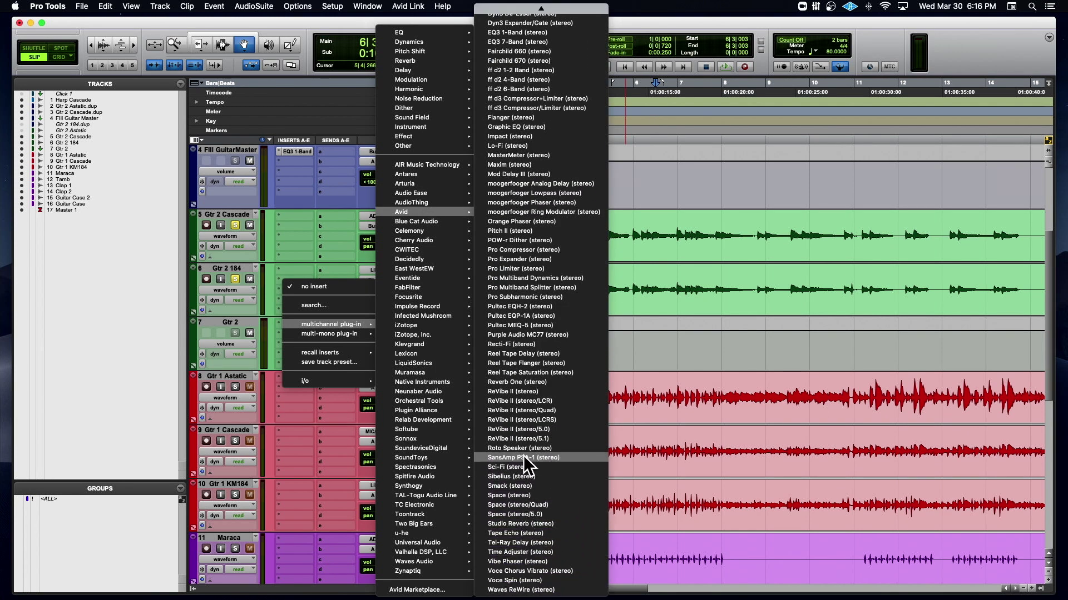
click(523, 456)
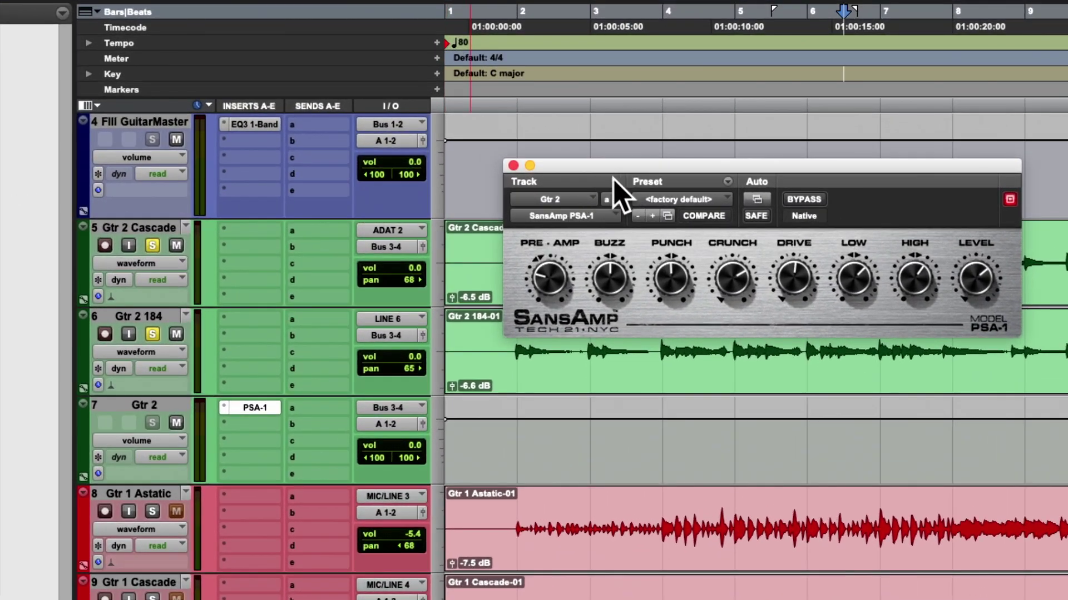
drag(613, 179, 335, 192)
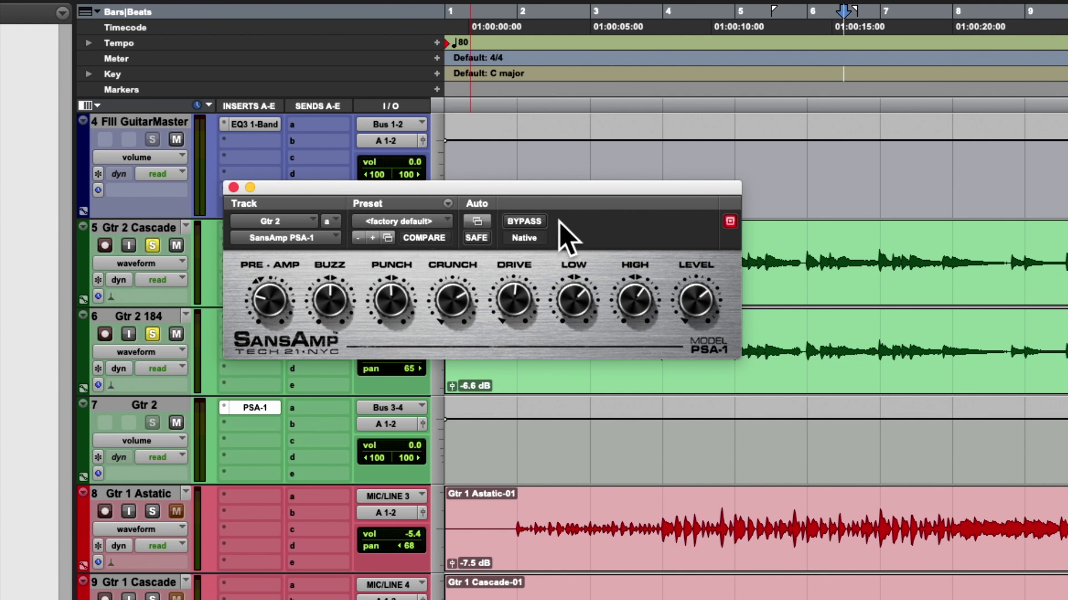
Step: Play the soloed Gtr 2 tracks and compare the sound with the SansAmp bypassed and active at factory default settings
key(space)
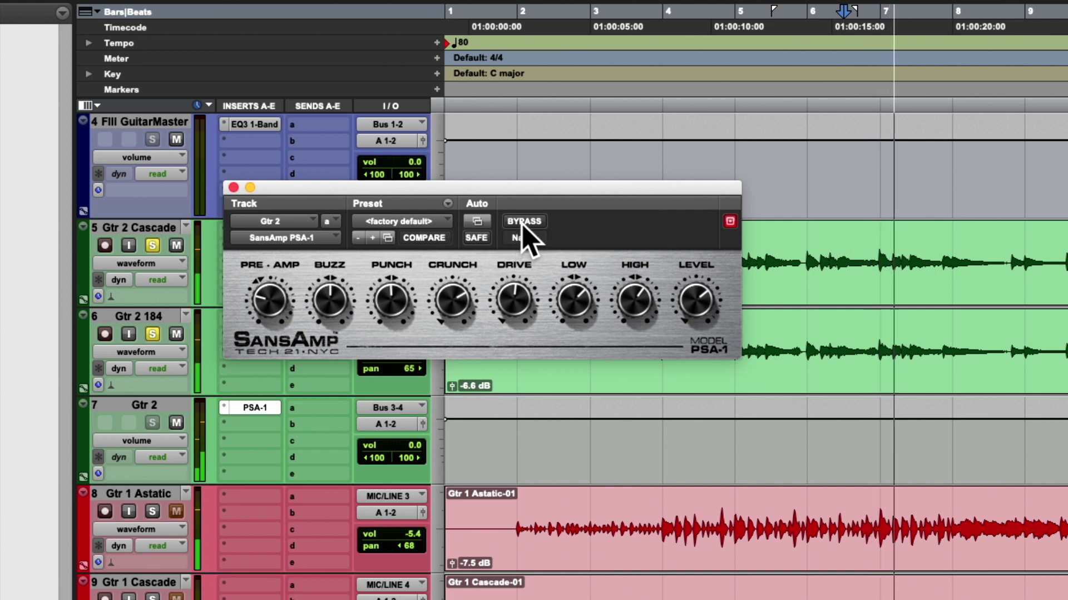
click(524, 222)
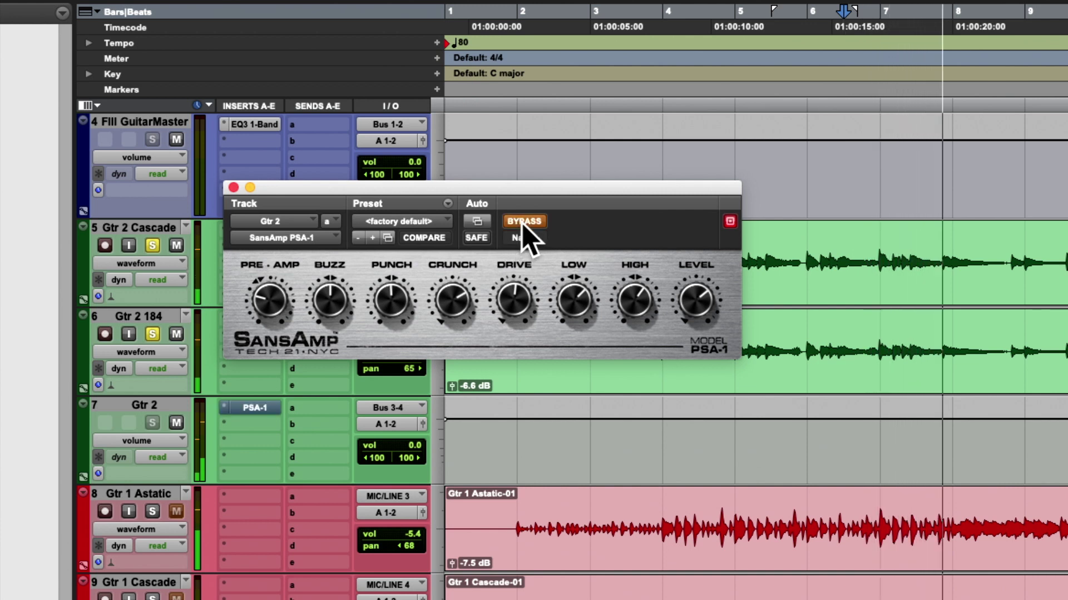
click(523, 222)
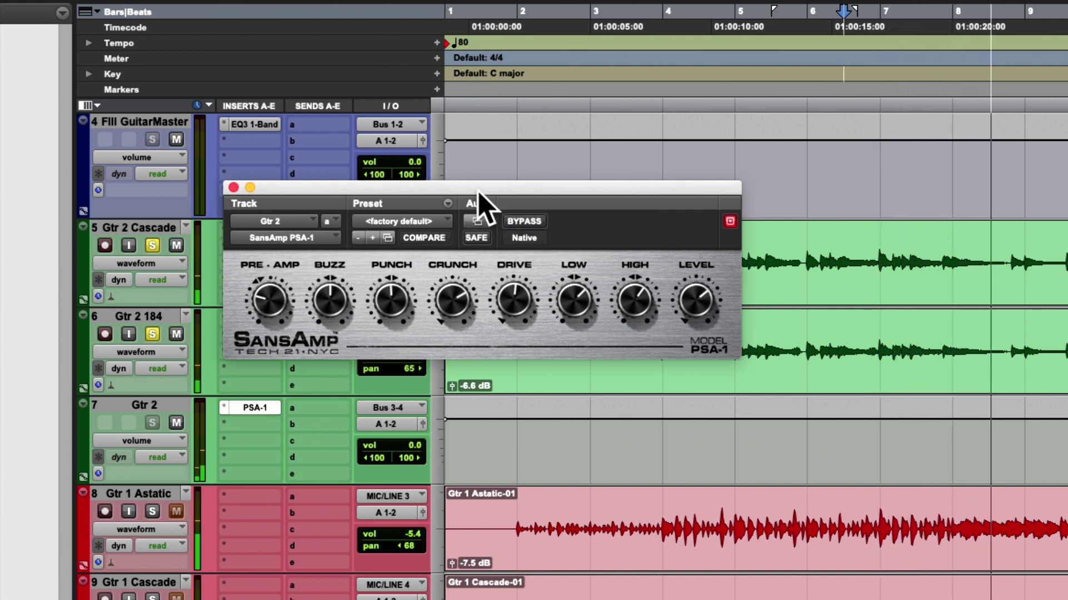
drag(477, 192, 456, 191)
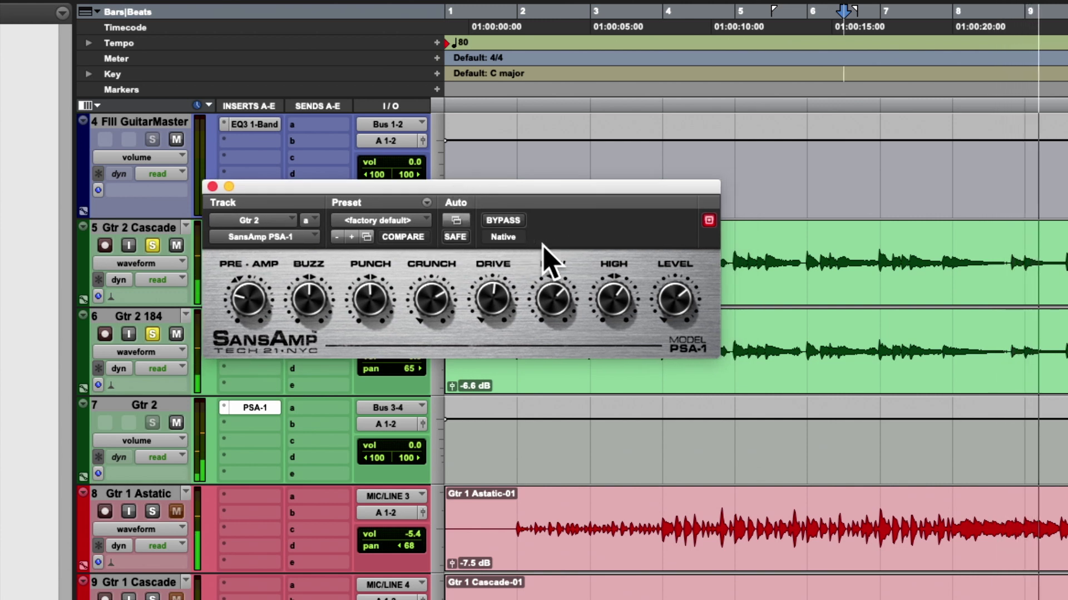
drag(340, 190, 281, 167)
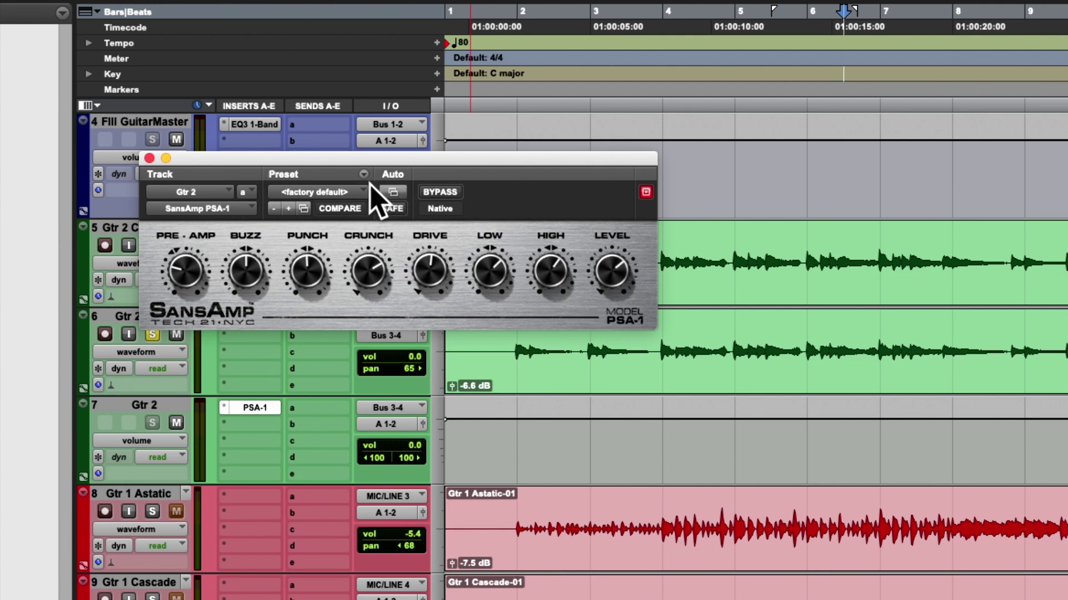
Step: Raise the SansAmp's Pre-Amp slightly, adjust its Drive and lower its Level during playback of the Gtr 2 tracks
drag(409, 163, 585, 98)
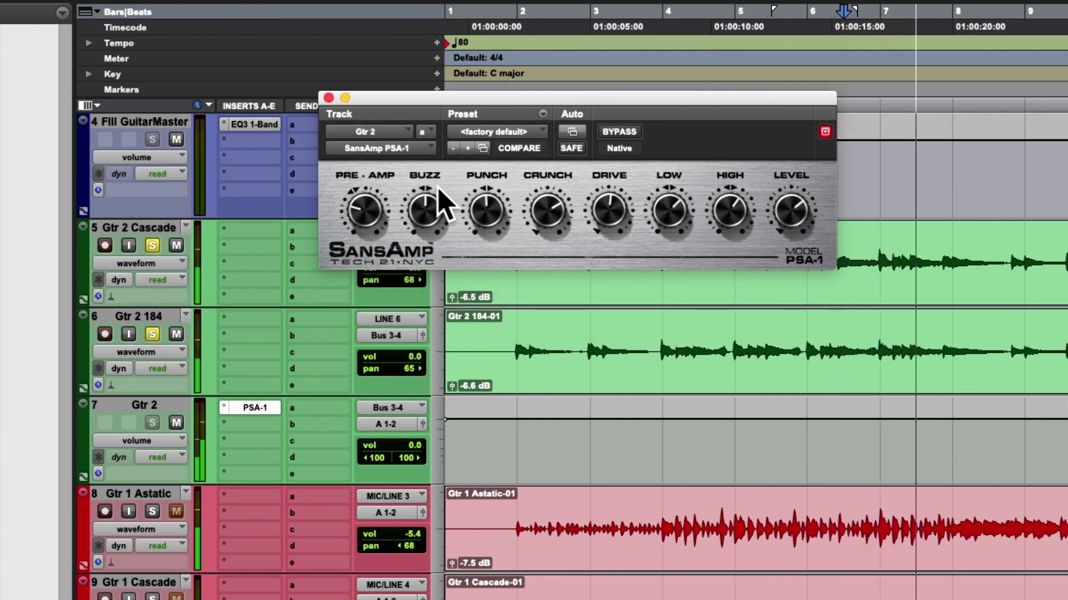
drag(364, 211, 375, 183)
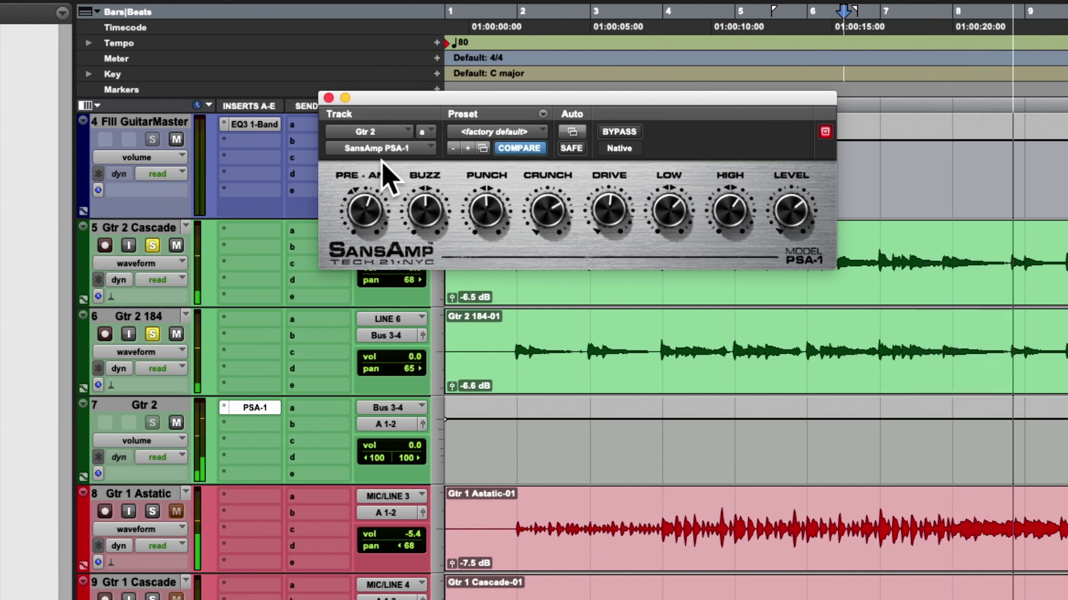
drag(604, 209, 622, 195)
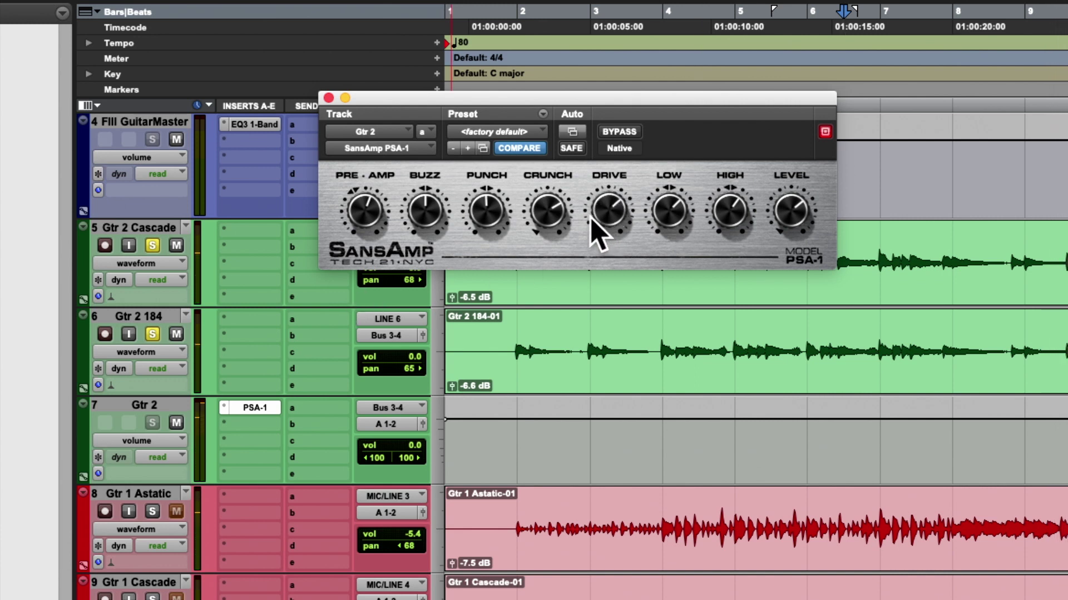
drag(773, 210, 754, 236)
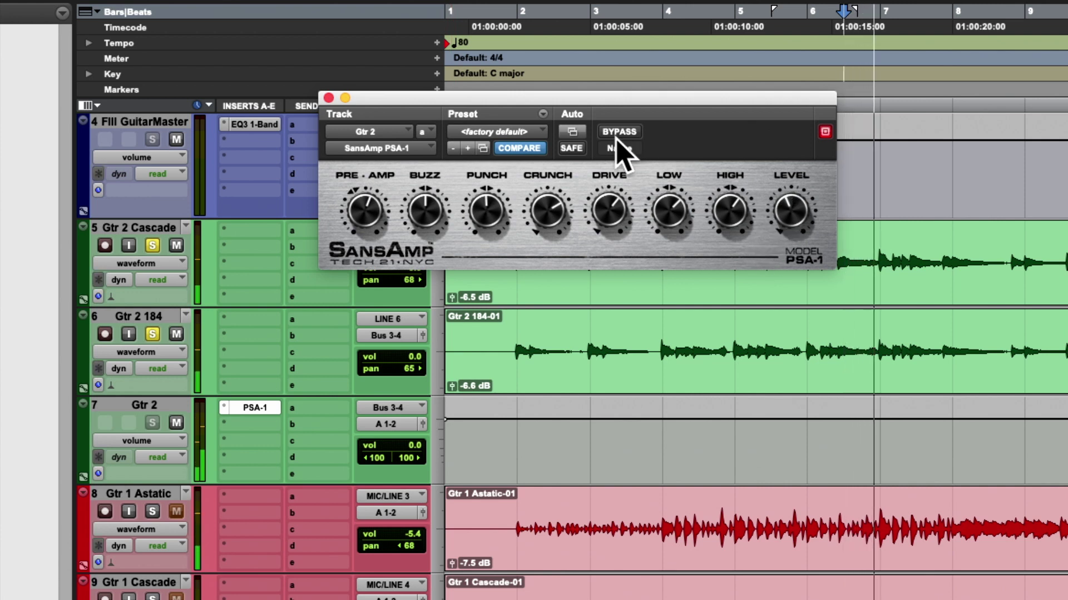
Step: Replay the soloed Gtr 2 tracks and compare the adjusted SansAmp settings against the bypassed sound
key(space)
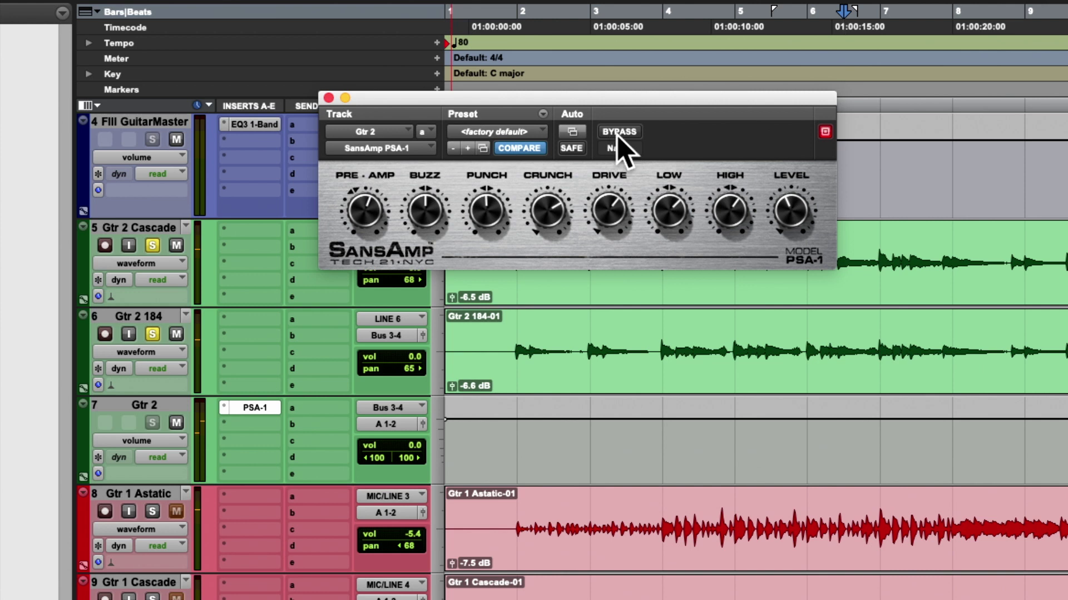
key(space)
click(621, 132)
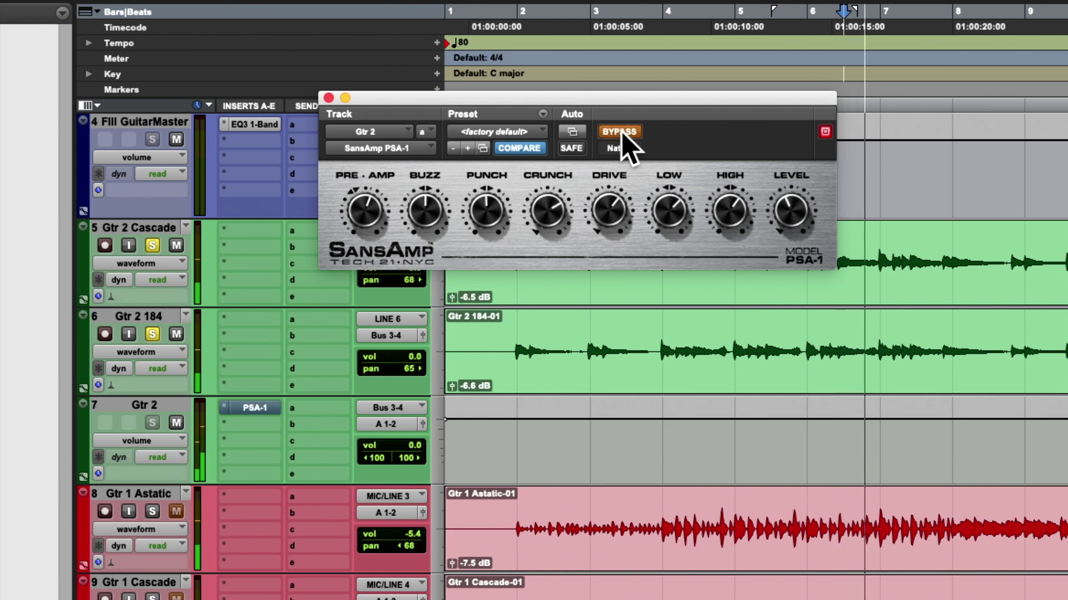
click(622, 133)
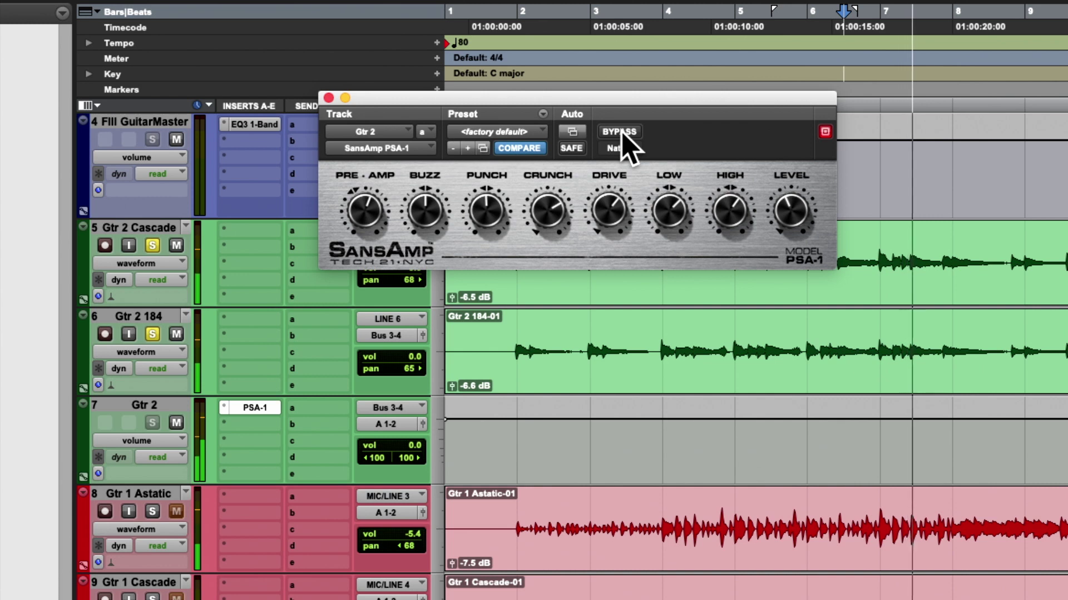
click(622, 133)
click(622, 132)
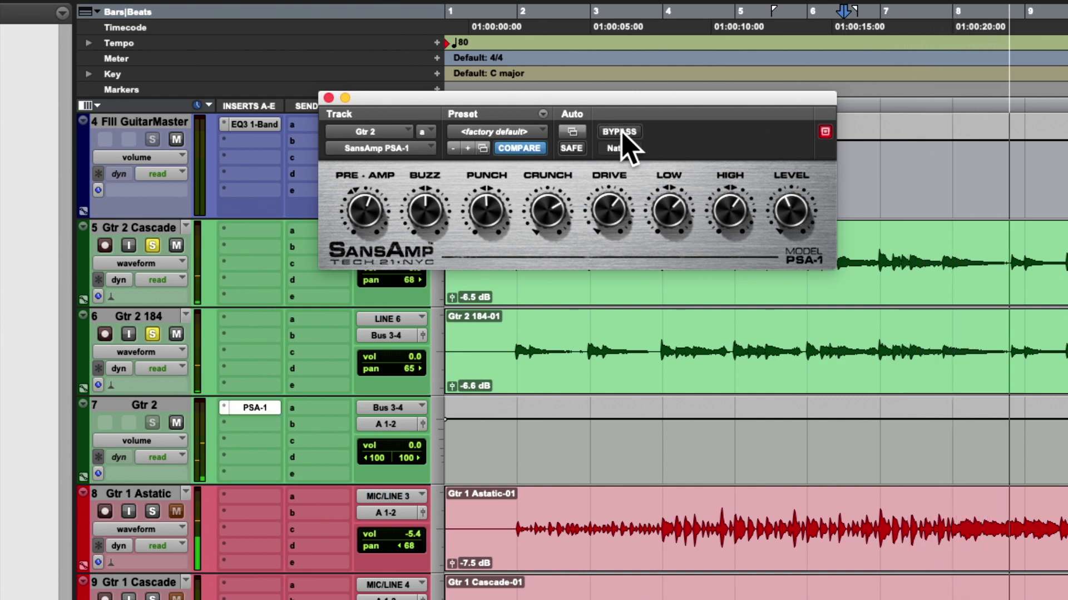
Step: Turn down the SansAmp's Low knob and play the Gtr 2 tracks with the plug-in bypassed and active
key(space)
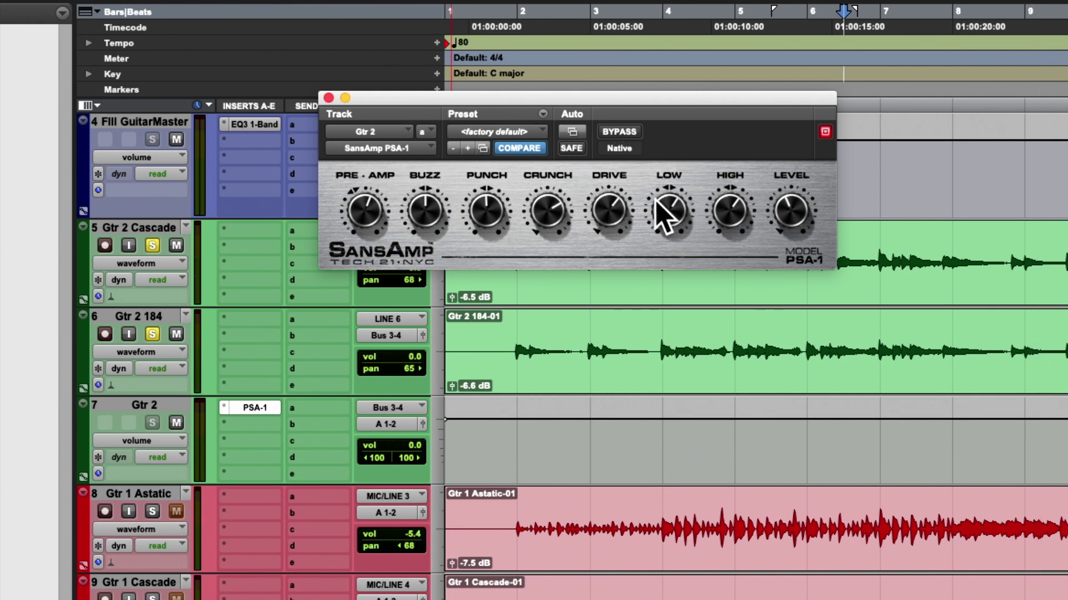
drag(655, 198, 621, 232)
key(space)
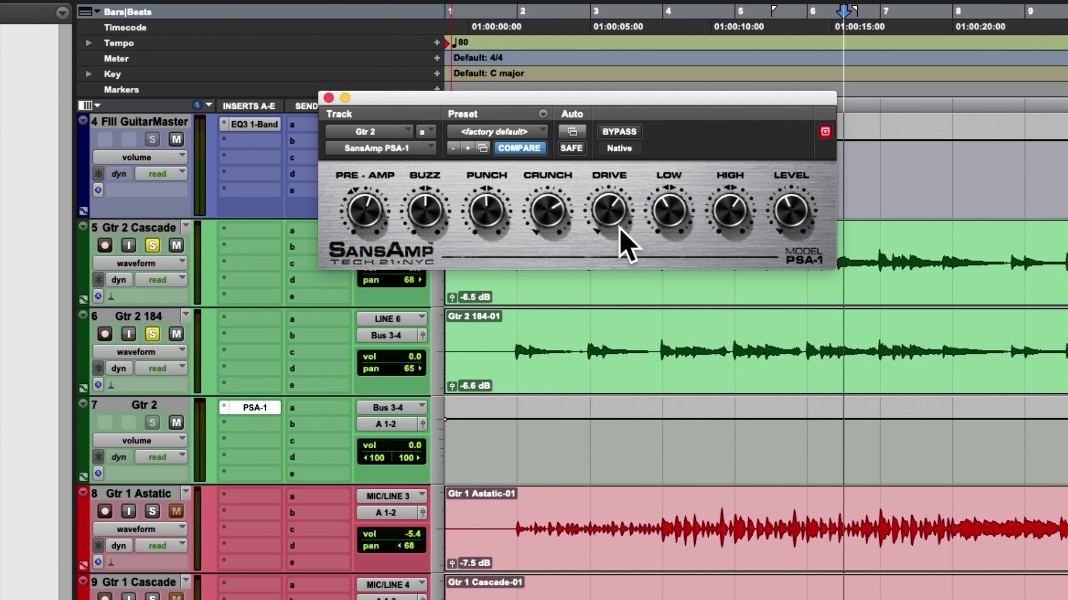
click(611, 133)
click(611, 133)
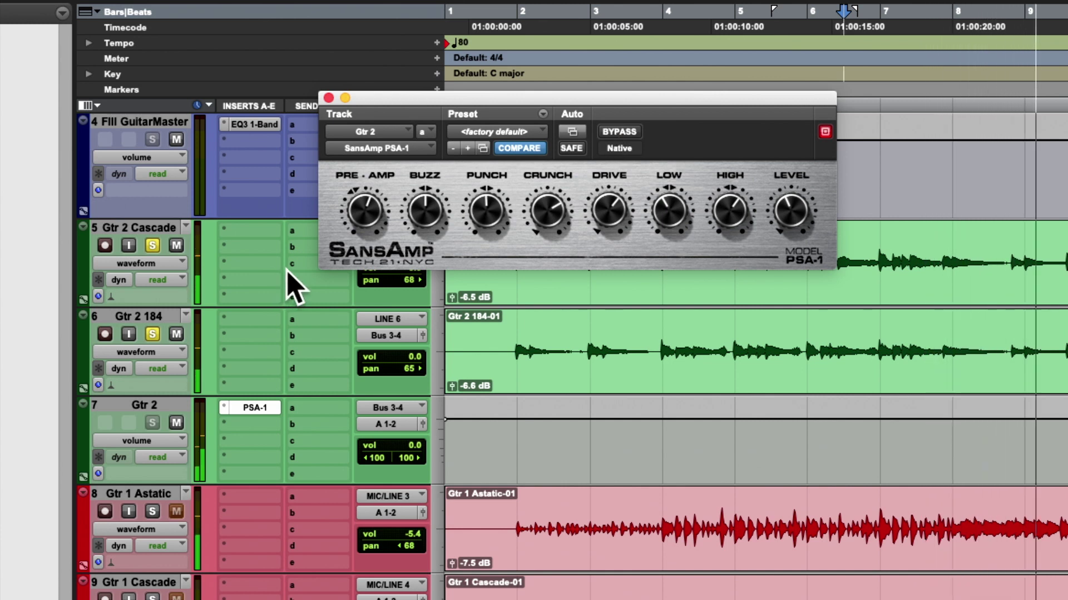
key(space)
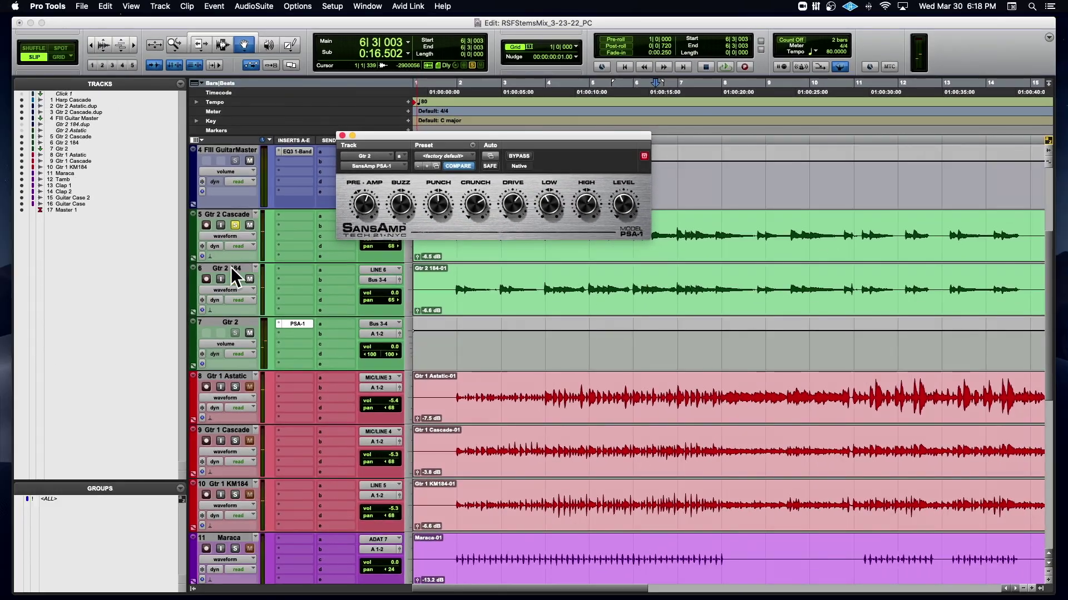
Step: Unsolo the Gtr 2 184 and Gtr 2 Cascade tracks and play back the guitars with the rest of the mix
click(231, 269)
click(235, 279)
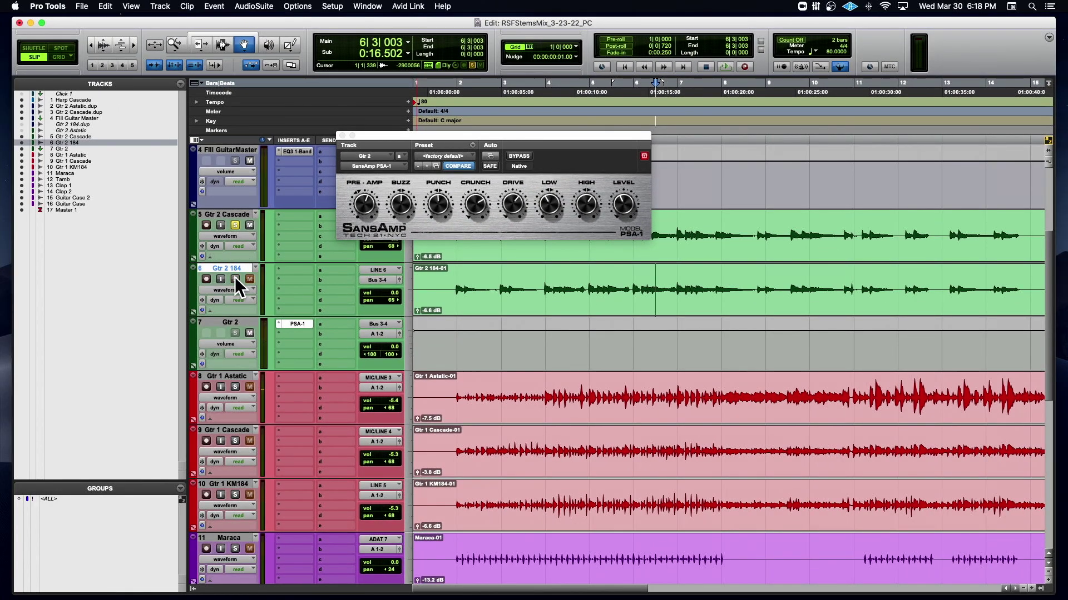
click(235, 224)
key(space)
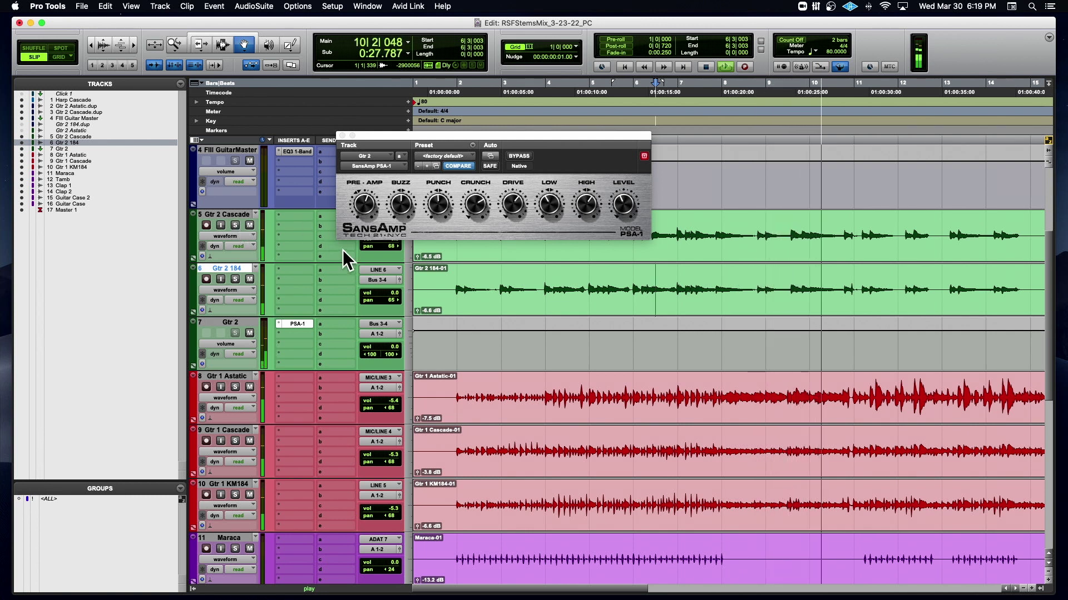
key(space)
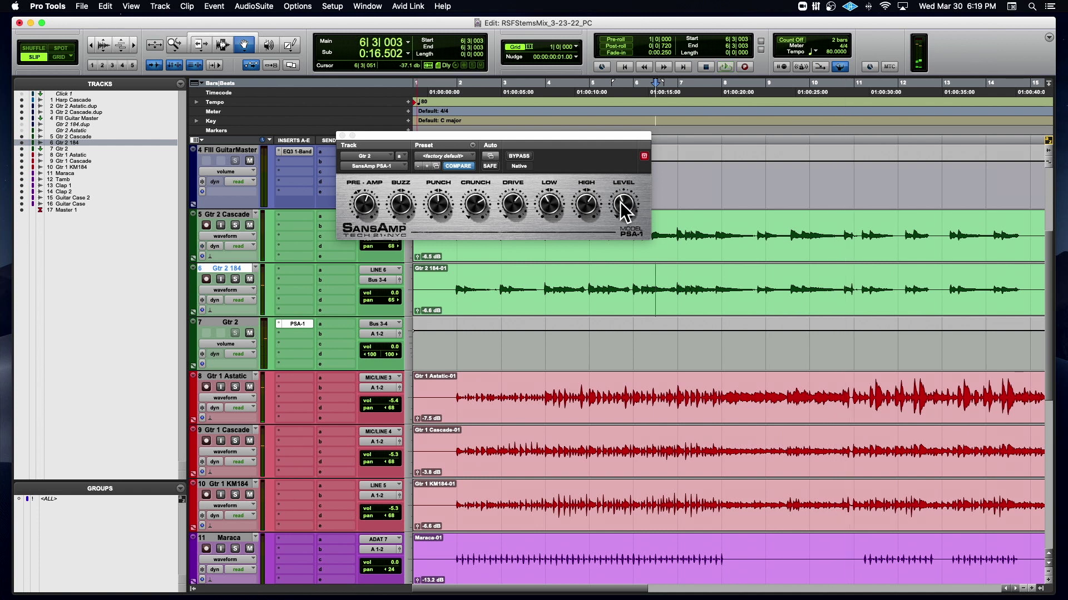
Step: Create one stereo Aux Input track named Gtr 1 Mstr directly below the Gtr 1 KM184 track
click(495, 411)
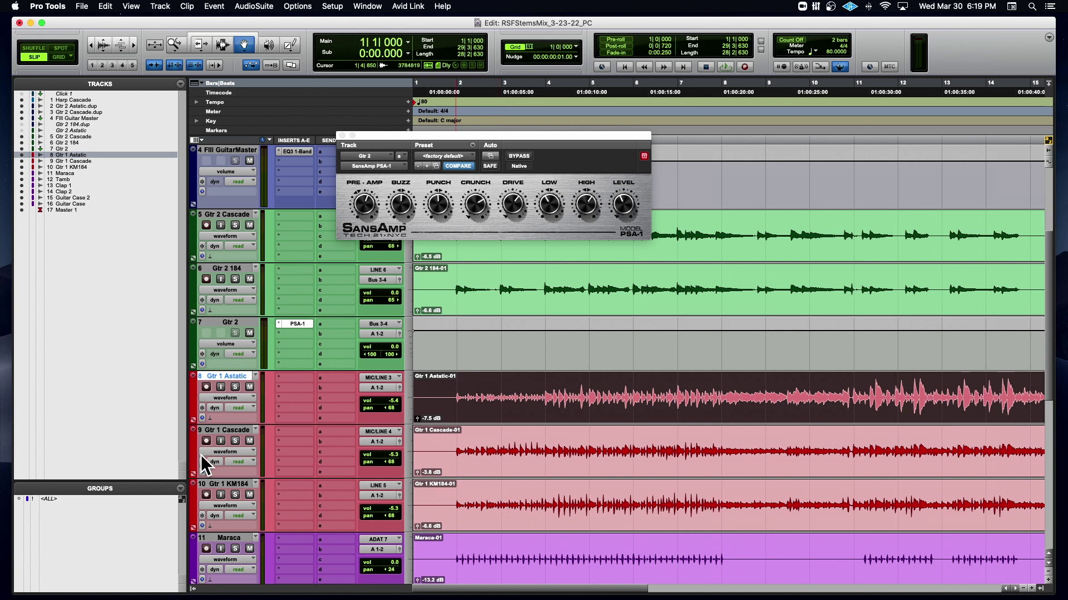
click(235, 483)
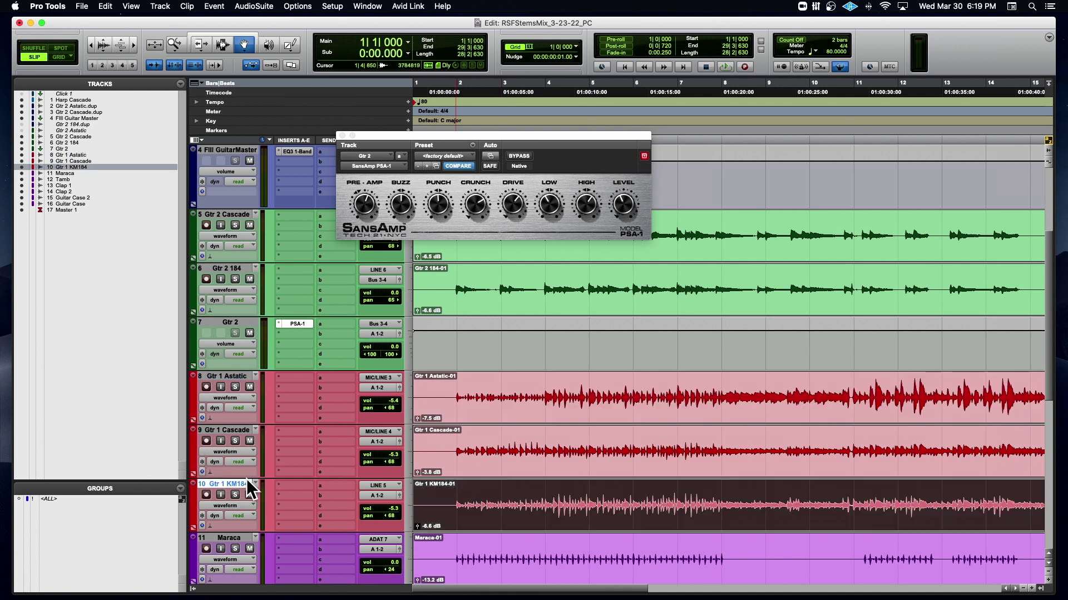
scroll(246, 479, down, 3)
drag(428, 133, 630, 128)
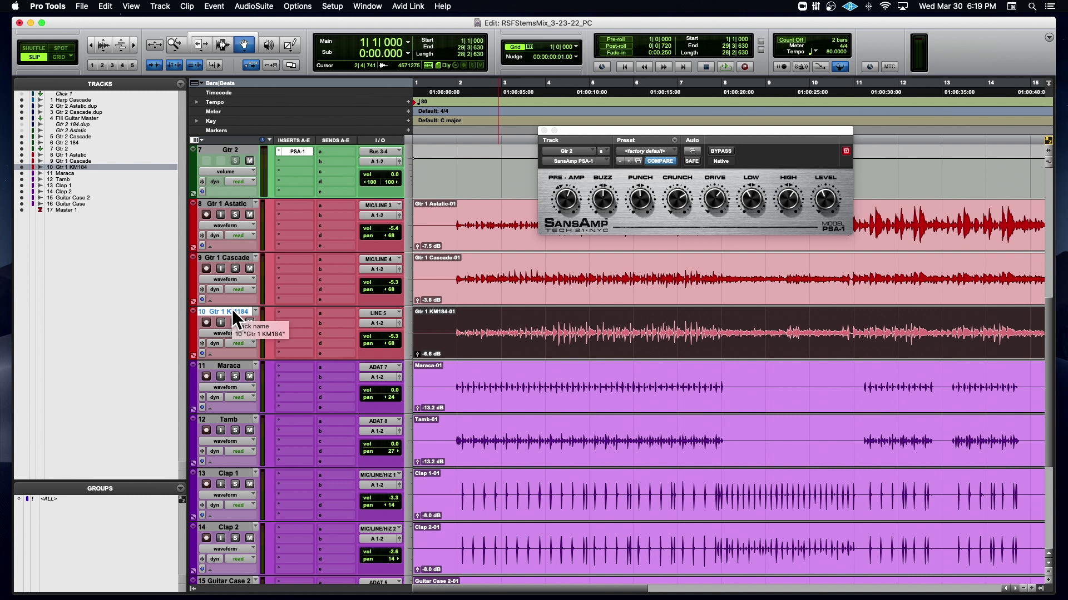
key(super+shift+n)
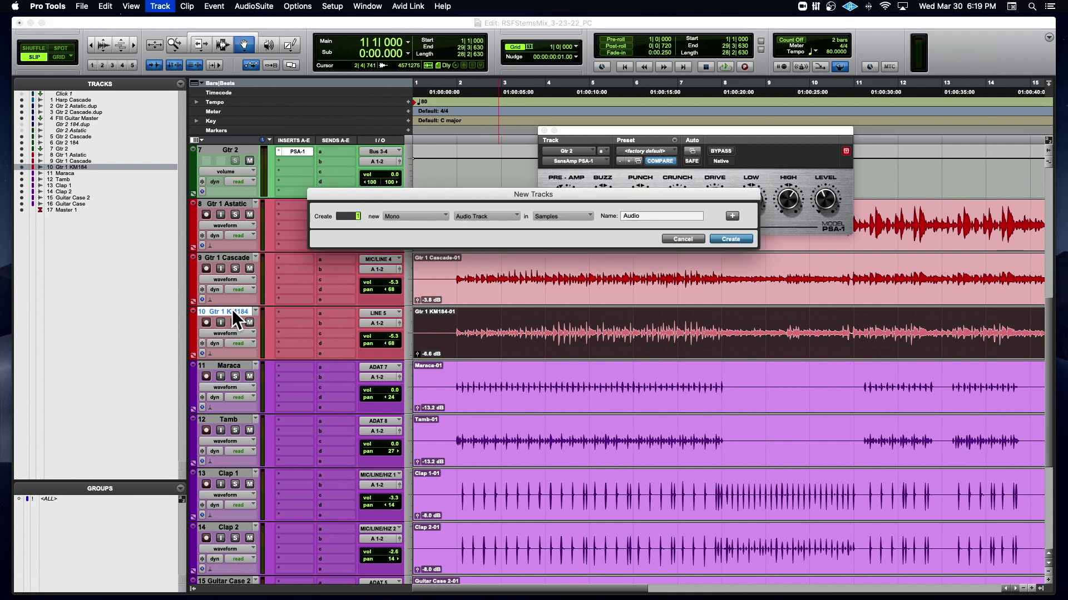
click(419, 215)
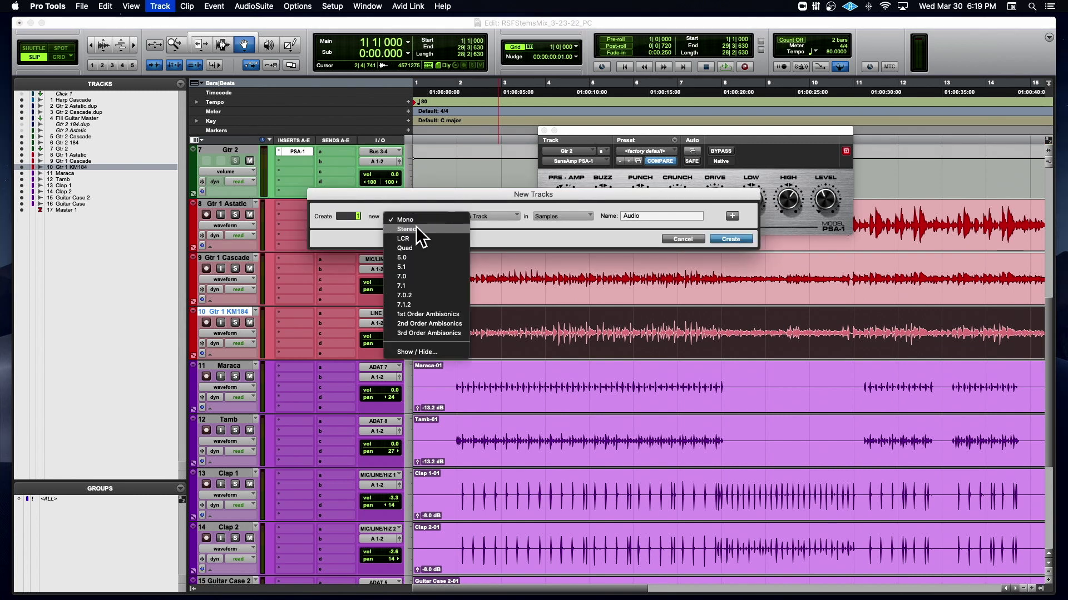
click(416, 226)
click(476, 214)
click(484, 224)
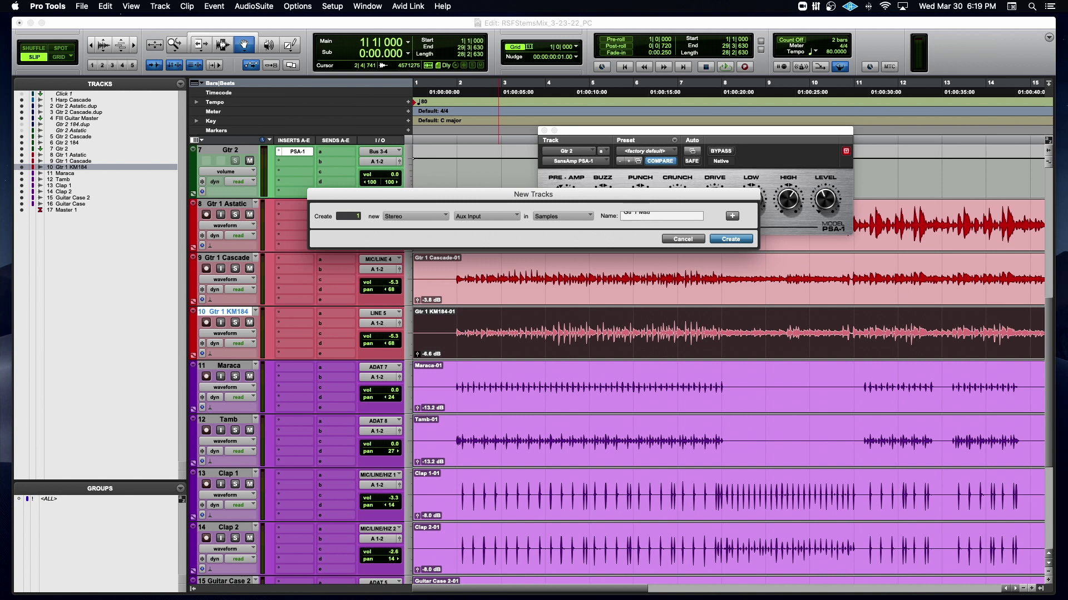
click(728, 237)
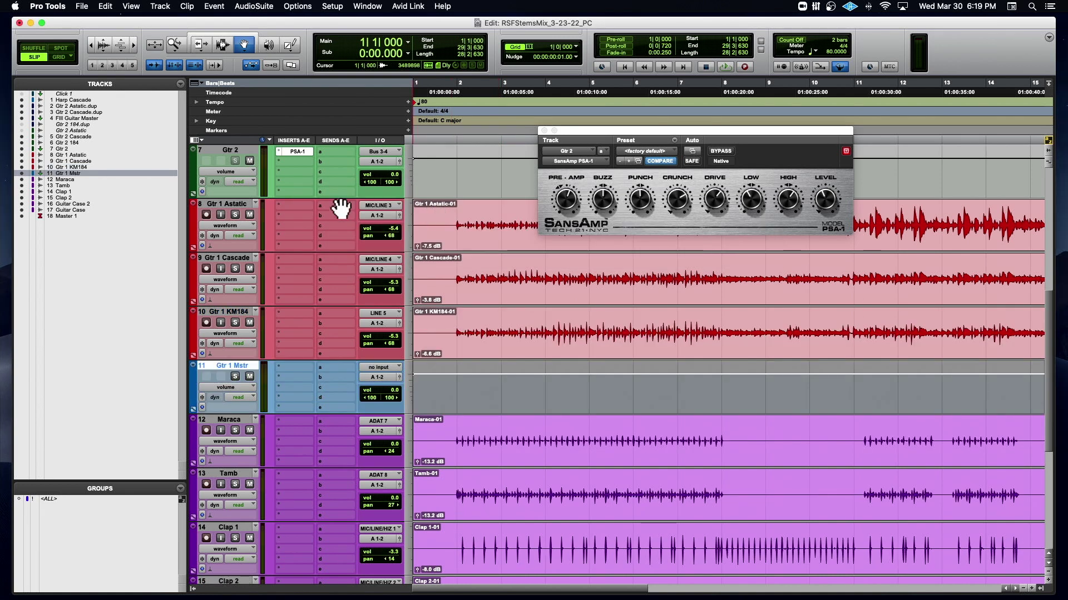
Step: Rename the Gtr 2 aux track as Gtr 2 Mstr
double_click(238, 322)
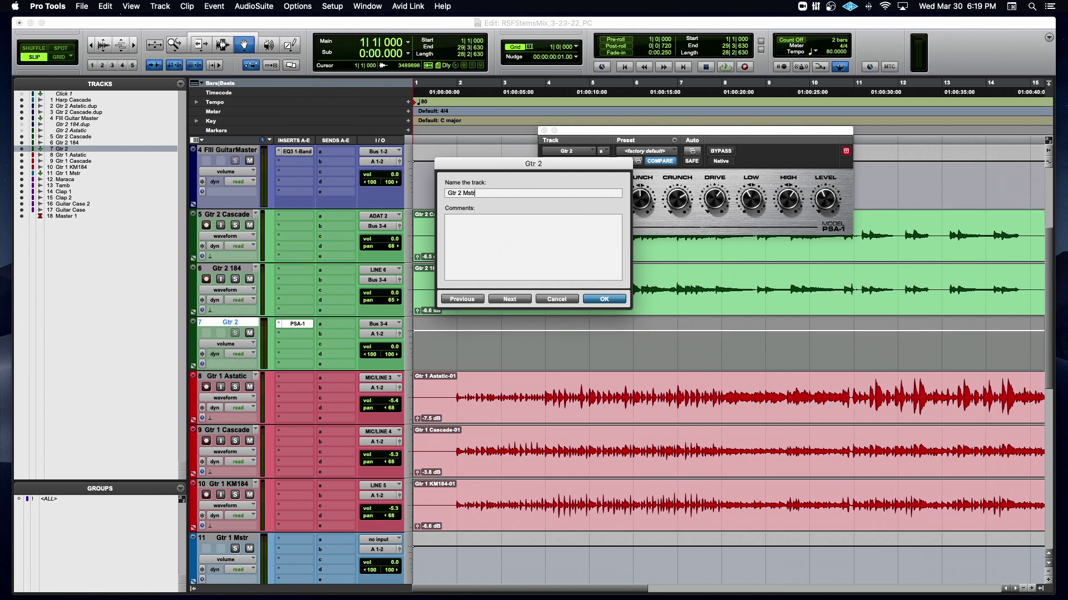
key(Return)
scroll(487, 334, down, 10)
scroll(487, 333, up, 6)
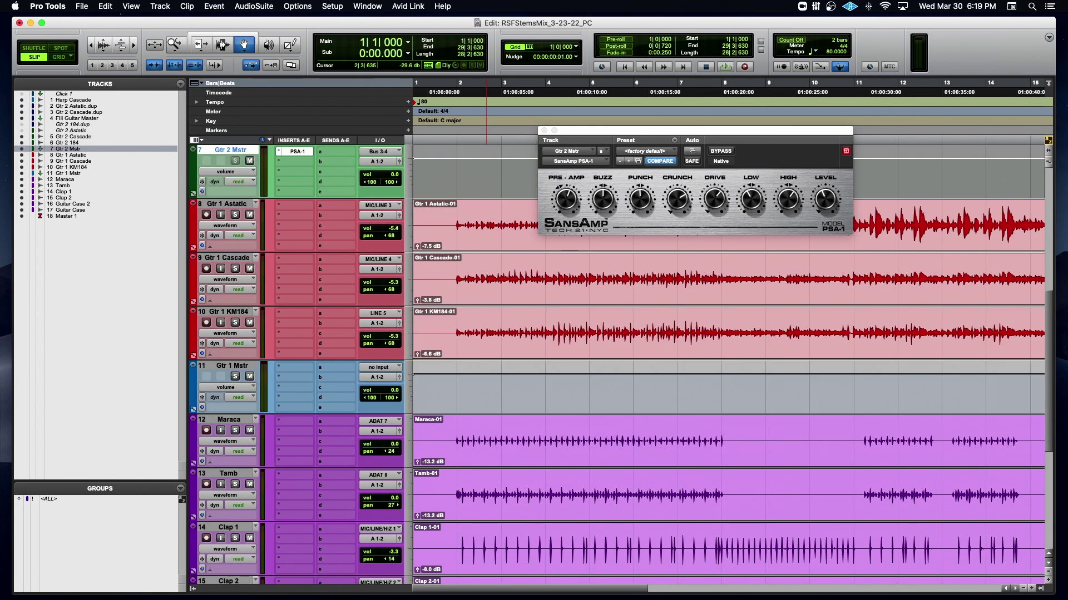
scroll(723, 362, up, 2)
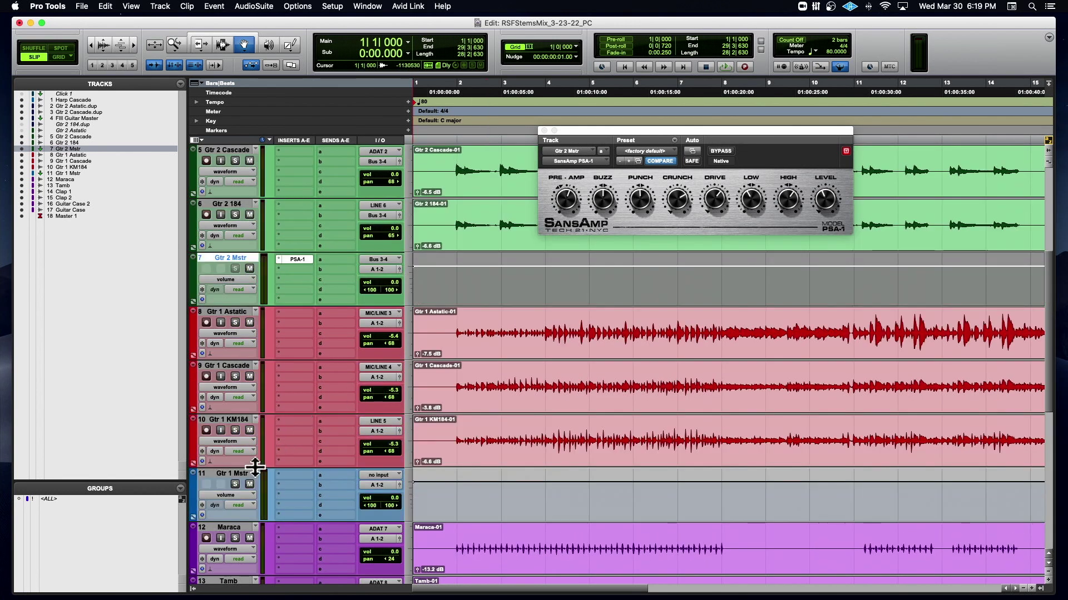
Step: Color the Gtr 1 Mstr track the same red as the Gtr 1 KM184 track
click(239, 420)
shift+click(228, 474)
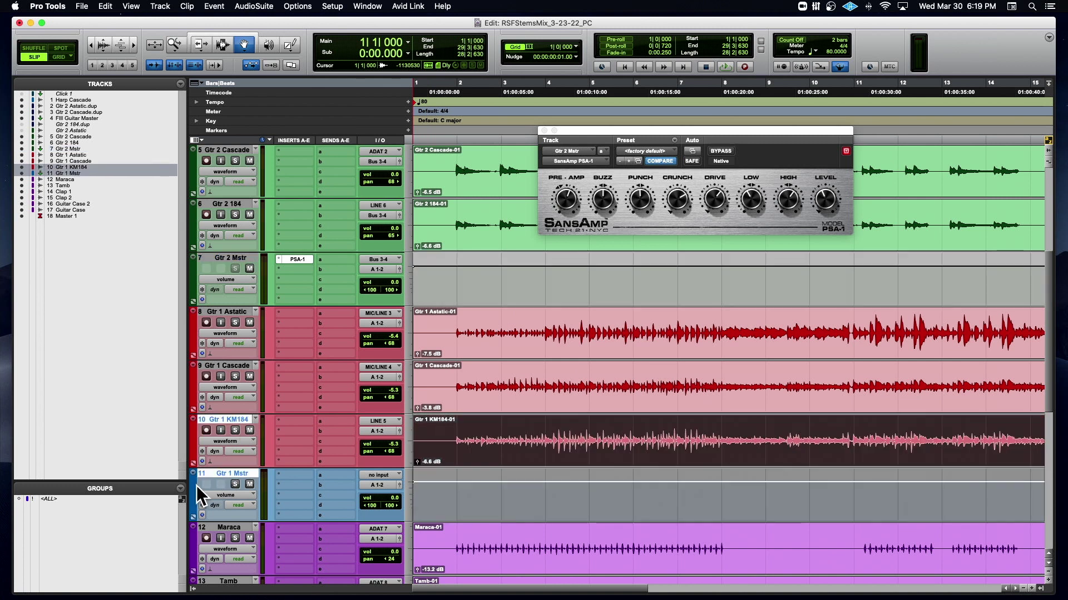
double_click(193, 488)
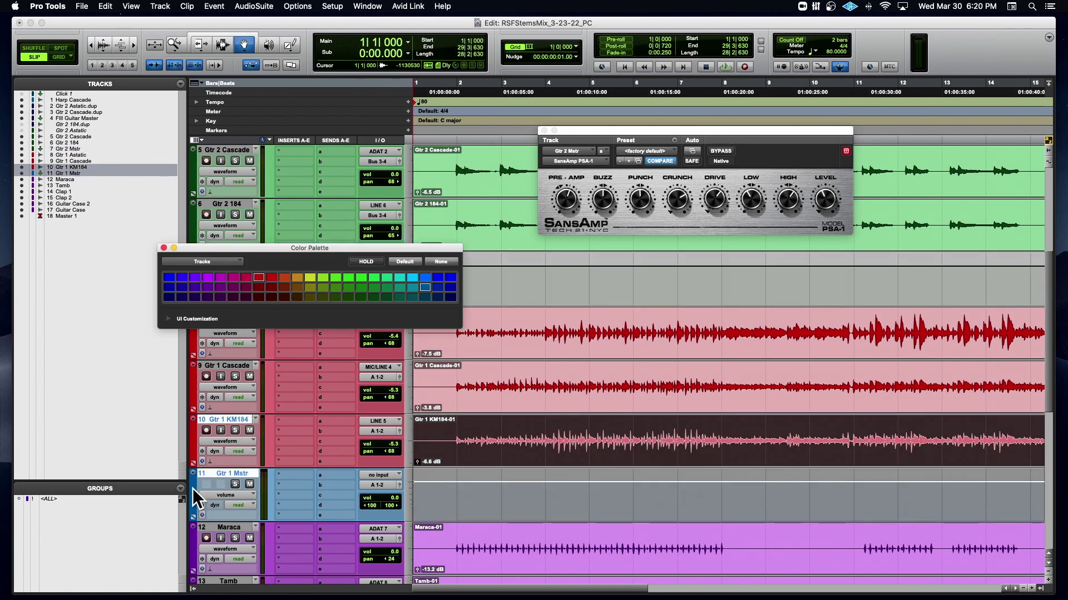
click(259, 277)
click(164, 248)
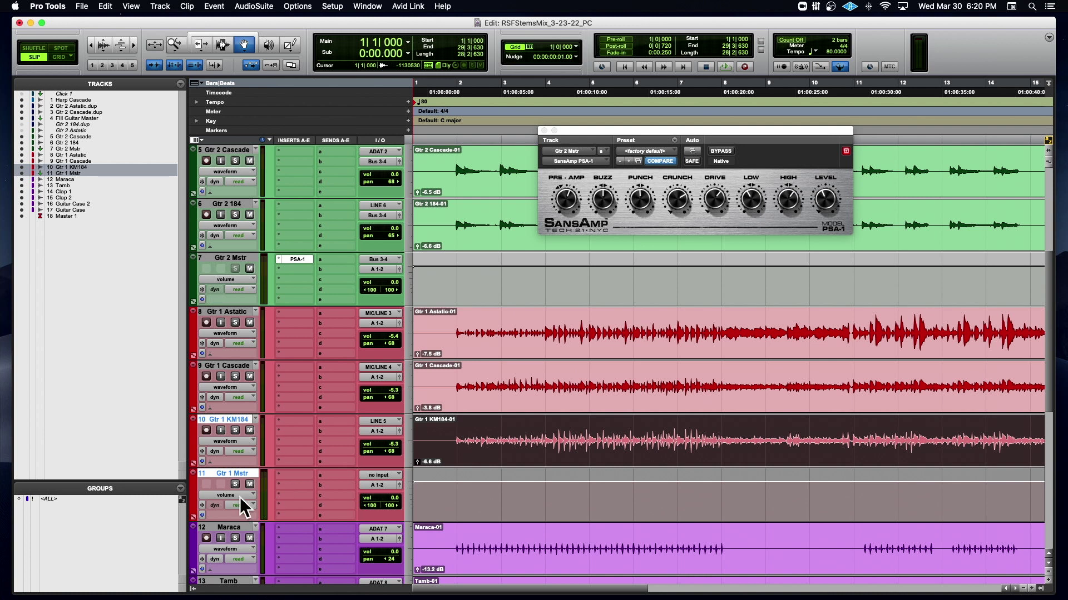
Step: Set the input of the Gtr 1 Mstr aux track to Bus 5-6 (Stereo)
scroll(239, 493, down, 5)
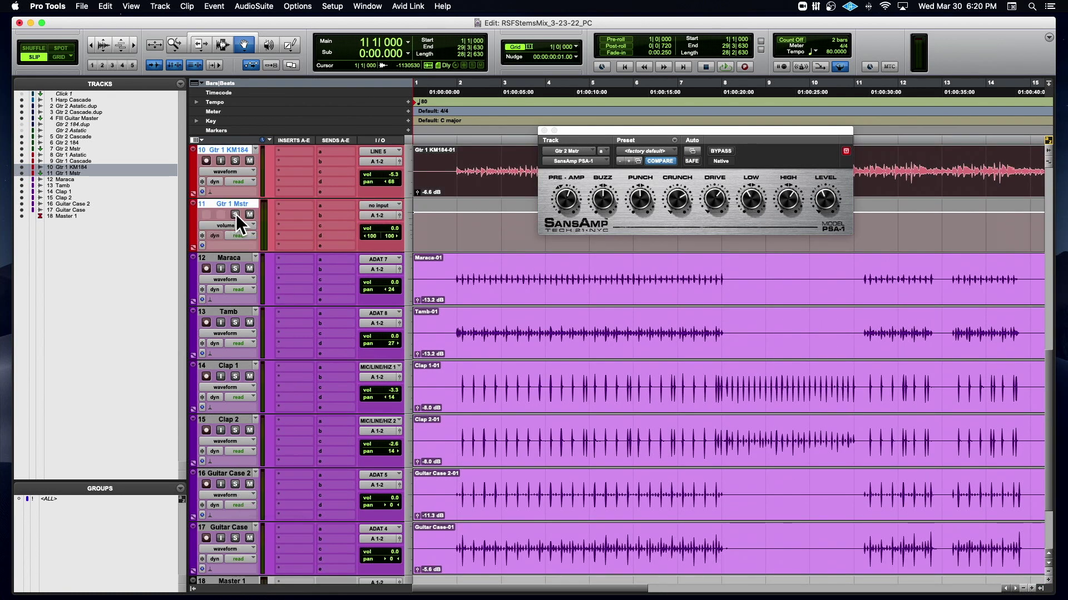
click(371, 206)
mouse_move(371, 216)
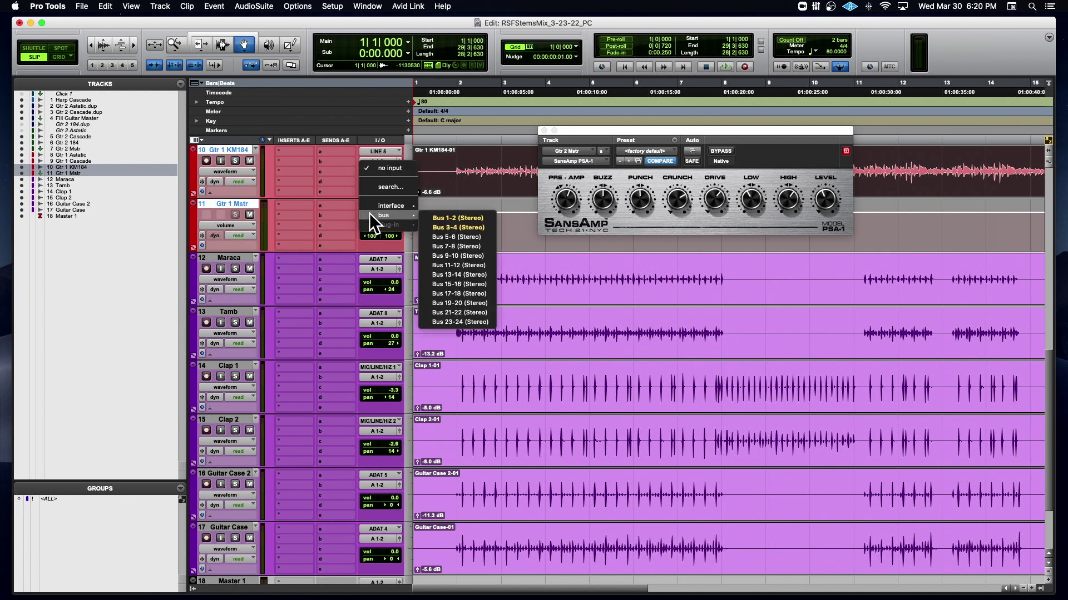
click(463, 239)
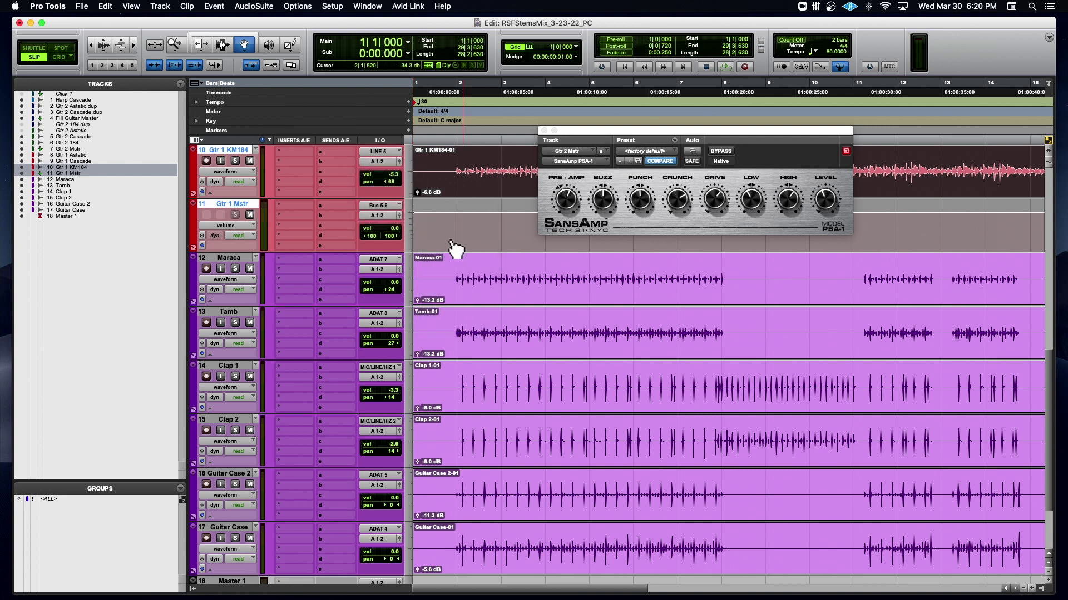
Step: Route the outputs of Gtr 1 Astatic, Gtr 1 Cascade and Gtr 1 KM184 to Bus 5-6 (Stereo)
scroll(294, 226, up, 3)
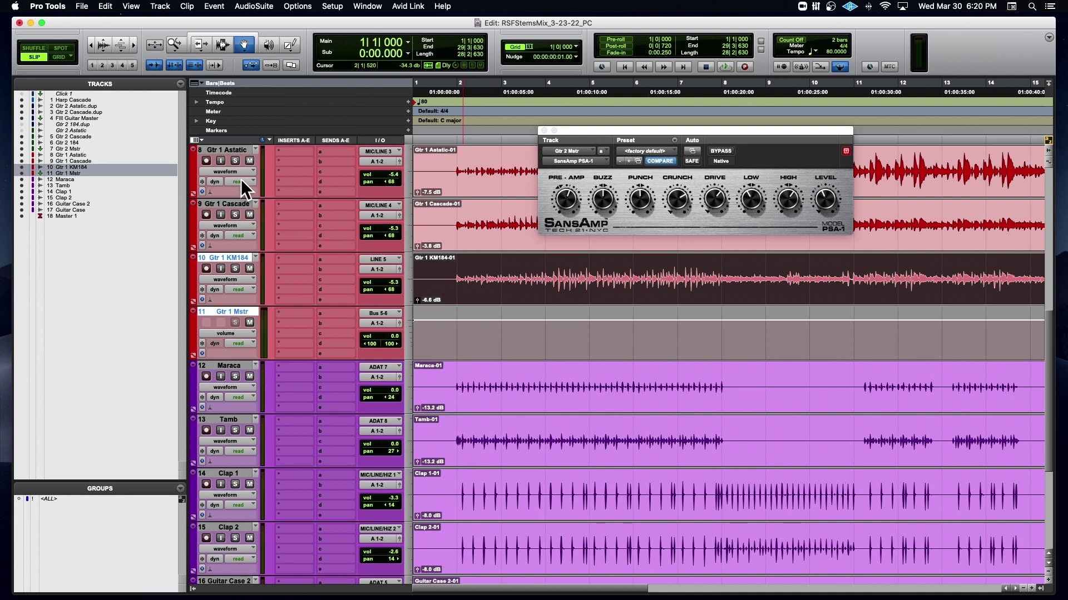
click(366, 161)
mouse_move(369, 171)
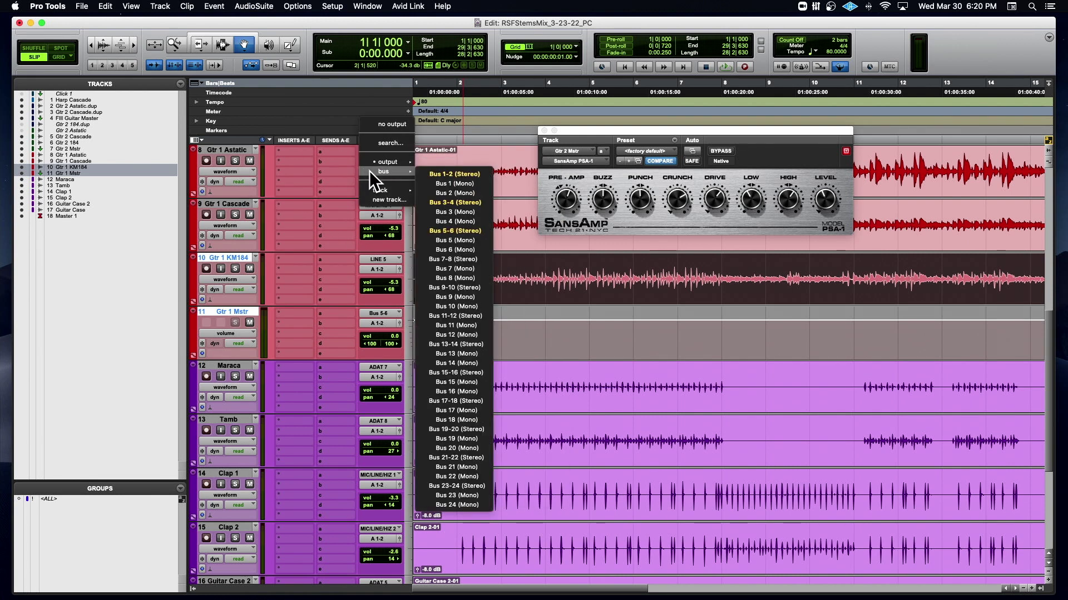
click(451, 229)
click(375, 215)
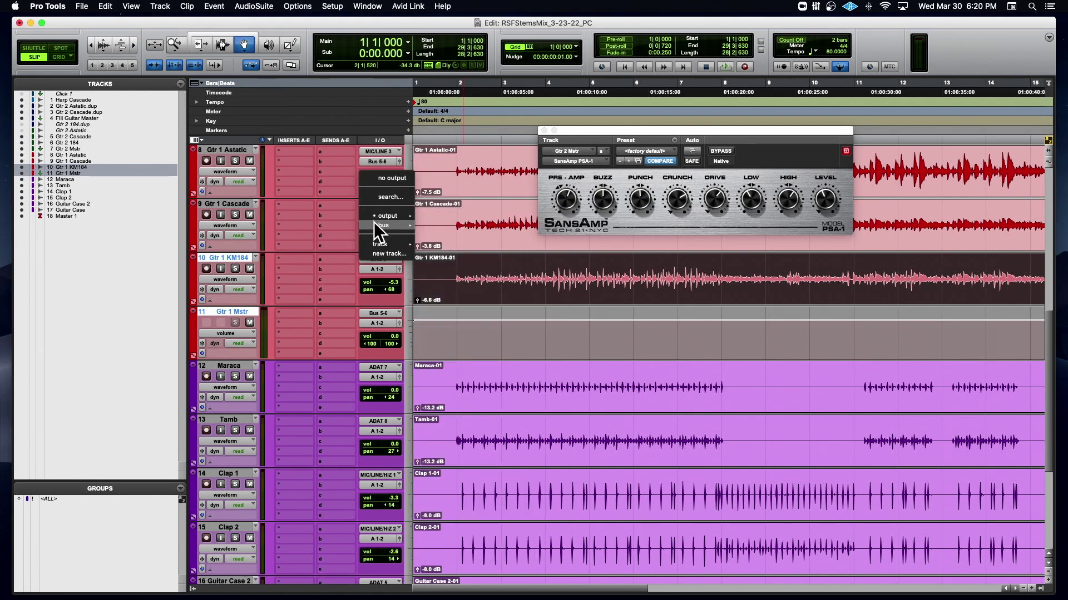
mouse_move(384, 225)
click(458, 285)
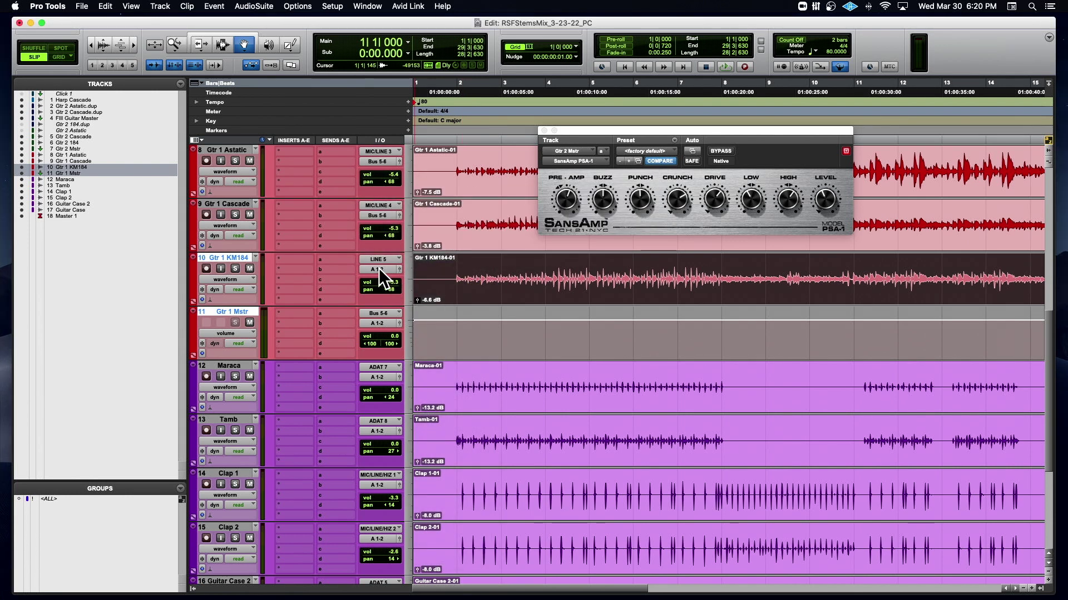
click(379, 268)
mouse_move(378, 279)
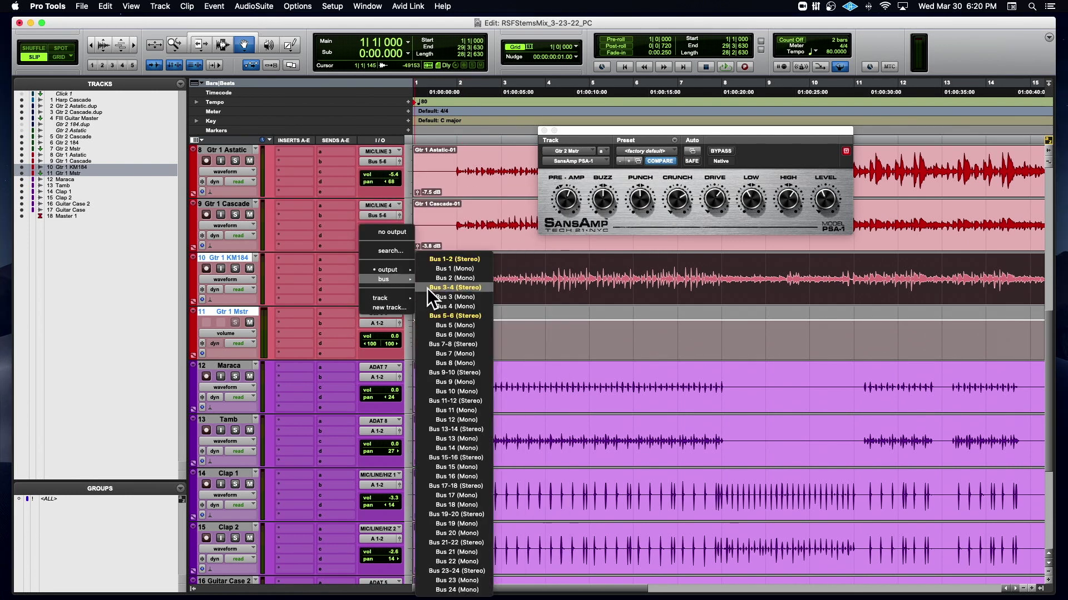
click(448, 315)
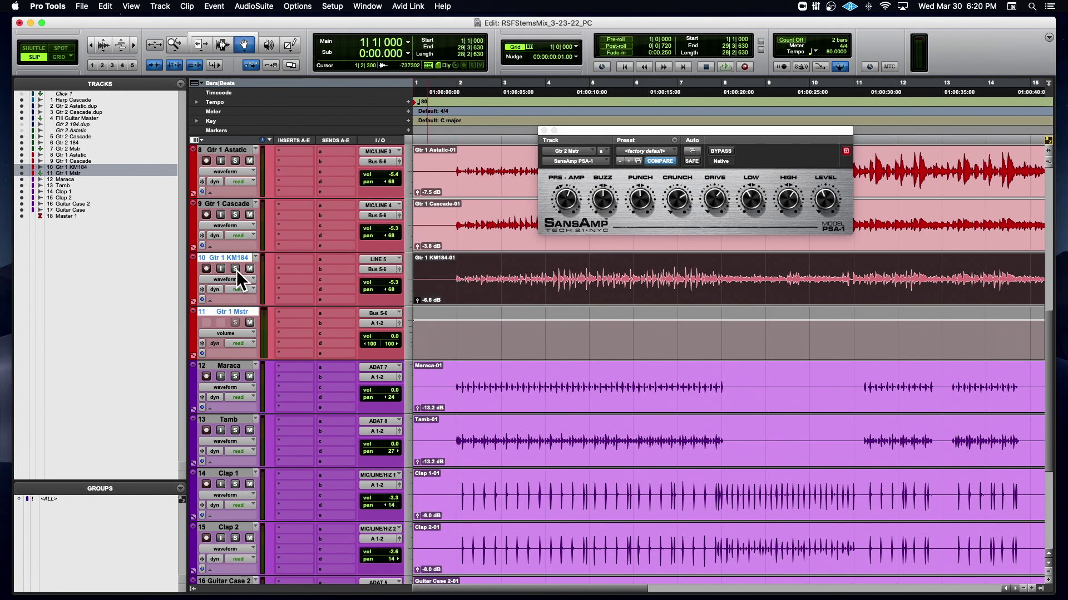
Step: Check the Gtr 1 routing by soloing its three tracks in playback and toggling the Gtr 1 Mstr mute, then clear the solos
key(space)
click(235, 160)
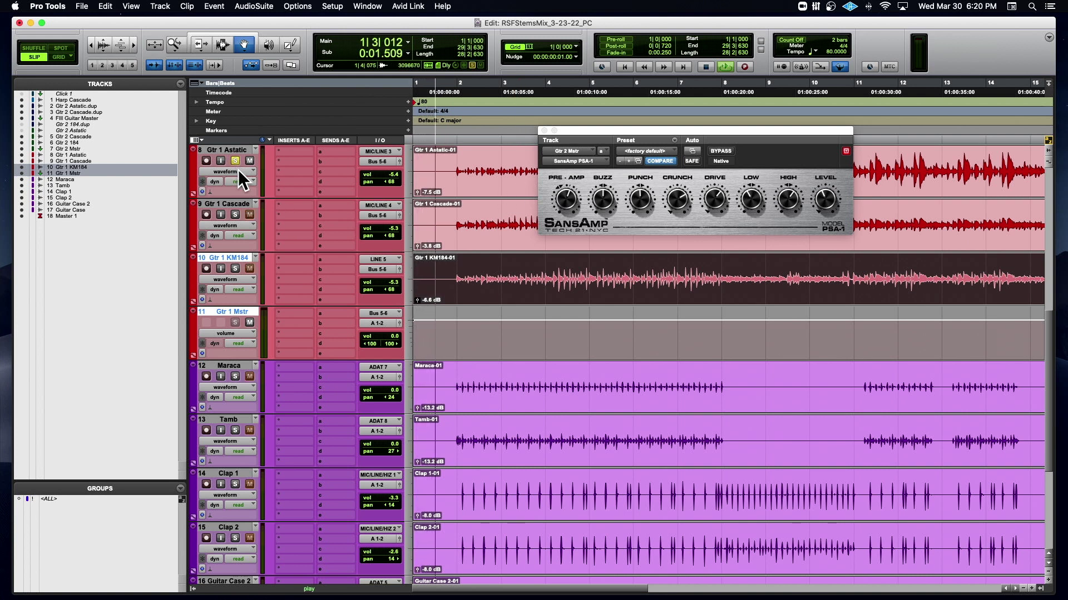
click(234, 214)
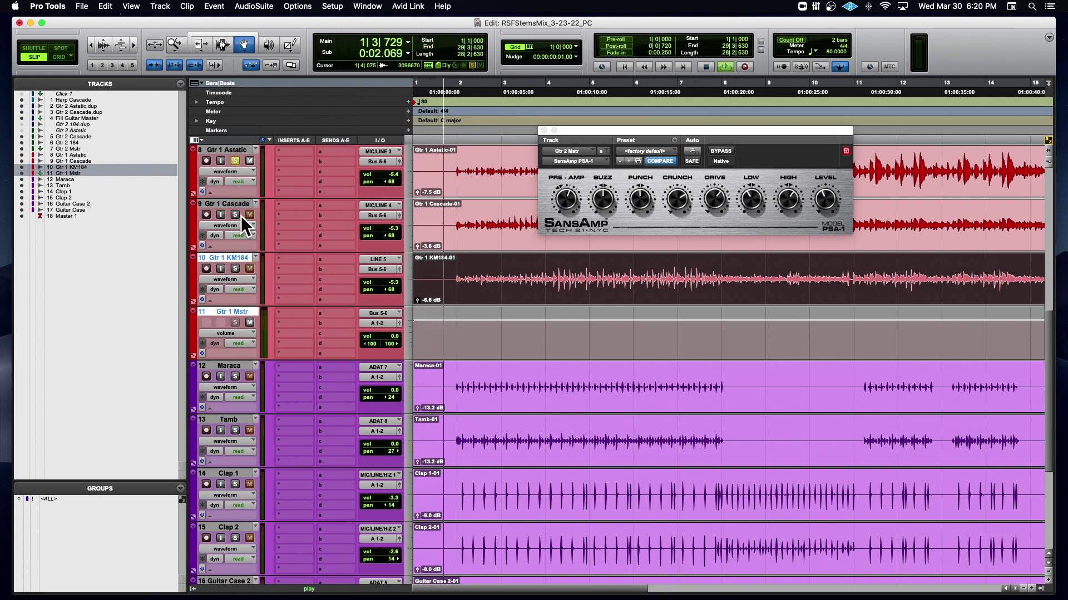
click(235, 267)
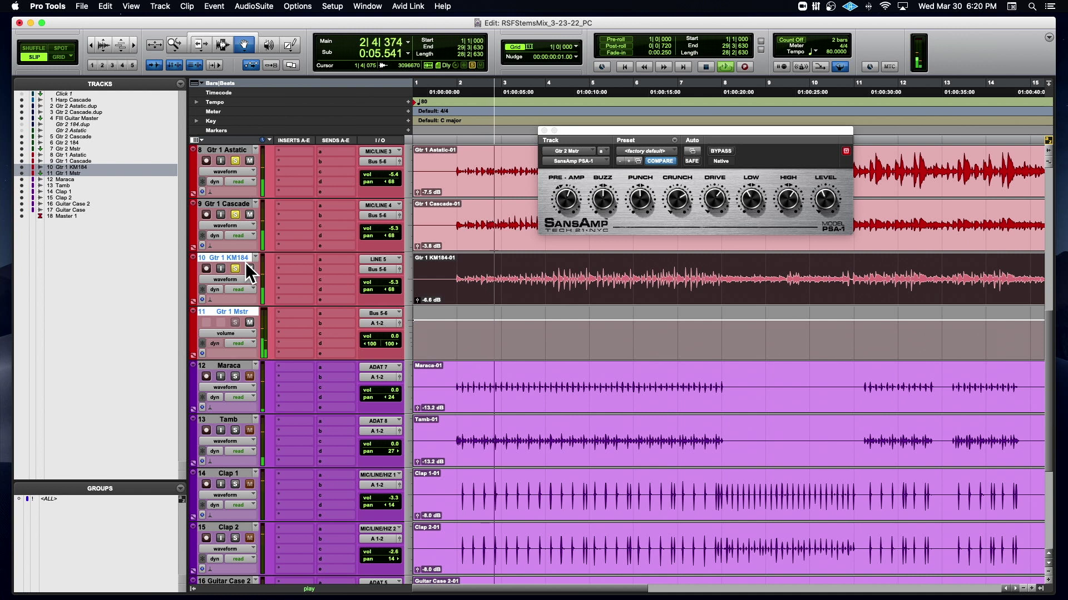
click(250, 323)
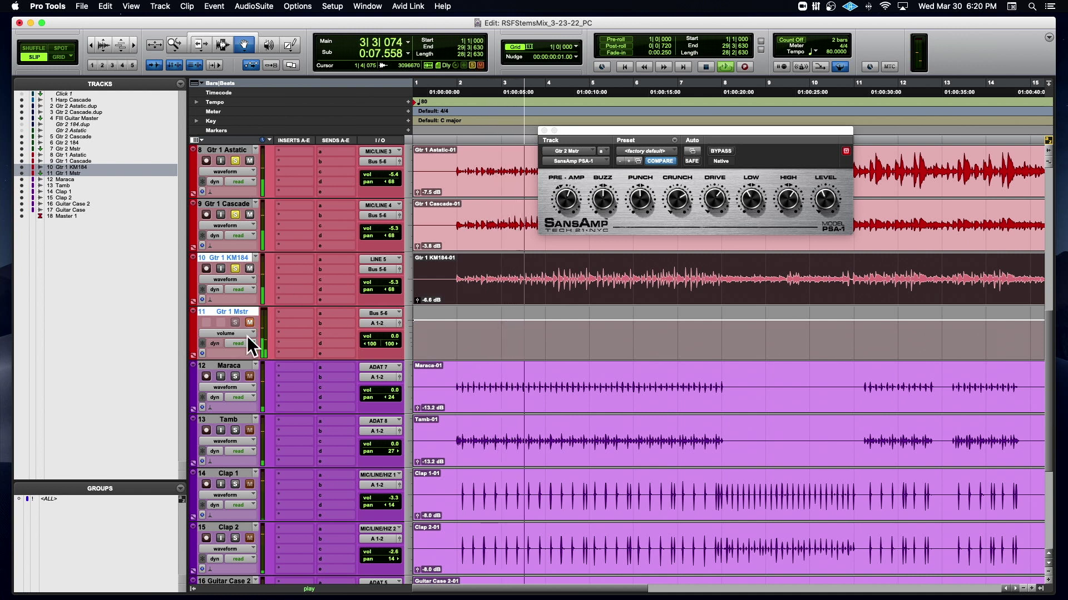
click(249, 324)
alt+click(235, 270)
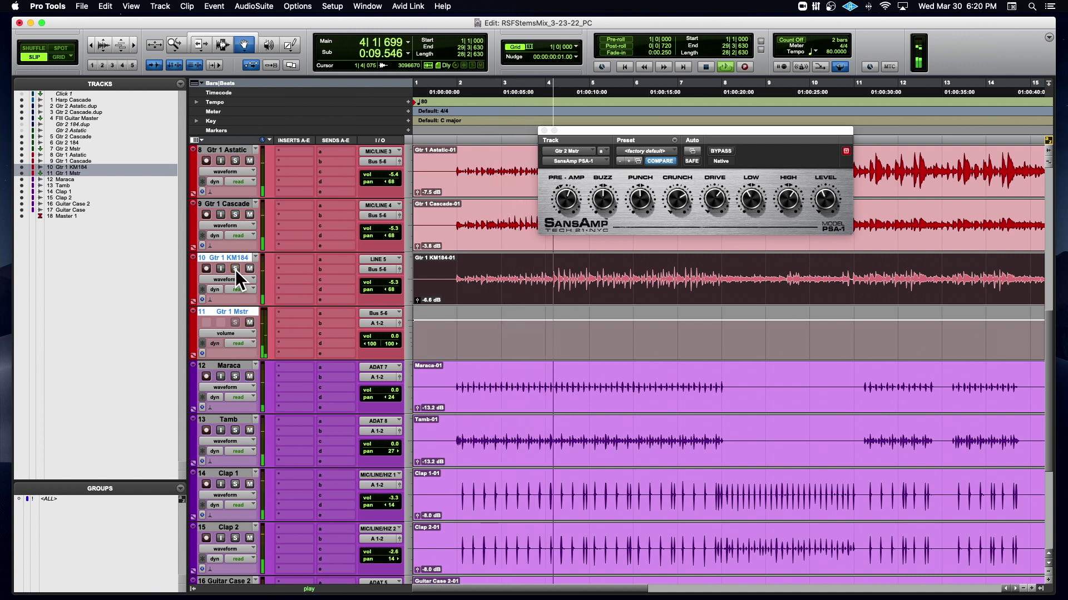
key(space)
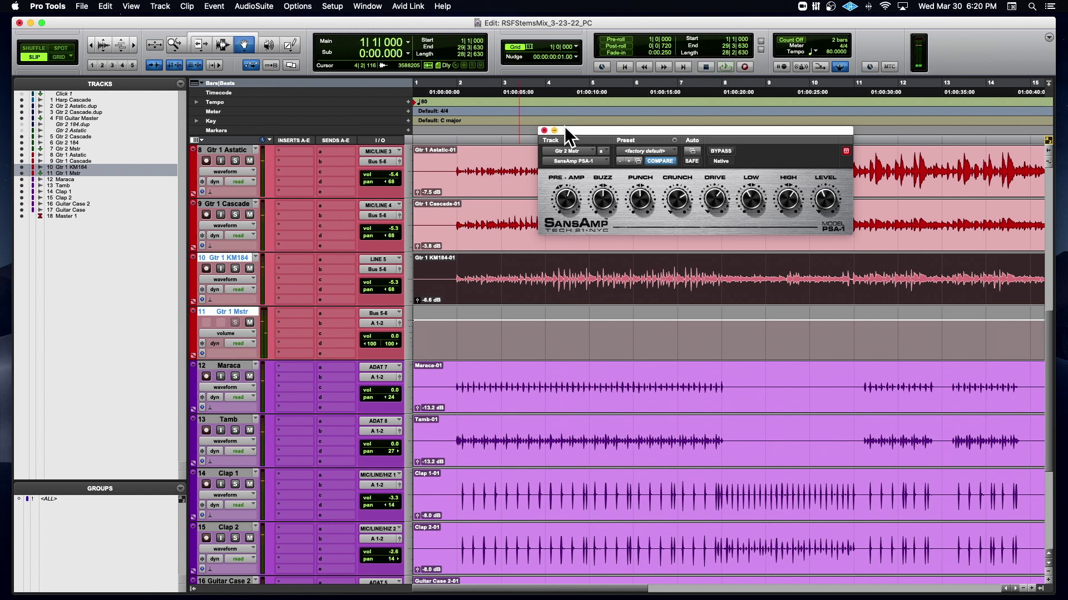
Step: Close the SansAmp plug-in window and set the Gtr 1 Mstr volume to -0.7 dB while playing back the mix
drag(565, 126, 592, 128)
click(576, 130)
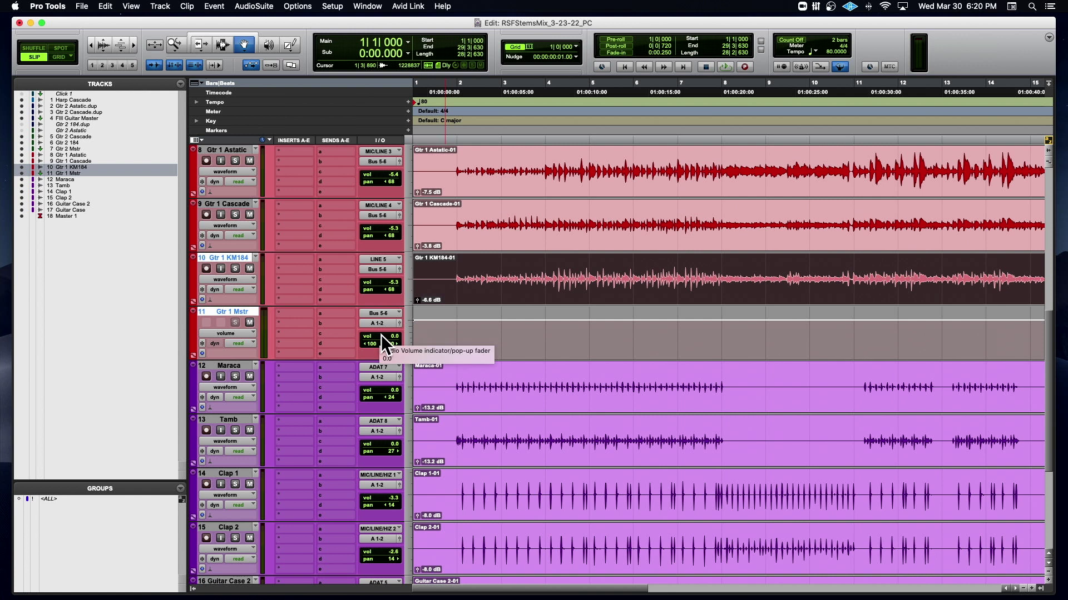
click(243, 311)
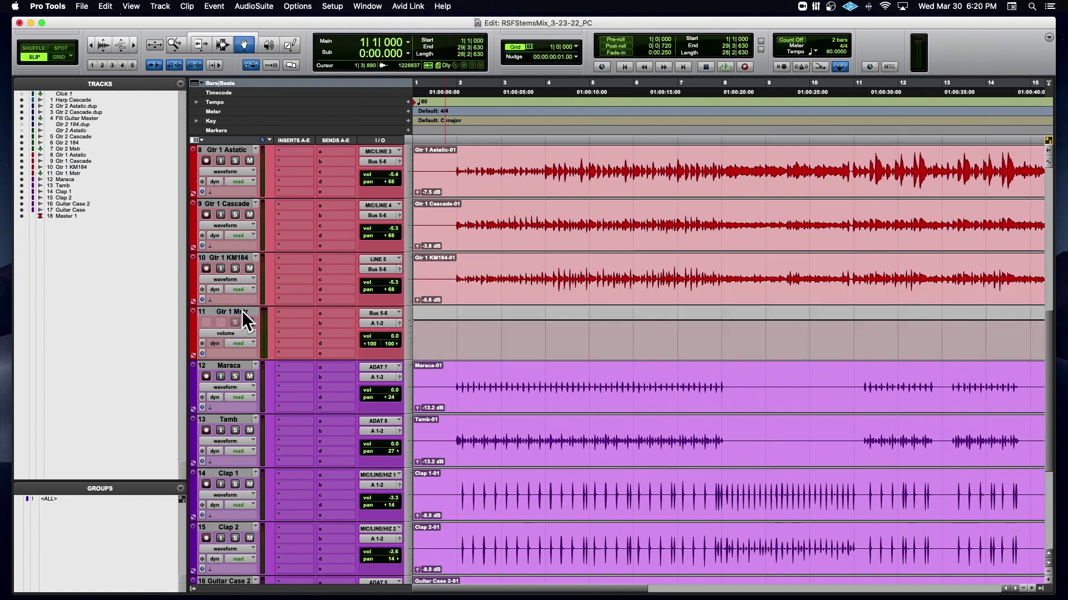
key(space)
click(382, 333)
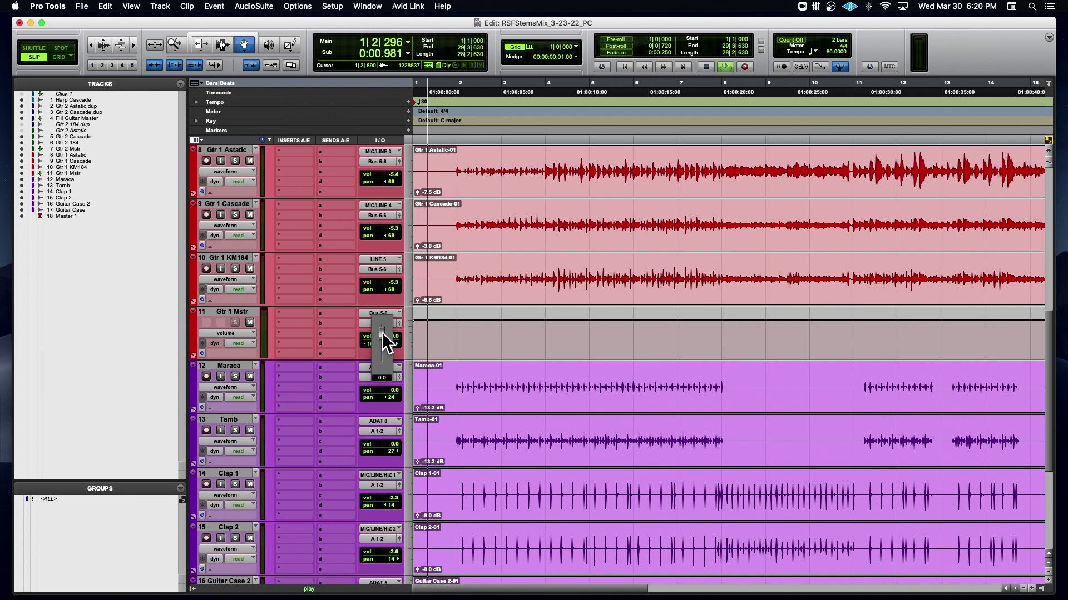
mouse_move(382, 332)
mouse_down()
mouse_move(383, 373)
mouse_move(385, 332)
mouse_up()
key(space)
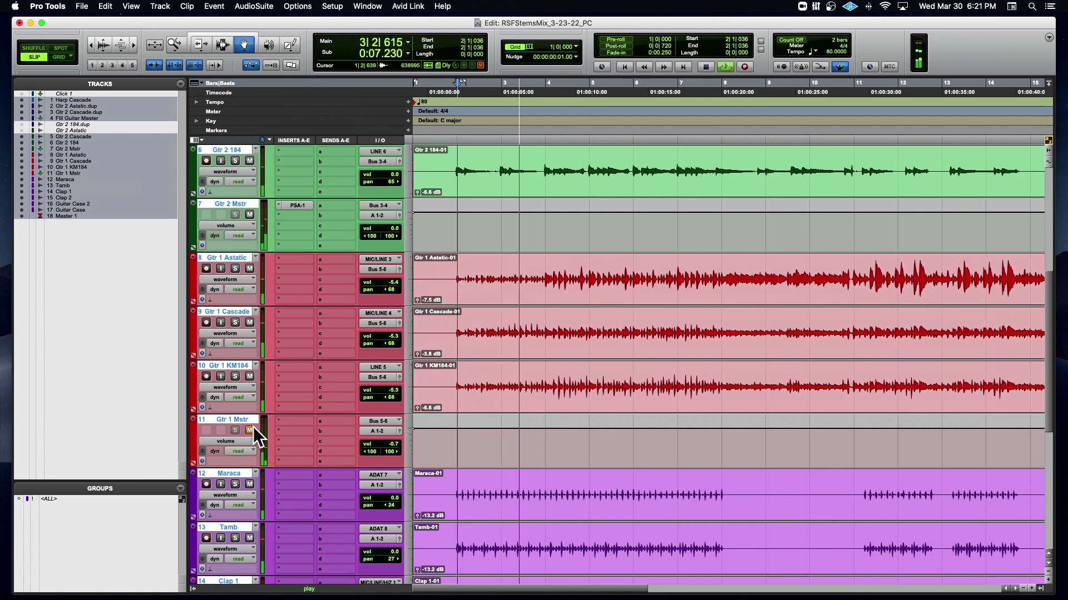
key(space)
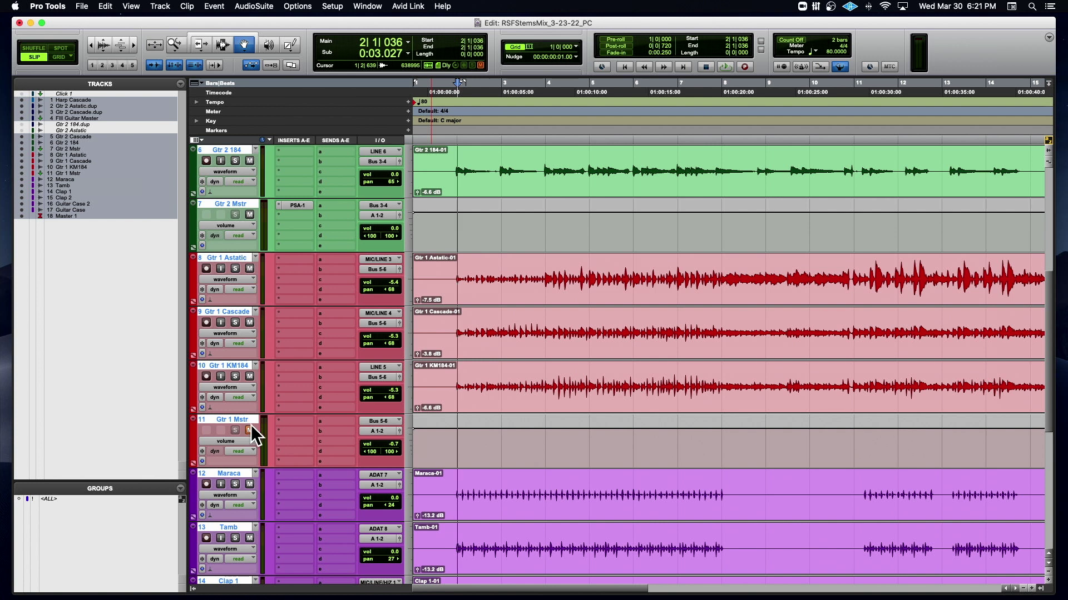
Step: Leave only the Gtr 1 Mstr track selected and set the Pencil tool to Line
alt+click(246, 419)
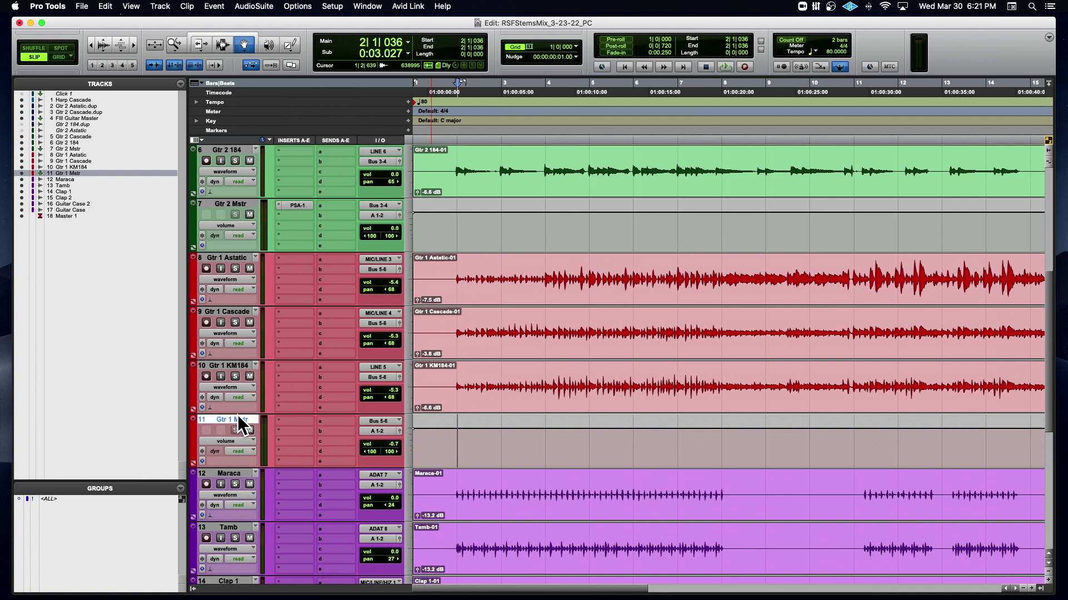
key(super+bracketright)
key(super+bracketright)
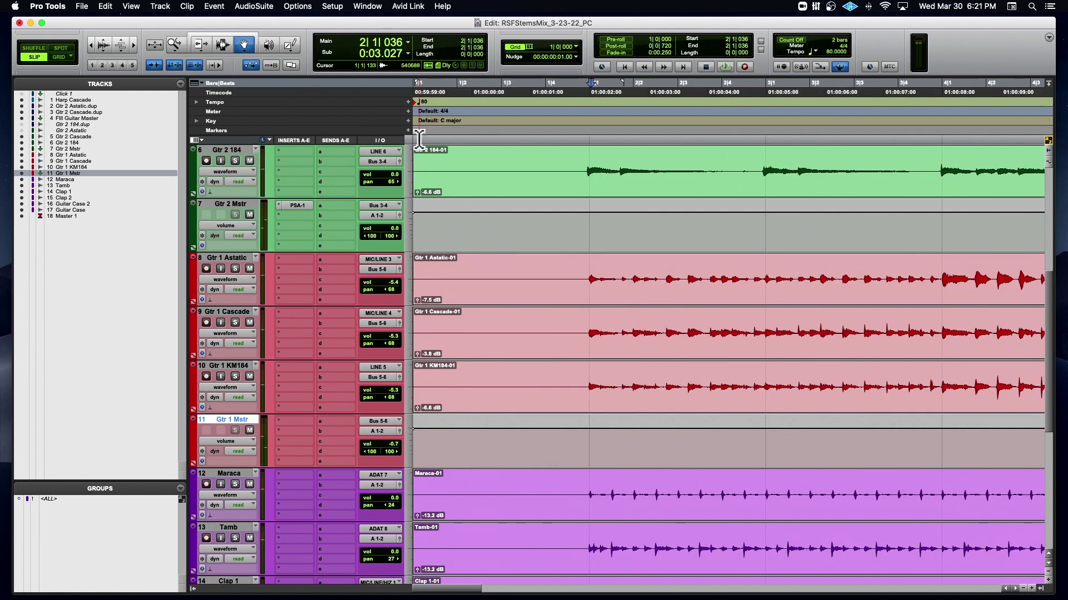
click(290, 44)
click(290, 44)
click(286, 44)
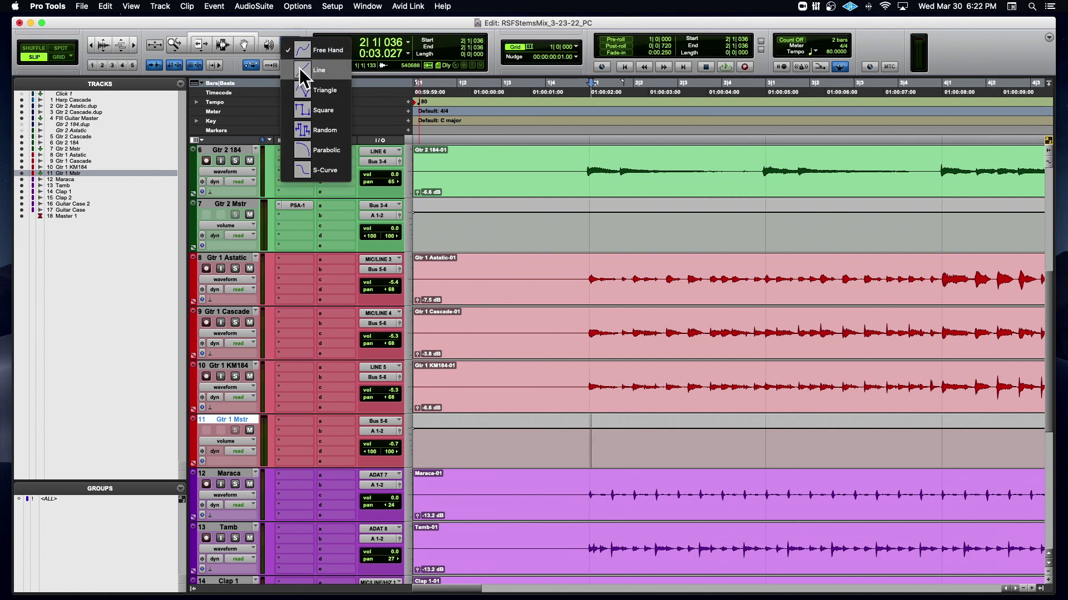
click(299, 69)
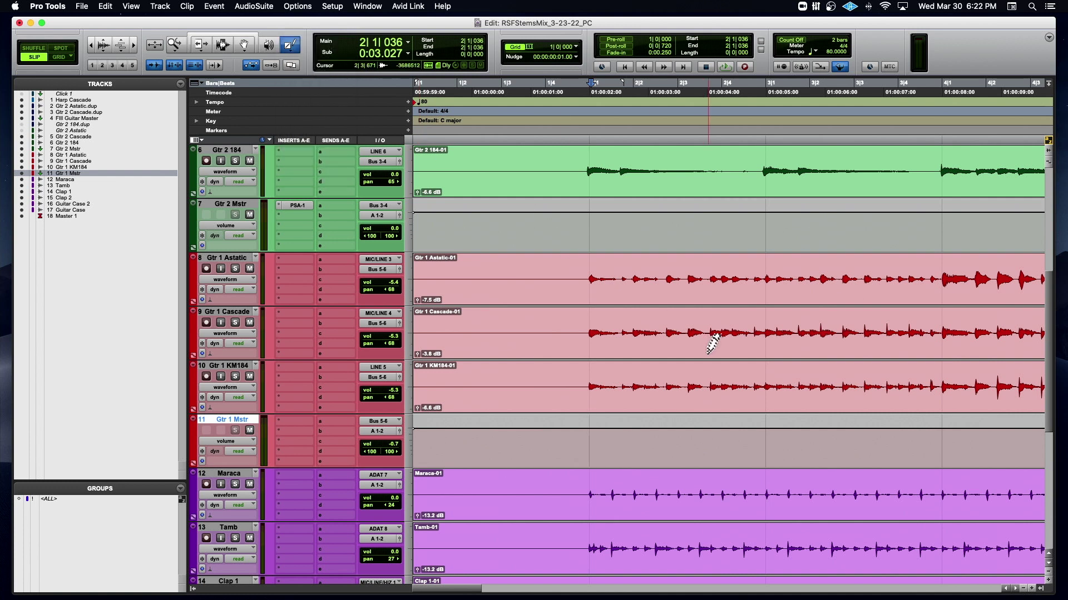
Step: Play the mix from just before bar 2 and again from just before bar 4 to judge where the Gtr 1 level should change
click(588, 128)
key(space)
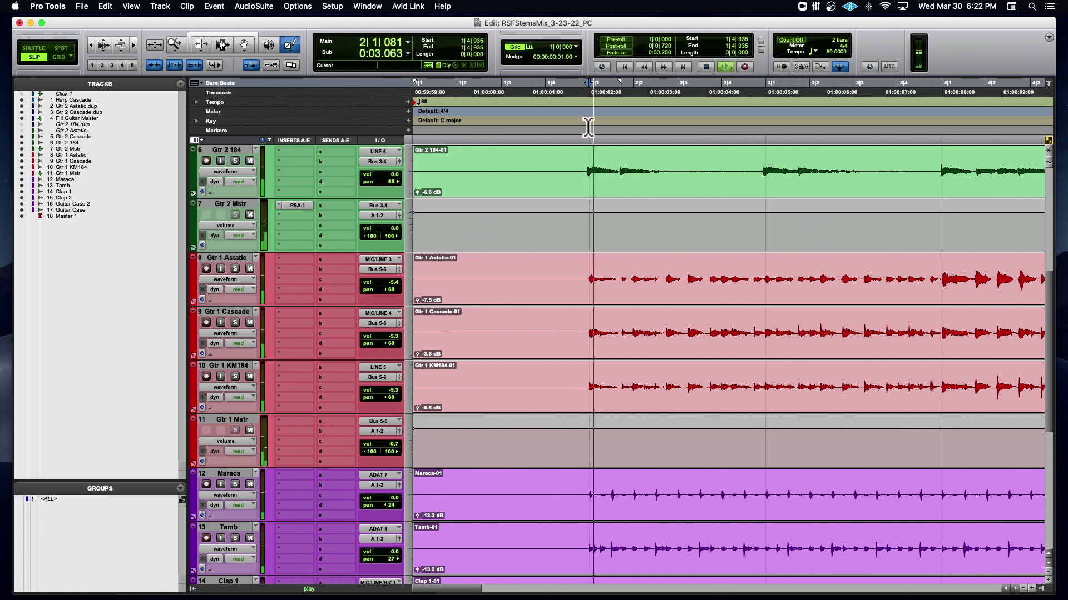
key(super+bracketleft)
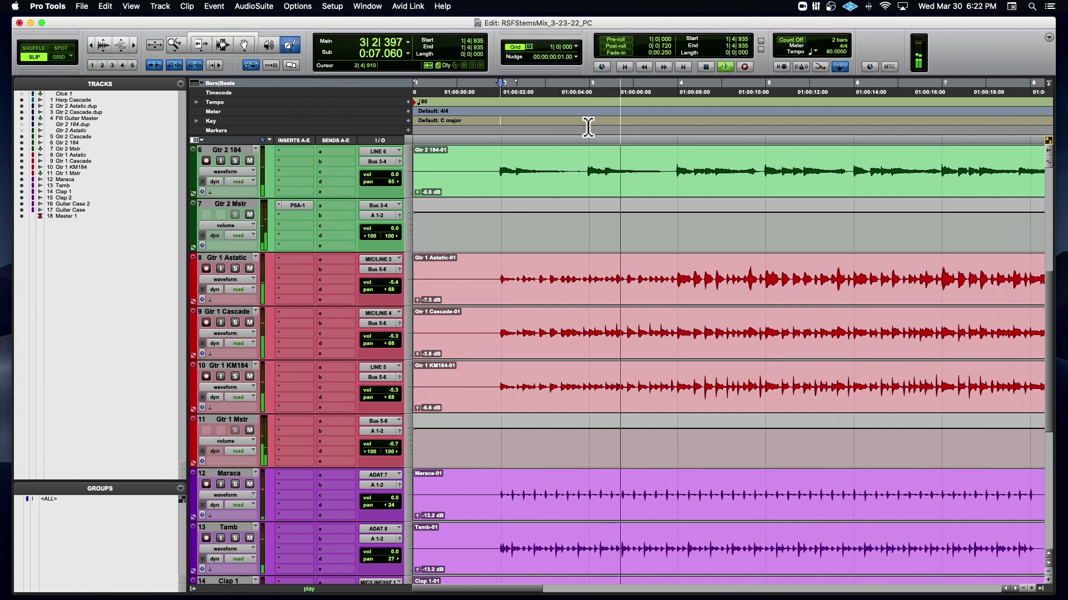
scroll(588, 128, right, 1)
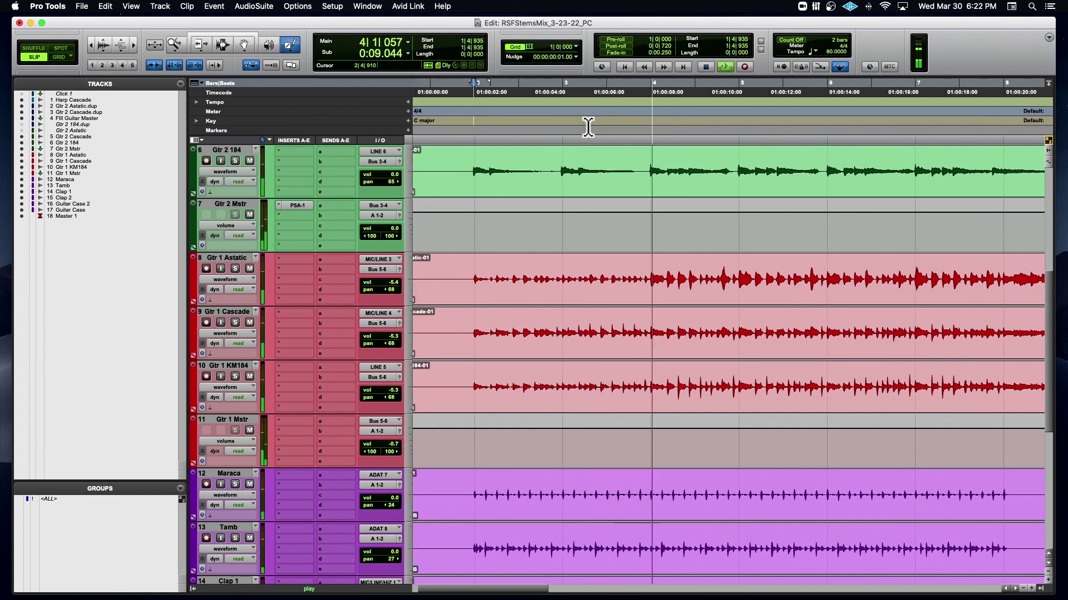
key(space)
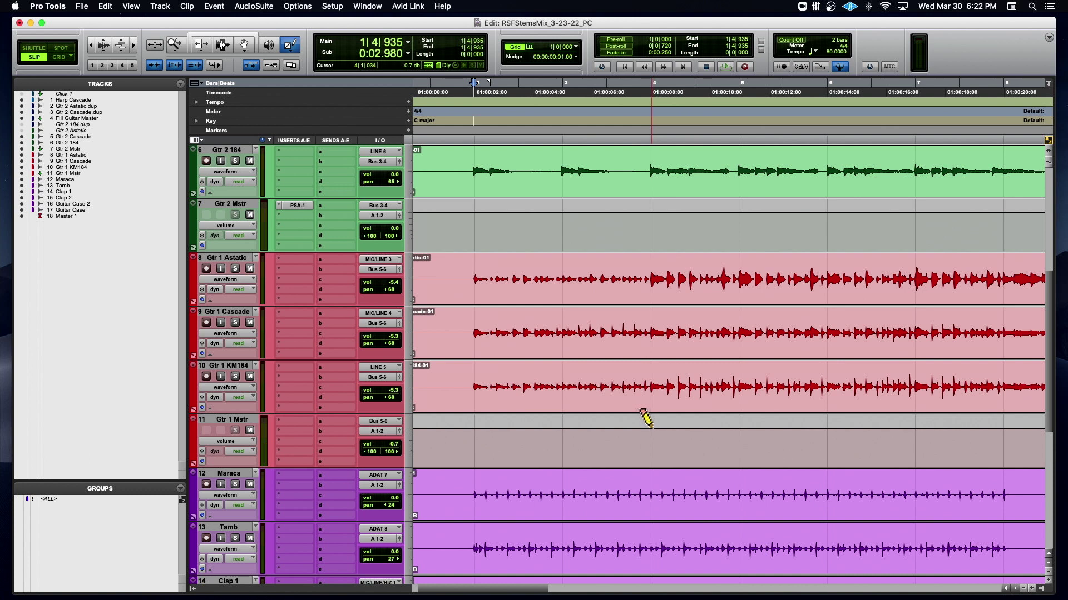
click(649, 136)
key(space)
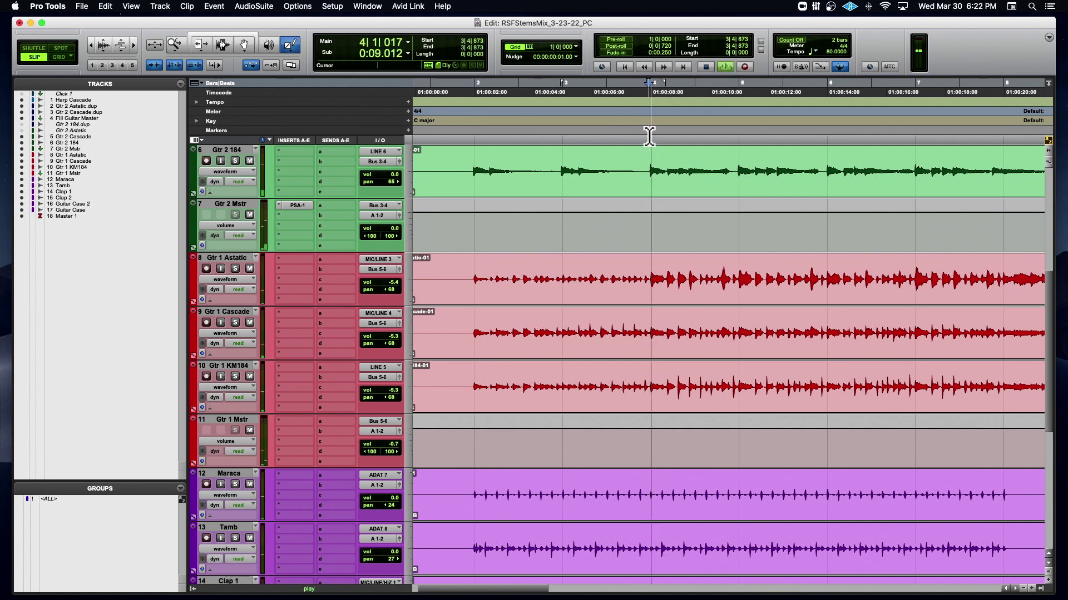
key(space)
key(super+bracketright)
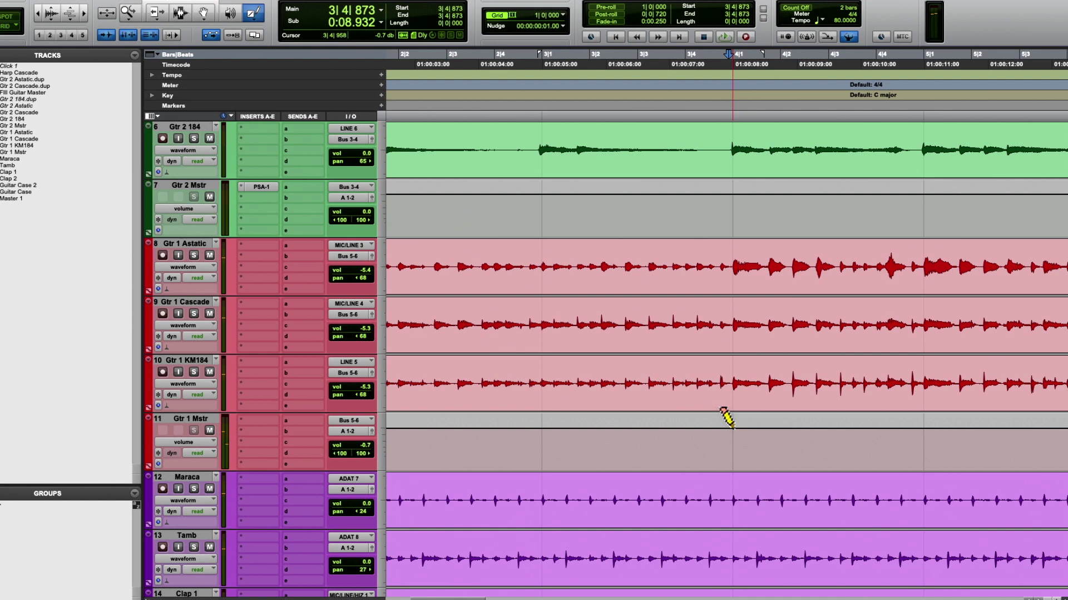
Step: Try a volume ramp on Gtr 1 Mstr rising from about -21 dB just before bar 2 up to bar 5, audition it and undo it
key(super+bracketleft)
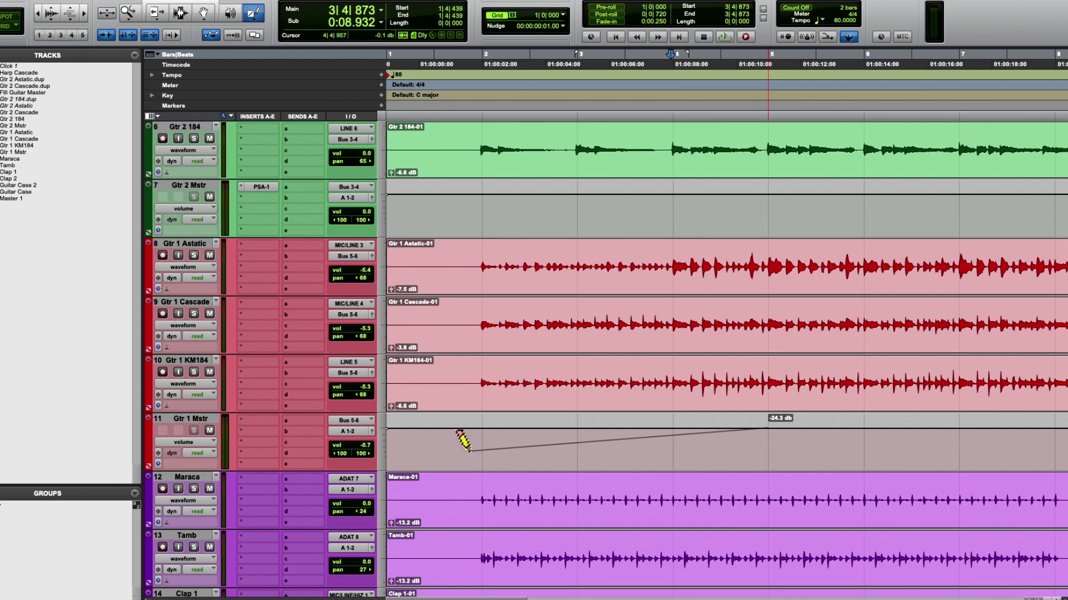
drag(469, 450, 467, 448)
click(470, 79)
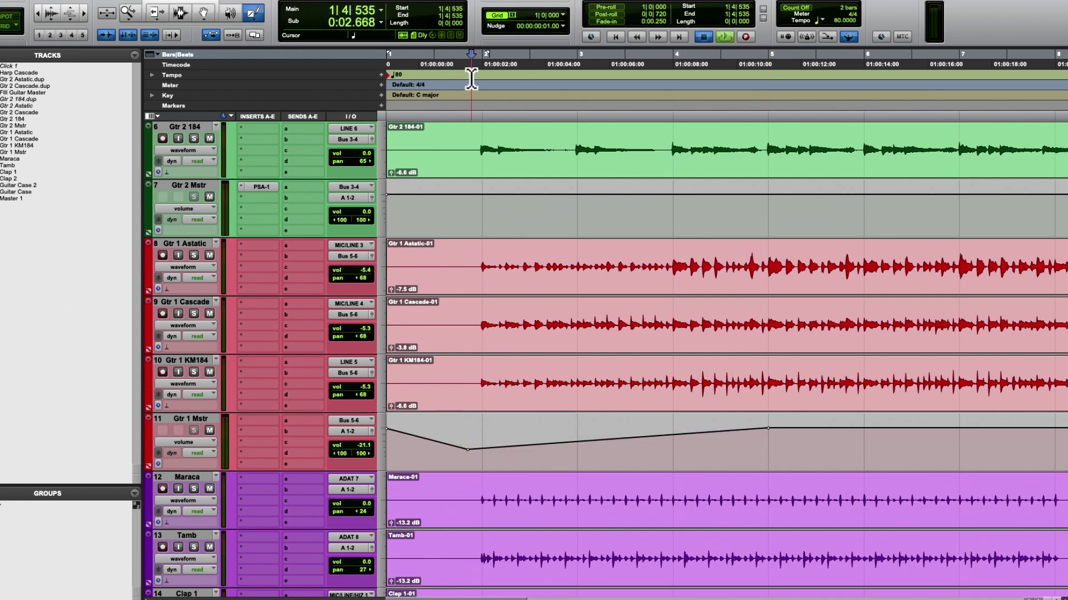
key(space)
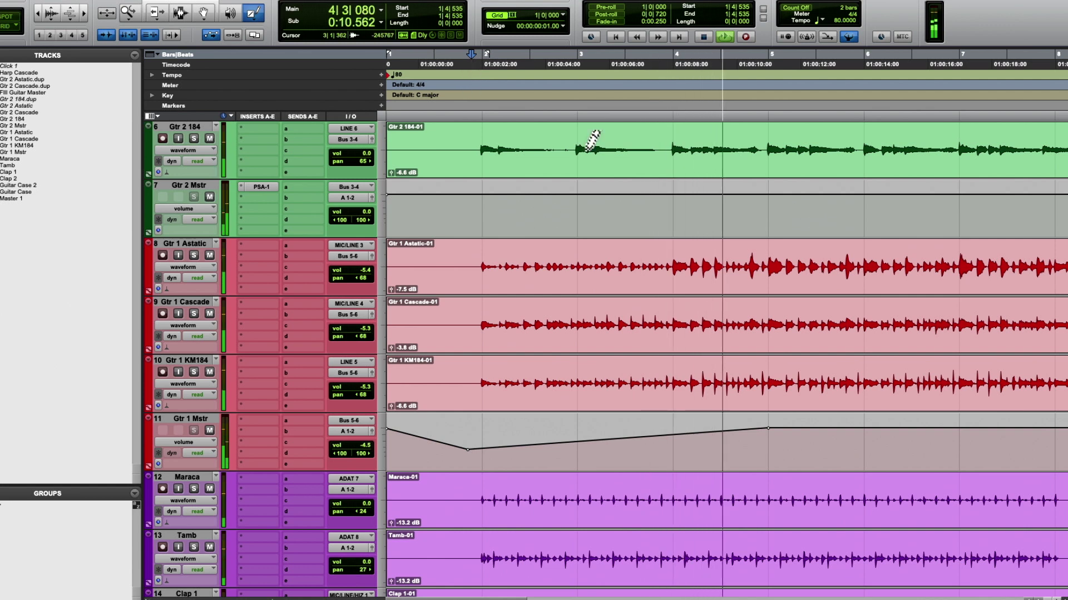
key(space)
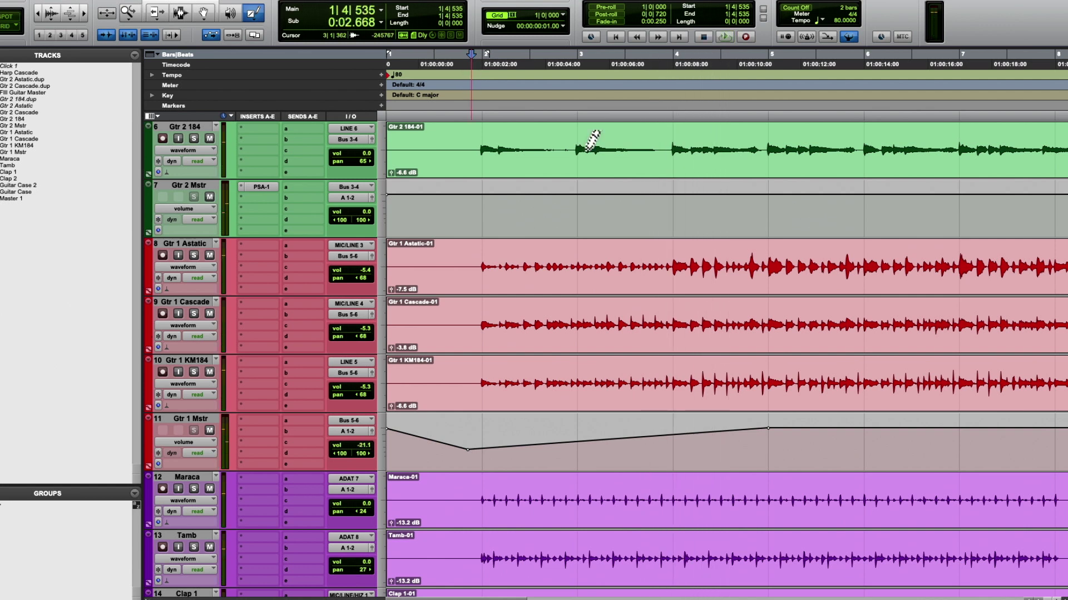
key(super+z)
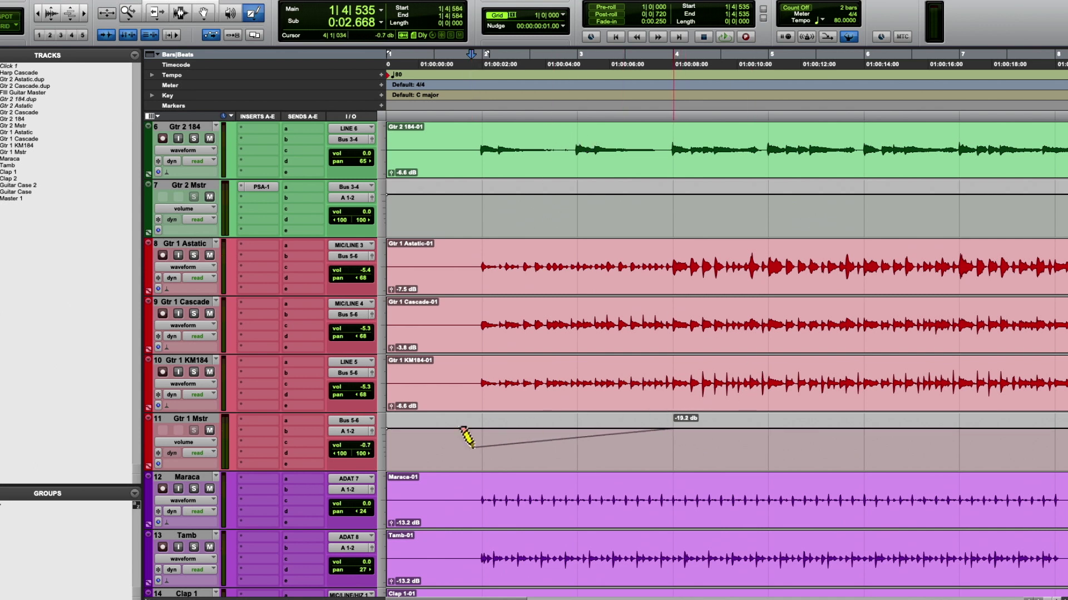
Step: Draw a volume ramp on Gtr 1 Mstr rising from about -23 dB just before bar 2 up to bar 4, and play it back
drag(470, 451, 471, 450)
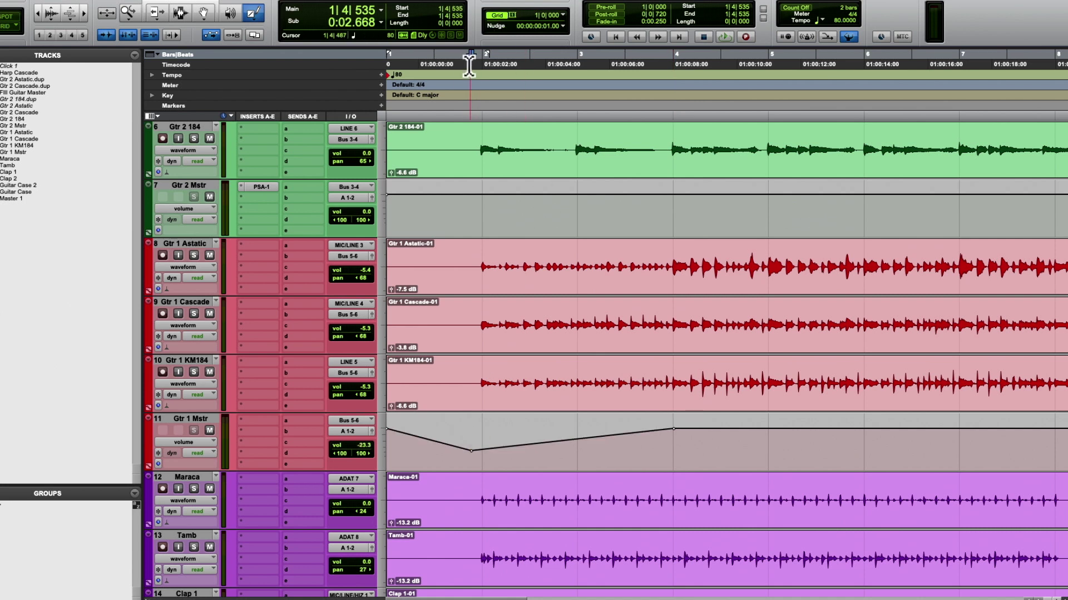
key(space)
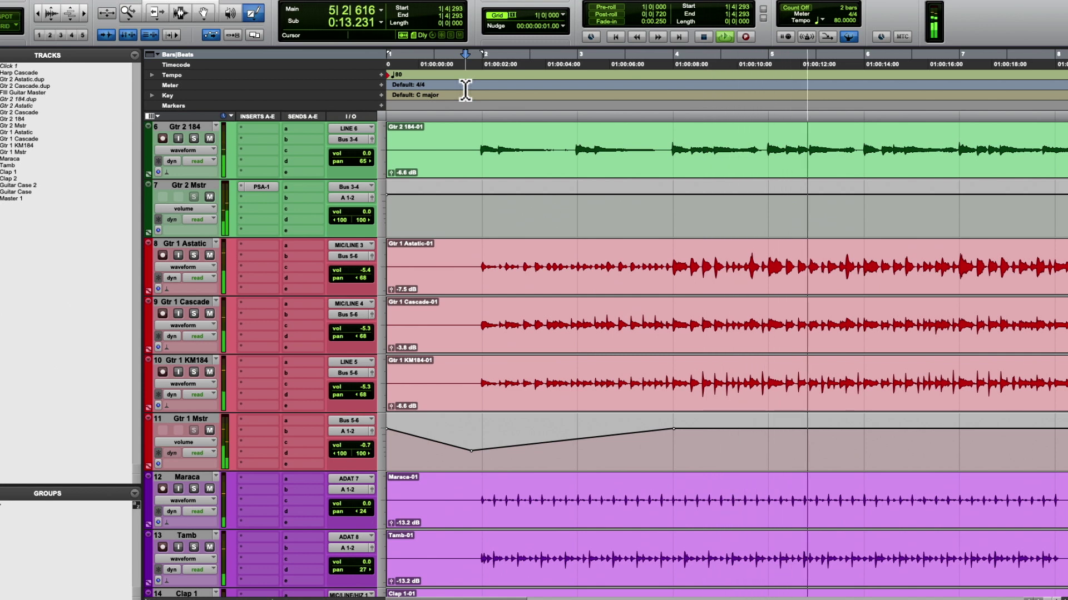
key(super+bracketleft)
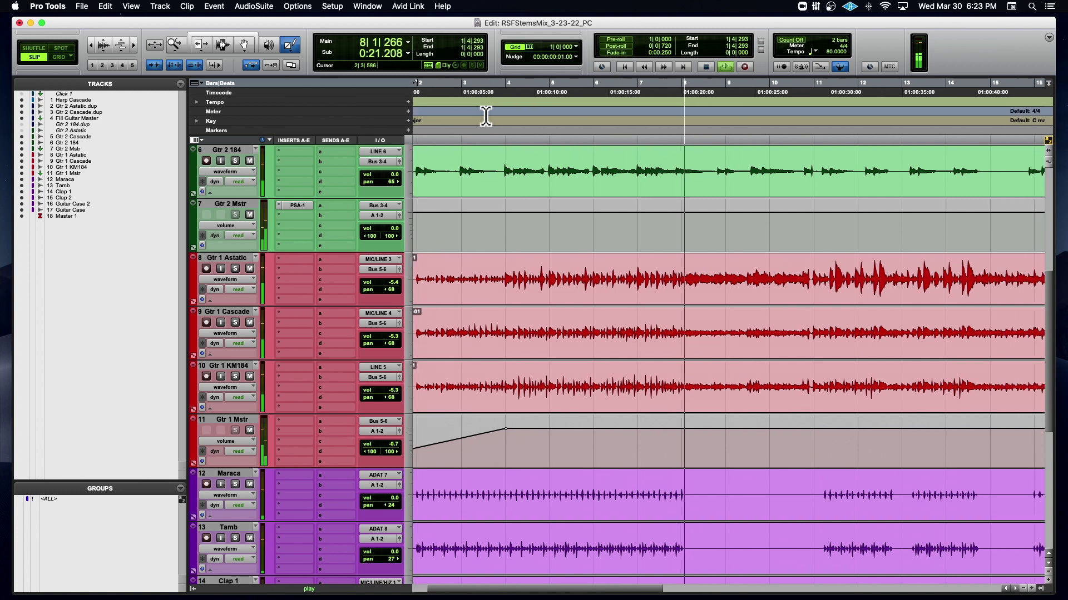
key(space)
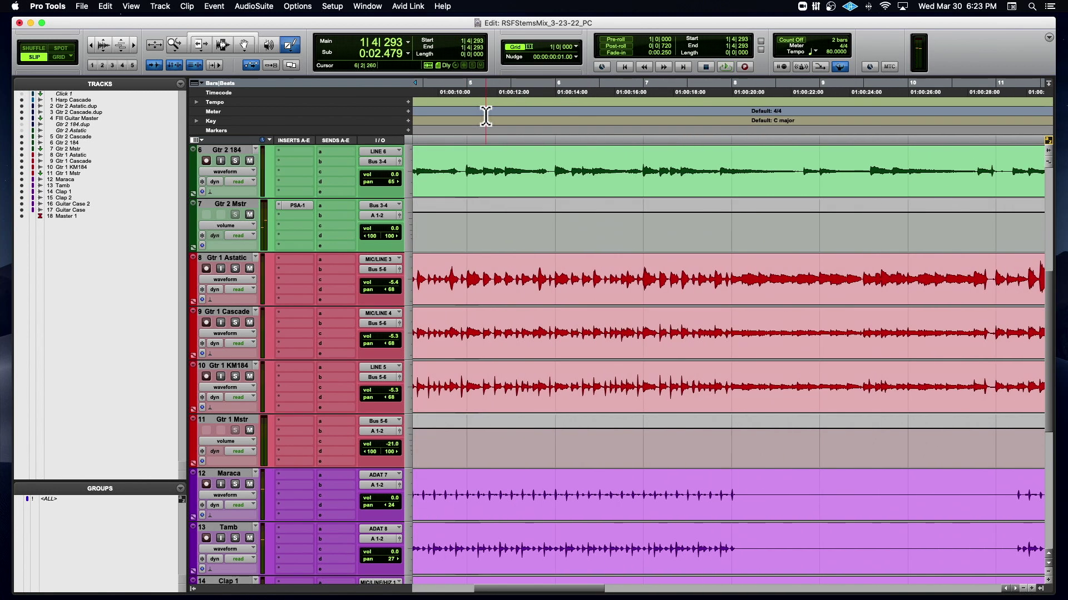
Step: Adjust the bar 4 breakpoint of the Gtr 1 Mstr volume ramp during playback, settling at -1.9 dB
key(super+bracketright)
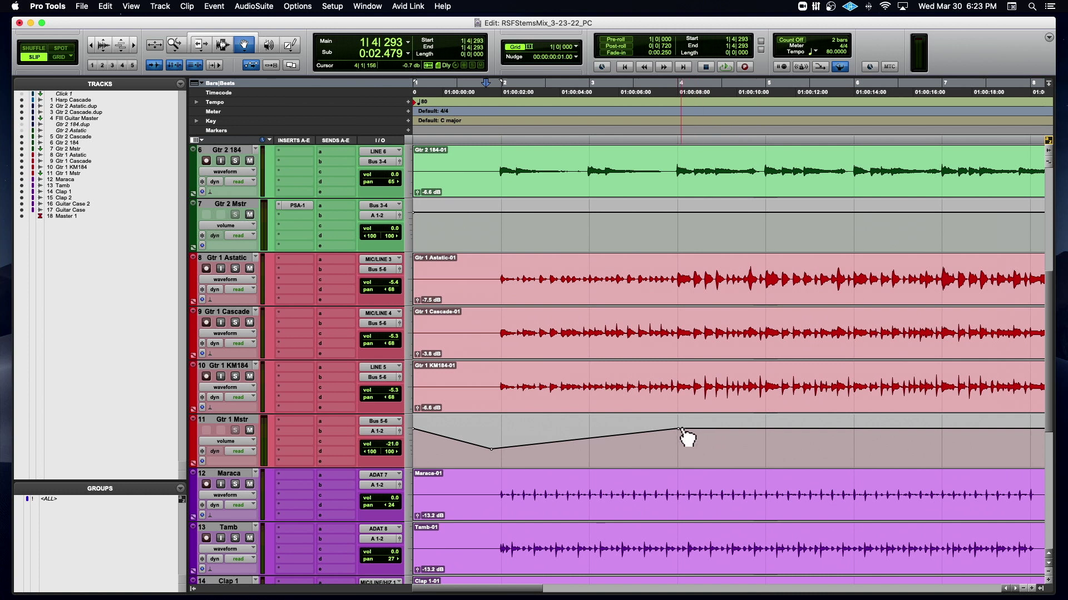
key(super+bracketright)
key(super+bracketright)
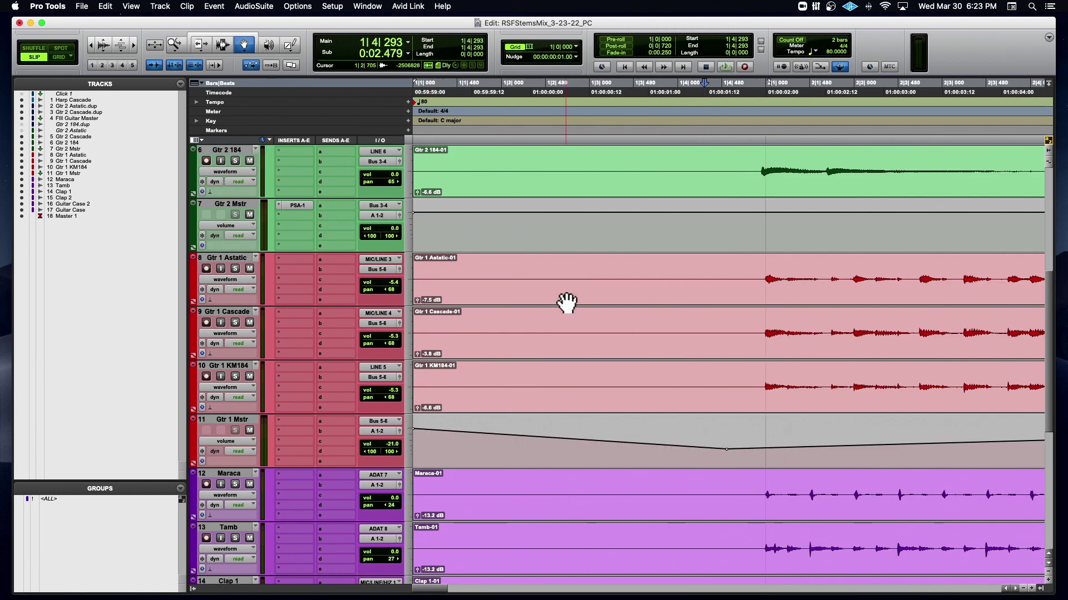
scroll(567, 303, right, 15)
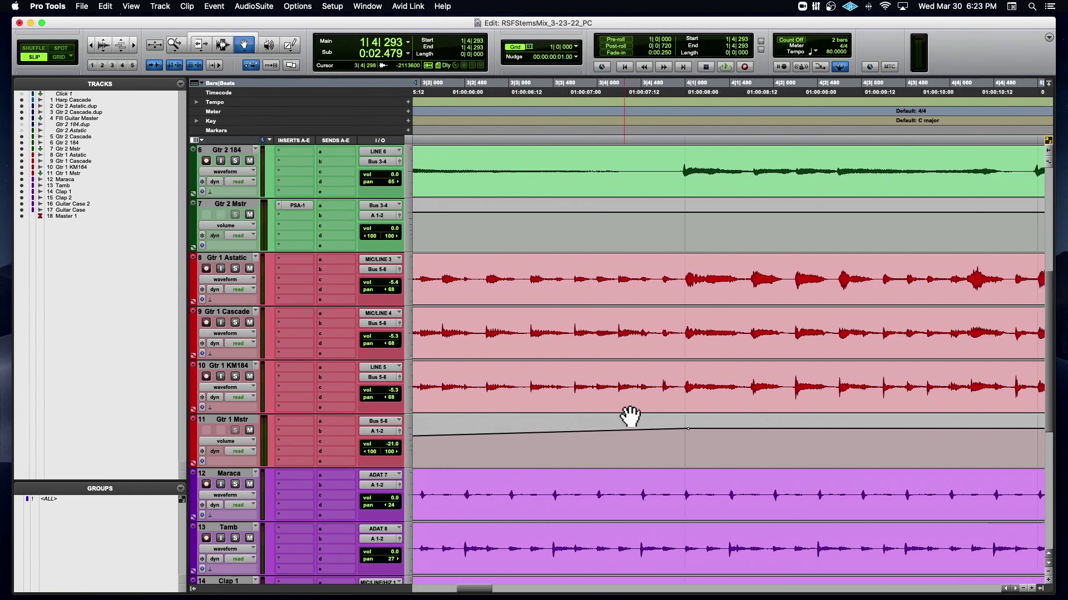
drag(688, 428, 687, 434)
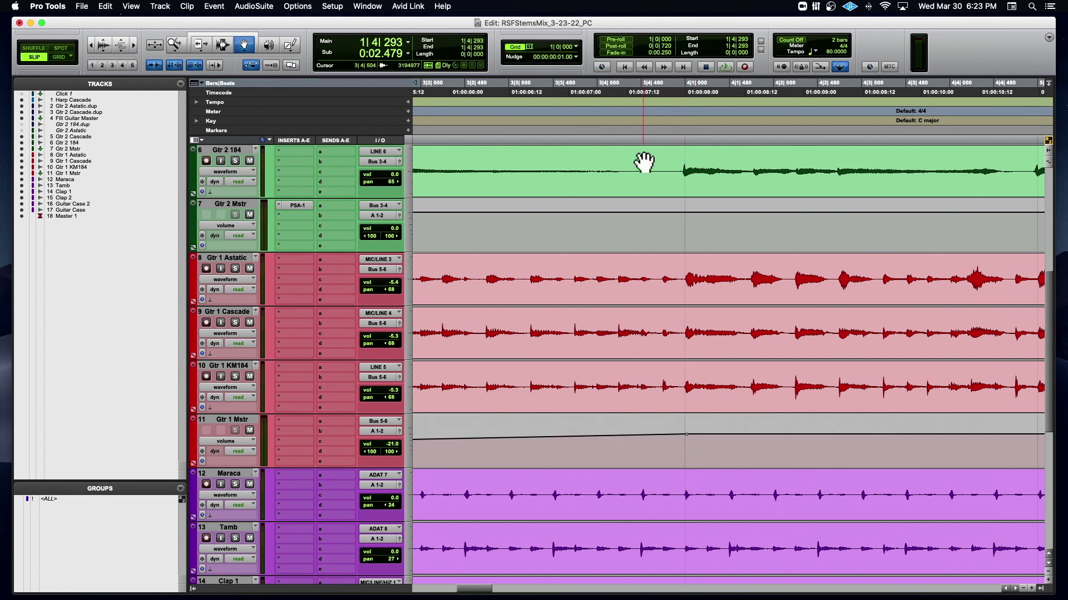
key(space)
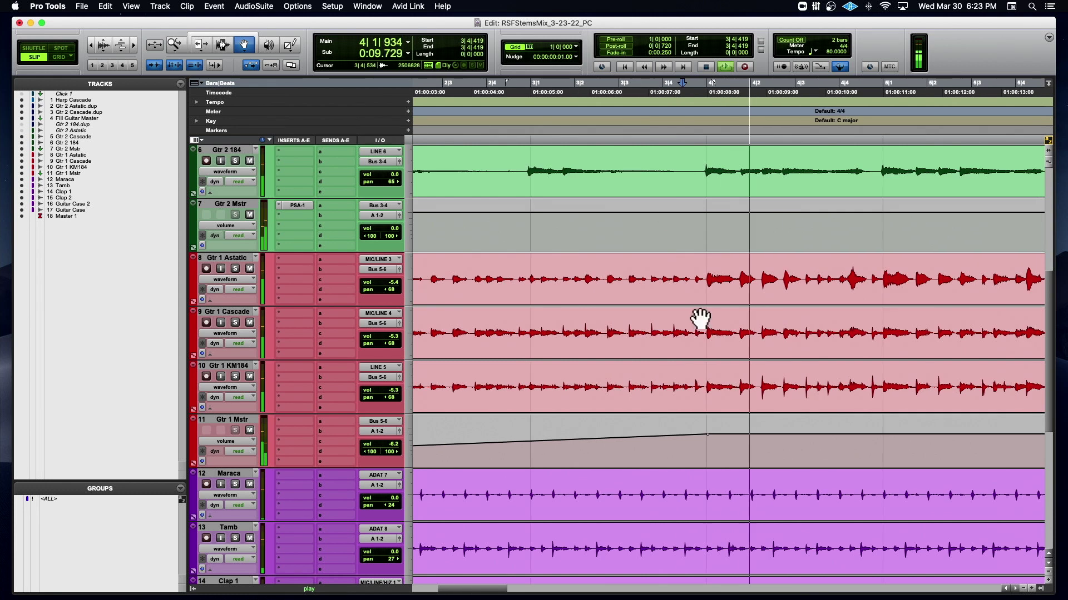
drag(707, 435, 708, 431)
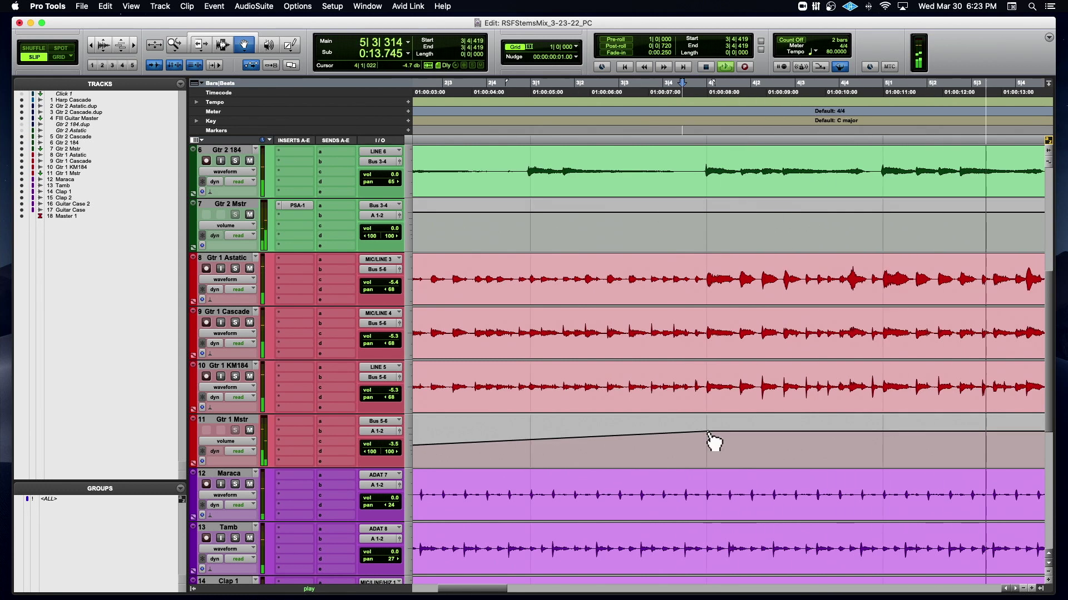
key(super+bracketleft)
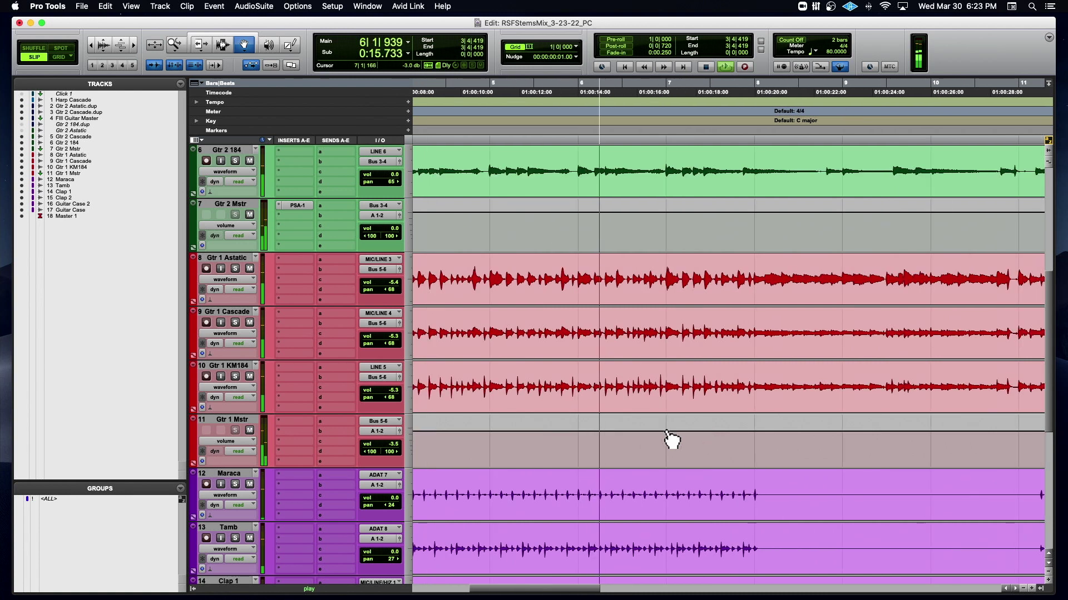
scroll(580, 431, up, 2)
scroll(580, 431, left, 5)
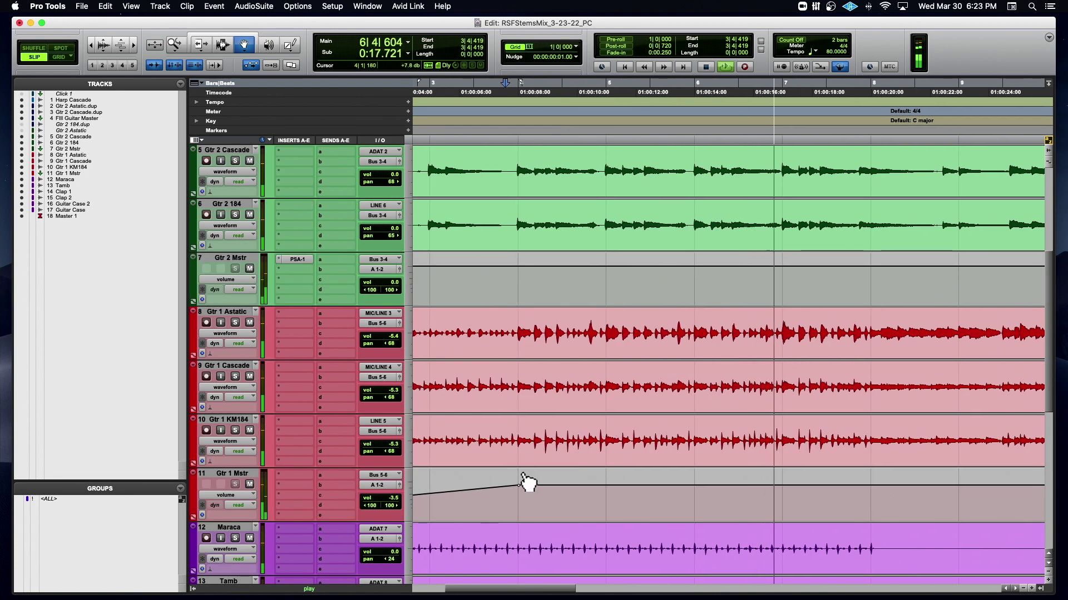
drag(517, 485, 518, 484)
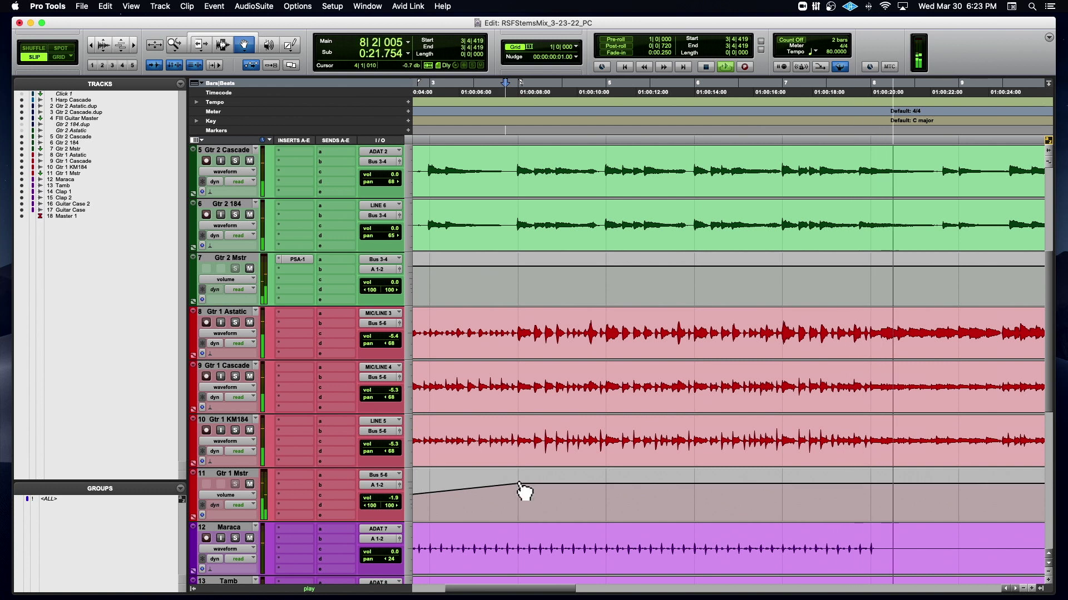
Step: Set the Gtr 2 Mstr volume to -2.6 dB and play back the mix to check the guitar balance
key(super+bracketleft)
key(super+bracketleft)
key(space)
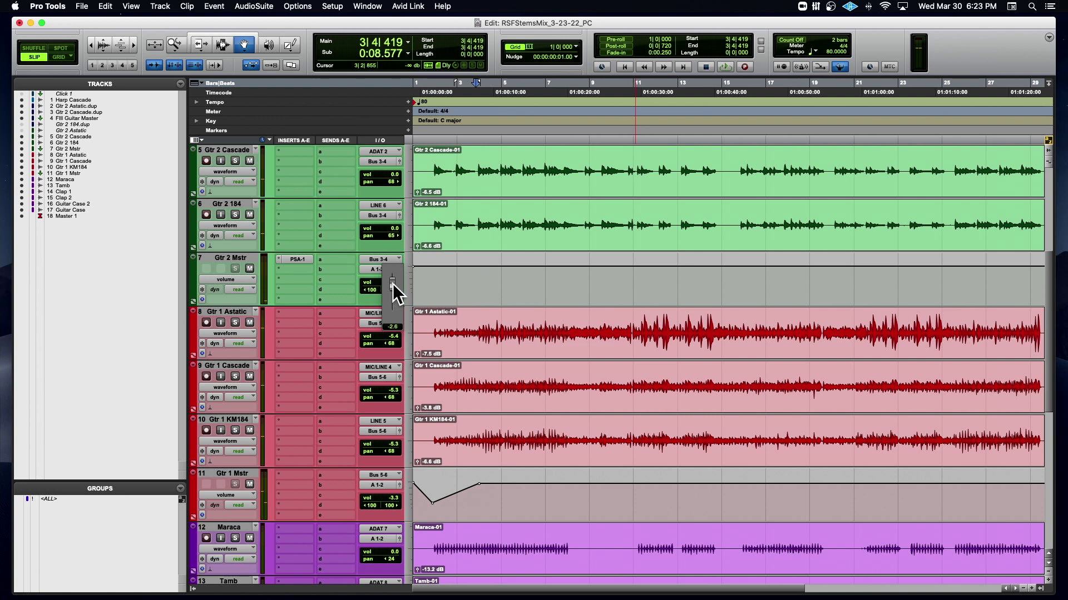
key(space)
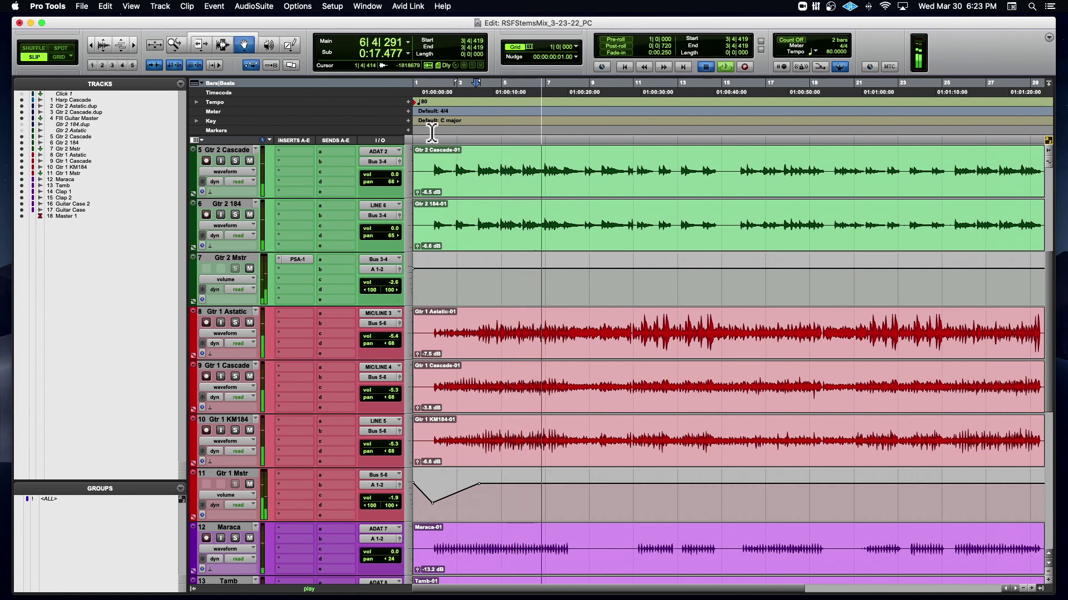
key(space)
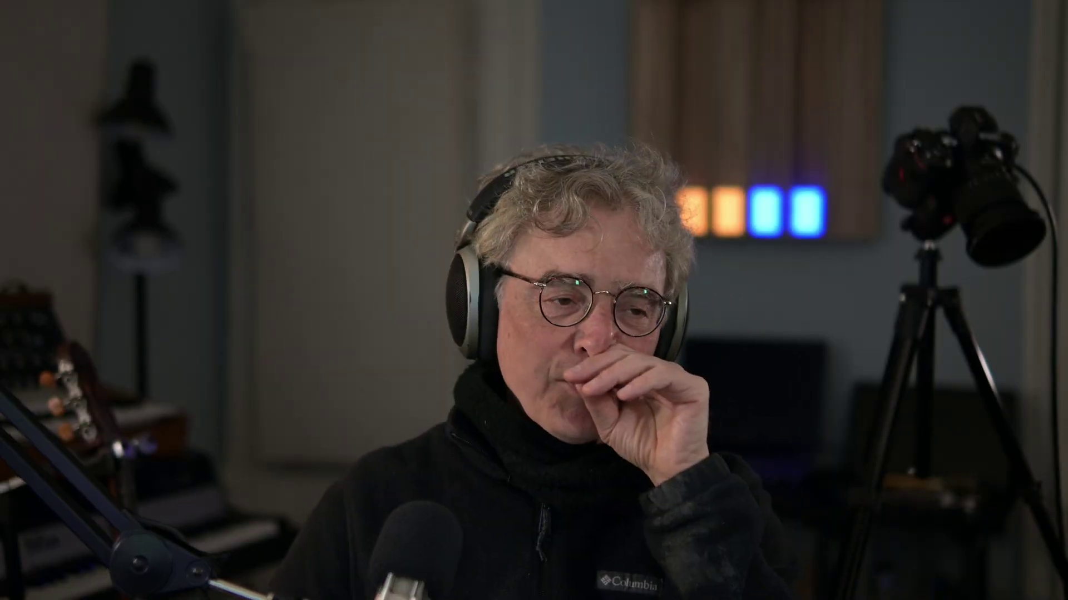
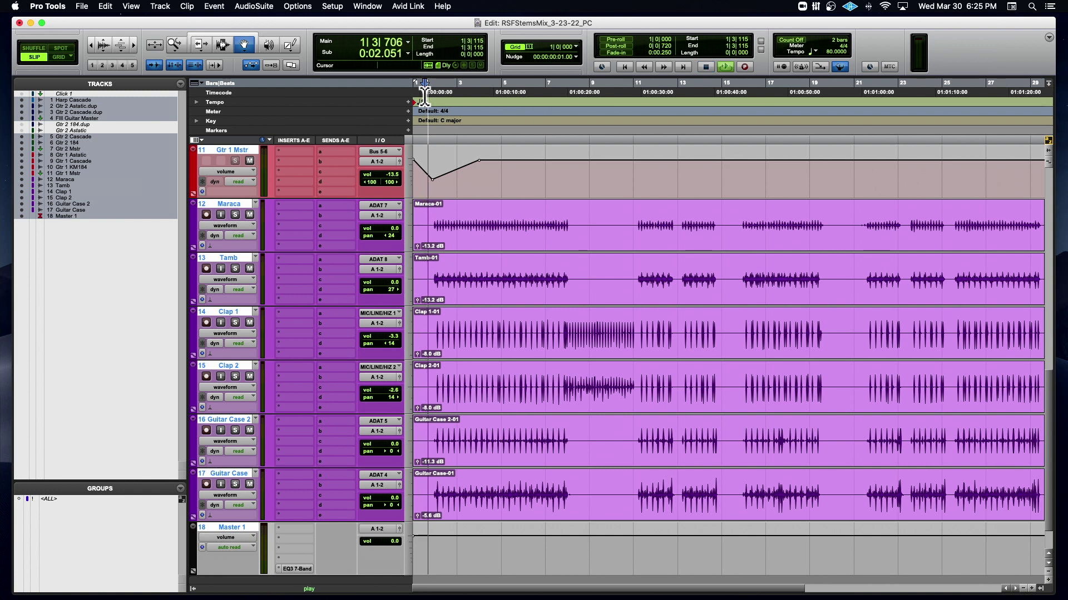
Step: Deselect all tracks while the mix plays from just before bar 2
right_click(230, 315)
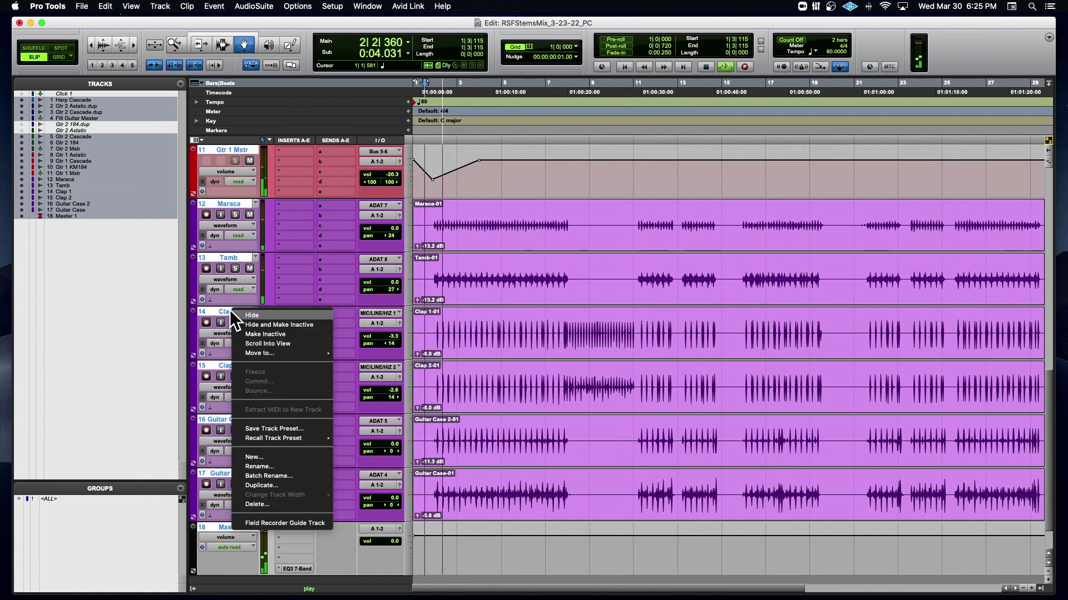
click(222, 312)
alt+click(221, 312)
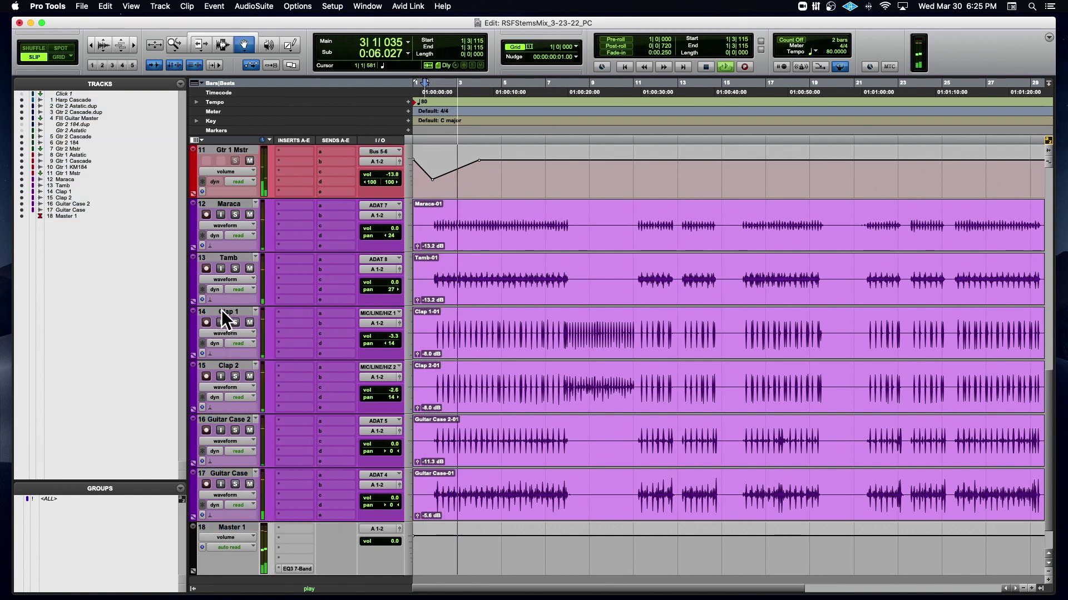
key(super+bracketright)
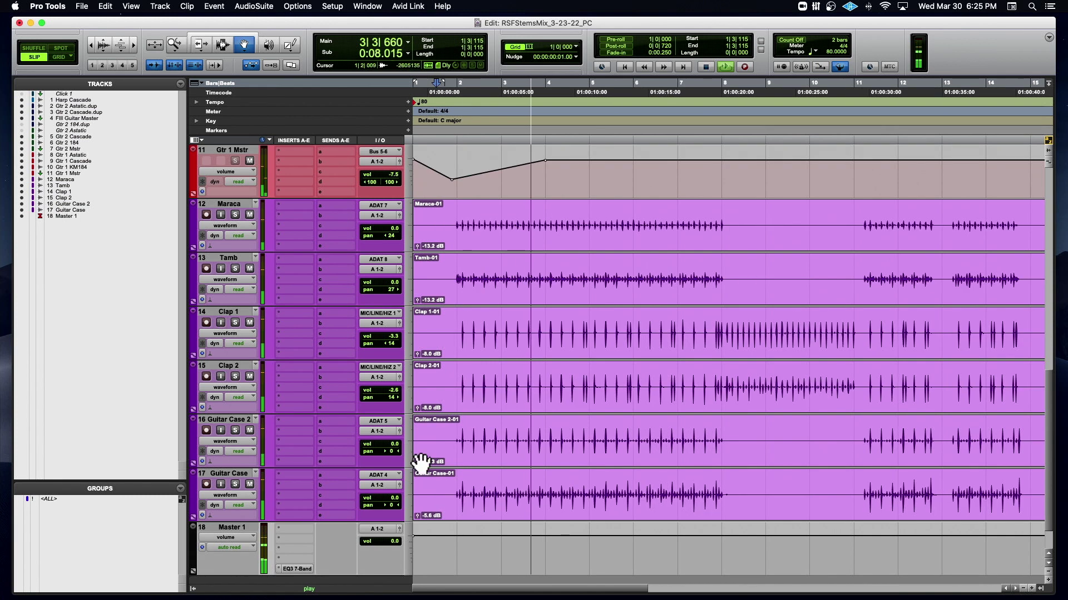
Step: Audition the mix with the Guitar Case, Guitar Case 2, Maraca and Tamb tracks temporarily muted, comparing it with all of them unmuted
key(space)
click(250, 430)
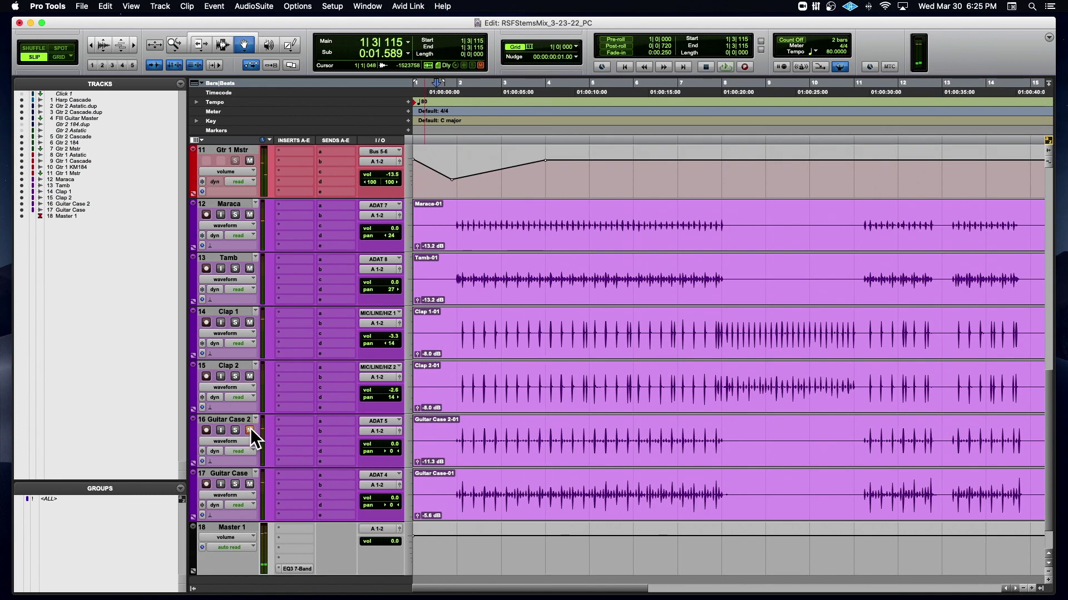
key(space)
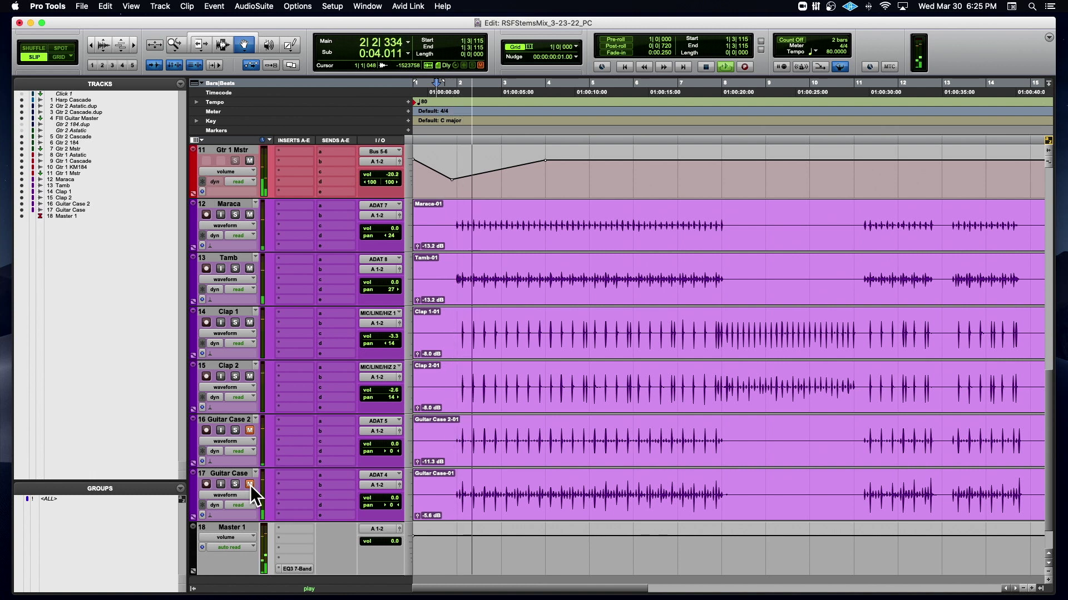
click(250, 215)
click(250, 269)
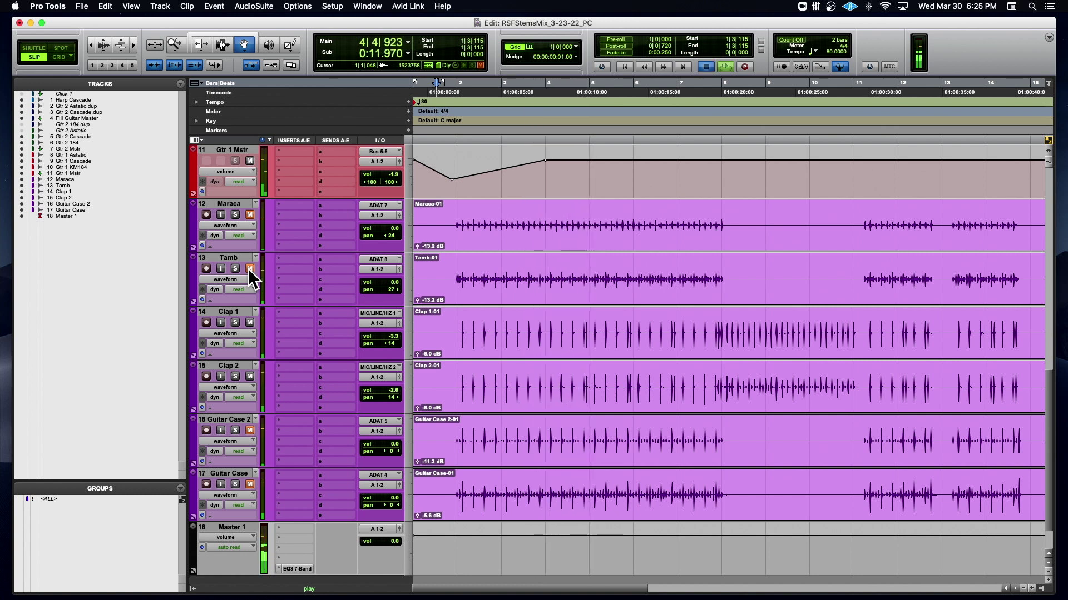
key(space)
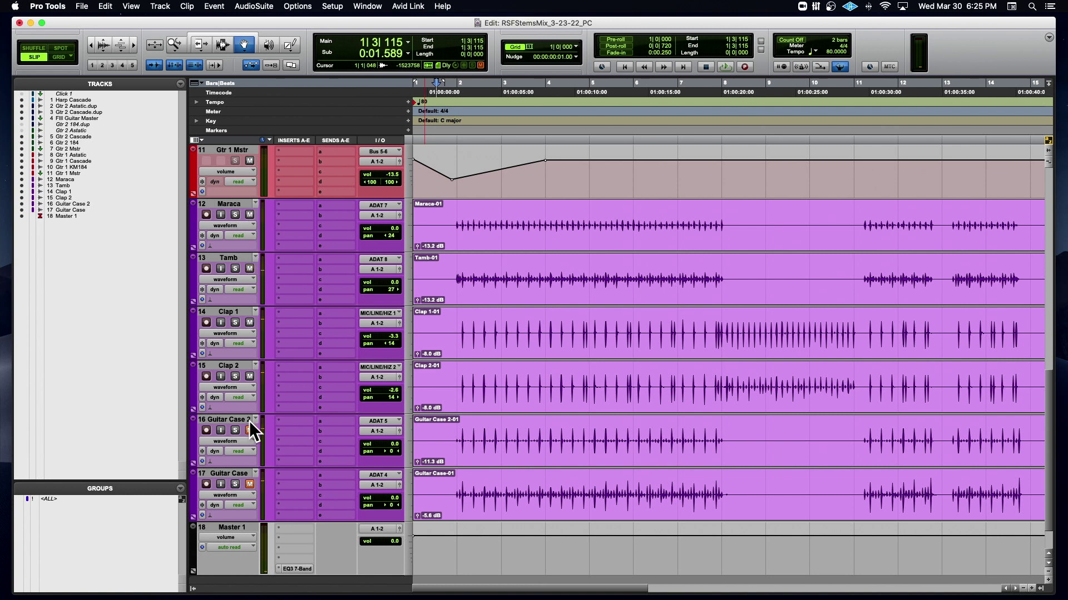
key(space)
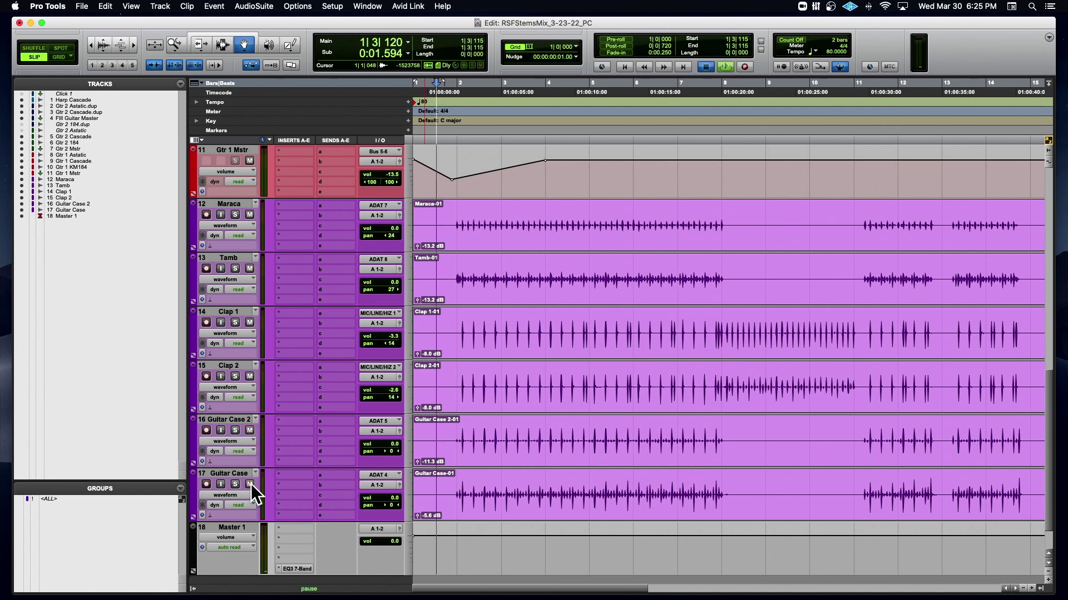
Step: Play back the percussion with the Selector tool active, from just before bar 2 and again from the middle of bar 7
click(225, 40)
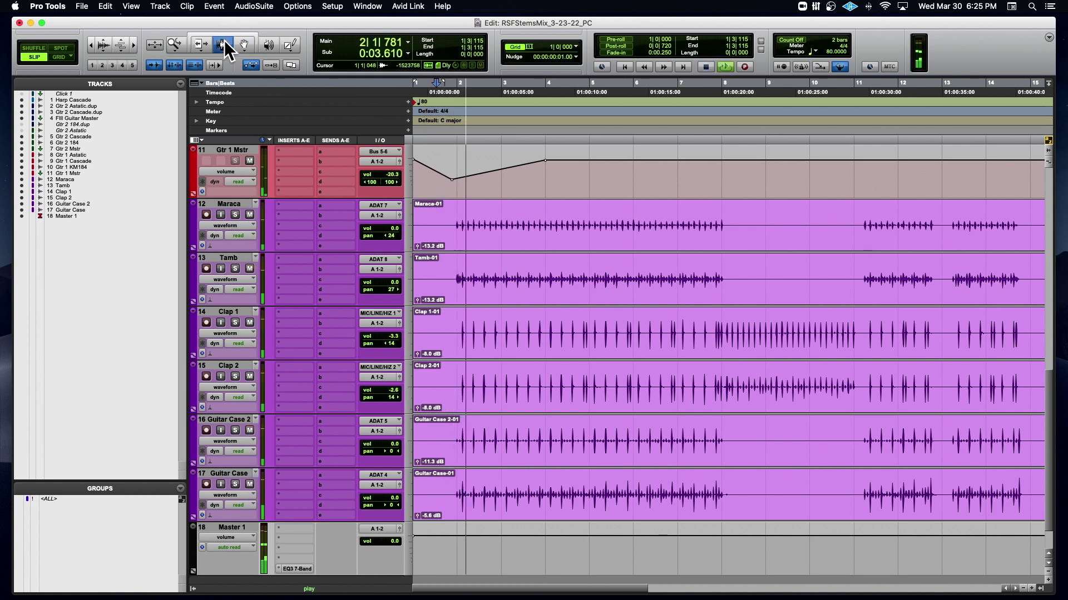
key(space)
key(super+bracketright)
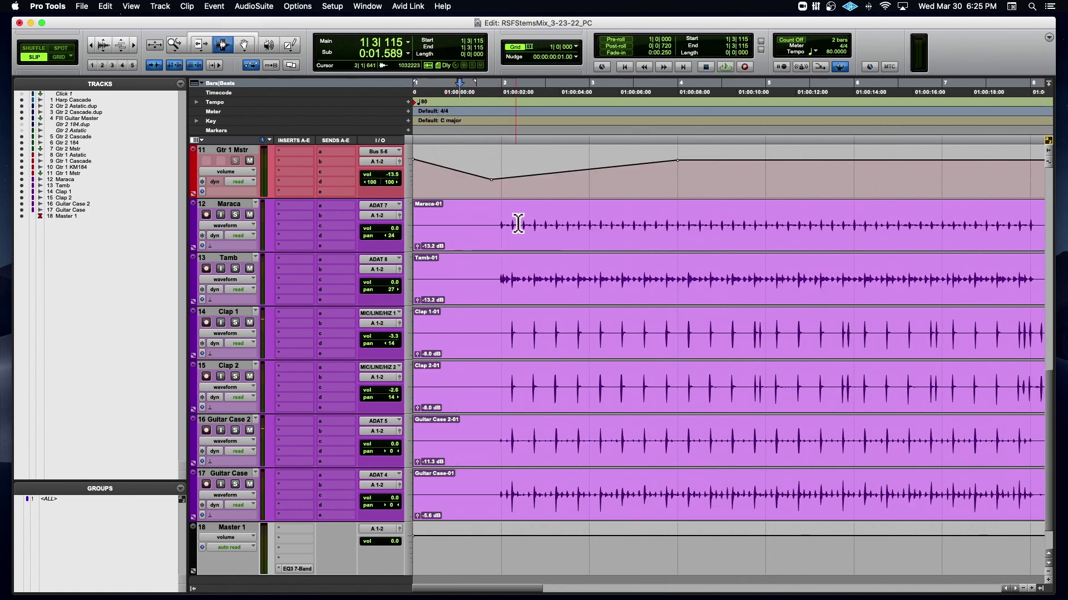
click(490, 230)
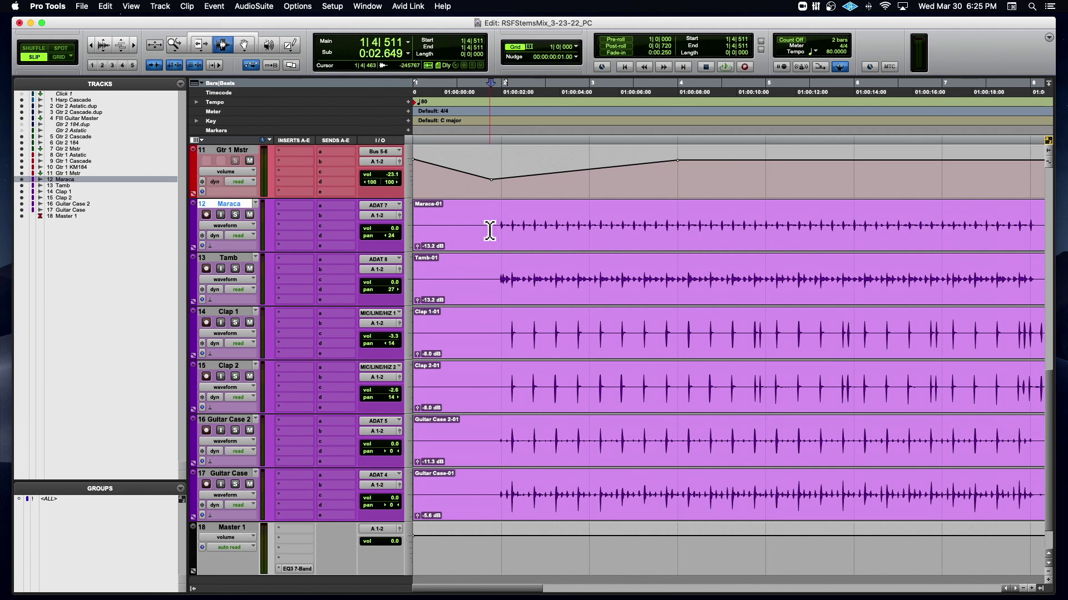
key(space)
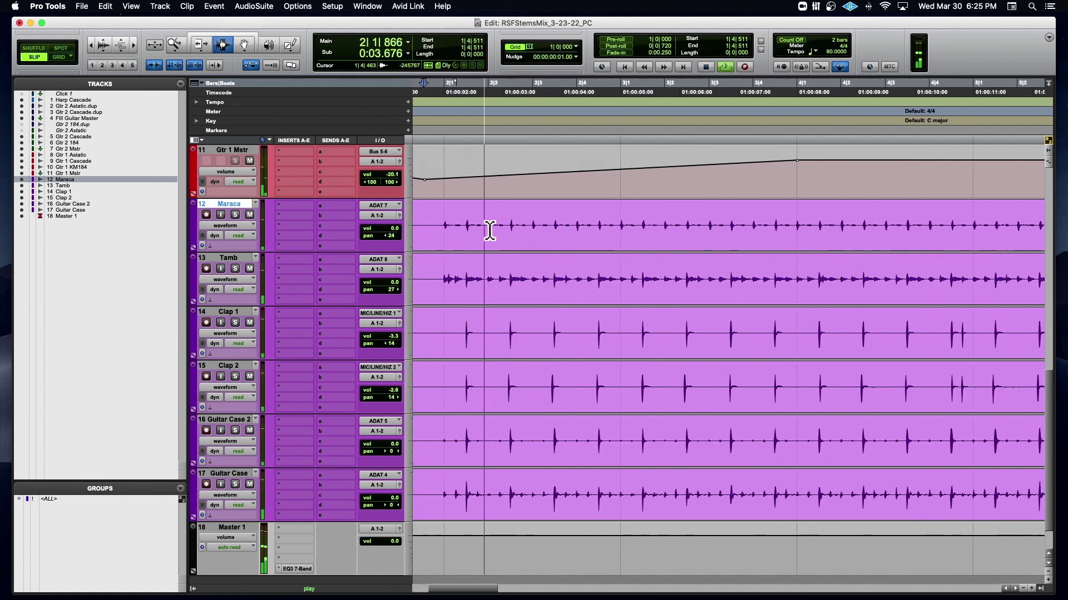
key(super+bracketleft)
key(super+bracketleft)
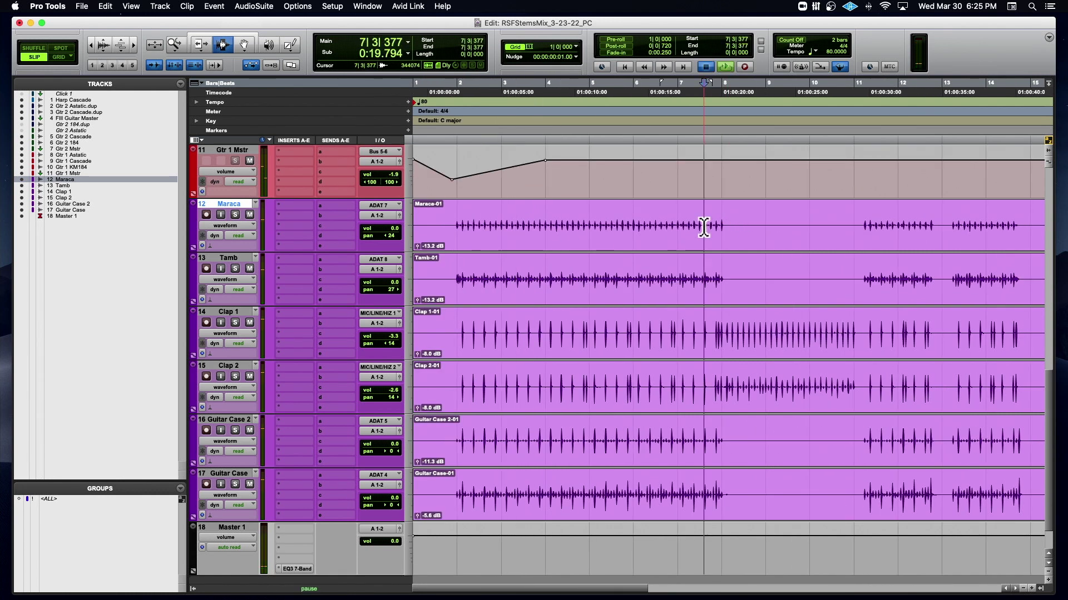
key(space)
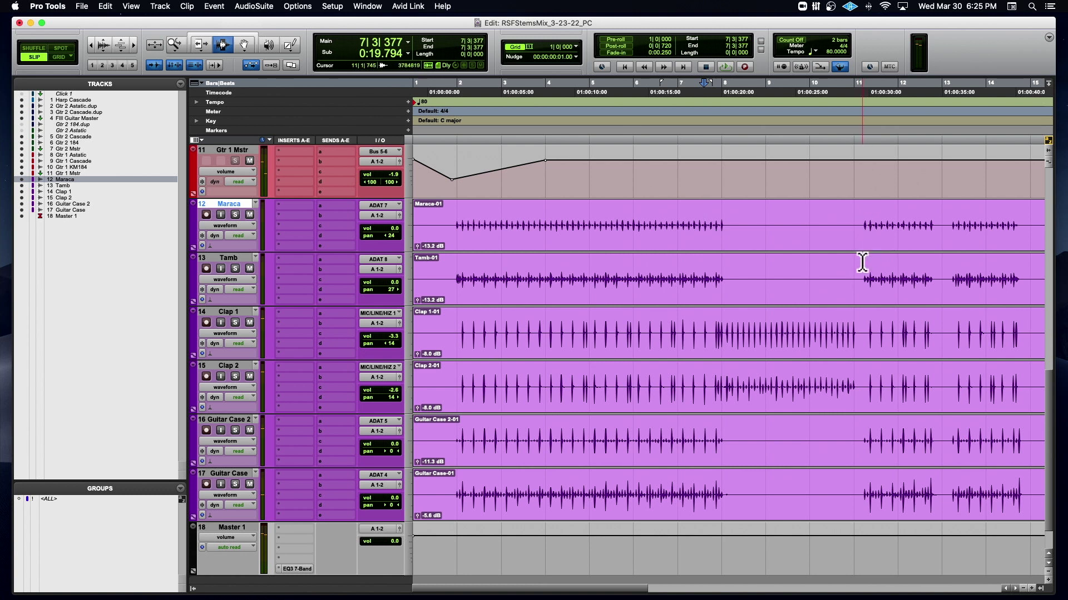
Step: Separate the Maraca and Tamb clips at 8|1|637, in the silence right after their first section ends
click(729, 227)
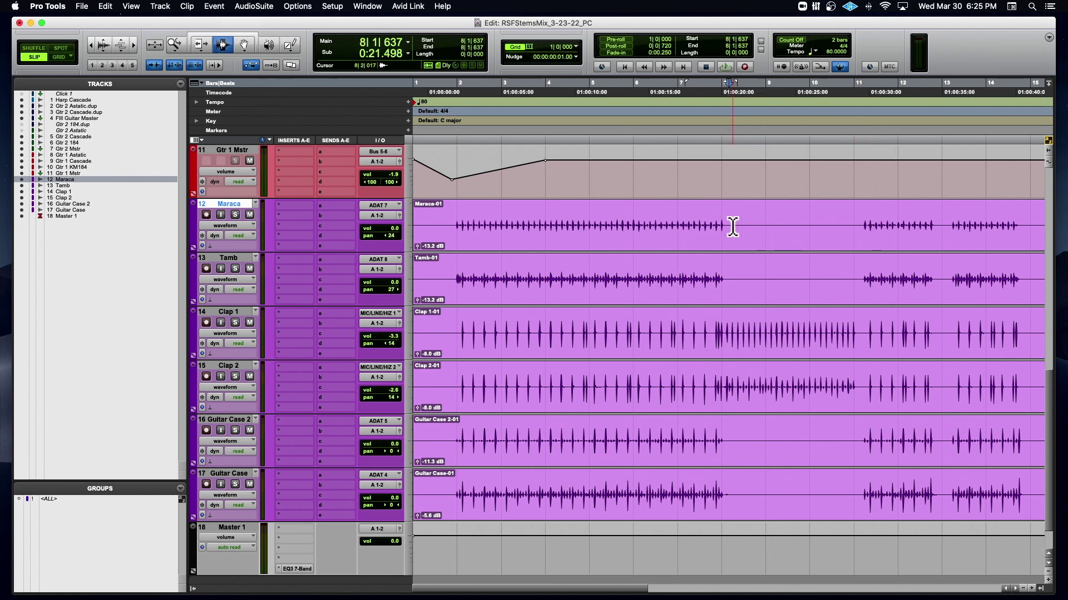
key(super+bracketright)
key(super+bracketright)
key(super+bracketright)
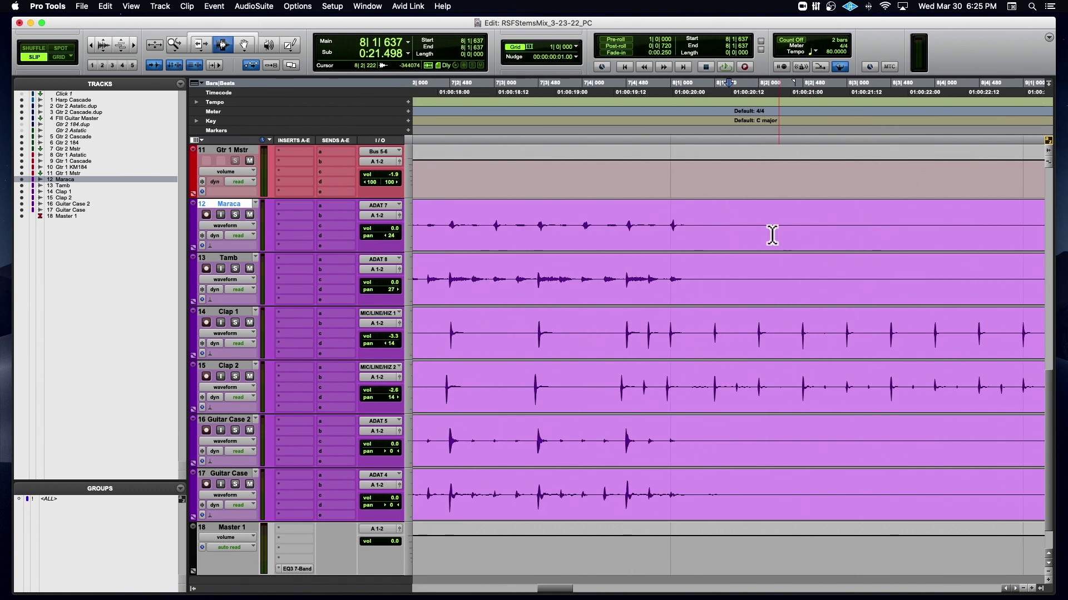
shift+click(730, 274)
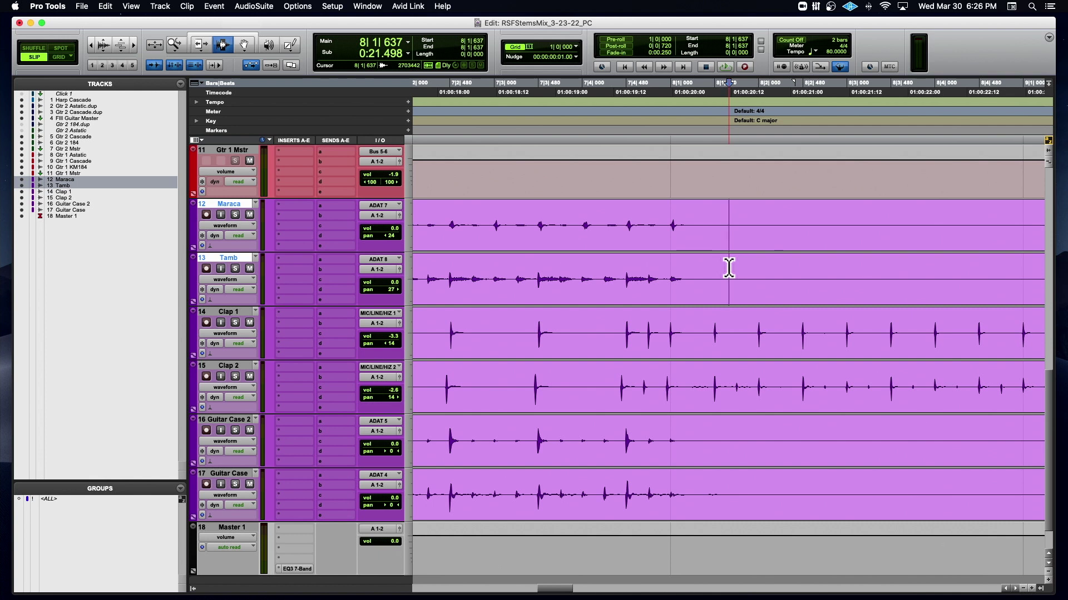
key(super+e)
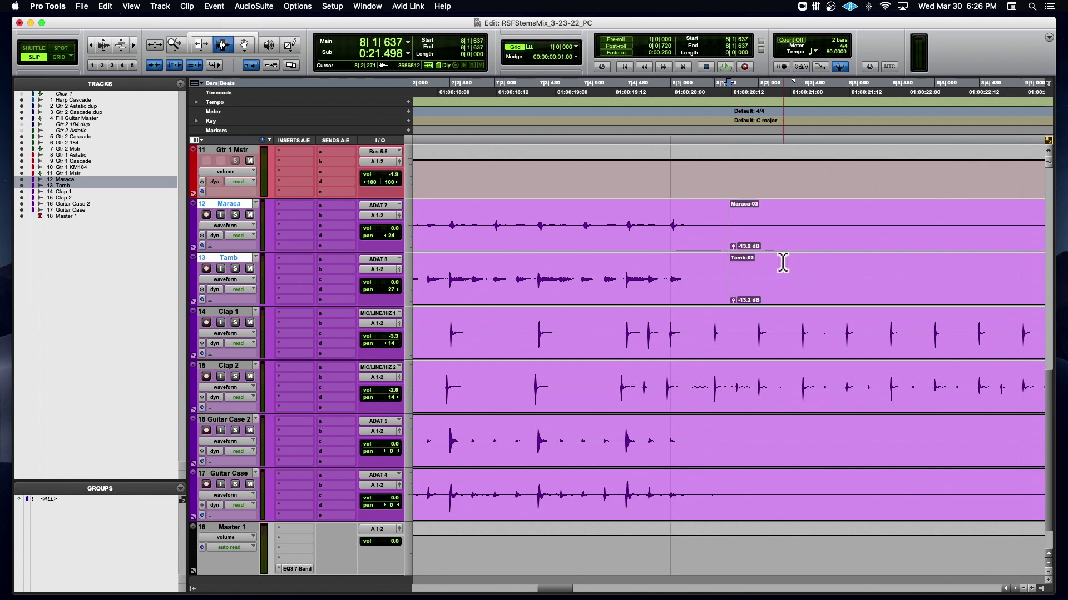
Step: Select the opening Maraca and Tamb clips that precede the split in bar 8
double_click(696, 233)
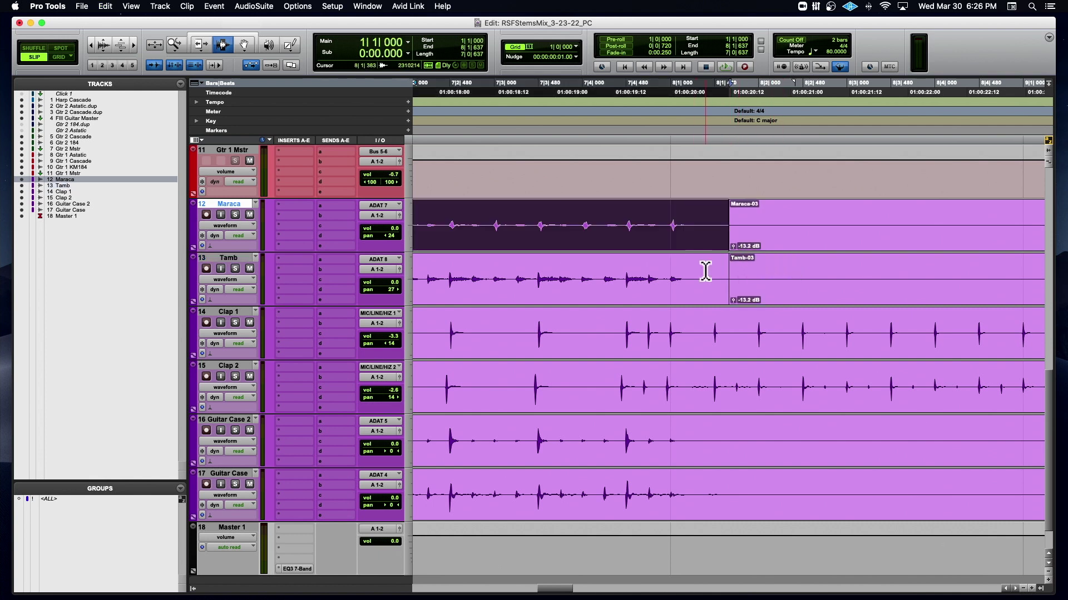
shift+click(704, 278)
double_click(699, 233)
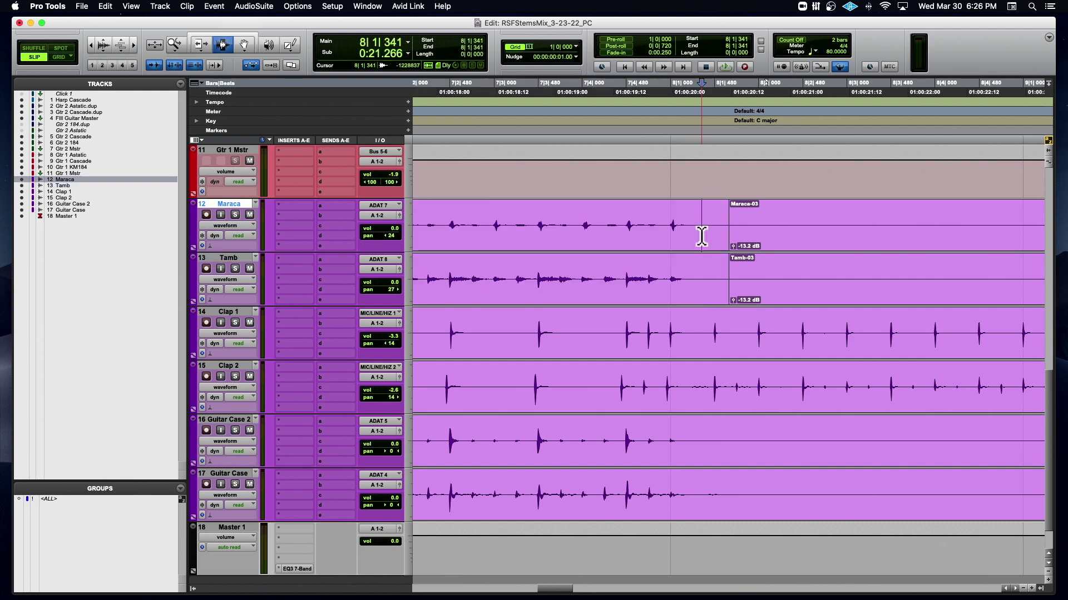
shift+click(699, 273)
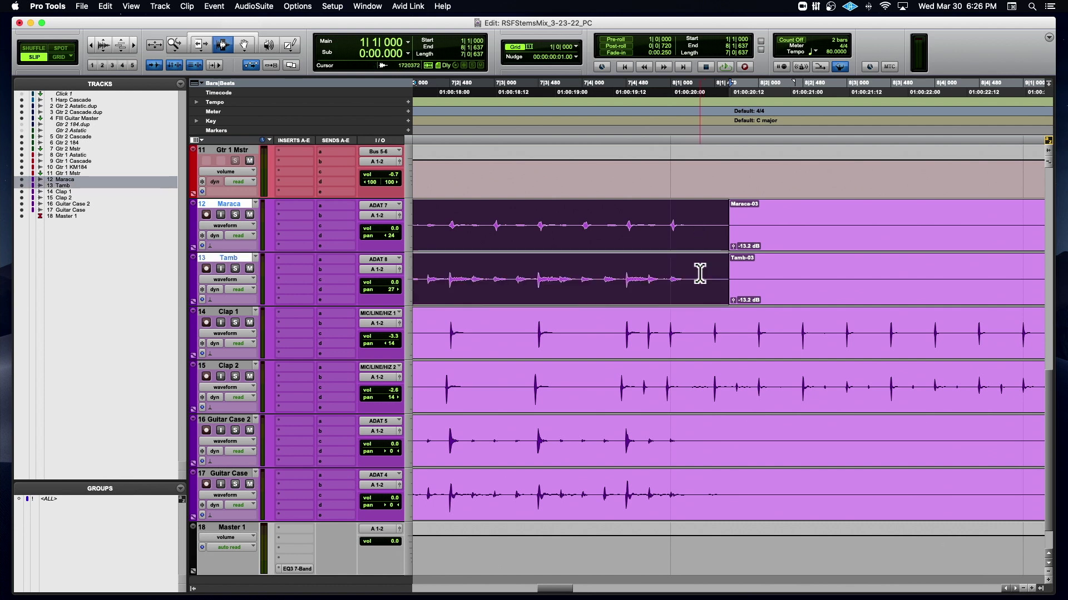
key(super+bracketleft)
key(super+bracketleft)
key(super+bracketleft)
key(super+bracketleft)
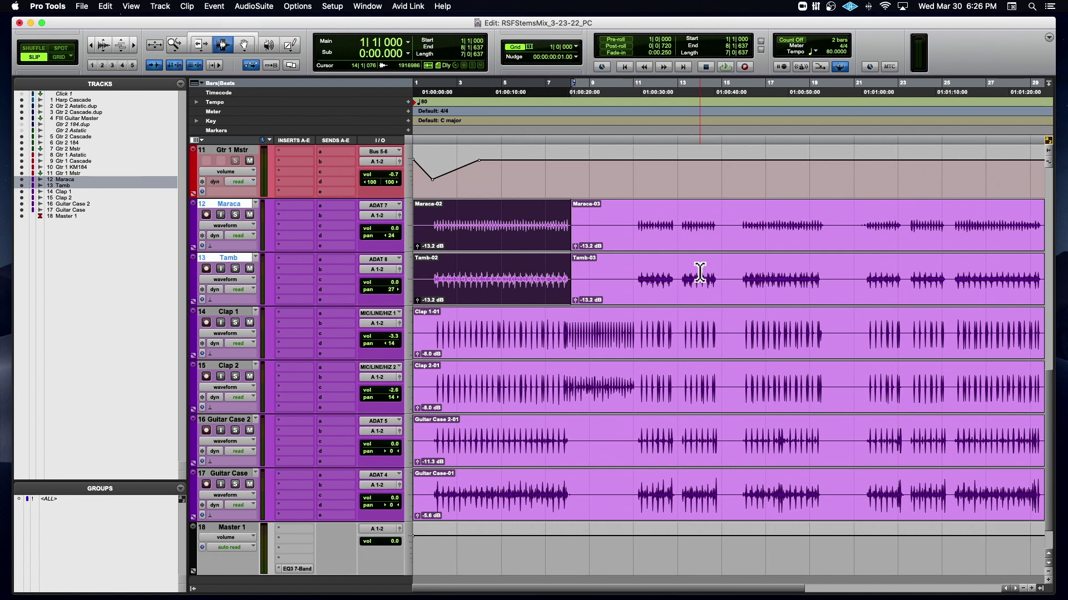
Step: Delete the selected opening Maraca and Tamb clips and trim the remaining Maraca clip back out to the session start
key(Delete)
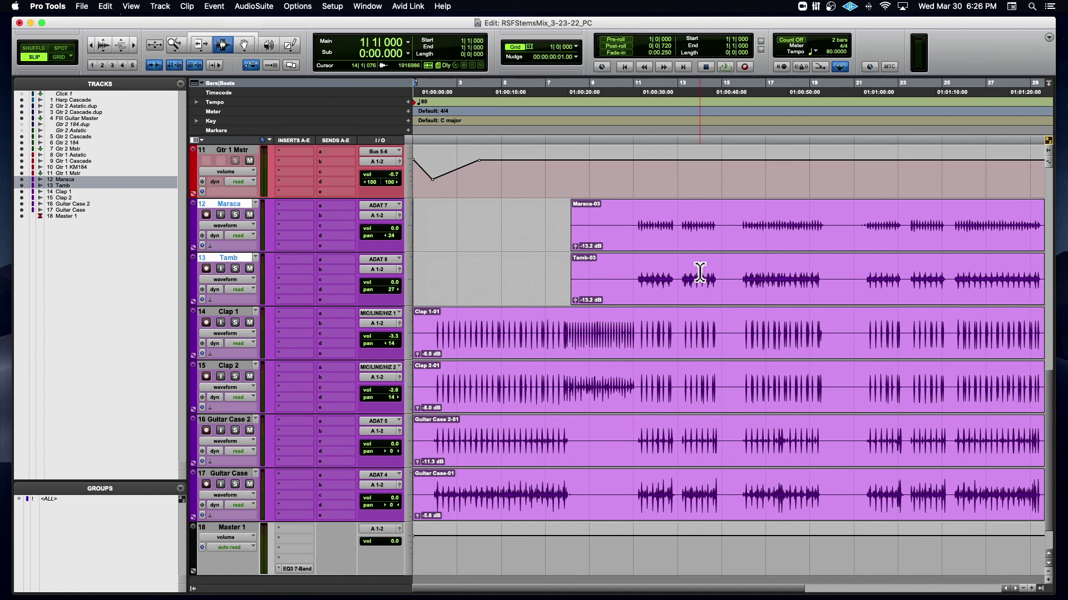
scroll(529, 186, right, 3)
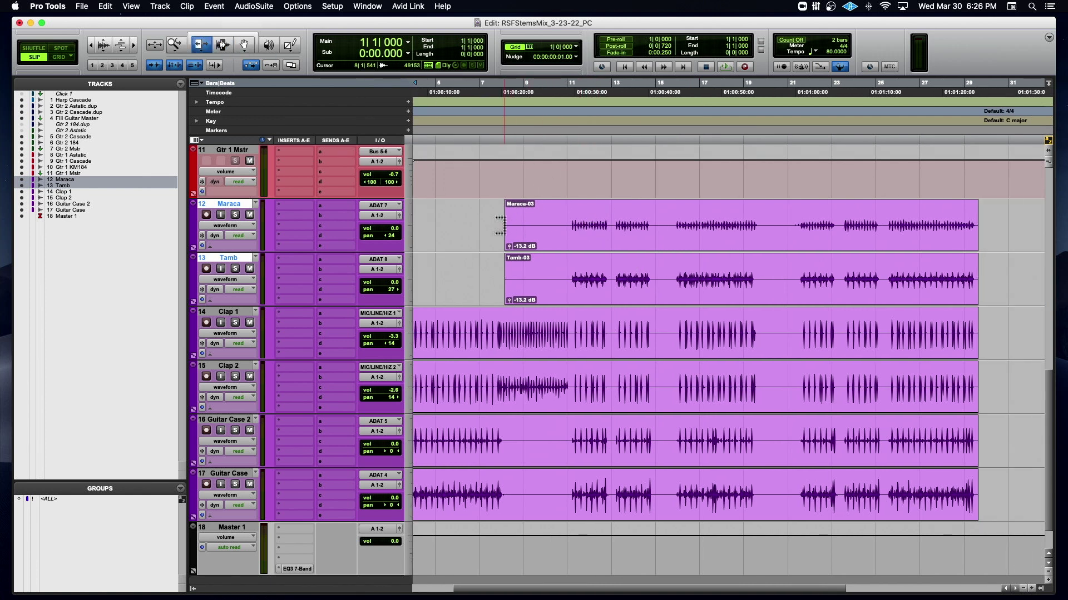
drag(514, 223, 396, 223)
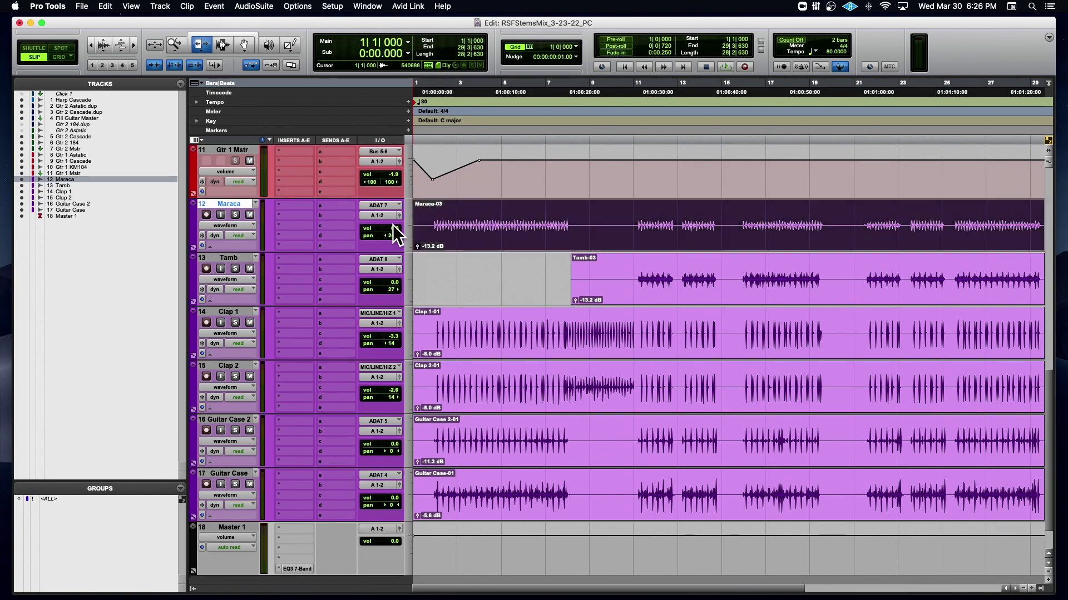
Step: Undo the Maraca clip extension and the deletion of the opening Maraca and Tamb clips
scroll(392, 224, up, 4)
scroll(394, 229, down, 1)
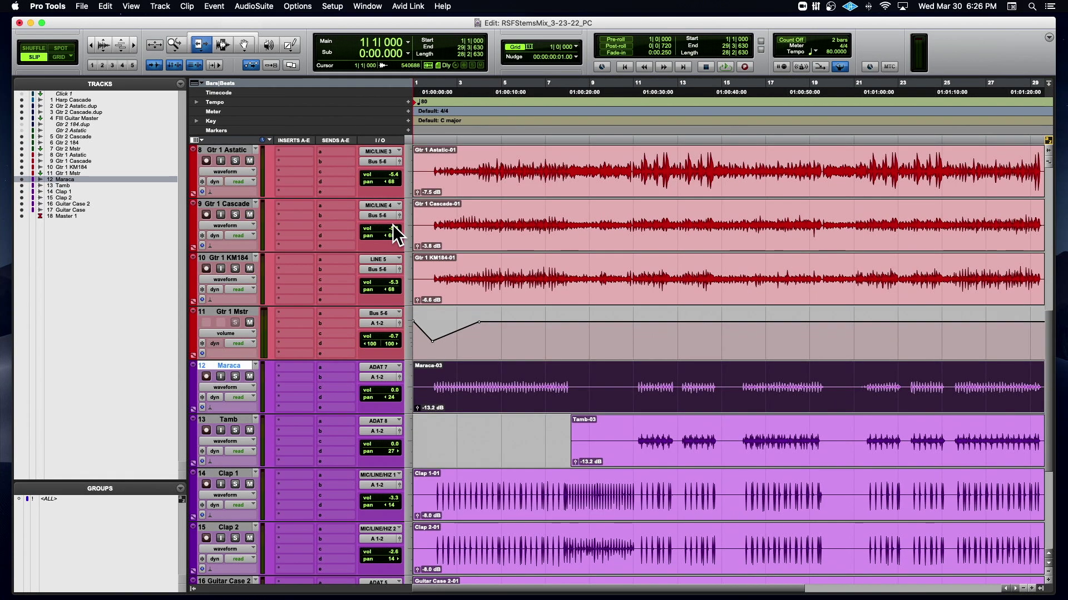
scroll(396, 233, down, 1)
key(super+z)
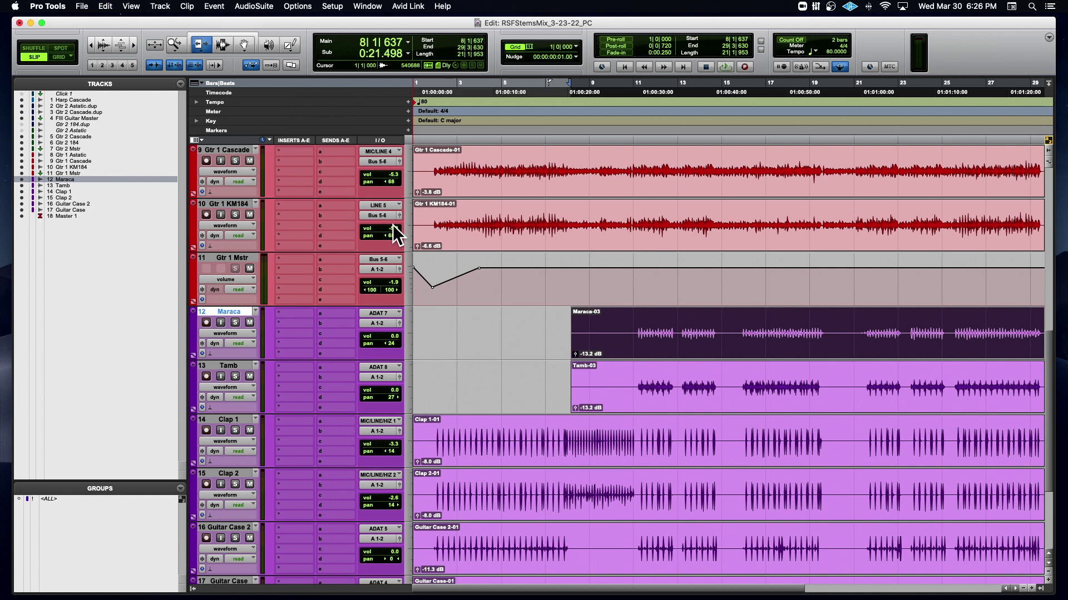
key(super+z)
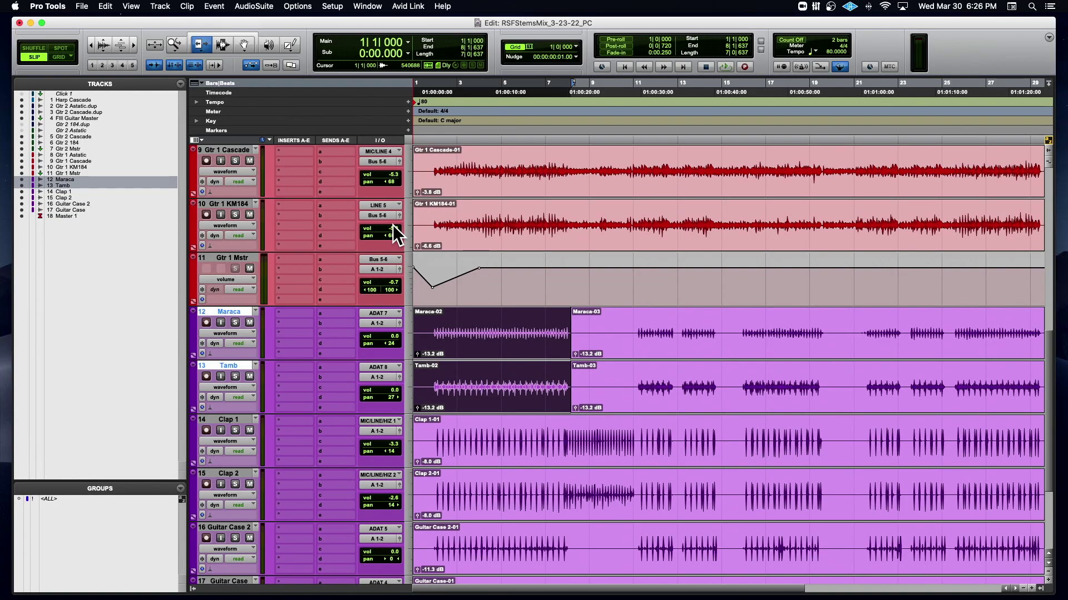
Step: Mute the selected opening Maraca and Tamb clips
scroll(396, 233, down, 5)
key(super+bracketright)
key(super+bracketright)
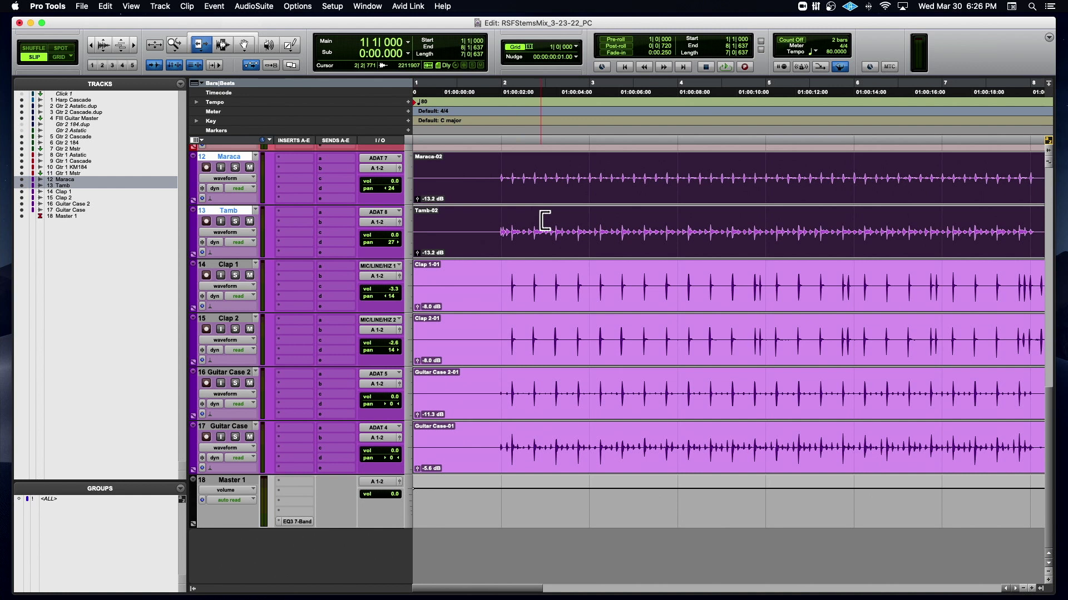
scroll(544, 221, up, 2)
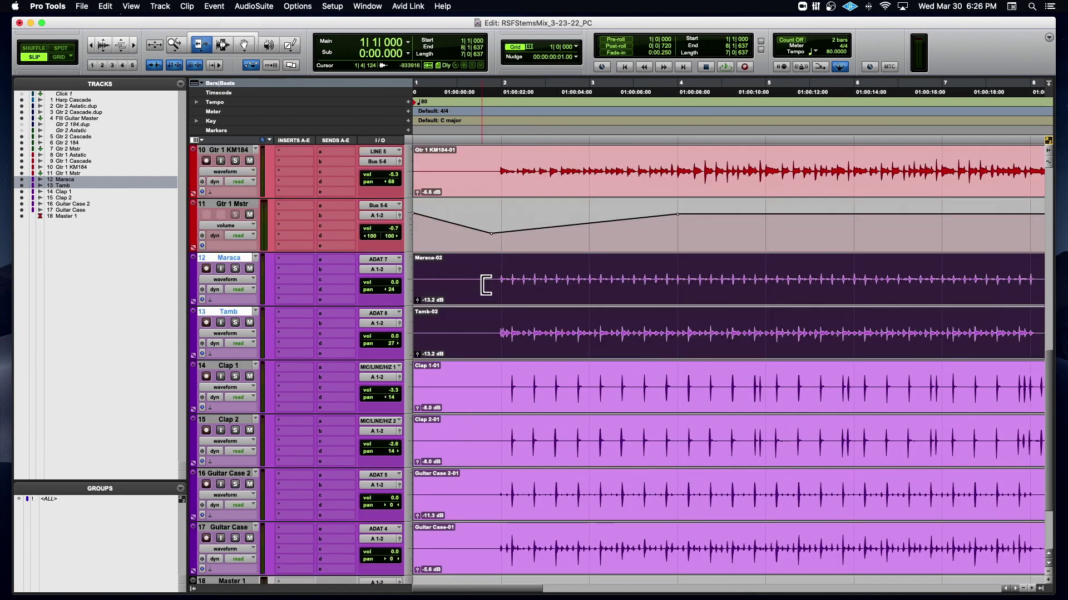
key(super+m)
scroll(485, 285, down, 1)
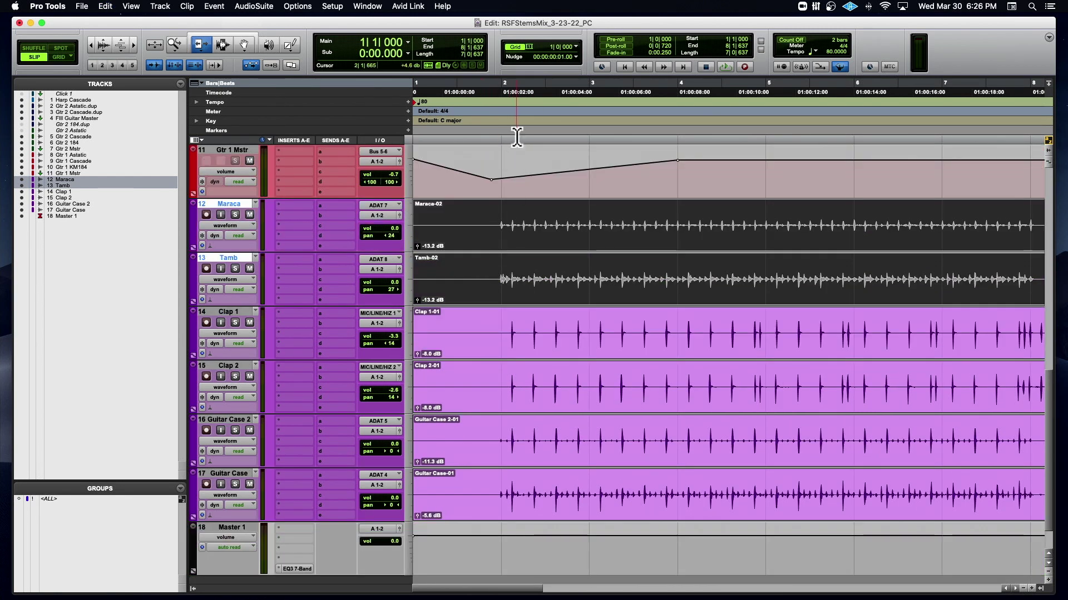
Step: Deselect the clips and play the song twice from bar 1 to check the opening without maraca and tambourine
click(514, 113)
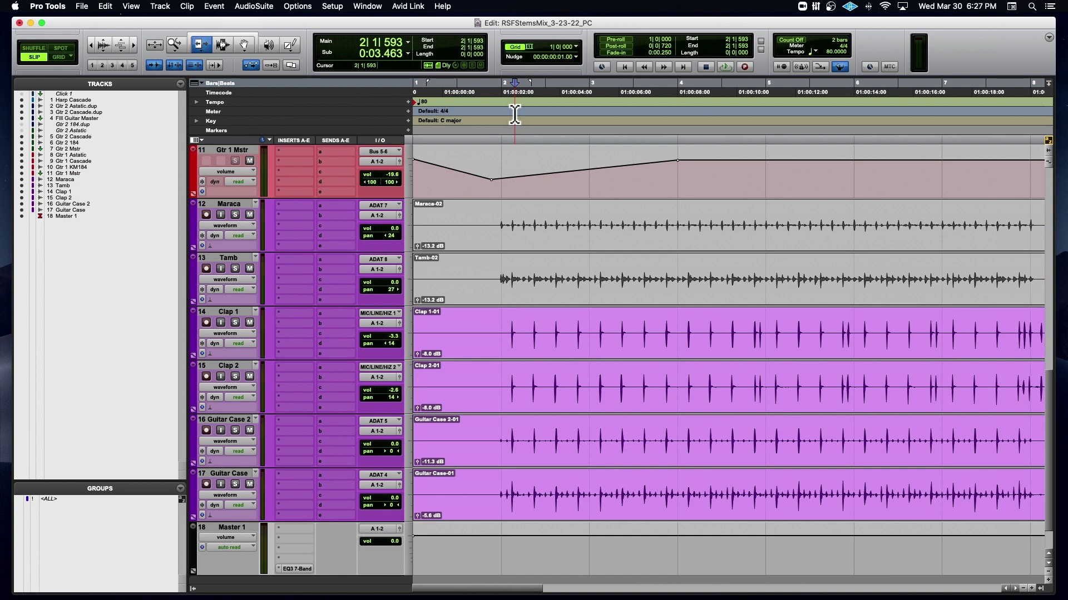
key(super+bracketleft)
key(super+bracketleft)
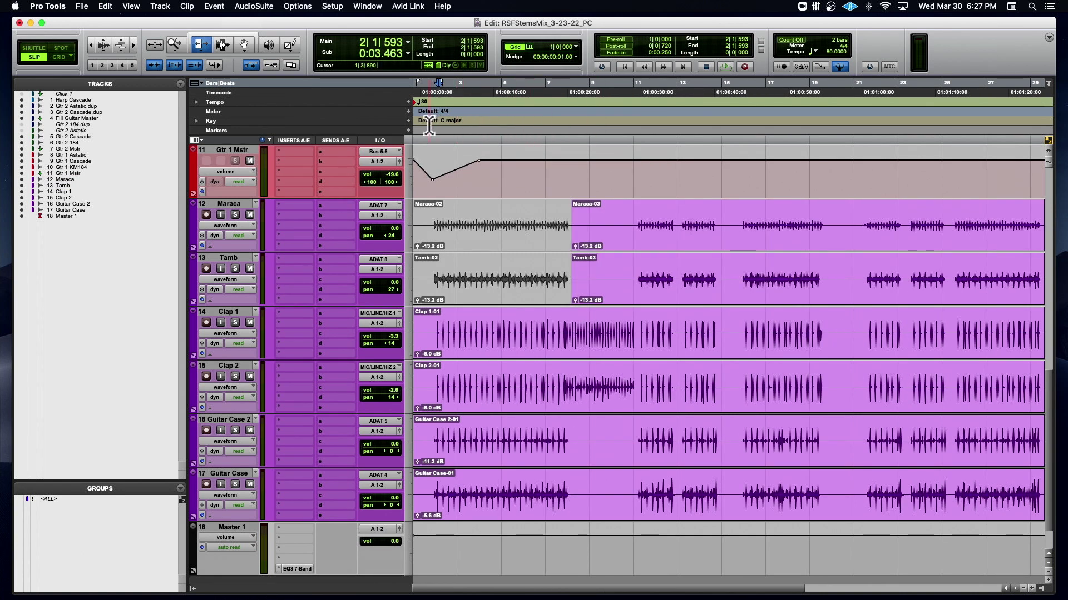
key(space)
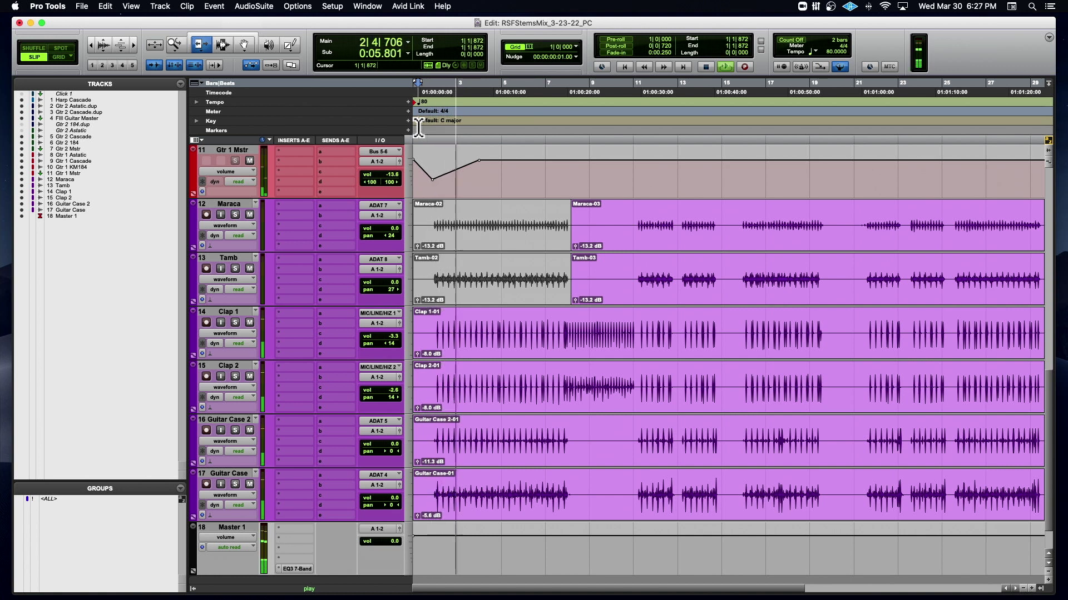
click(227, 45)
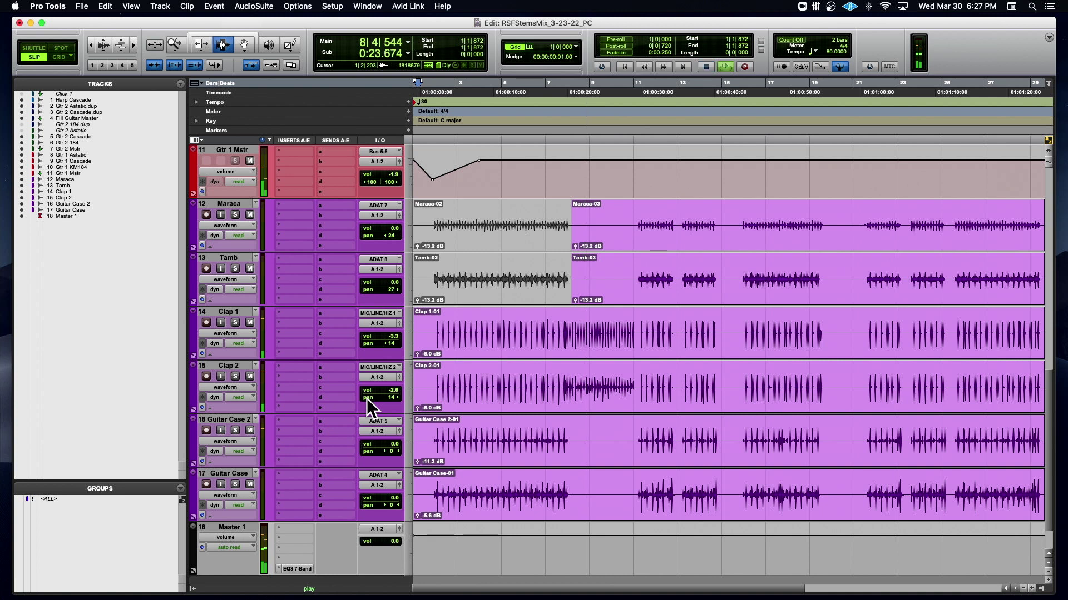
key(space)
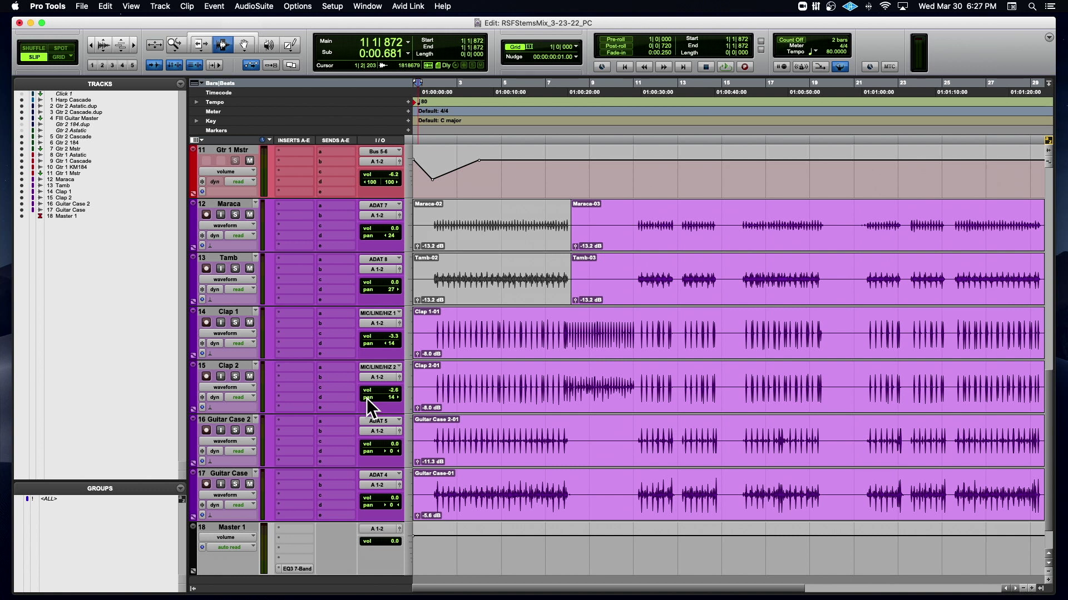
key(space)
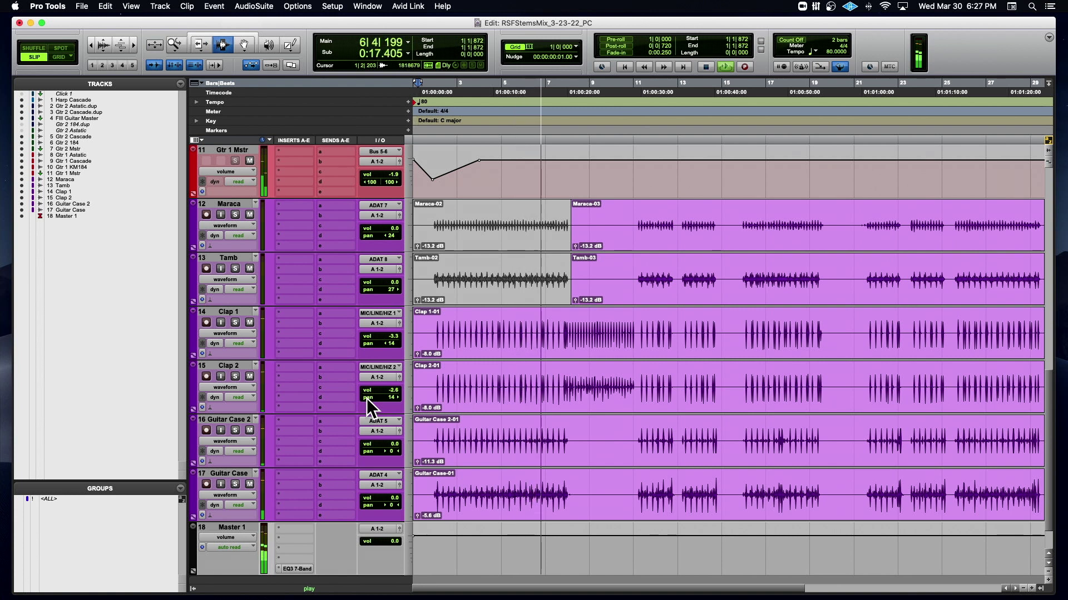
key(space)
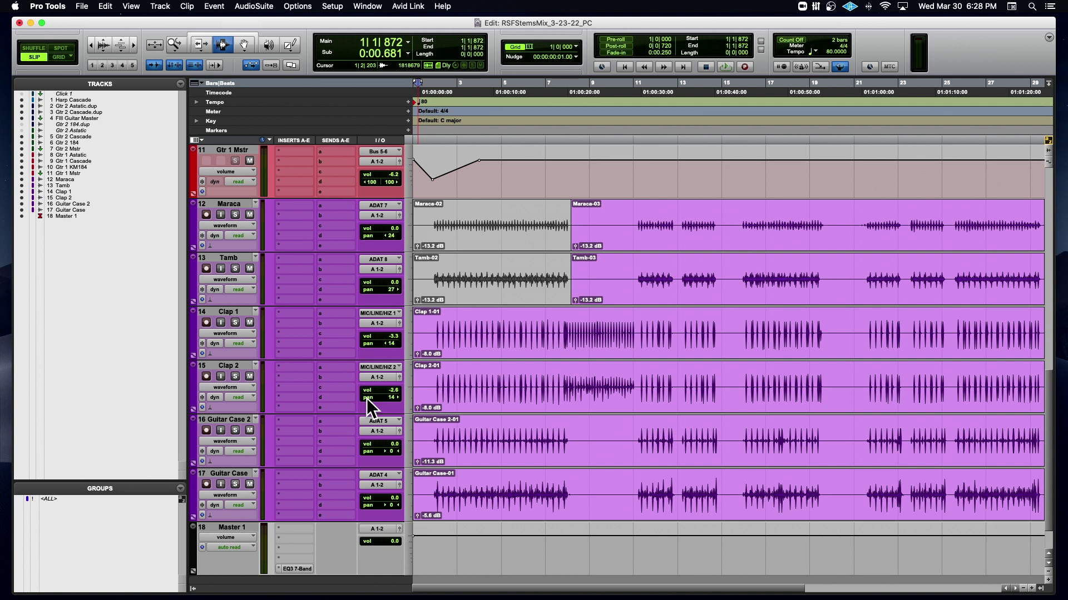
Step: Lower the Clap 1 track volume to -7.3 dB and the Clap 2 track volume to -5.9 dB
key(super+bracketright)
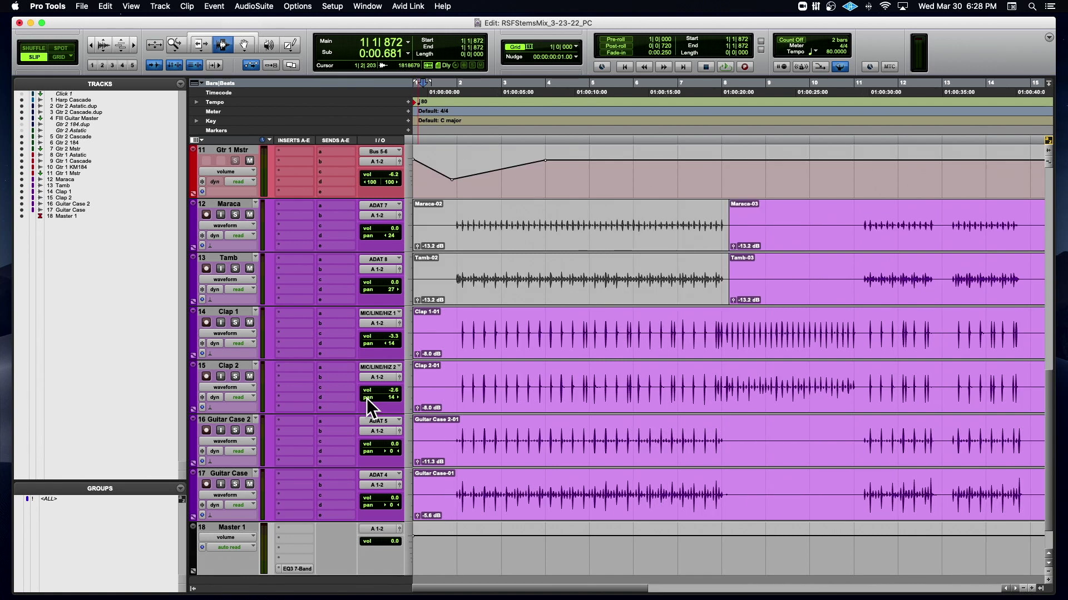
scroll(381, 398, down, 2)
scroll(406, 300, right, 1)
scroll(423, 282, left, 1)
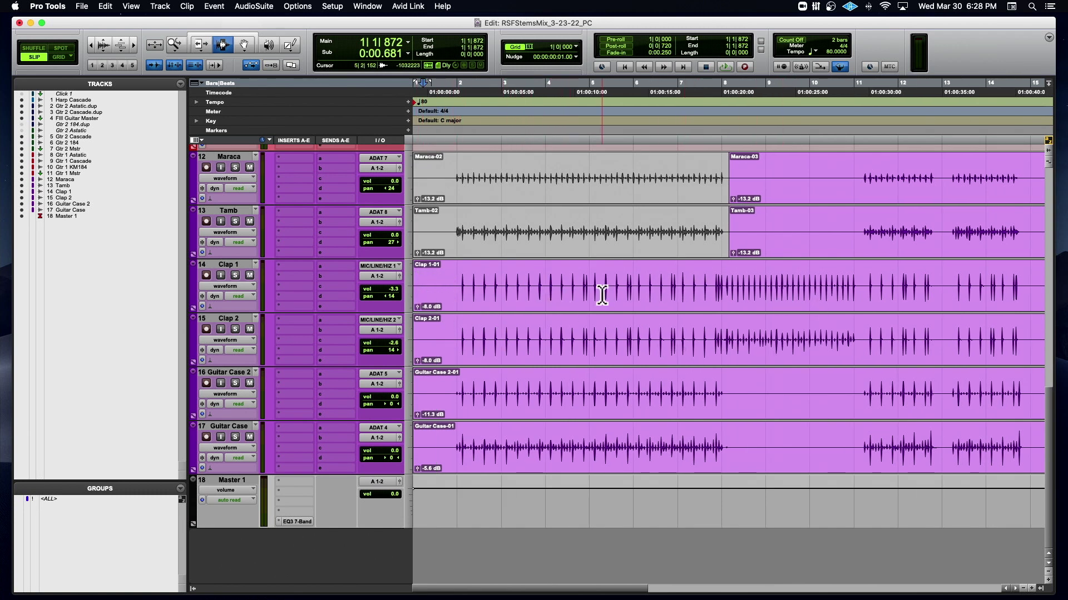
click(386, 287)
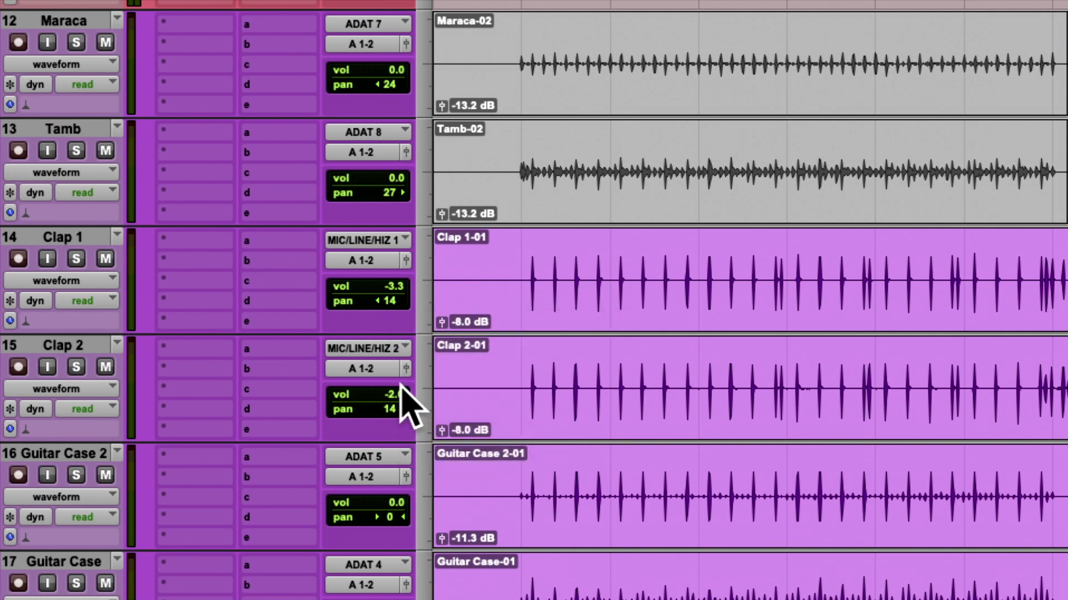
click(396, 288)
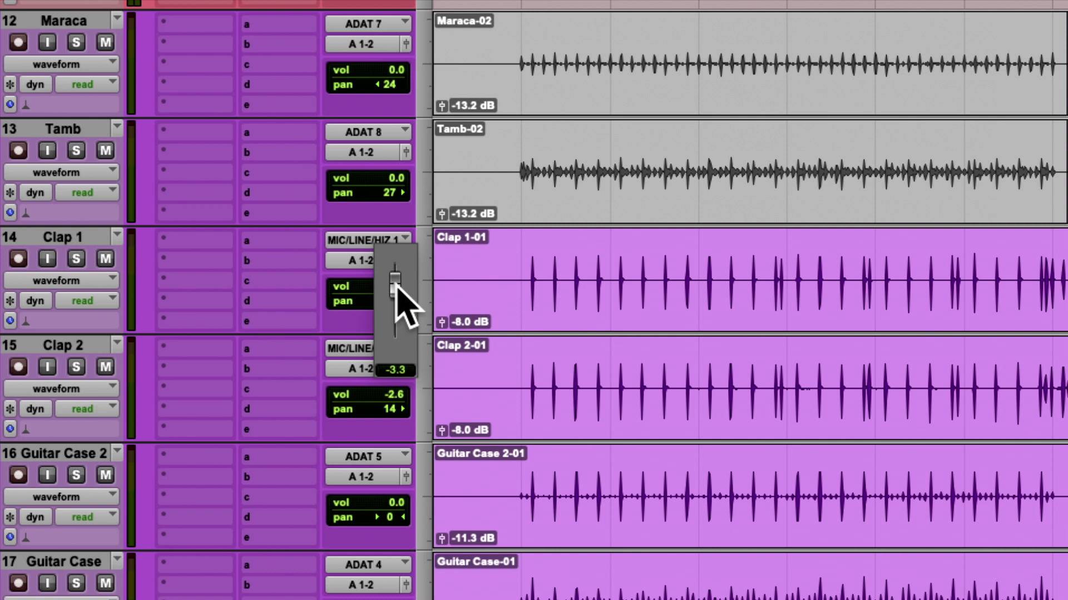
drag(397, 287, 397, 292)
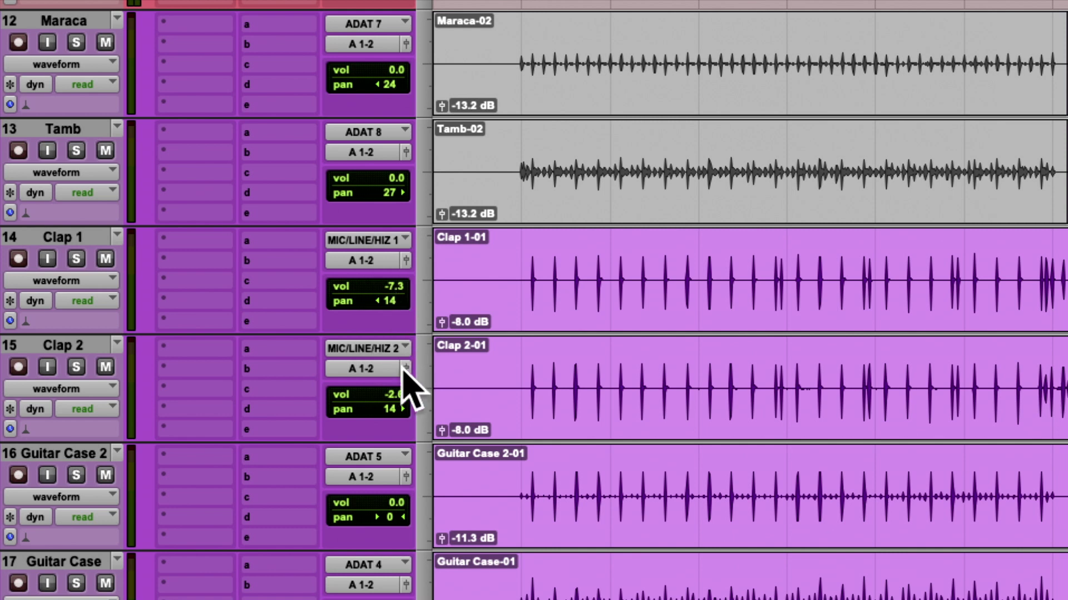
click(398, 394)
drag(399, 389, 400, 399)
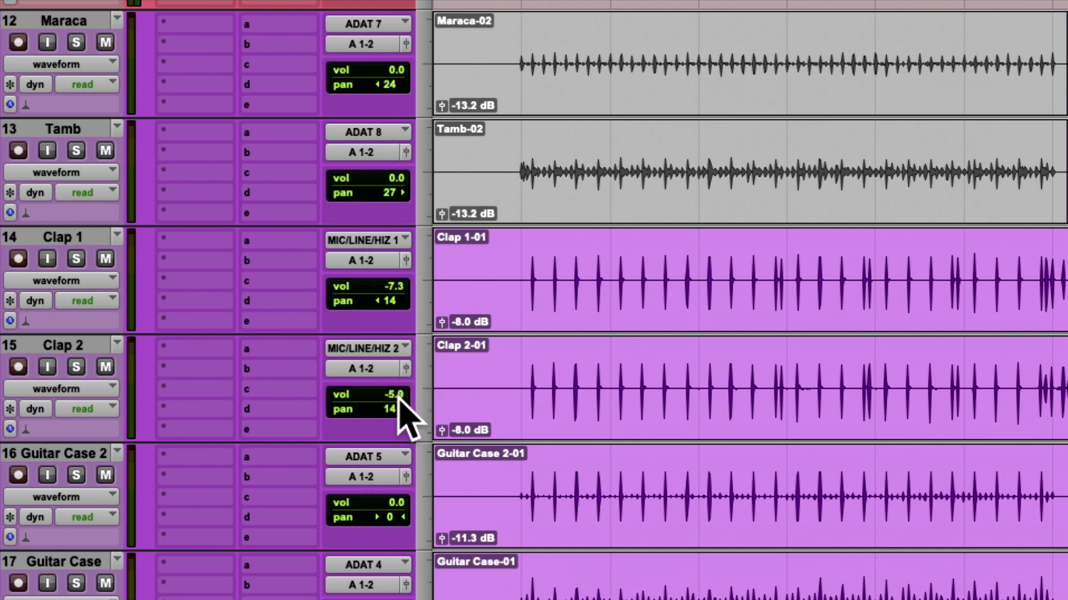
Step: Play from just before bar 2 and audition the Guitar Case track soloed, briefly adding Guitar Case 2
click(516, 309)
key(space)
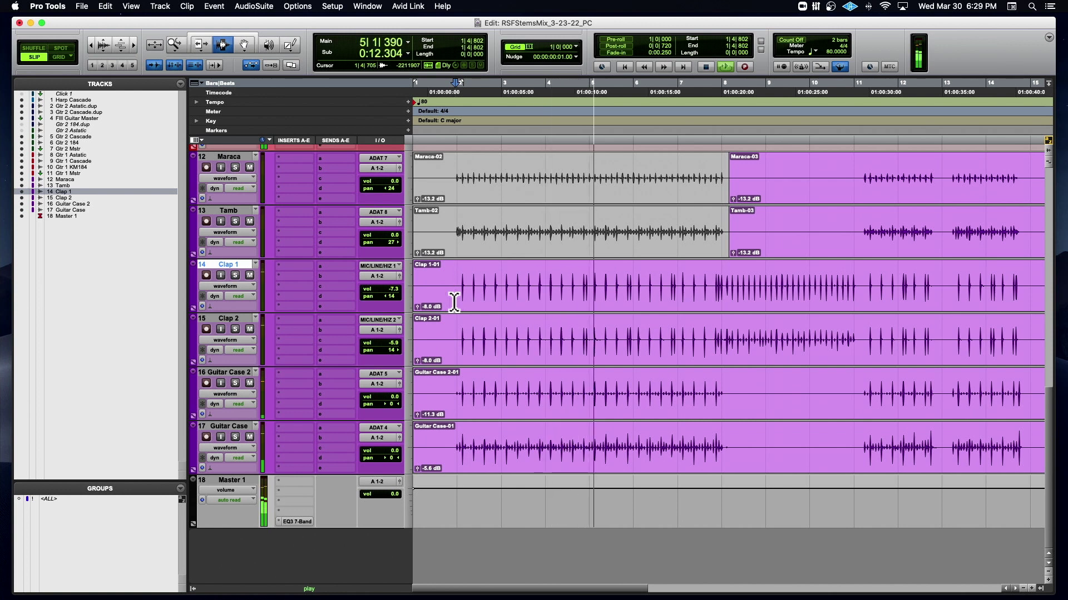
click(235, 437)
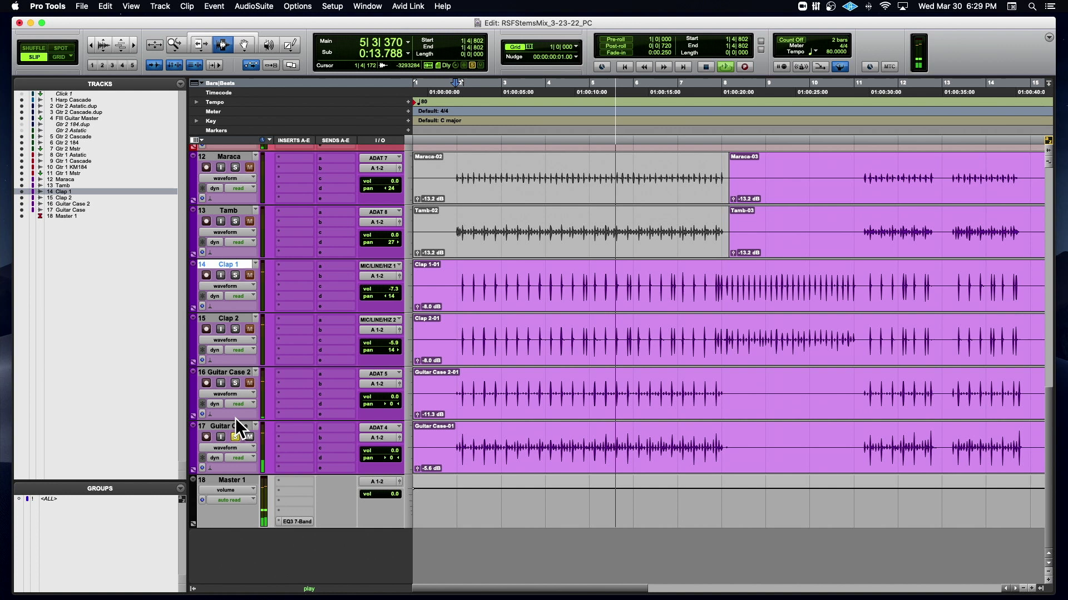
click(238, 383)
click(237, 383)
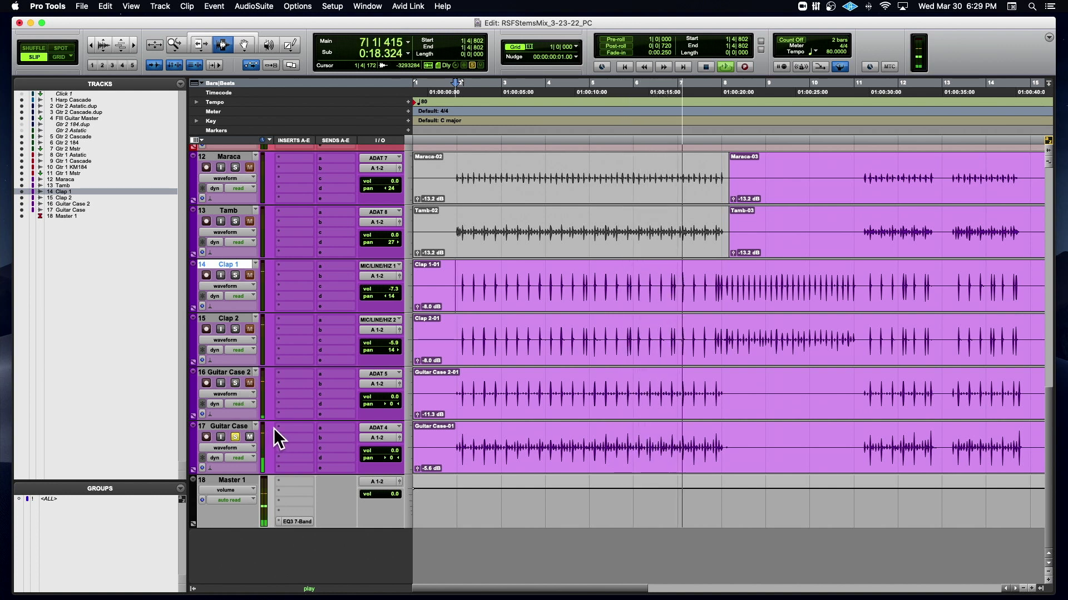
key(space)
Step: Replay the opening with both guitar case tracks soloed, toggling the Guitar Case solo to compare the two
key(super+bracketright)
key(super+bracketright)
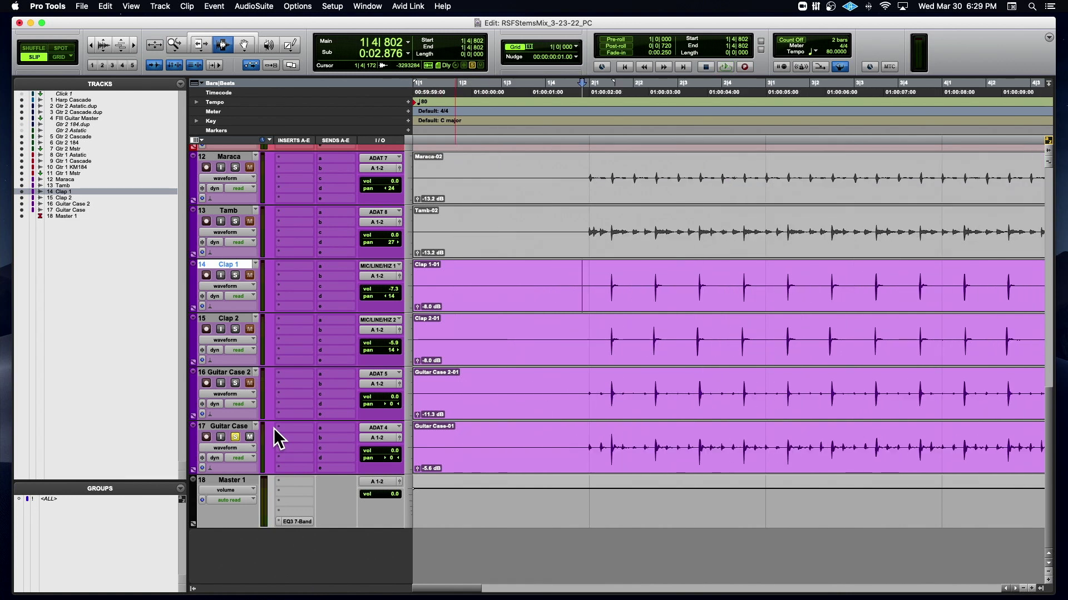
key(space)
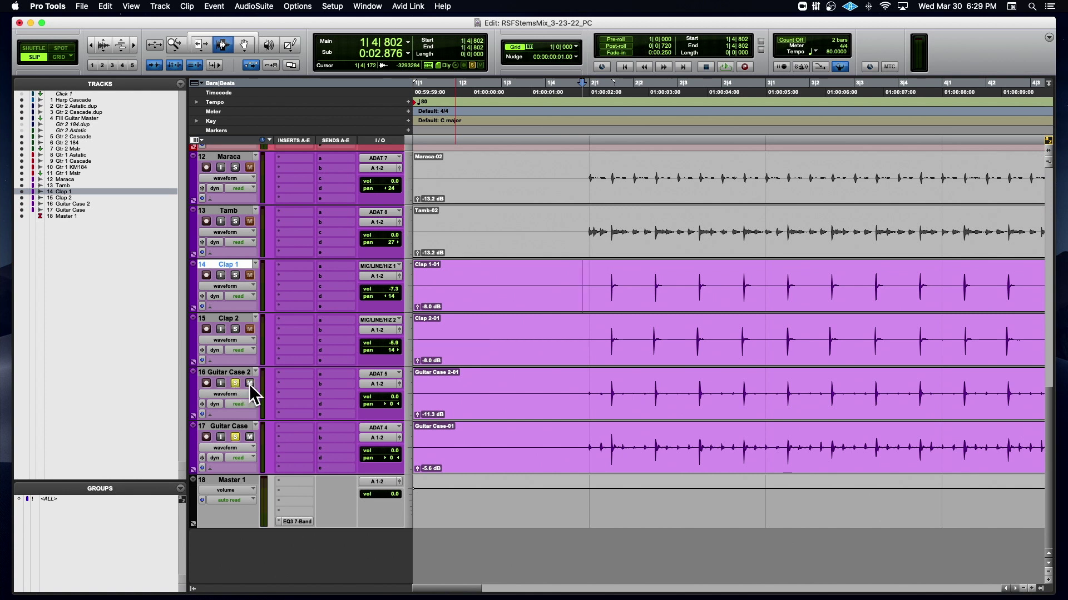
click(235, 437)
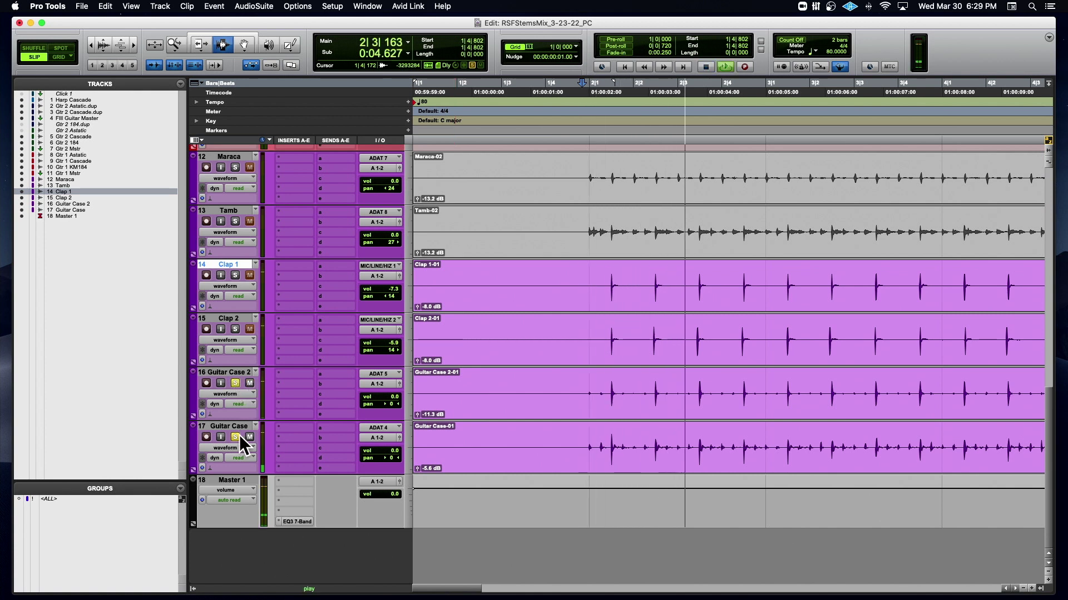
click(237, 437)
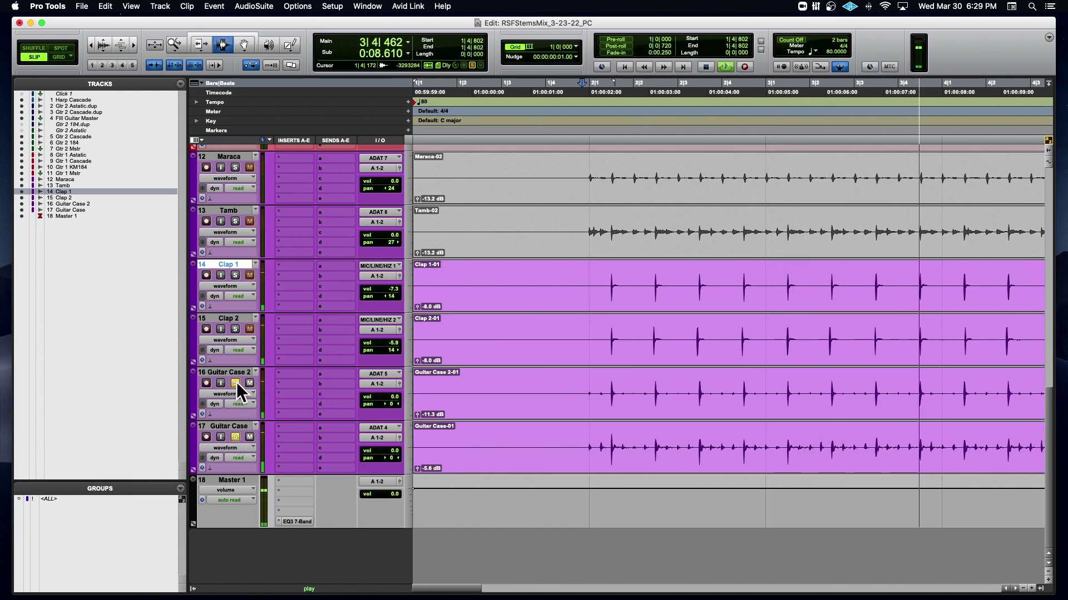
key(space)
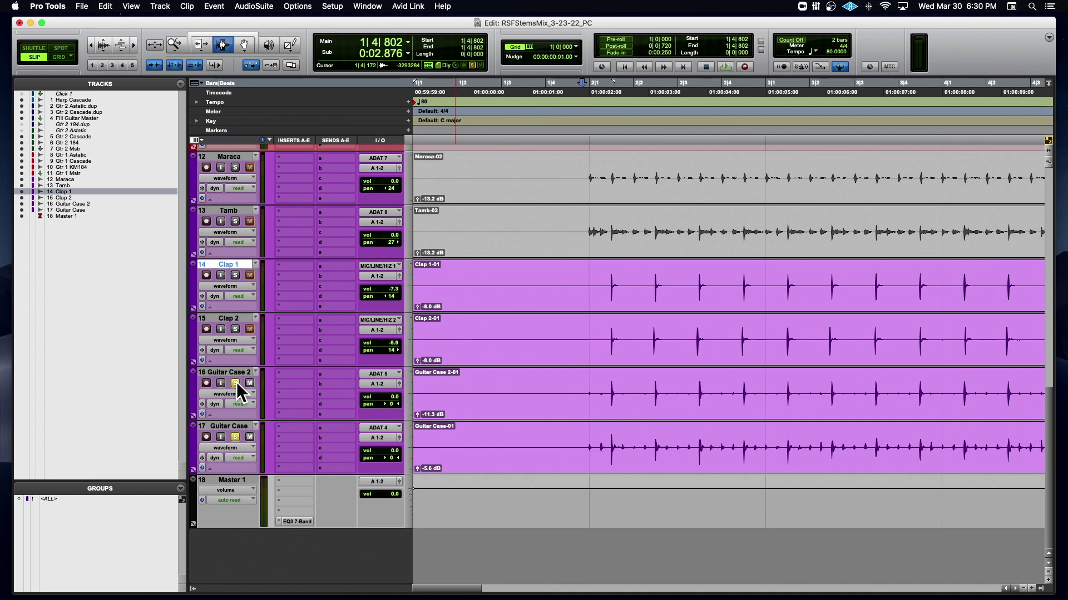
key(space)
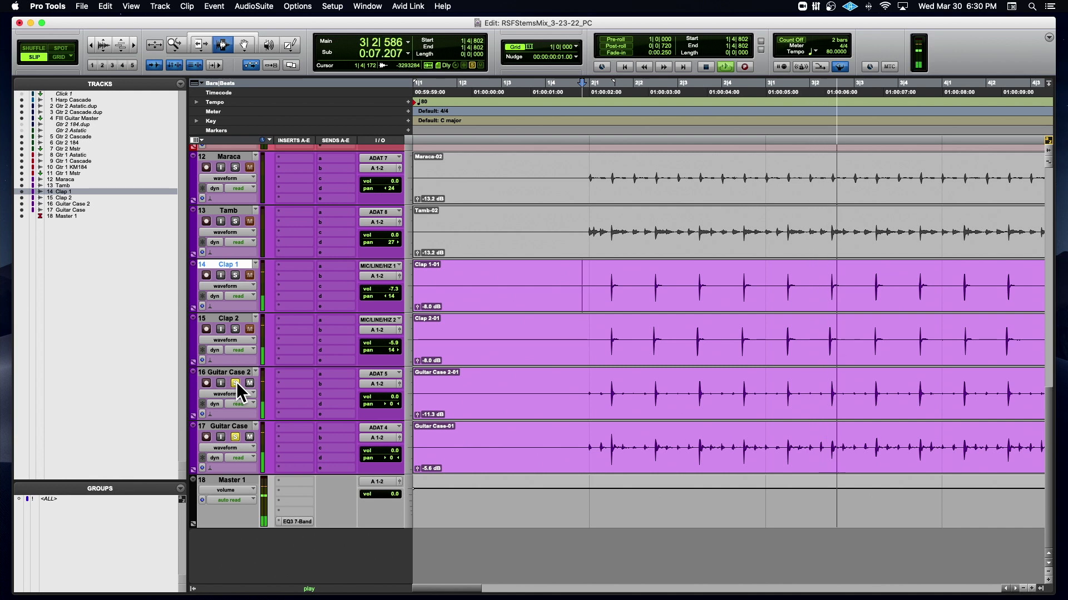
key(space)
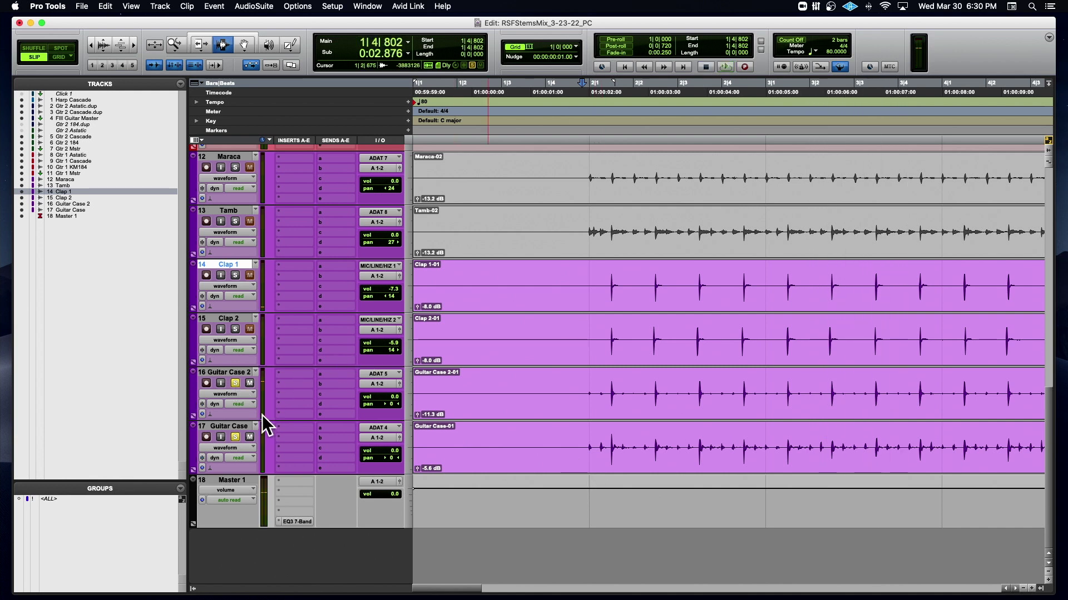
Step: Compare Guitar Case 2 alone with Guitar Case alone over the opening, keeping only Guitar Case soloed
key(space)
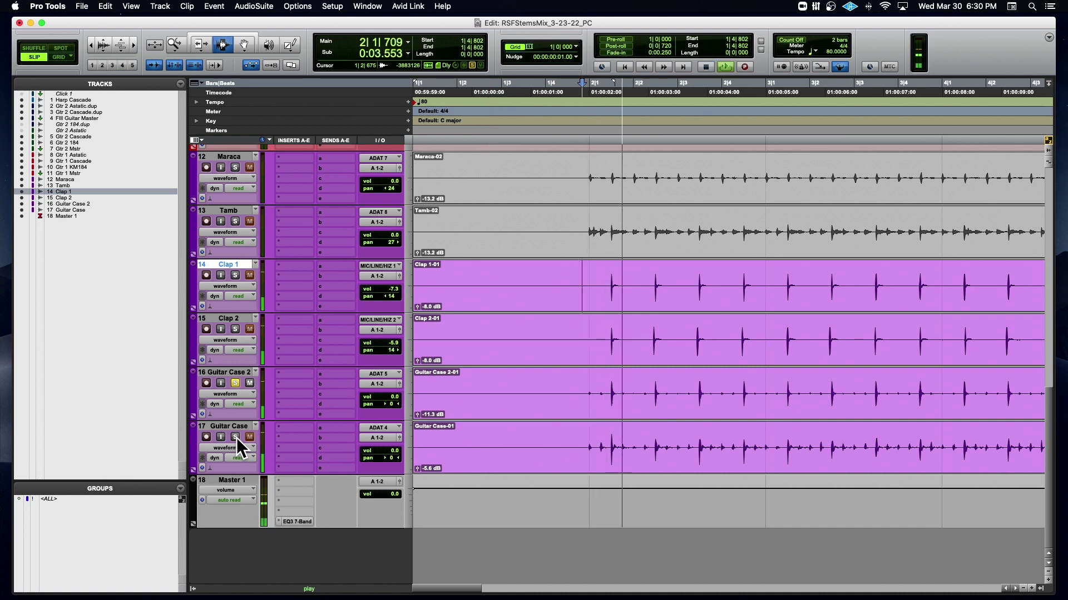
click(235, 437)
key(space)
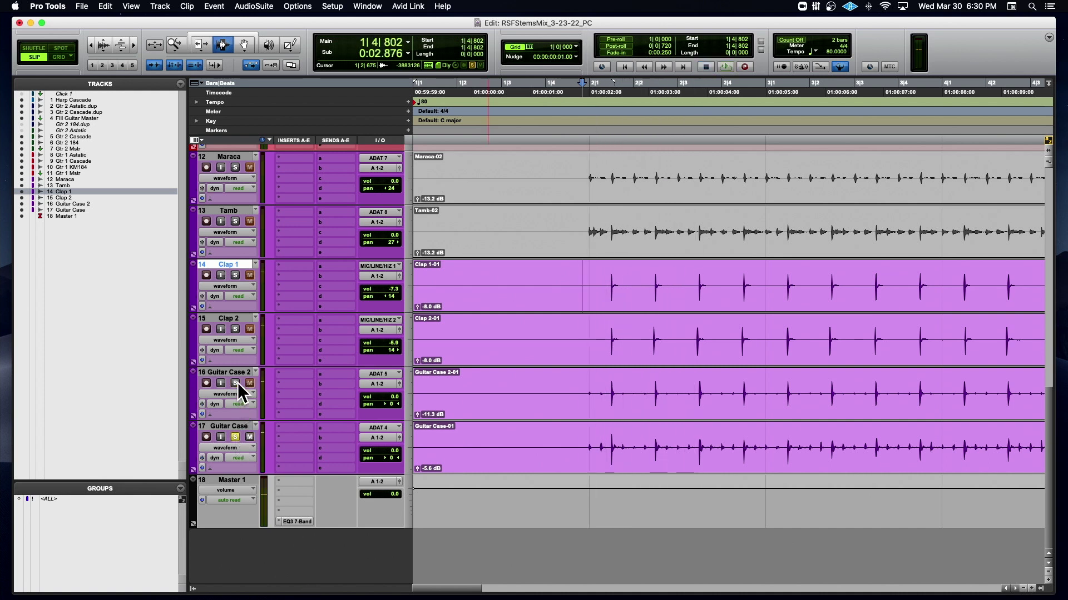
key(space)
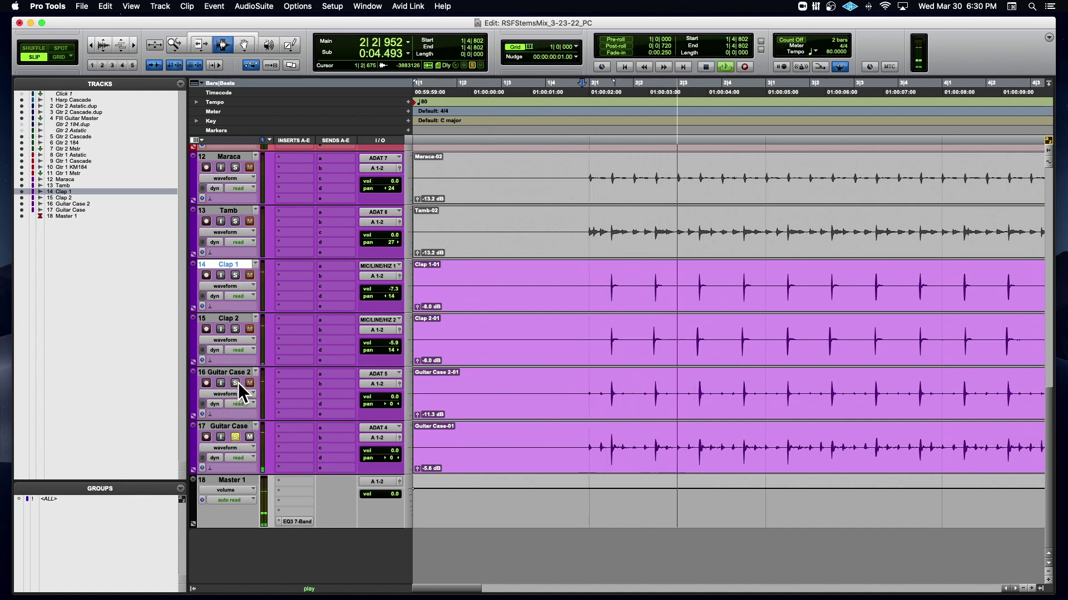
key(space)
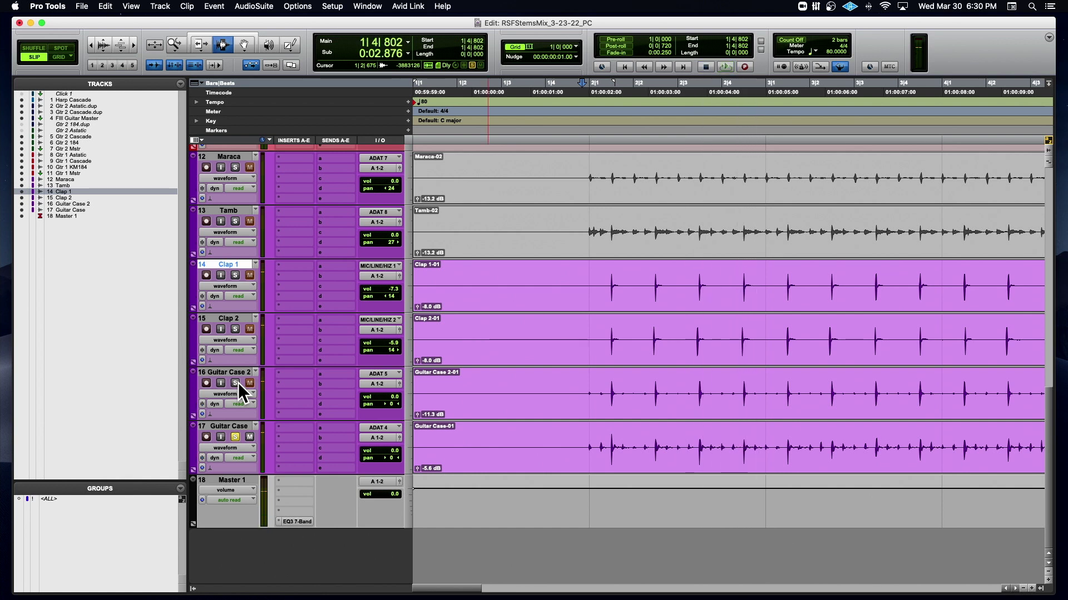
Step: Delete the Guitar Case audio ahead of its first loud hit, from 1|4|934 to 2|1|438
key(super+bracketright)
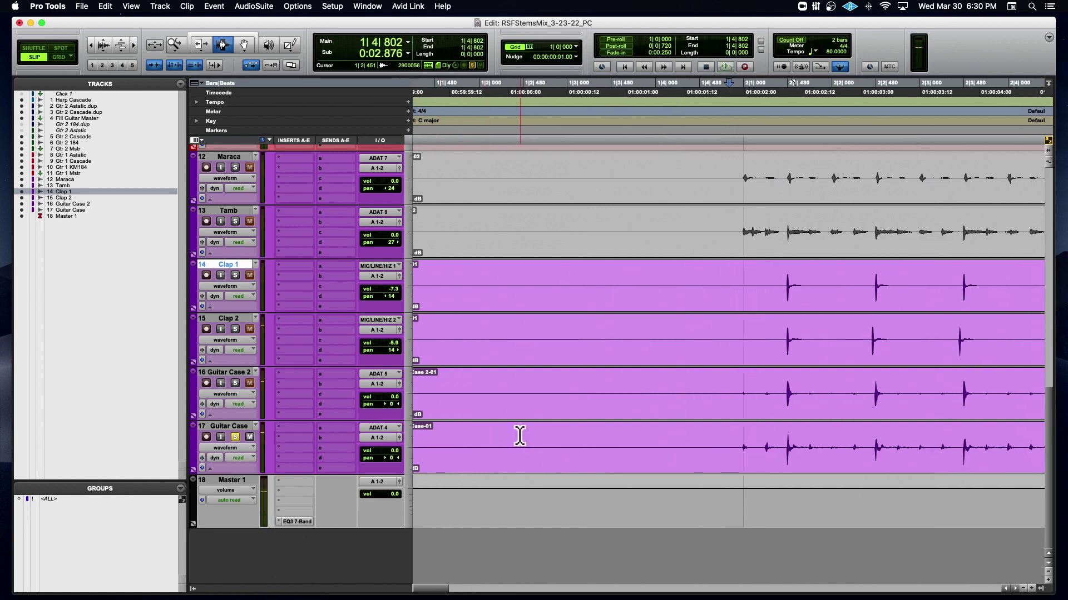
scroll(520, 436, right, 5)
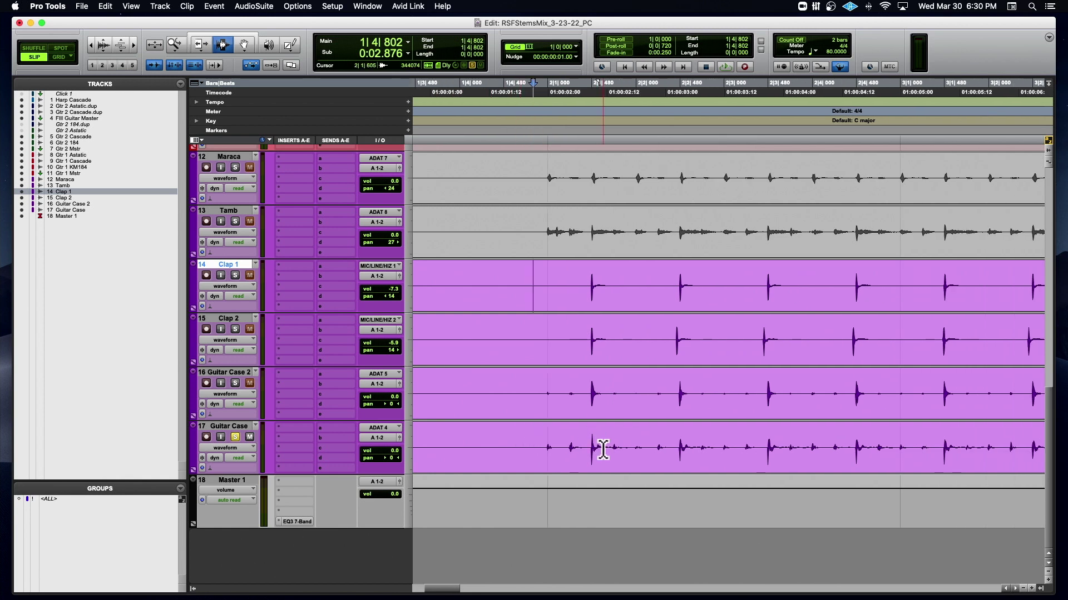
click(589, 451)
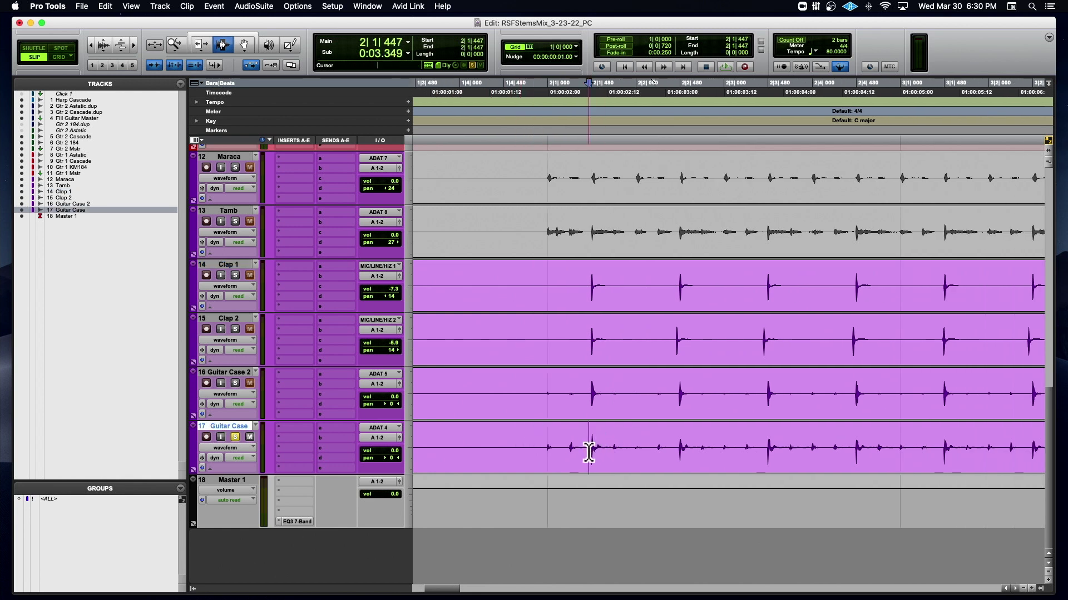
scroll(589, 451, right, 1)
scroll(588, 452, up, 3)
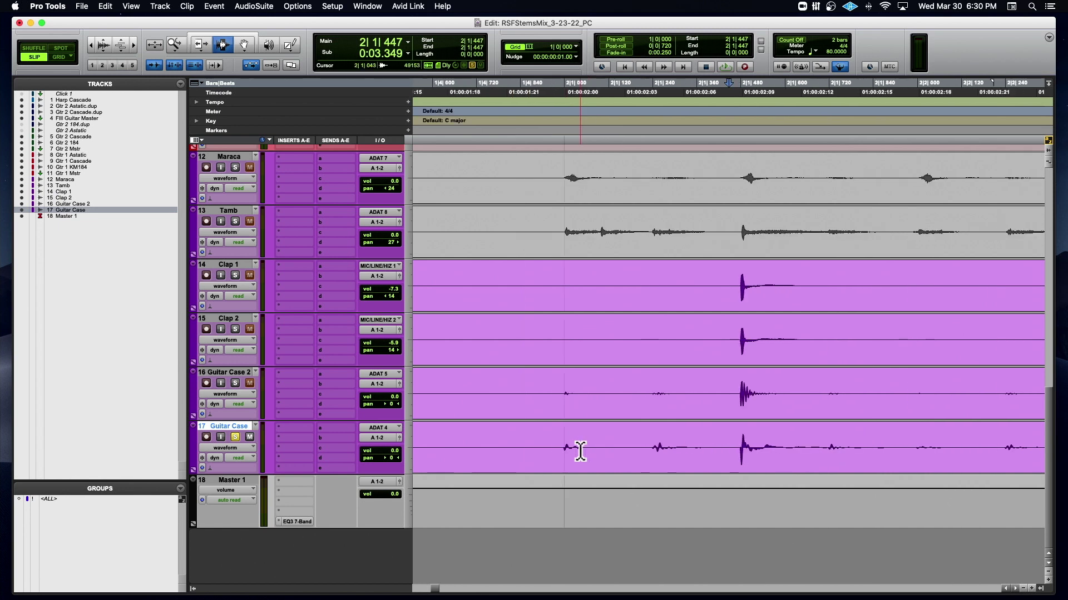
drag(732, 448, 566, 448)
click(738, 455)
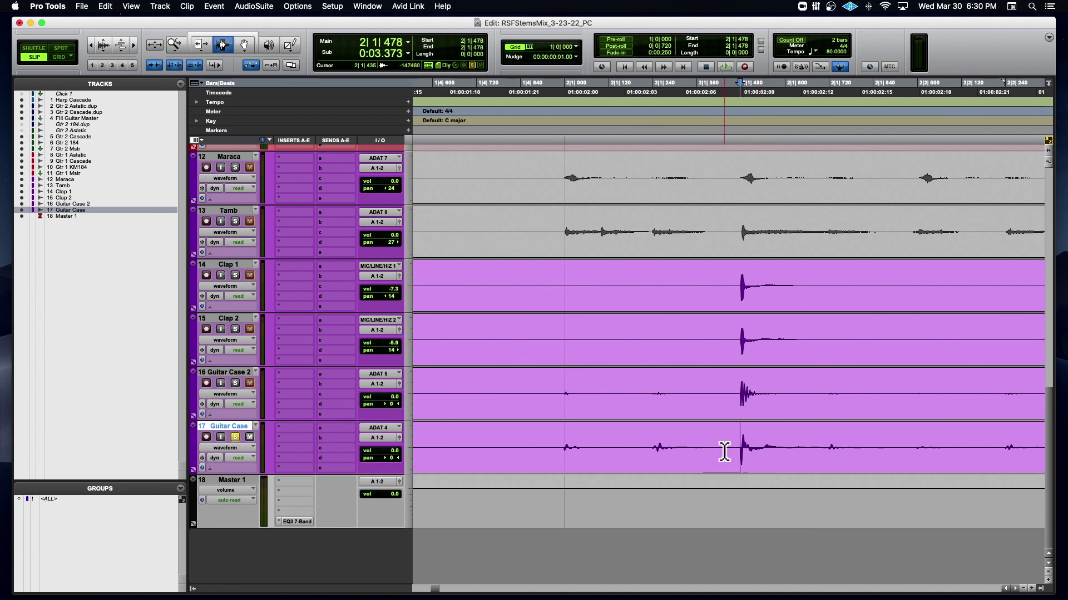
drag(724, 451, 555, 455)
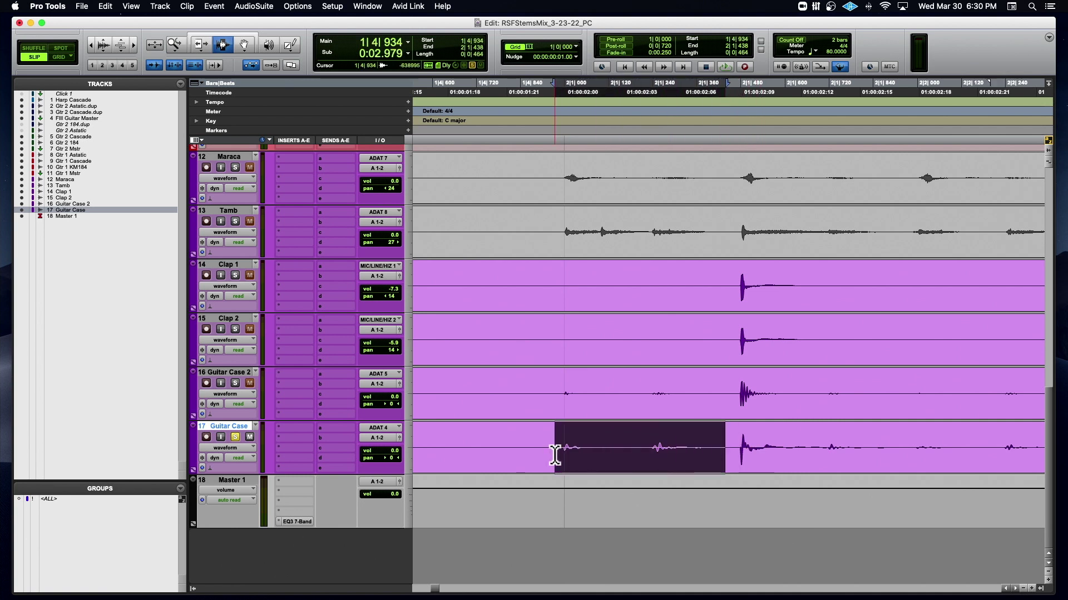
key(Delete)
Step: Delete the quiet Guitar Case audio between the first, second and third loud hits in bar 2
key(super+bracketleft)
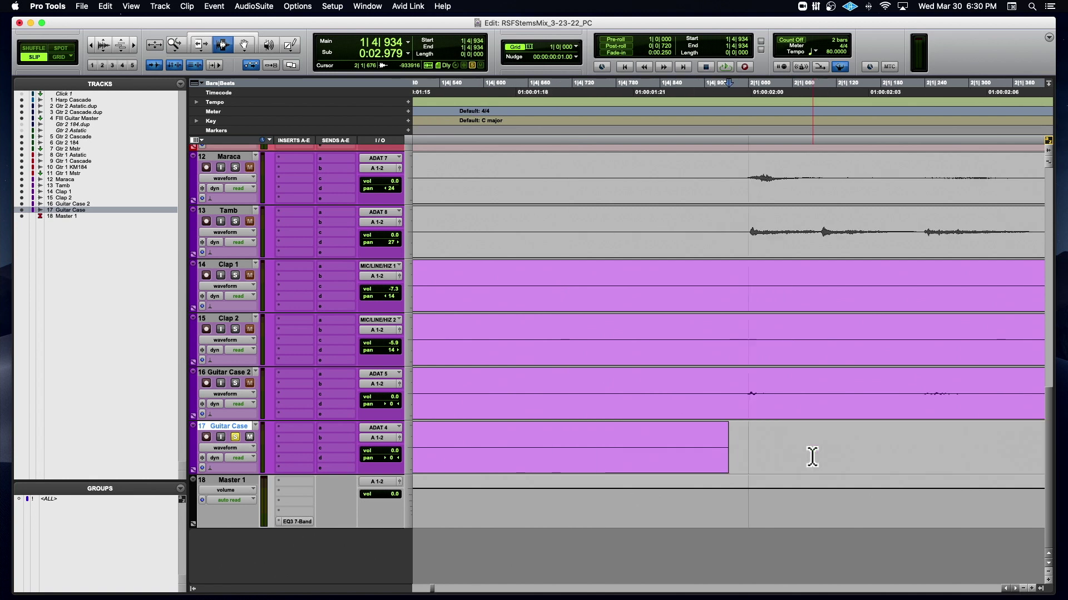
drag(849, 449, 985, 455)
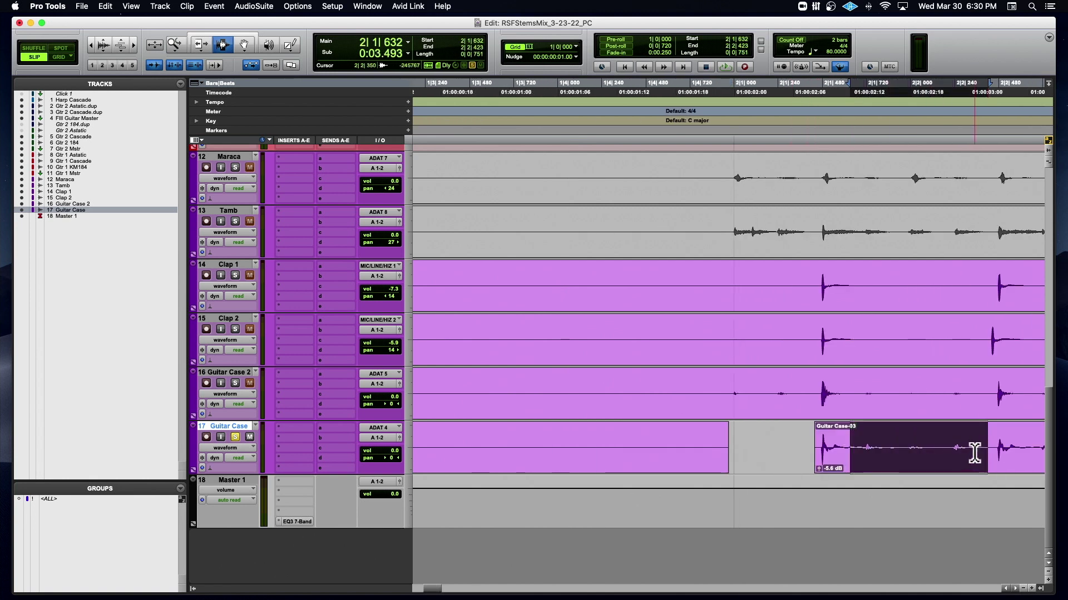
key(Delete)
scroll(976, 453, right, 5)
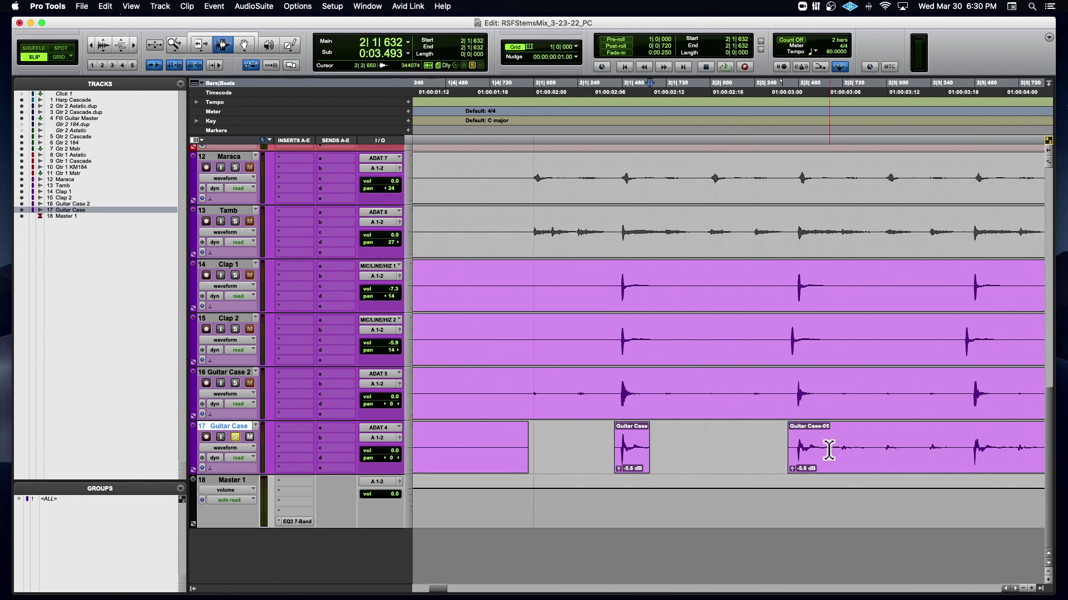
drag(829, 451, 964, 456)
key(Delete)
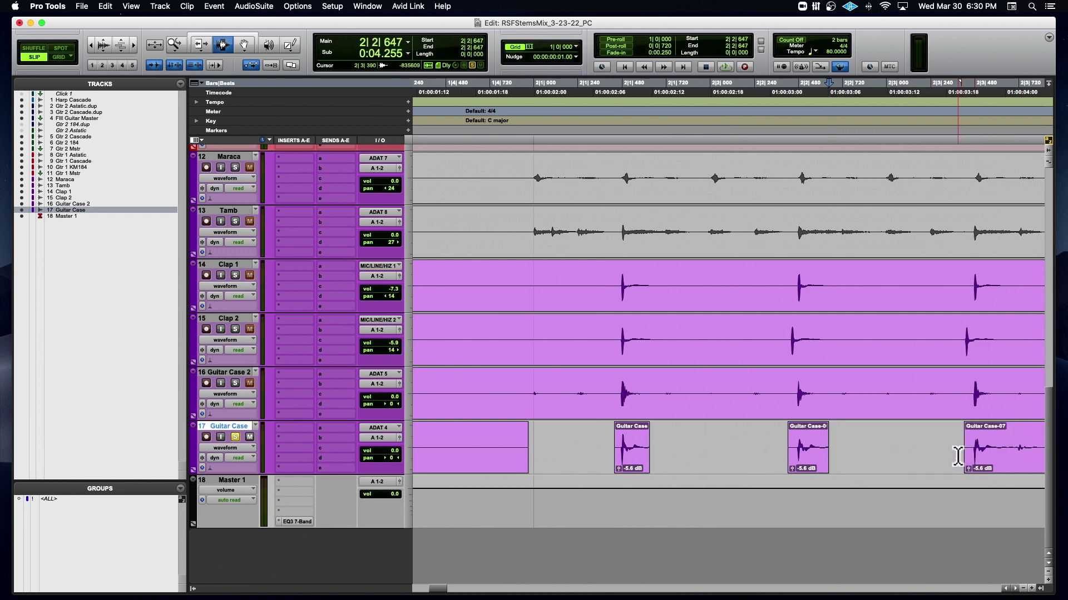
Step: Delete the quiet Guitar Case audio between the third and fourth loud hits in bar 2, starting at 2|3|641
scroll(957, 456, right, 3)
drag(865, 452, 937, 465)
scroll(937, 464, left, 1)
key(Delete)
Step: Delete the quiet Guitar Case gaps following the fourth, fifth and sixth hits, the last from 3|2|625 to 3|3|398
scroll(929, 462, right, 6)
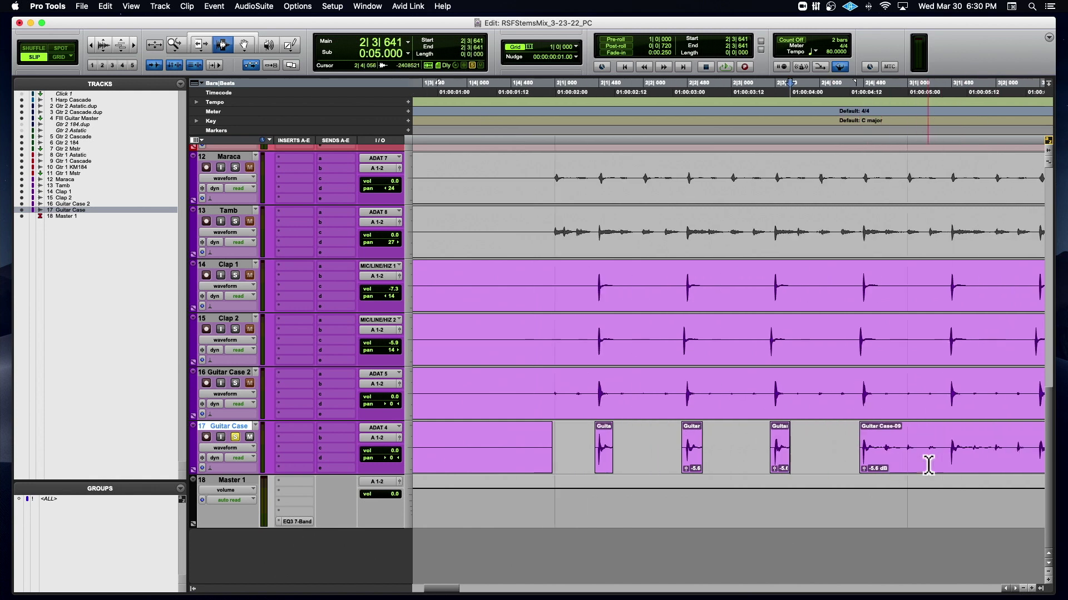
drag(737, 452, 983, 459)
key(Delete)
key(Delete)
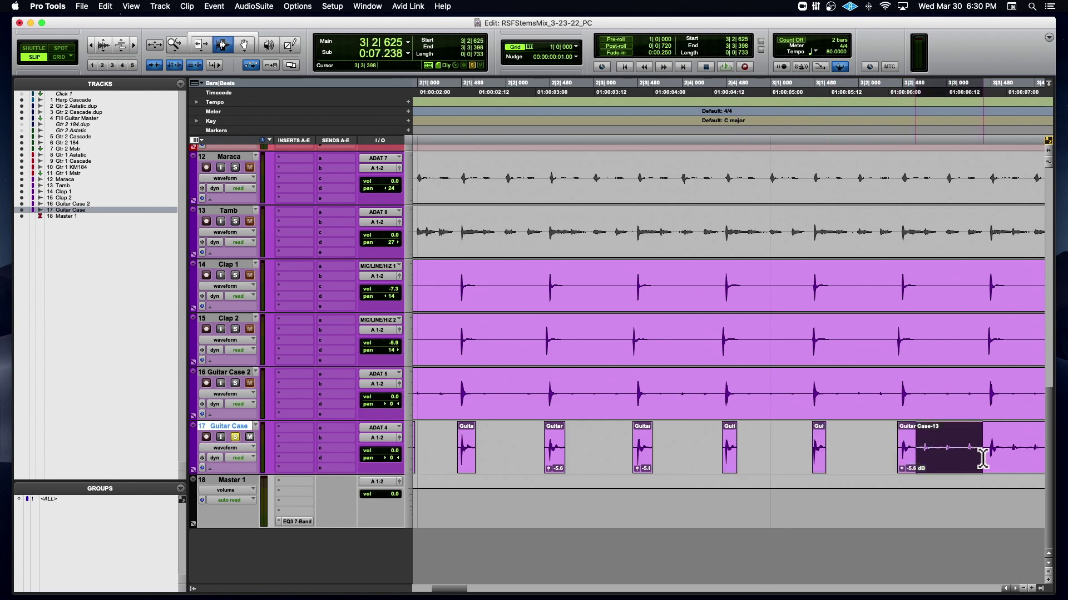
key(Delete)
Step: Delete the quiet Guitar Case audio between the loud hits from bar 3 beat 3 through the gap after bar 5 beat 1
key(super+bracketleft)
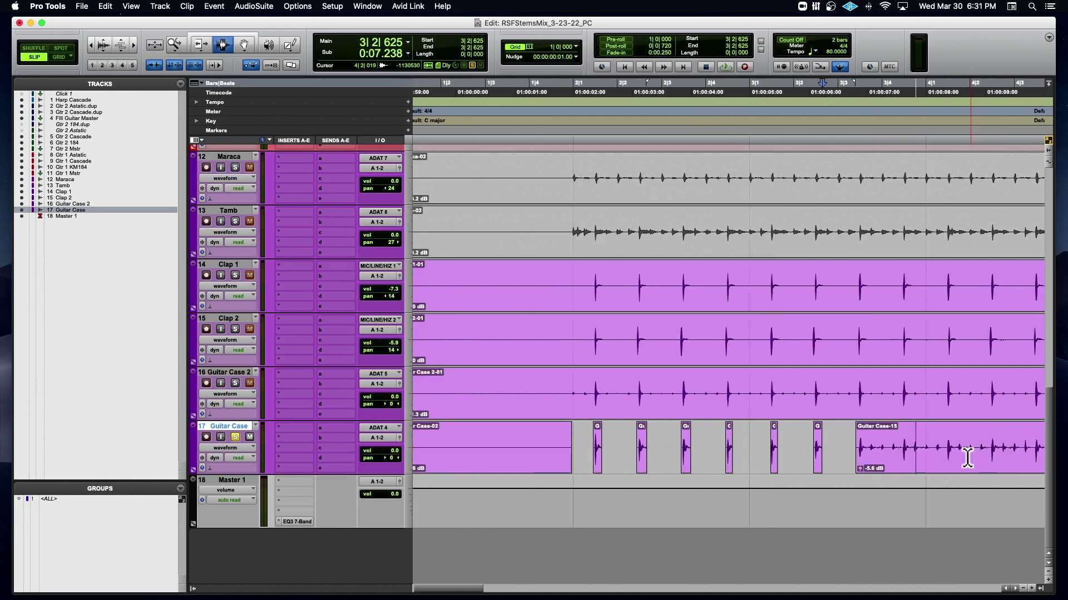
scroll(890, 458, right, 5)
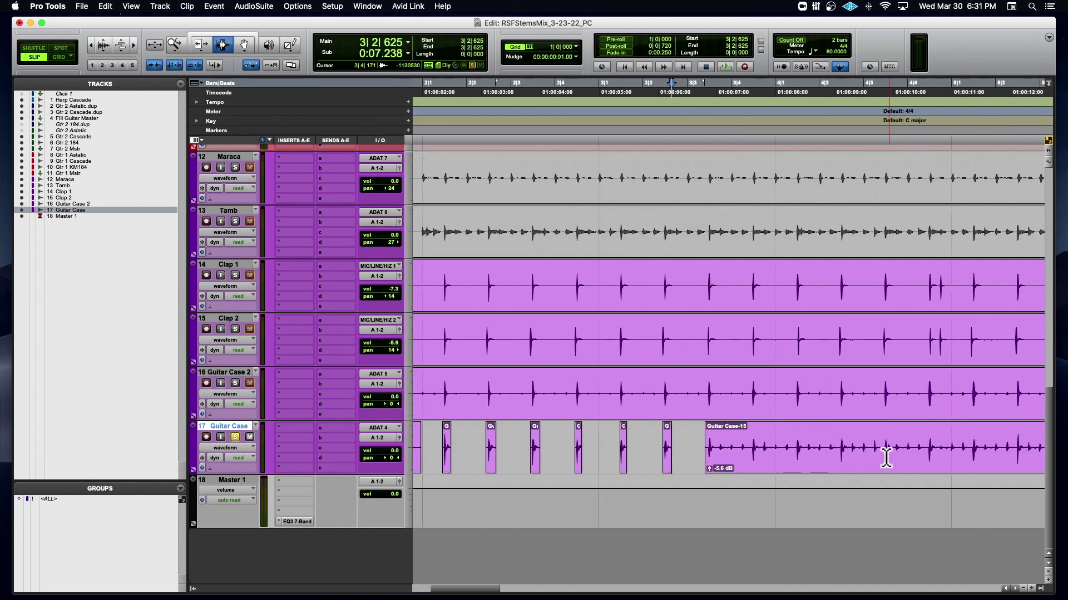
scroll(886, 458, right, 3)
drag(649, 451, 943, 448)
key(Delete)
key(Delete)
key(Delete)
key(Delete)
key(Delete)
key(Delete)
key(Delete)
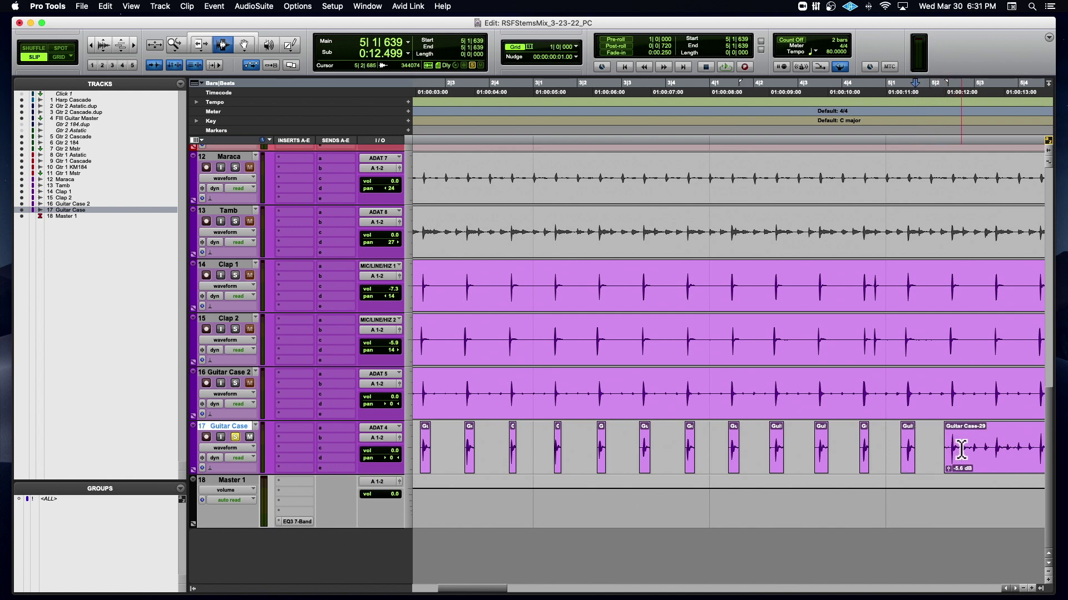
Step: Delete the quiet Guitar Case gaps from 5|2|588 to 5|3|330 and from 5|3|694 to 5|4|315
key(super+bracketleft)
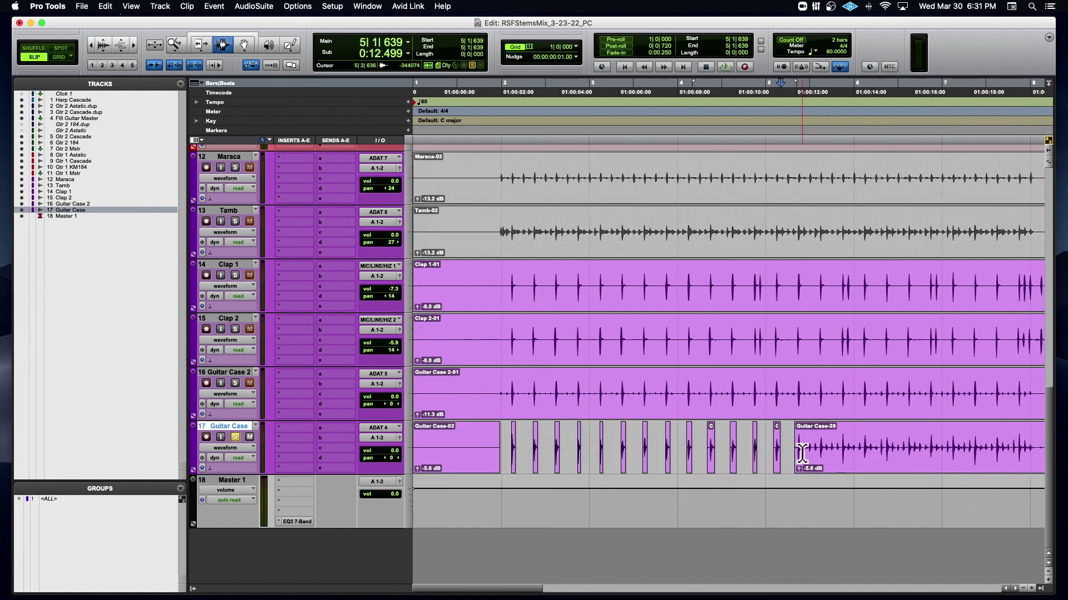
drag(801, 453, 812, 456)
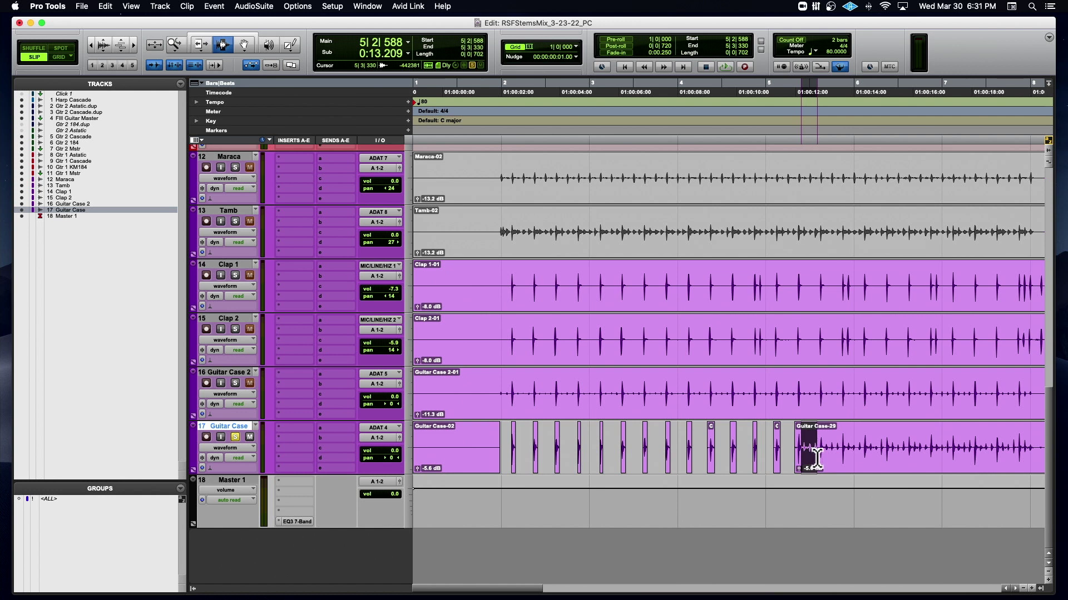
drag(826, 453, 838, 455)
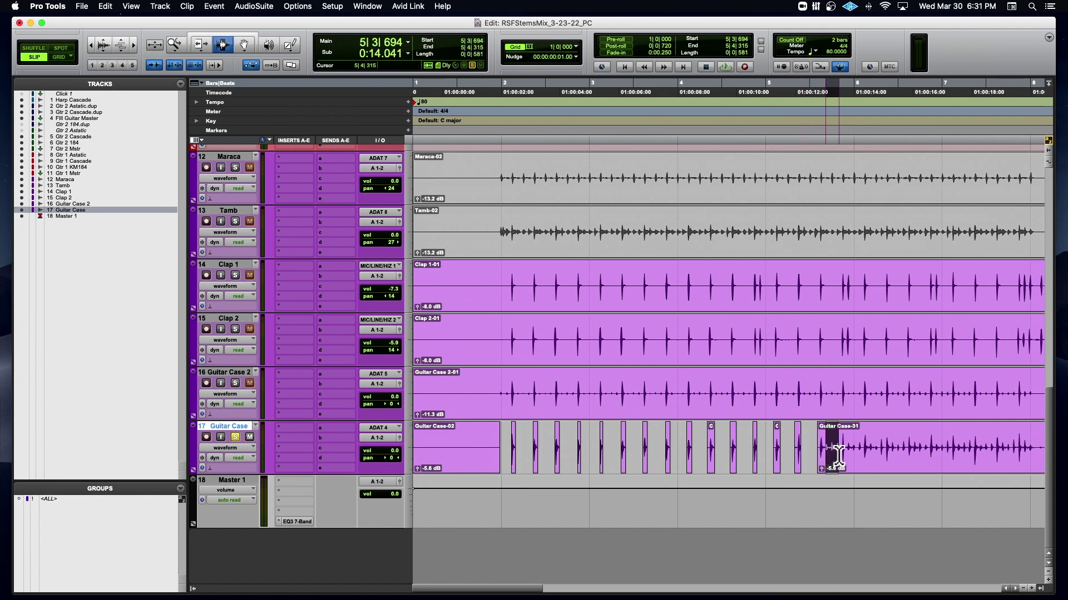
key(Delete)
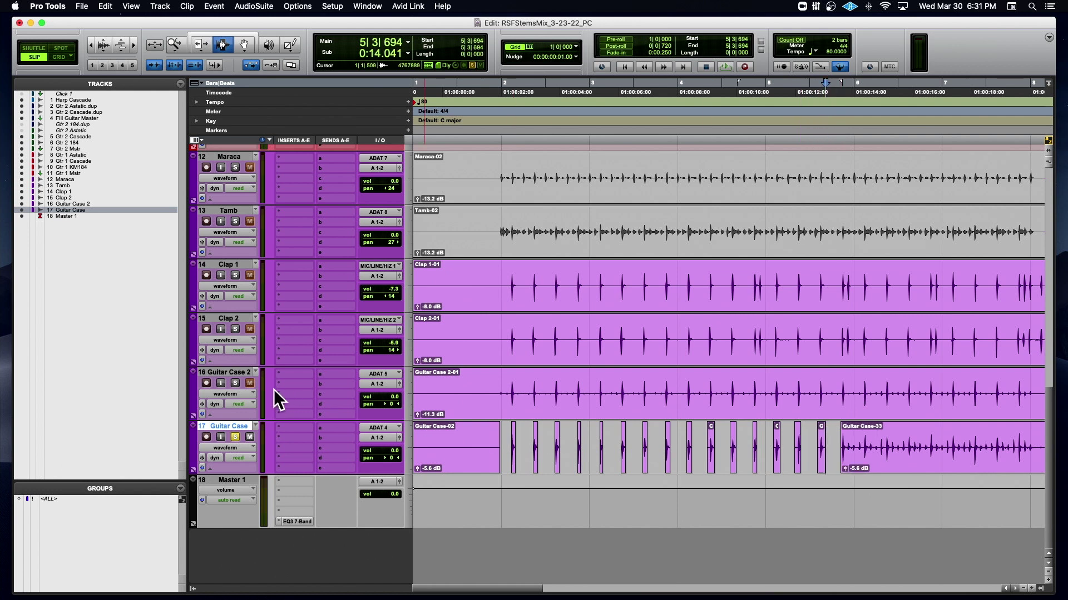
Step: Play from 1|4|414 with both Guitar Case tracks soloed, and again with Guitar Case 2 unsoloed
click(488, 417)
key(space)
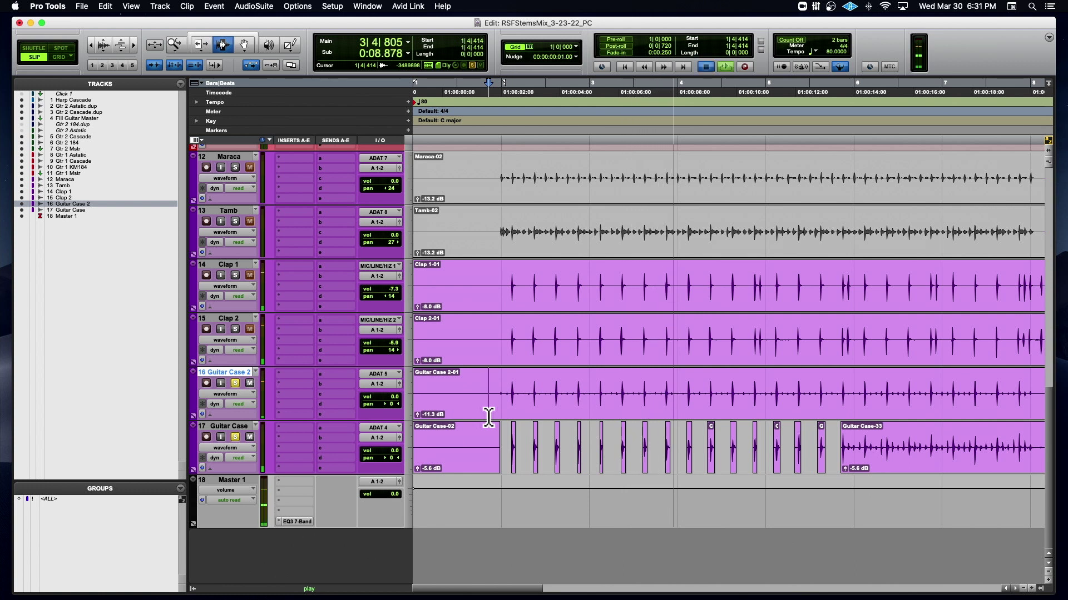
key(space)
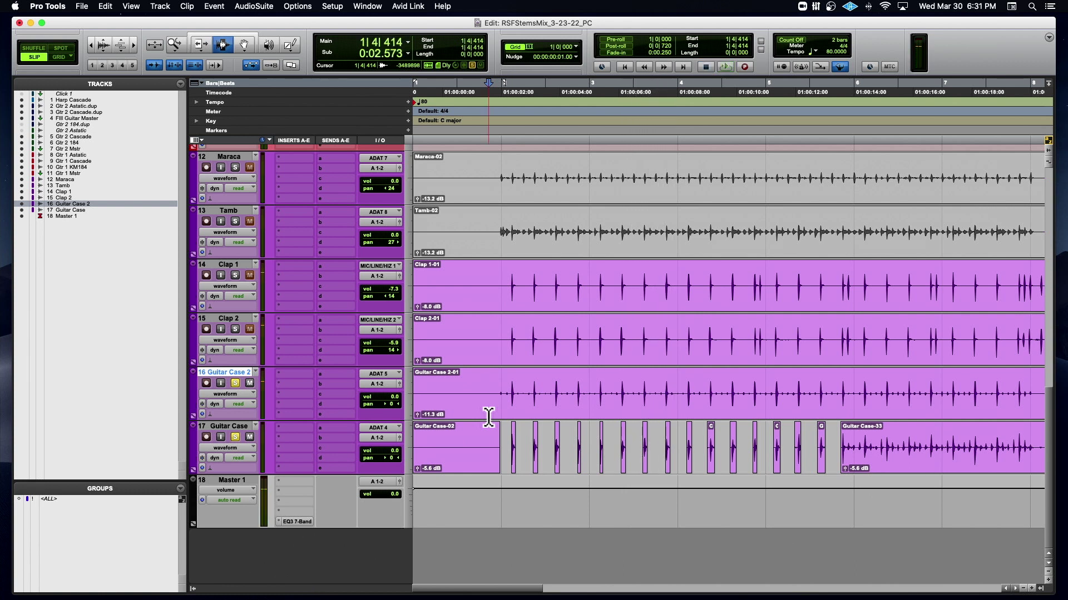
click(237, 383)
key(space)
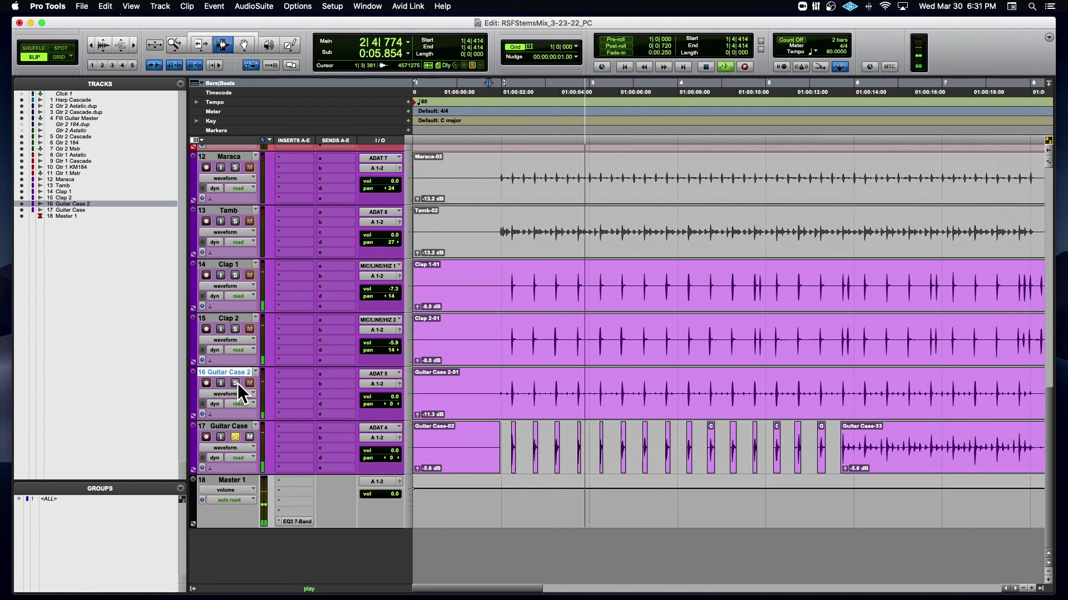
key(space)
Step: Apply fades to the edges of all Guitar Case hit clips between 2|1|278 and 5|3|839
key(super+bracketright)
key(super+bracketright)
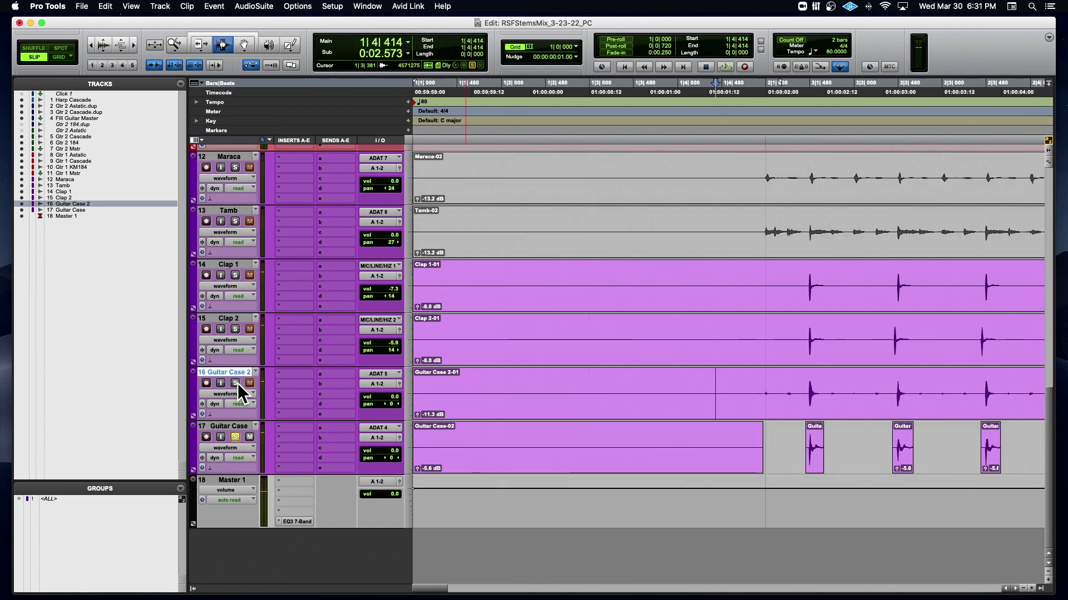
key(super+bracketleft)
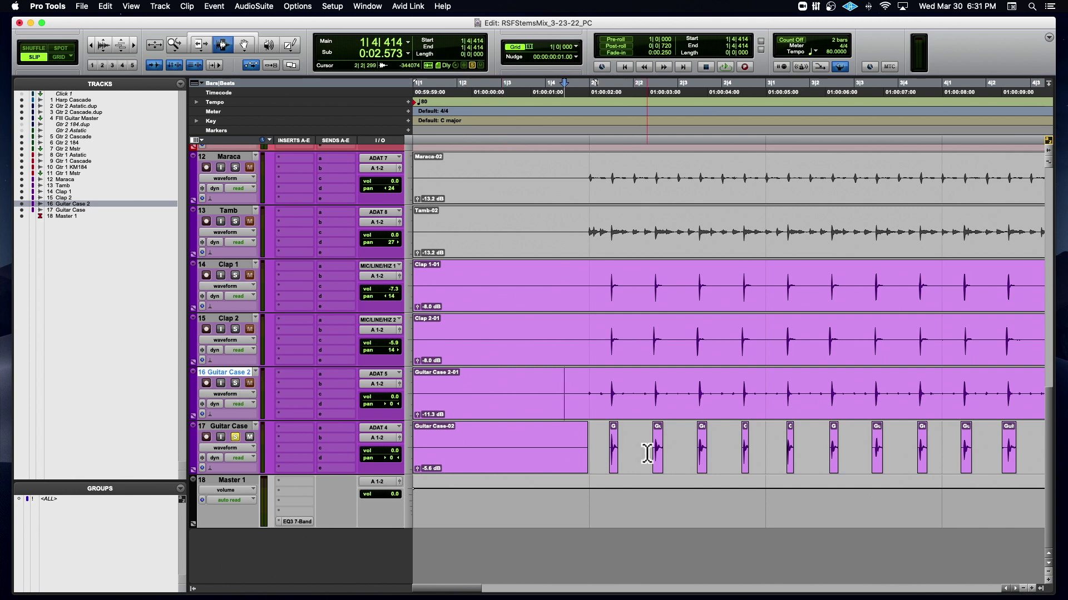
scroll(647, 453, right, 3)
key(super+bracketleft)
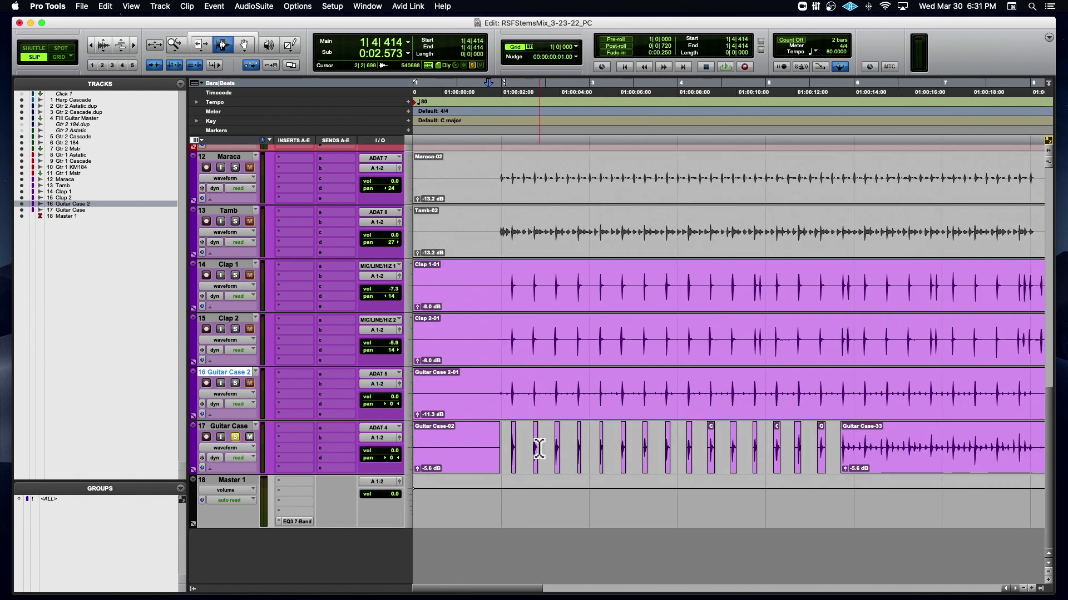
click(509, 450)
drag(509, 450, 829, 466)
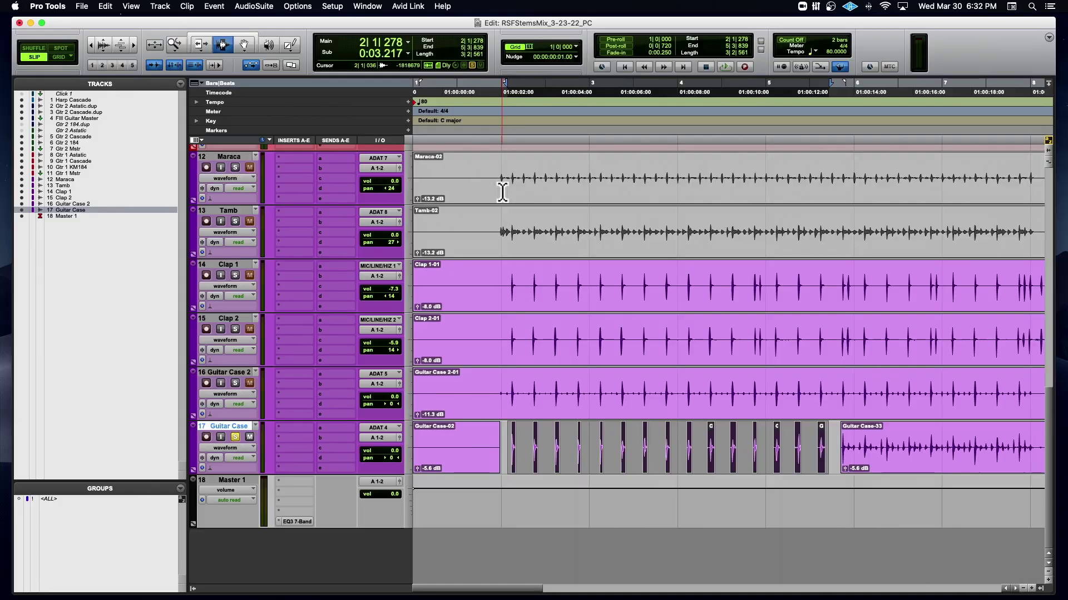
key(super+bracketright)
key(super+bracketright)
key(super+bracketright)
key(super+bracketright)
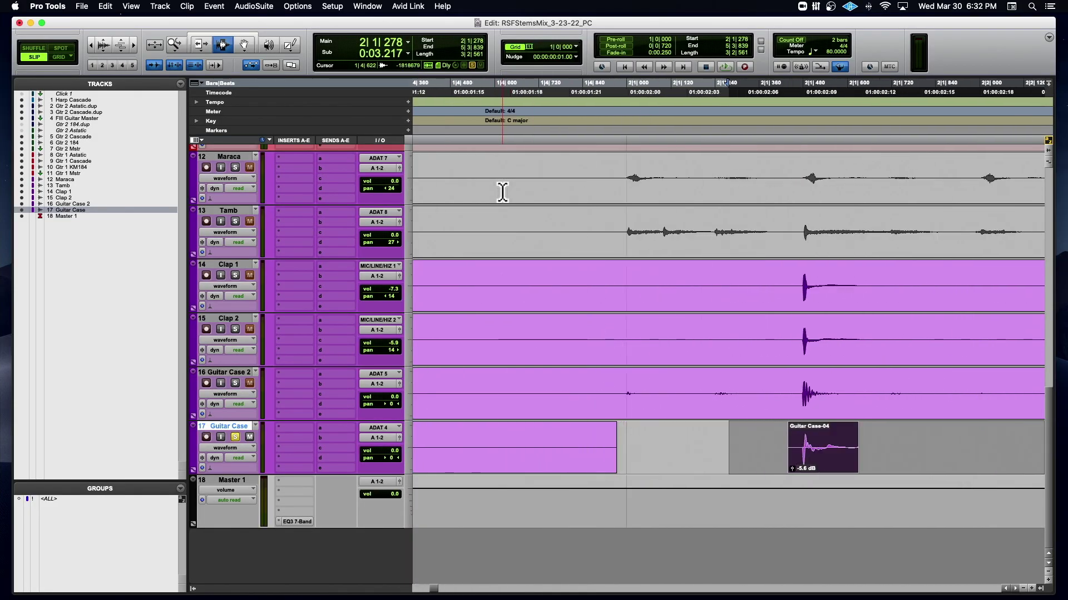
key(ctrl+f)
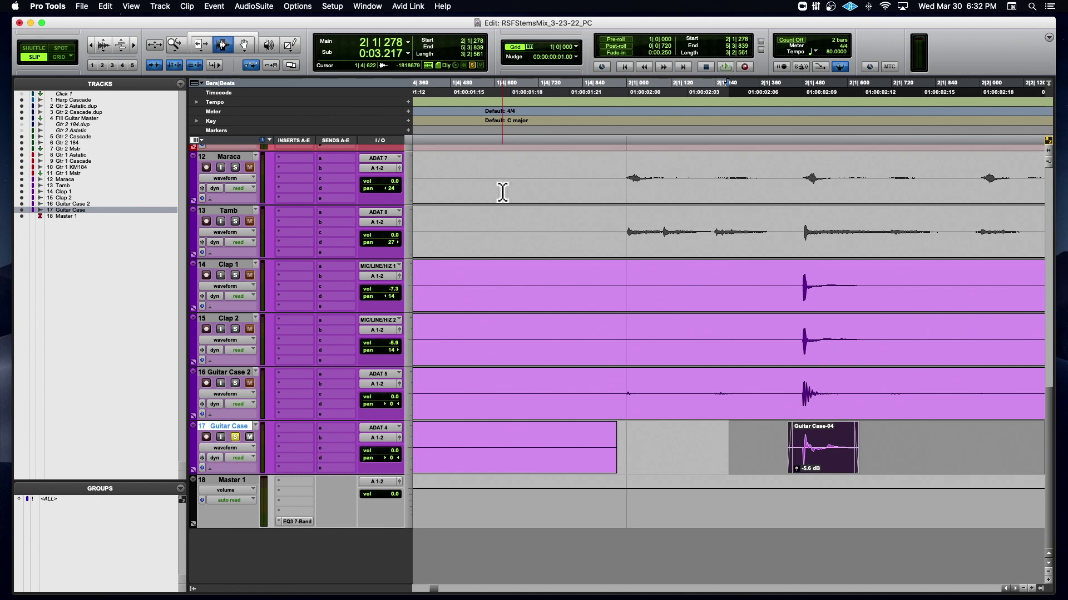
Step: Compare the first Guitar Case hit with and without its fades by undoing and redoing them
key(super+bracketright)
scroll(502, 192, left, 3)
key(super+bracketright)
scroll(503, 192, right, 2)
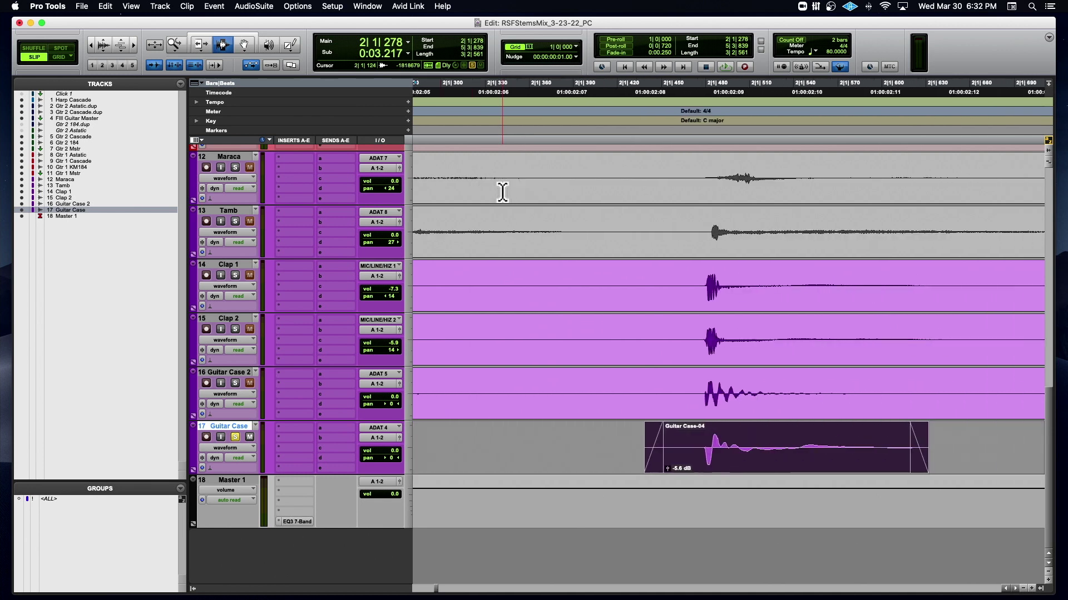
scroll(502, 191, right, 2)
key(super+z)
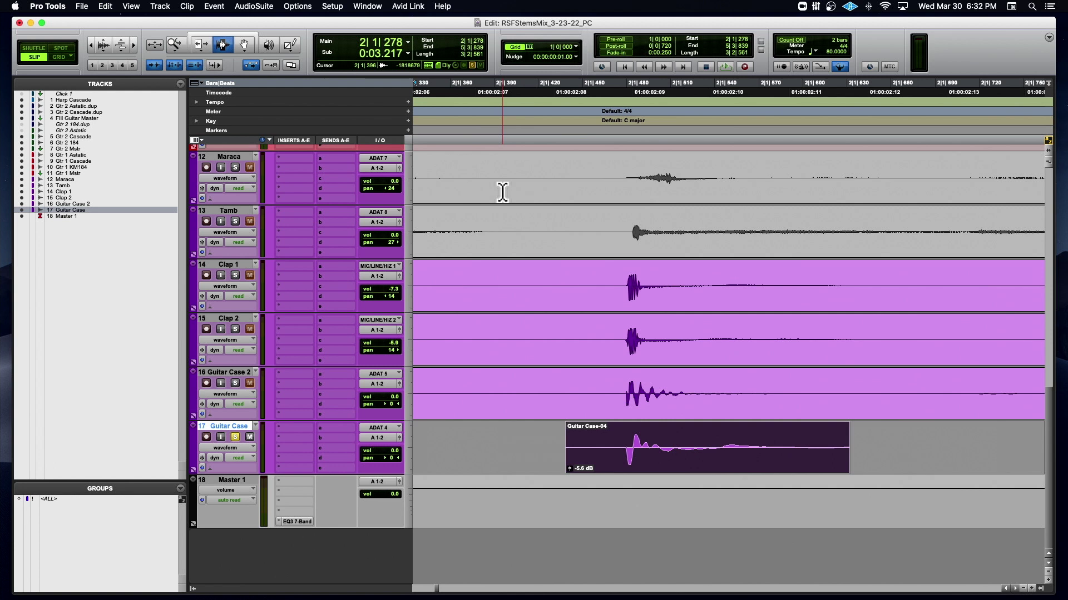
key(super+shift+z)
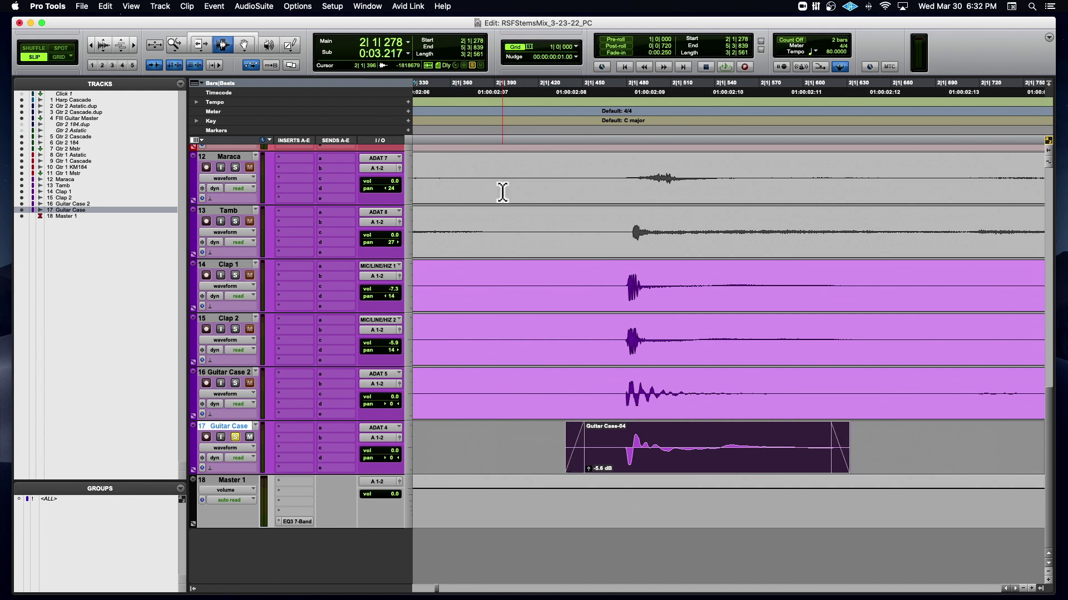
Step: Play the faded Guitar Case hits from 1|4|953, soloing Guitar Case 2 along with them
key(super+bracketleft)
key(super+bracketleft)
key(super+bracketleft)
key(super+bracketleft)
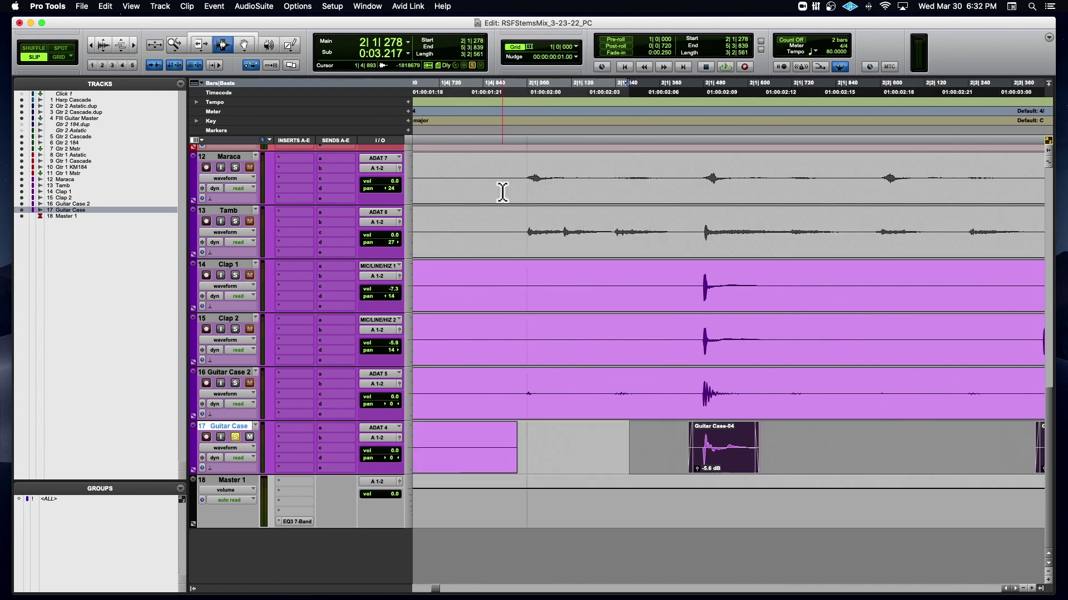
click(677, 253)
key(space)
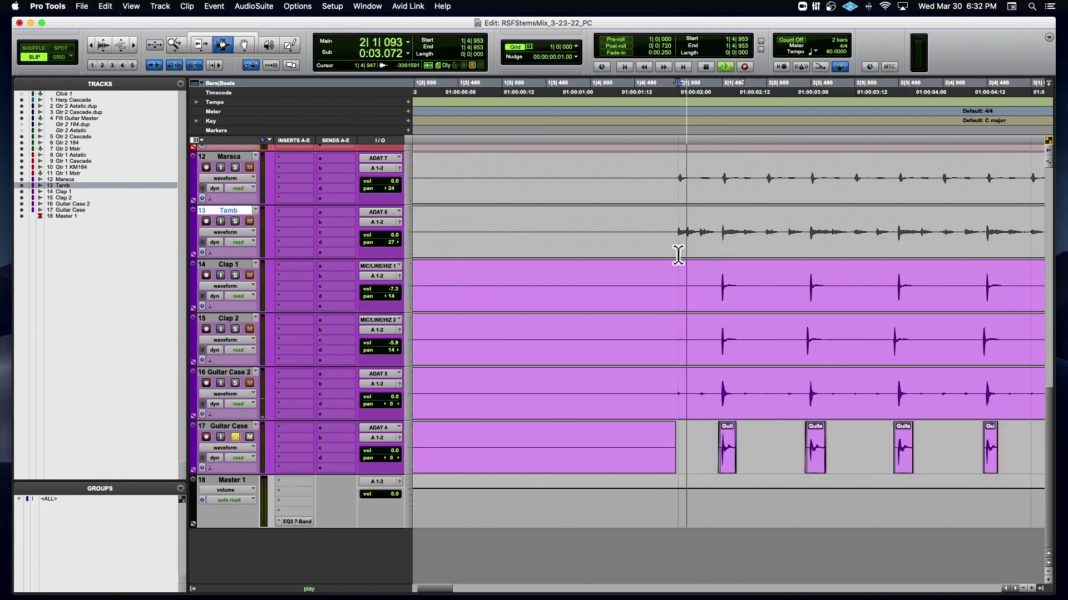
click(235, 383)
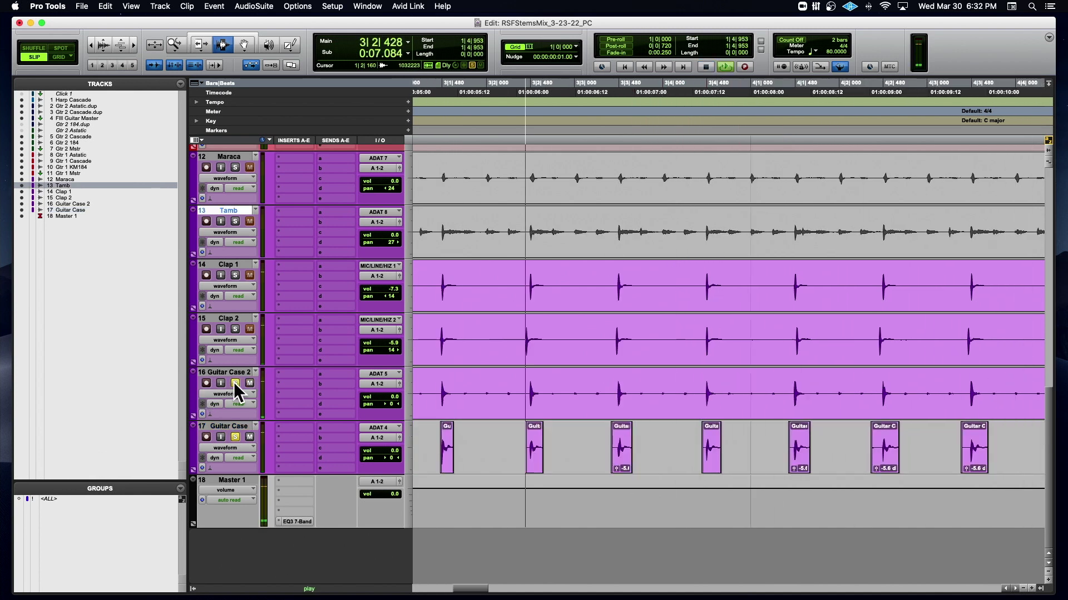
key(super+bracketleft)
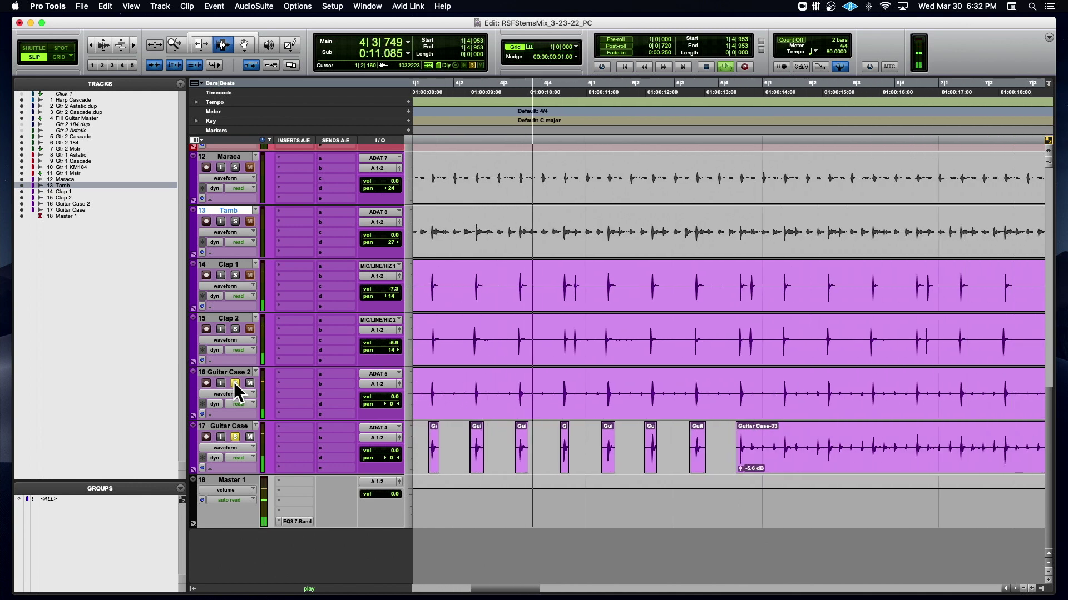
key(super+bracketleft)
key(super+bracketleft)
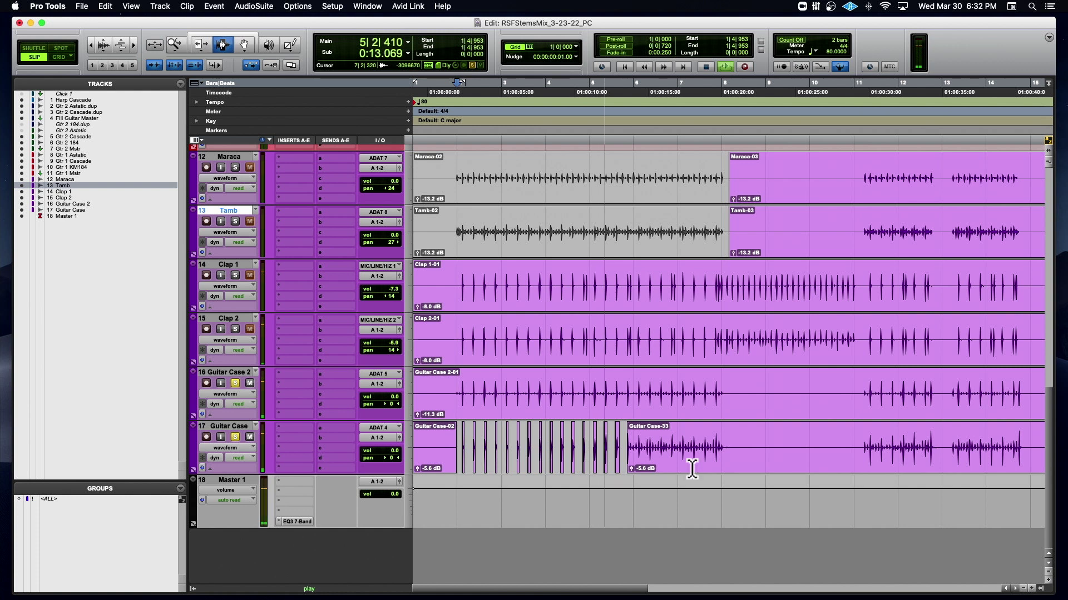
key(space)
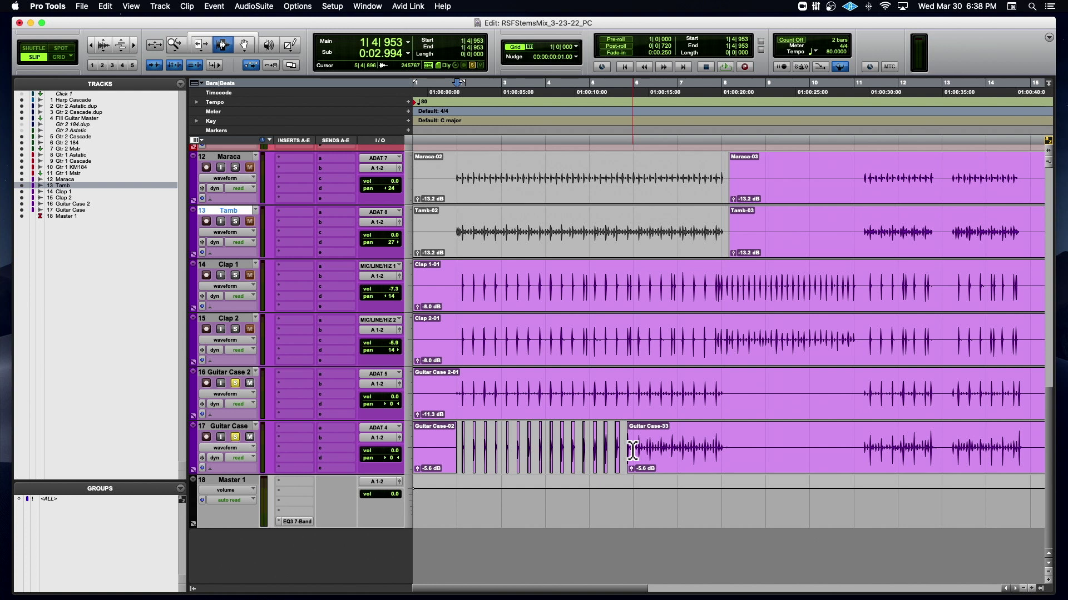
Step: Delete the quiet Guitar Case audio between the loud hits from bar 5 beat 4 through the gap after bar 7 beat 4
key(super+bracketright)
key(super+bracketright)
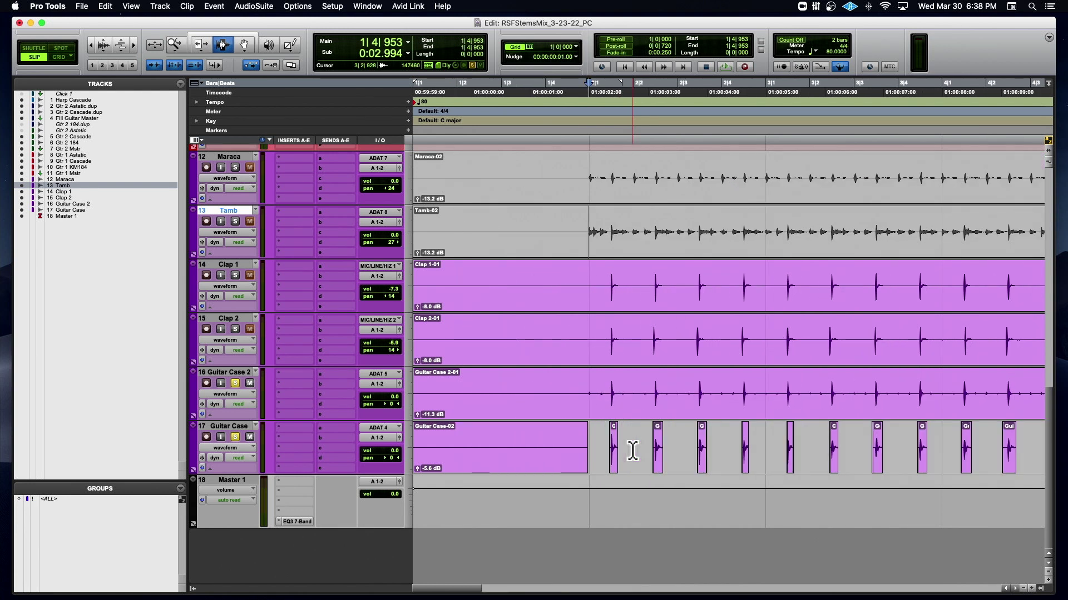
scroll(633, 450, right, 10)
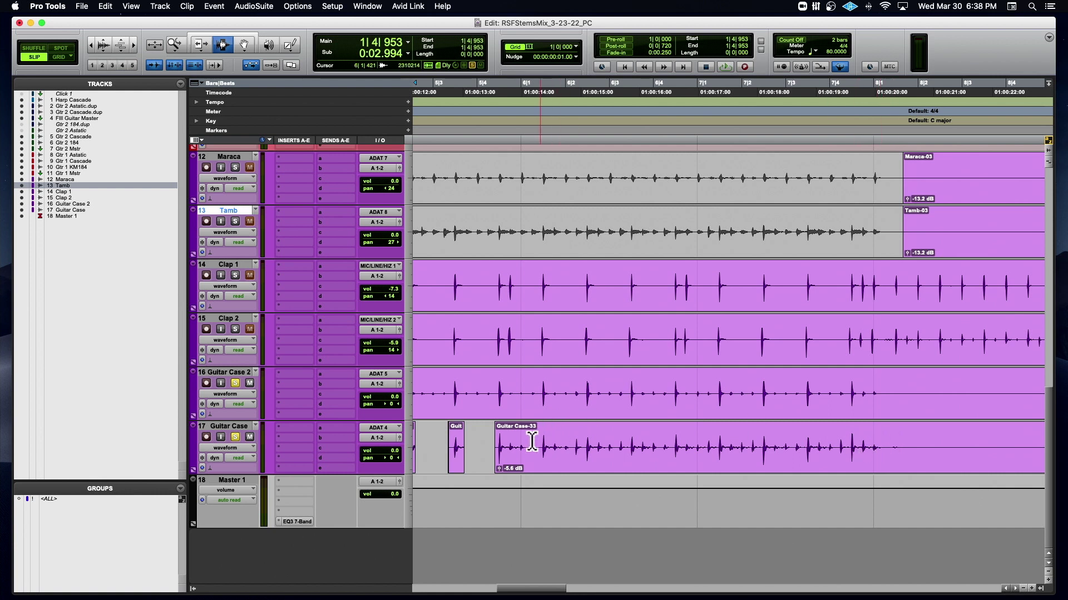
drag(504, 449, 910, 449)
key(Delete)
key(Delete)
click(600, 450)
key(Delete)
key(Delete)
key(Delete)
key(Delete)
key(Delete)
key(Delete)
key(Delete)
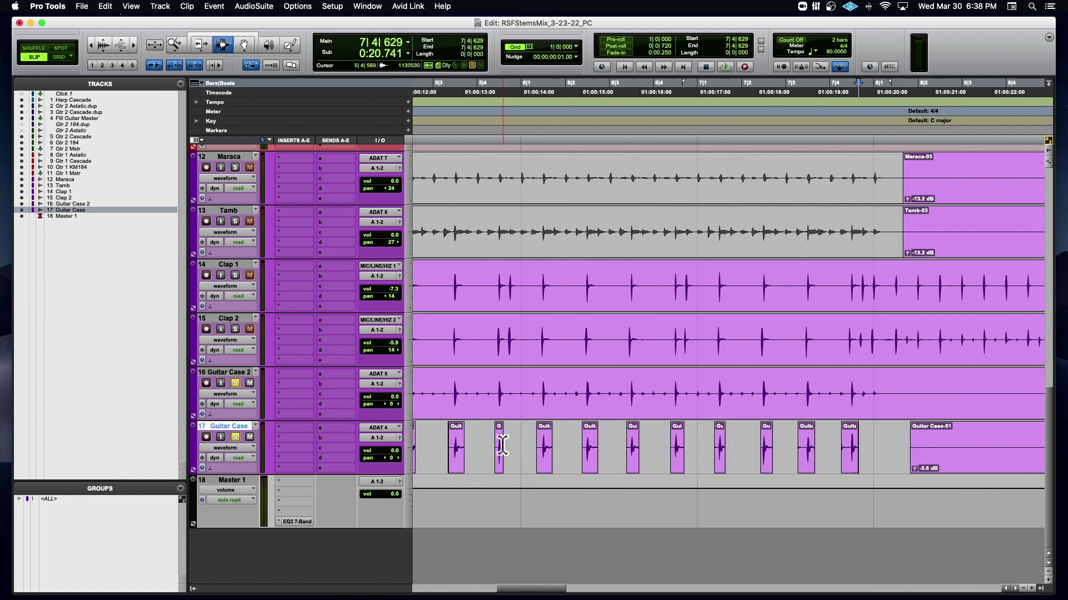
Step: Examine the edges of the Guitar Case hit clips around bar 5 beat 3 and bar 6 for fades
key(super+bracketright)
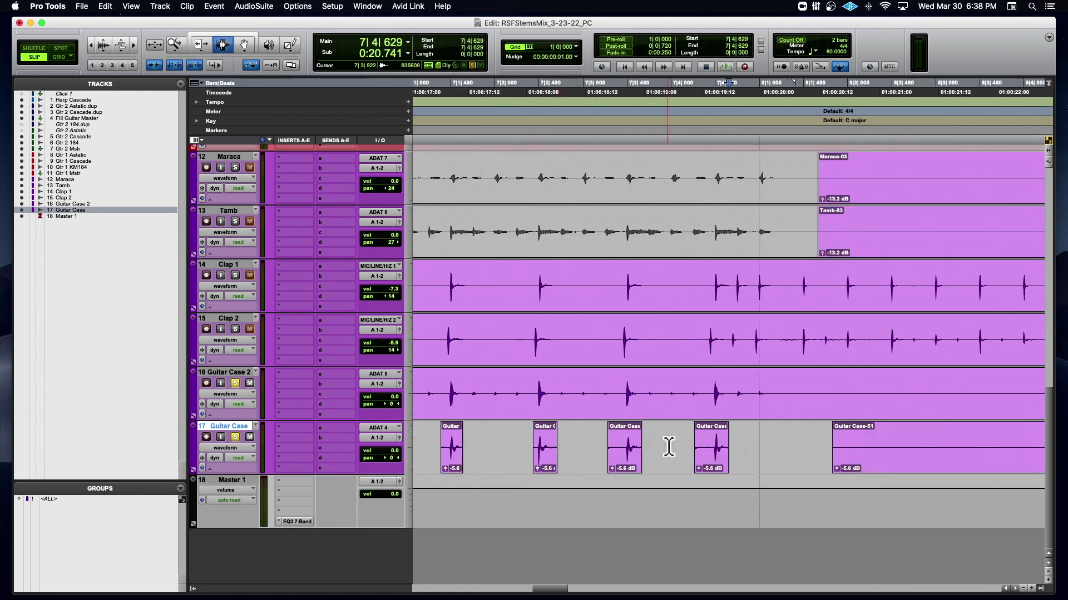
key(super+bracketleft)
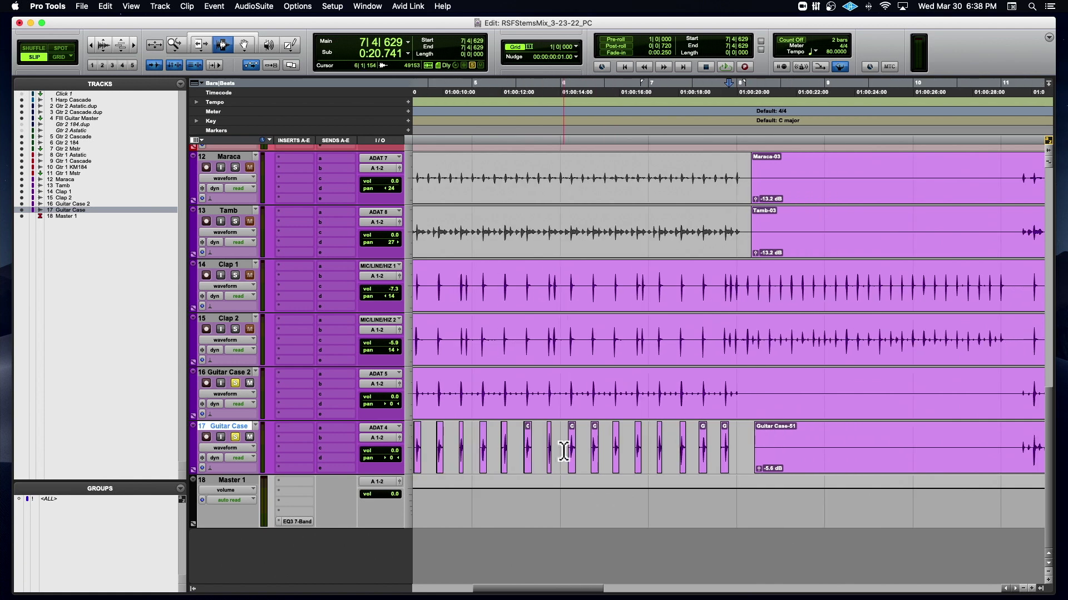
double_click(526, 450)
key(super+bracketright)
key(super+bracketright)
key(super+bracketright)
key(super+bracketright)
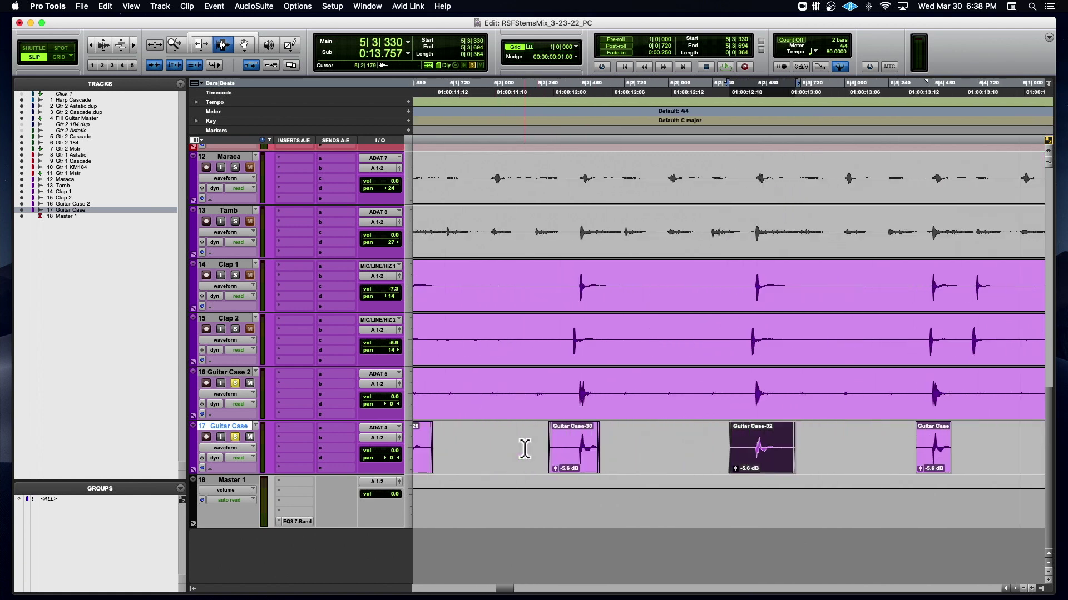
scroll(742, 484, left, 5)
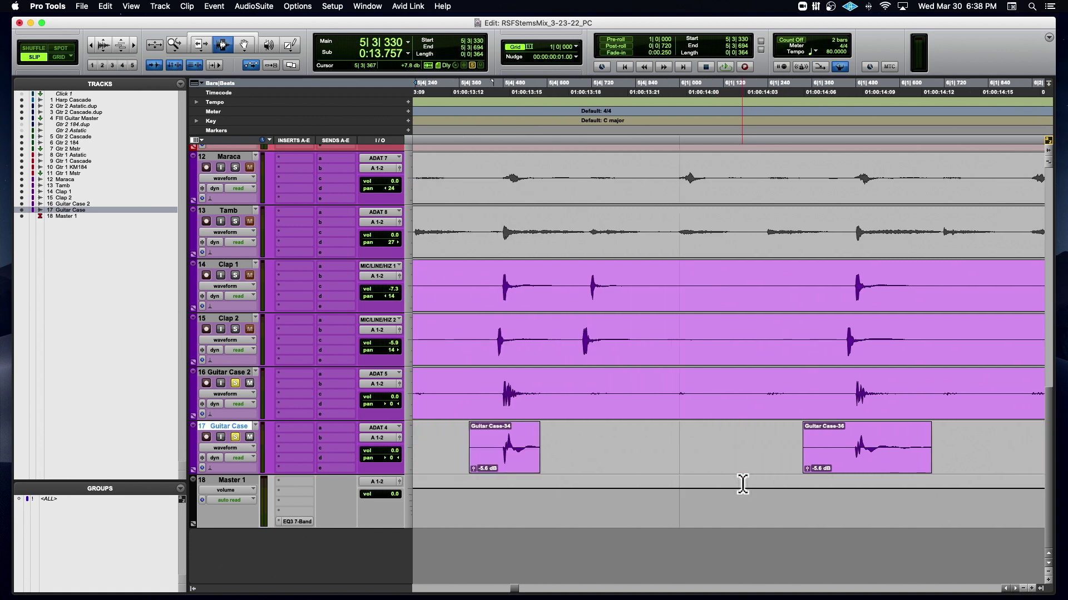
key(super+bracketleft)
key(super+bracketleft)
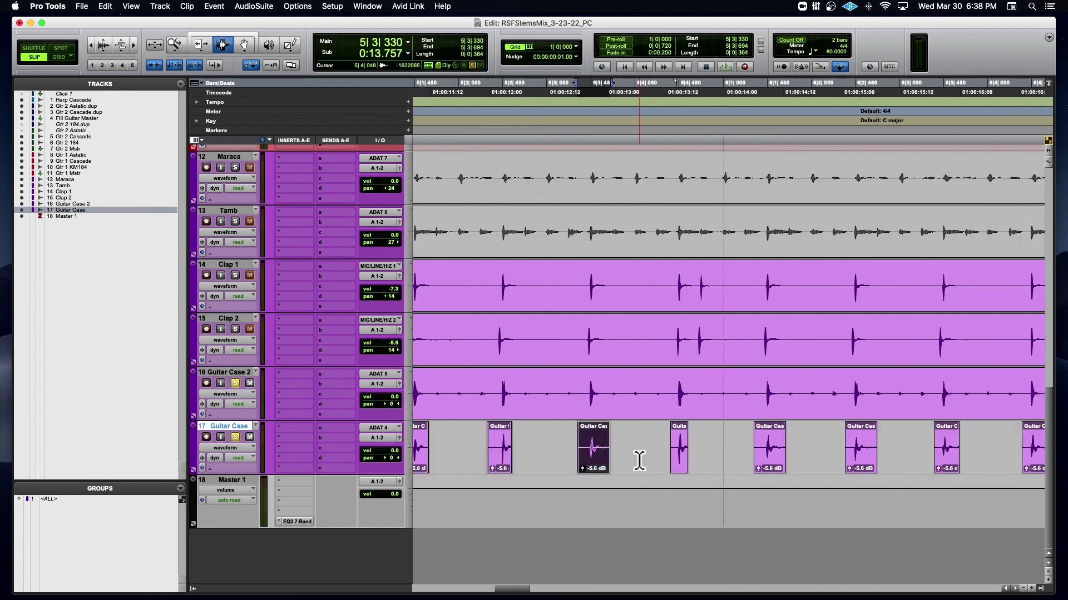
Step: Select the Guitar Case hit clips from 5|3|863 to 8|1|296
click(640, 460)
key(super+bracketleft)
mouse_move(663, 460)
mouse_down()
mouse_move(1059, 454)
mouse_move(801, 474)
mouse_move(422, 476)
mouse_move(459, 488)
mouse_move(405, 452)
mouse_move(653, 453)
mouse_up()
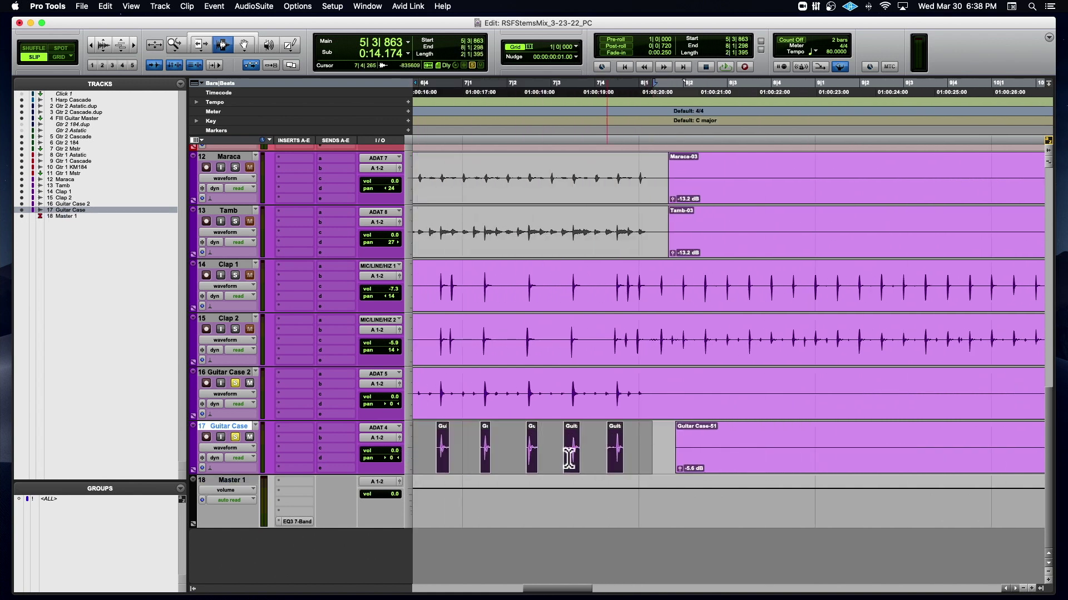
Step: Play the cleaned hits from 6|1|614 with Guitar Case and Guitar Case 2 soloed
scroll(501, 454, left, 3)
click(429, 396)
key(space)
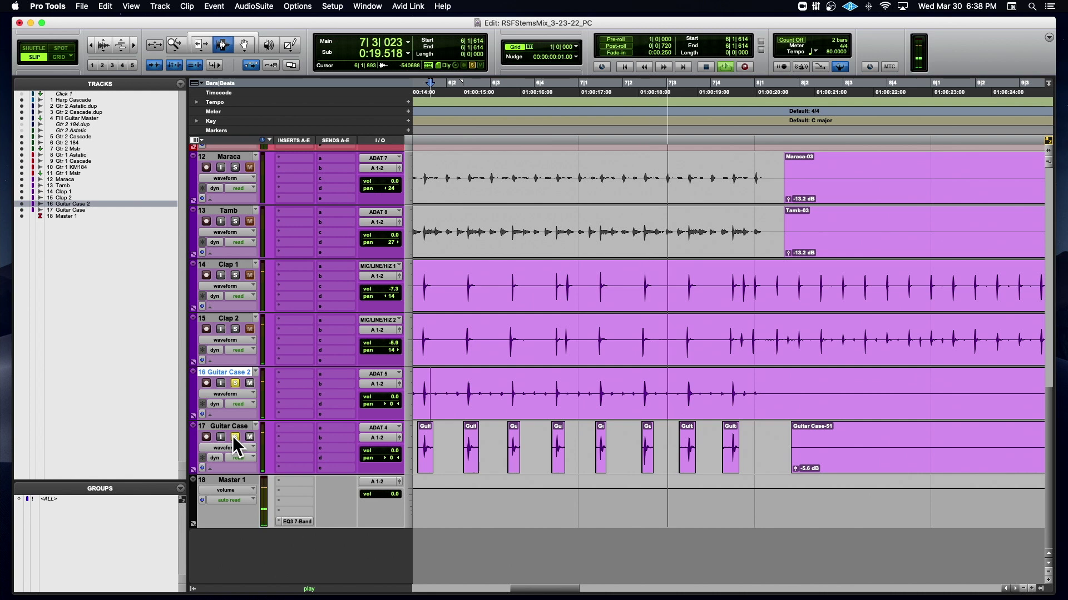
key(space)
Step: Unsolo Guitar Case 2 and play the Guitar Case track alone from 6|1|614
scroll(352, 435, down, 3)
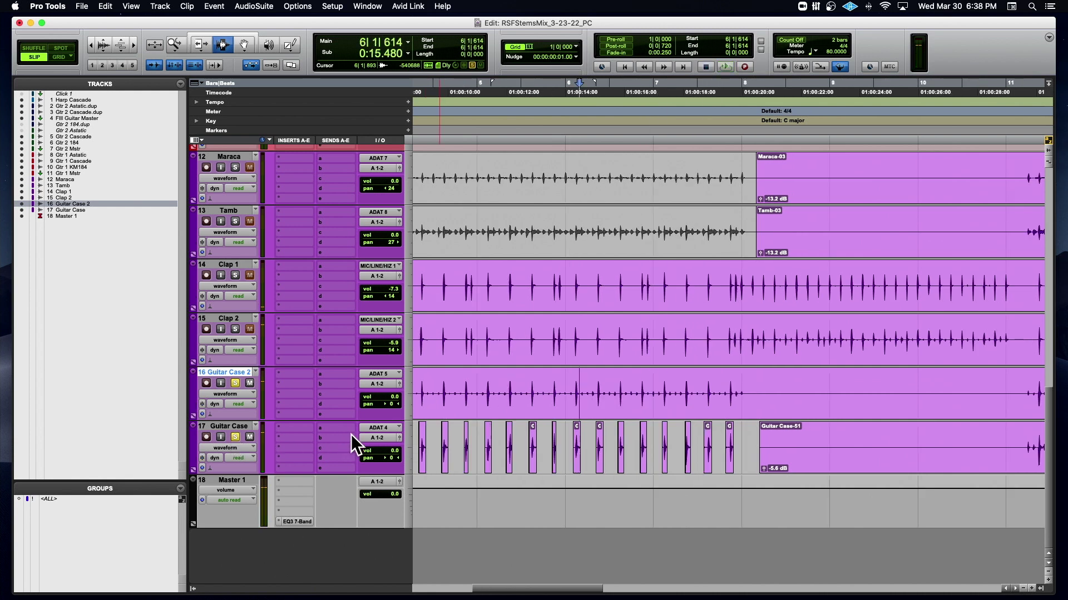
scroll(381, 432, left, 8)
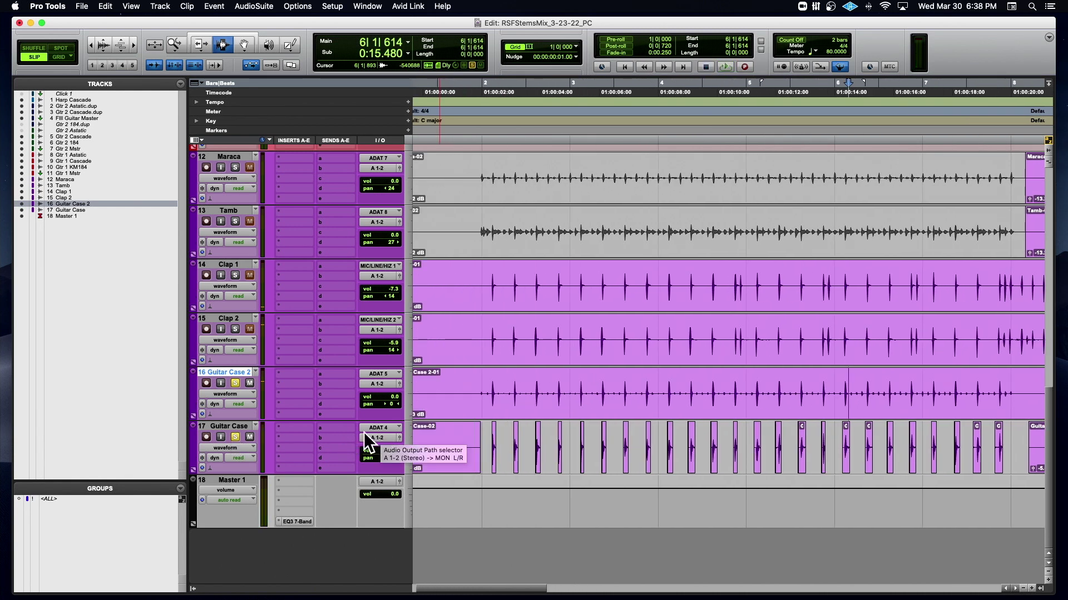
click(234, 382)
key(space)
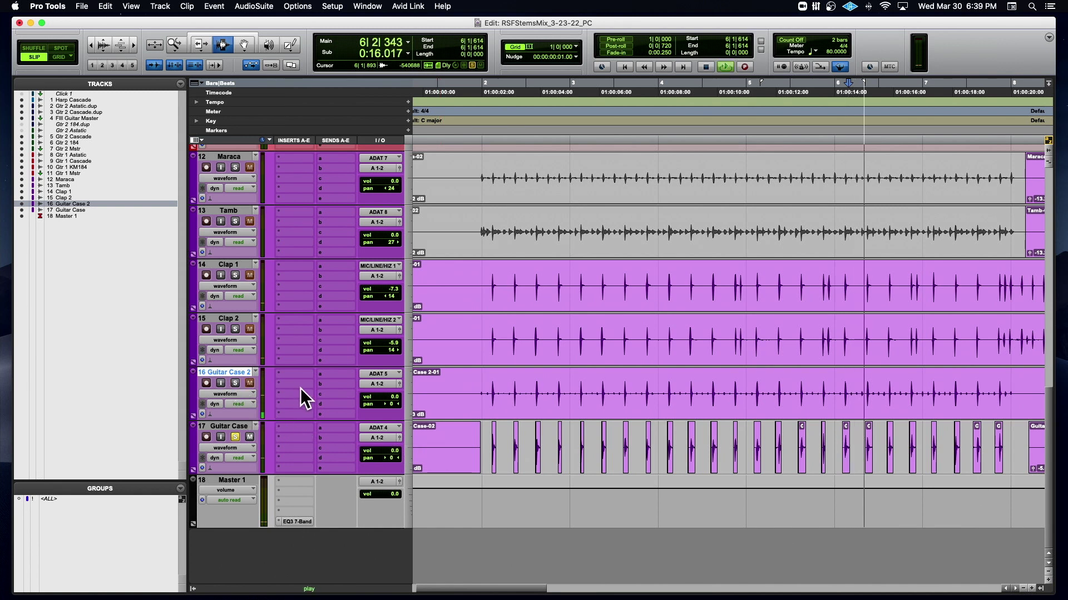
Step: Stop playback, insert a mono EQ3 7-Band on the Guitar Case track, and reposition its window
key(space)
click(288, 426)
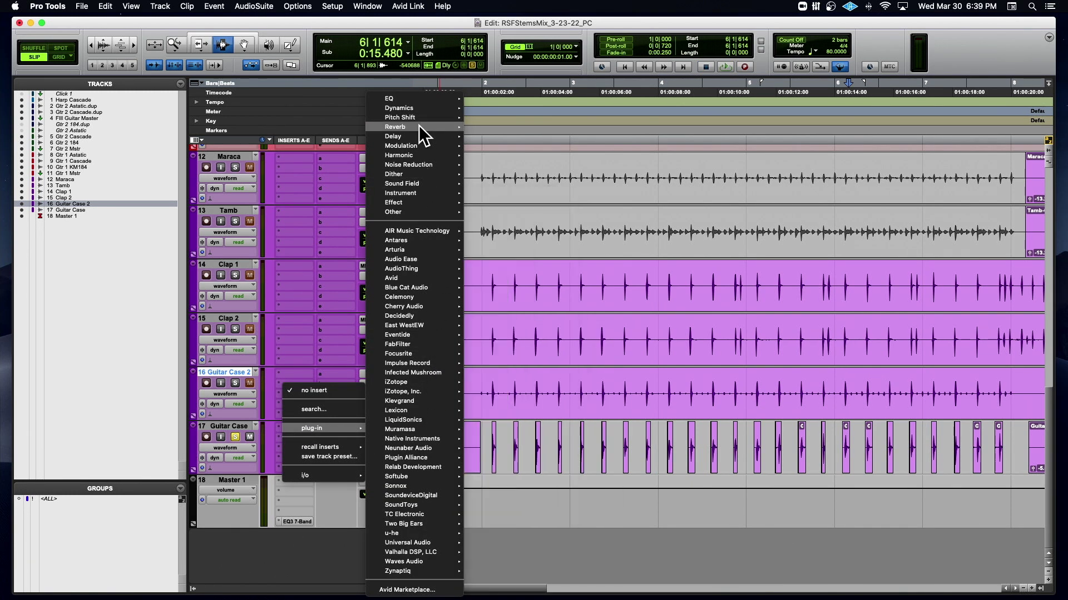
mouse_move(415, 98)
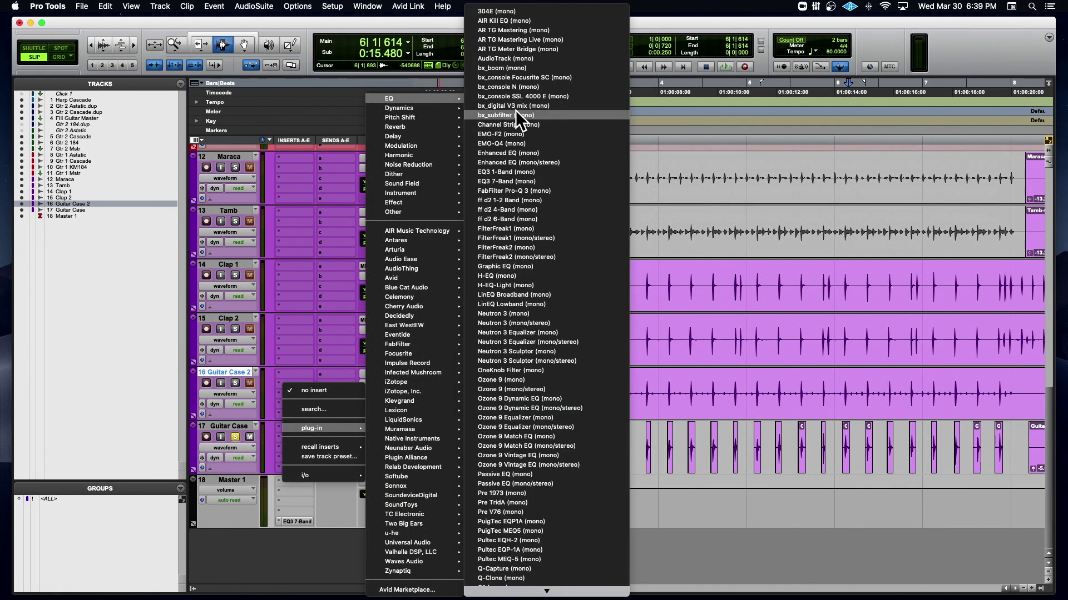
click(521, 181)
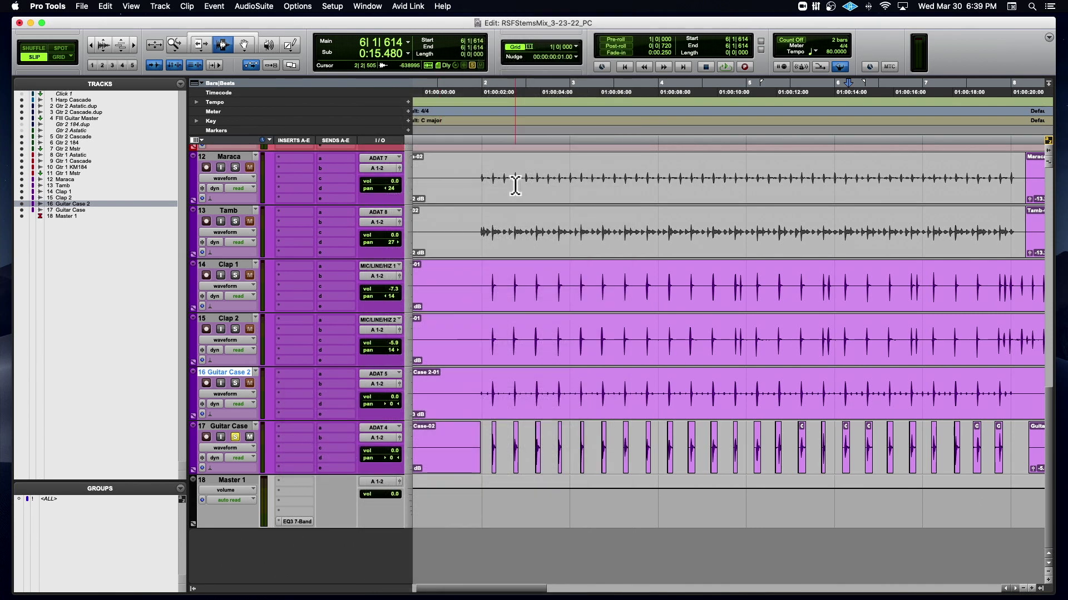
drag(649, 130, 405, 203)
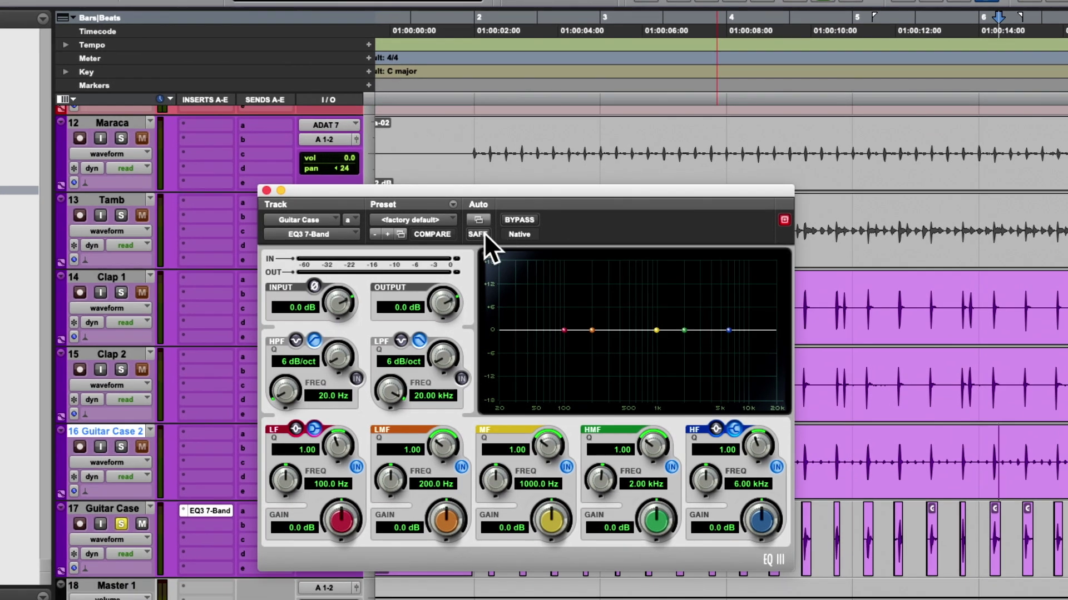
drag(494, 192, 503, 138)
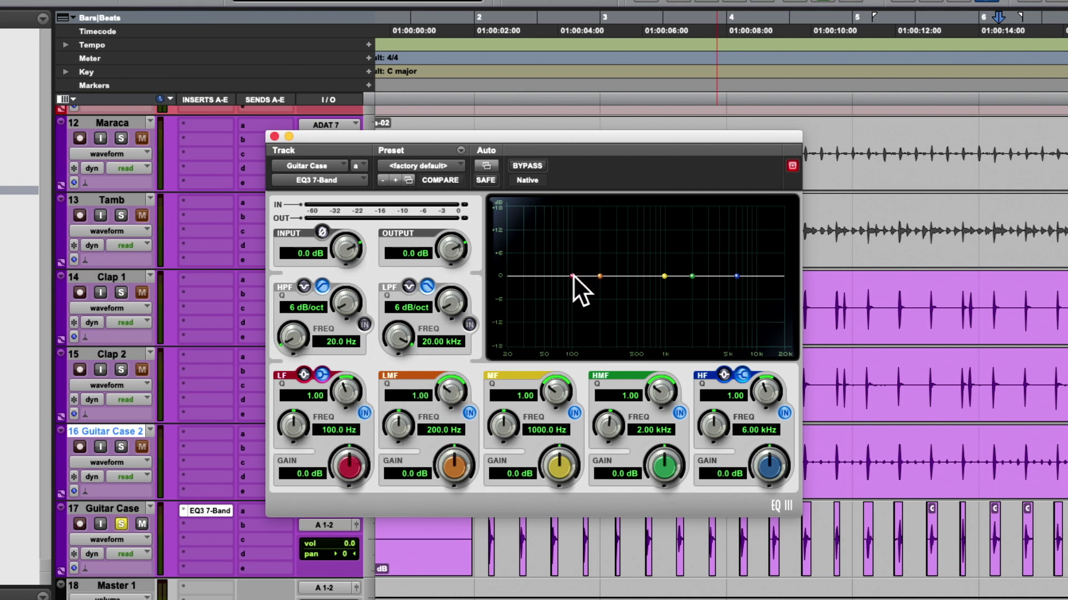
Step: Try a 12 dB low-frequency shelf boost at 196.1 Hz on the Guitar Case EQ and compare it with bypass
drag(573, 275, 598, 205)
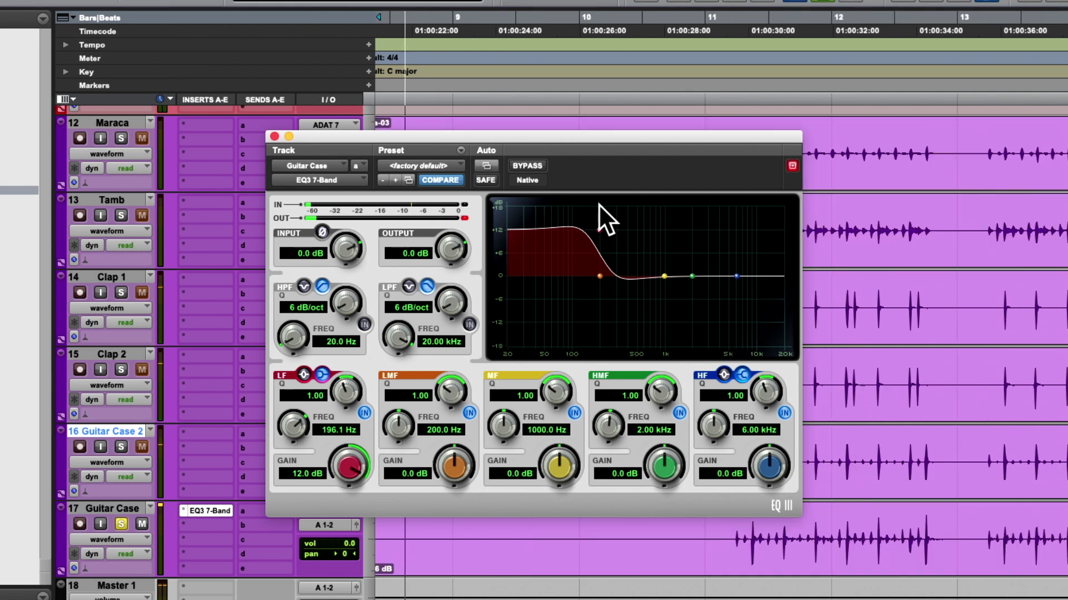
click(536, 166)
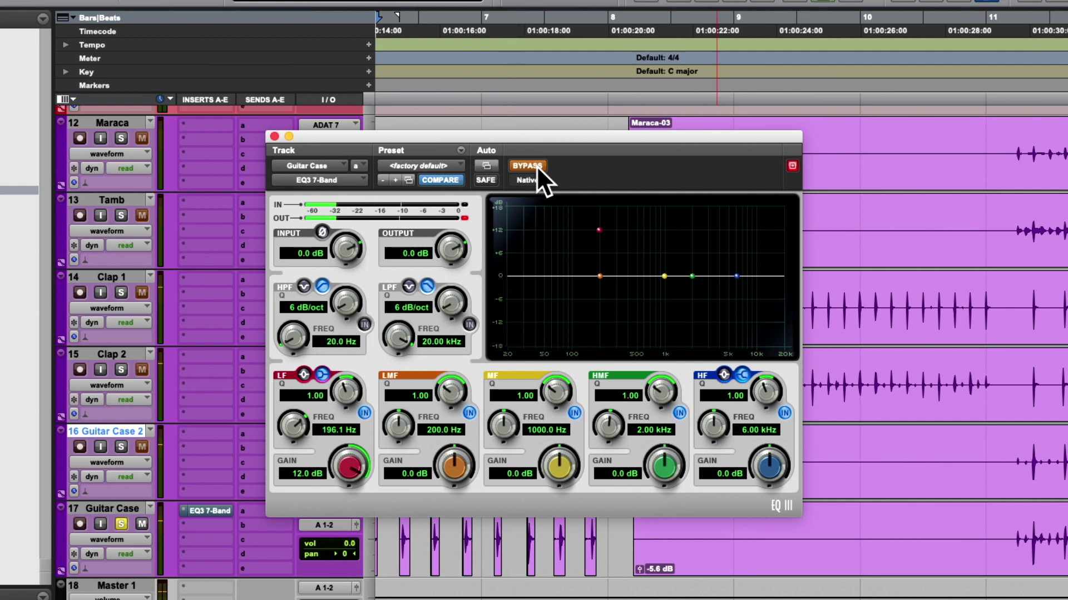
click(536, 165)
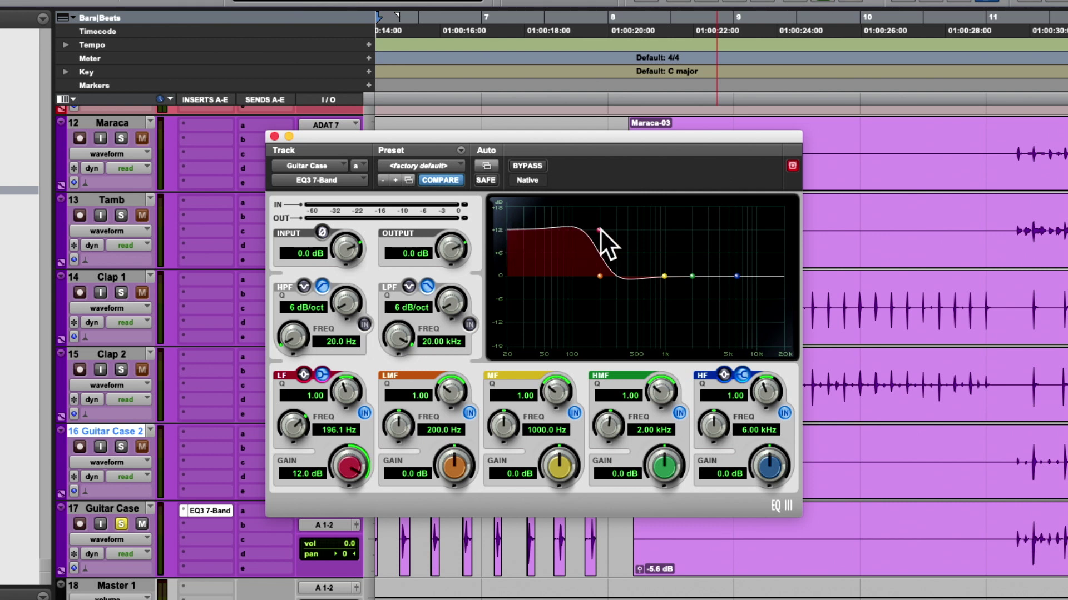
drag(599, 229, 576, 272)
Step: Boost the Guitar Case EQ's low-mid band by 9.8 dB at 96 Hz during playback, comparing it with bypass
key(space)
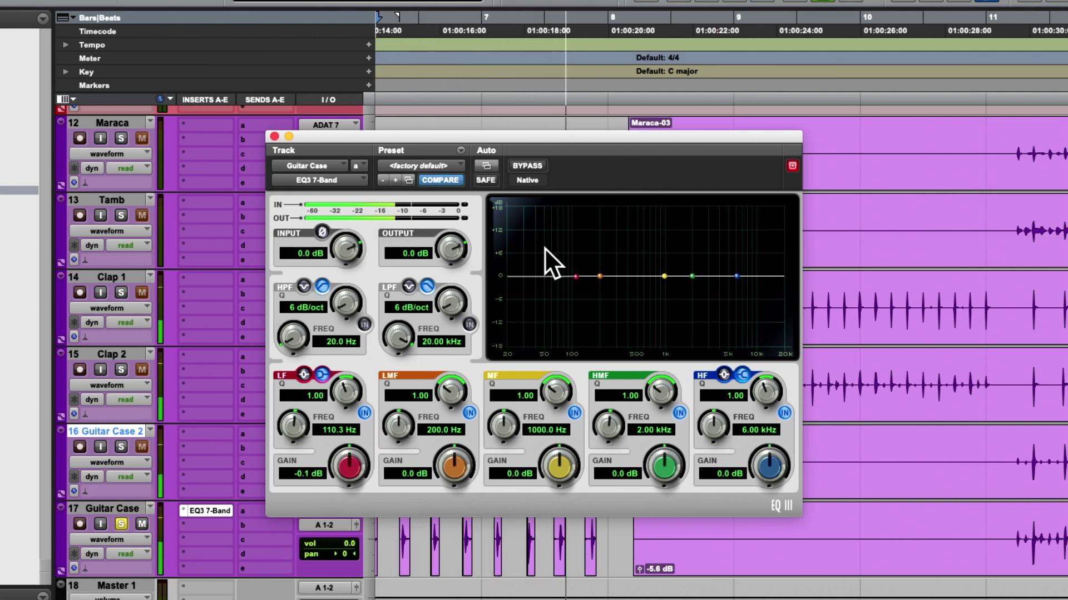
drag(576, 275, 572, 253)
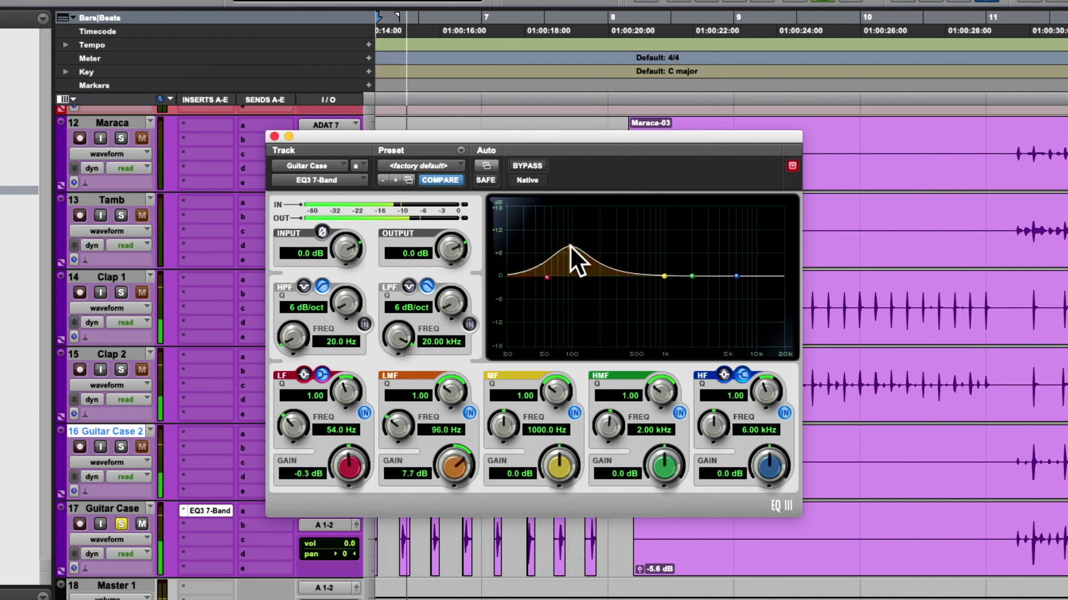
click(532, 165)
click(533, 166)
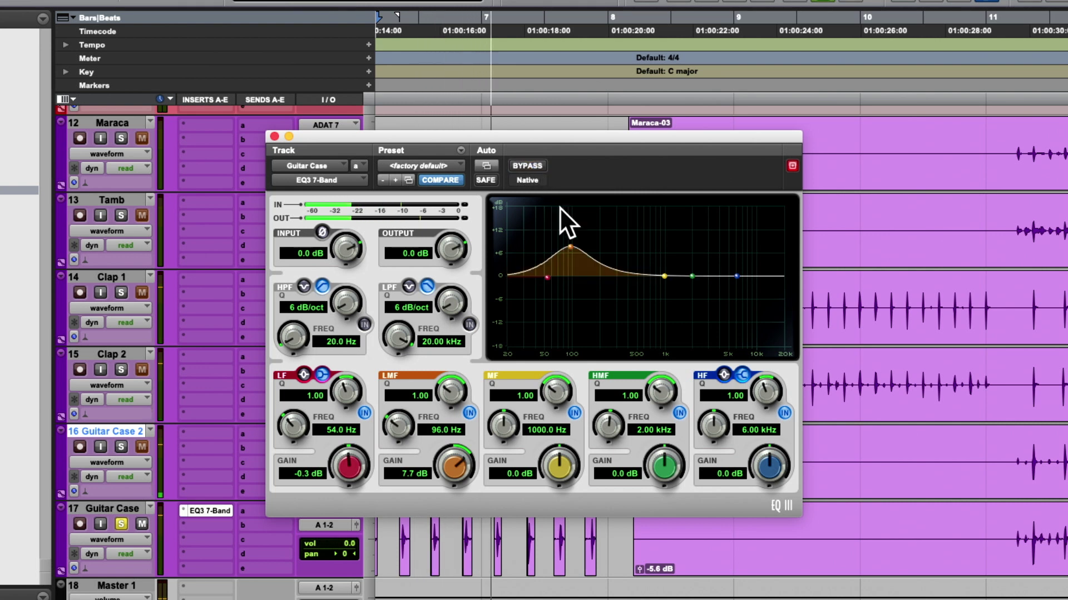
drag(569, 245, 569, 235)
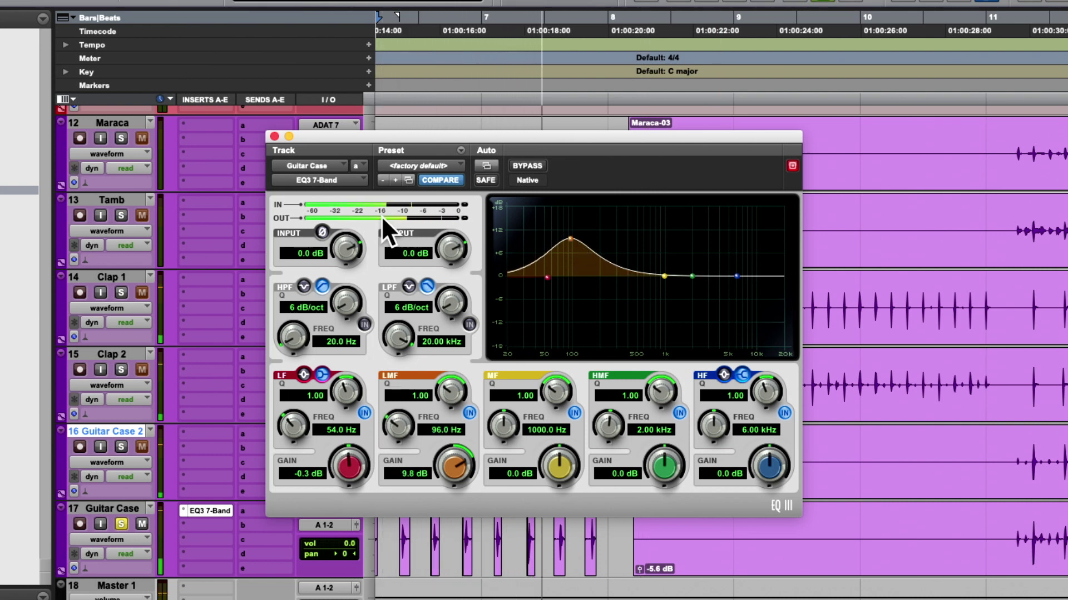
Step: Lower the Guitar Case EQ's output to -4.9 dB and compare the EQ with bypass before closing it
drag(452, 245, 437, 261)
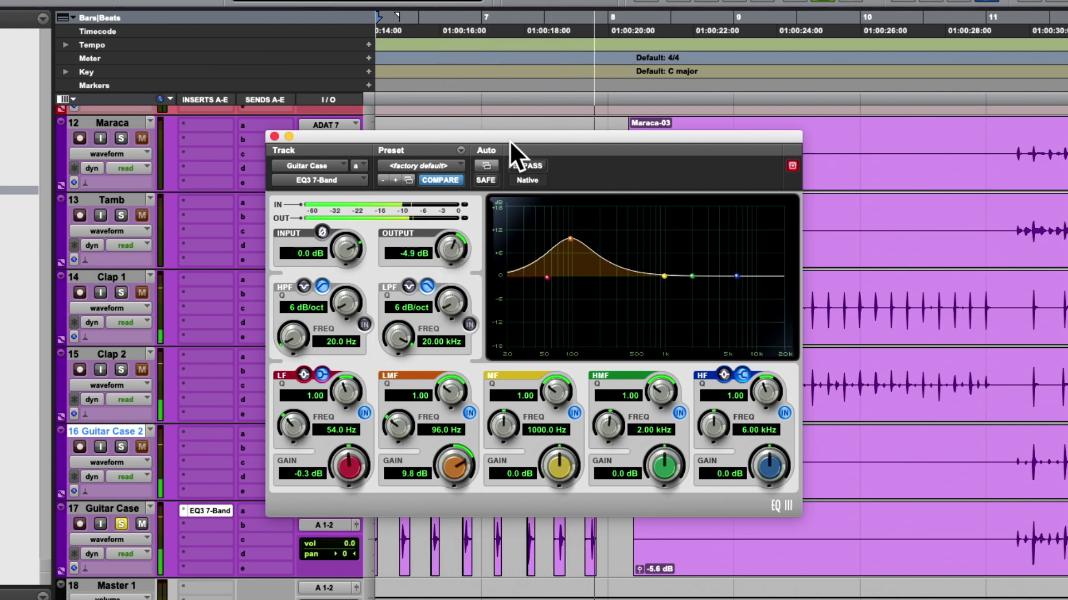
click(516, 160)
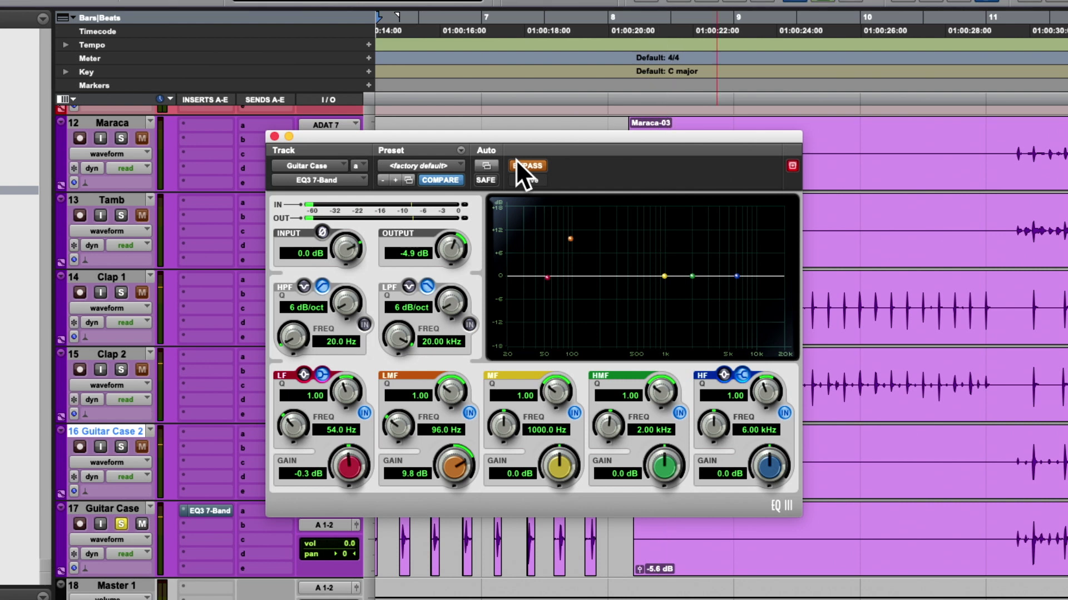
click(522, 163)
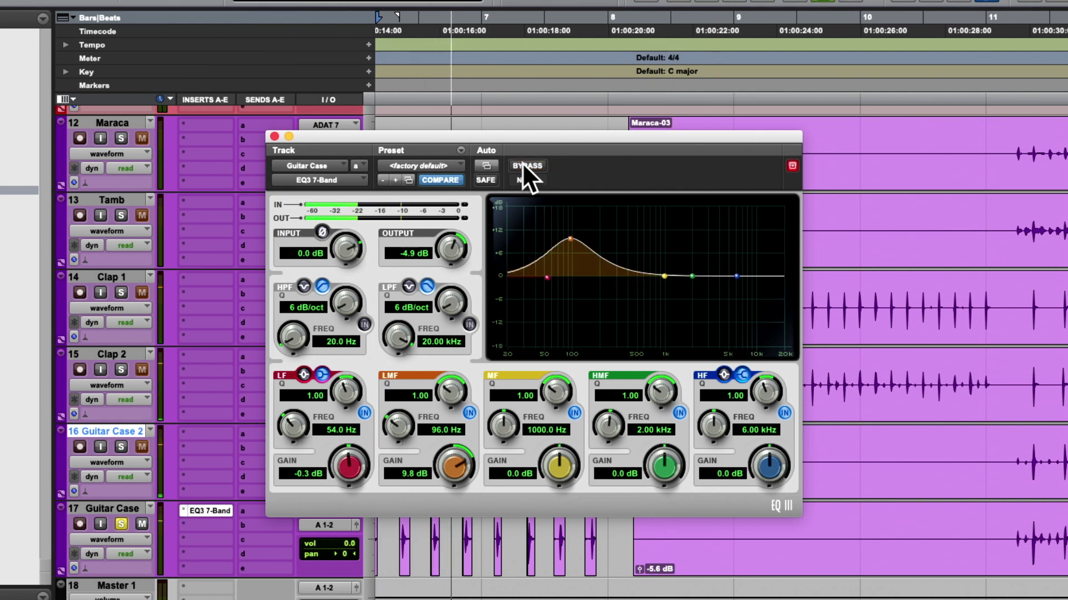
click(274, 136)
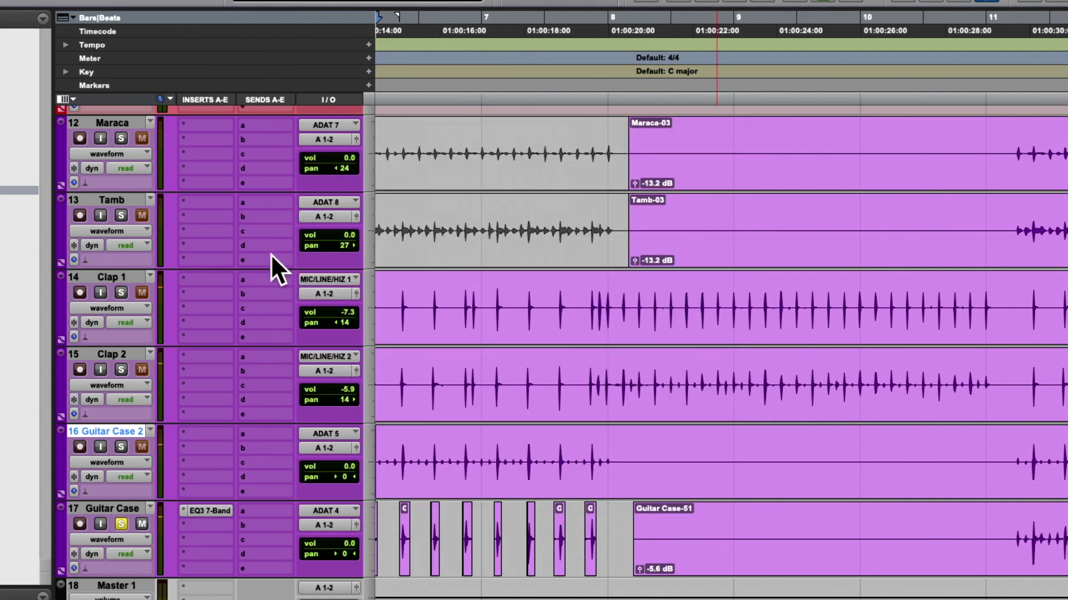
Step: Play both Guitar Case tracks soloed together, and clear all solos to hear them in the full mix
click(122, 447)
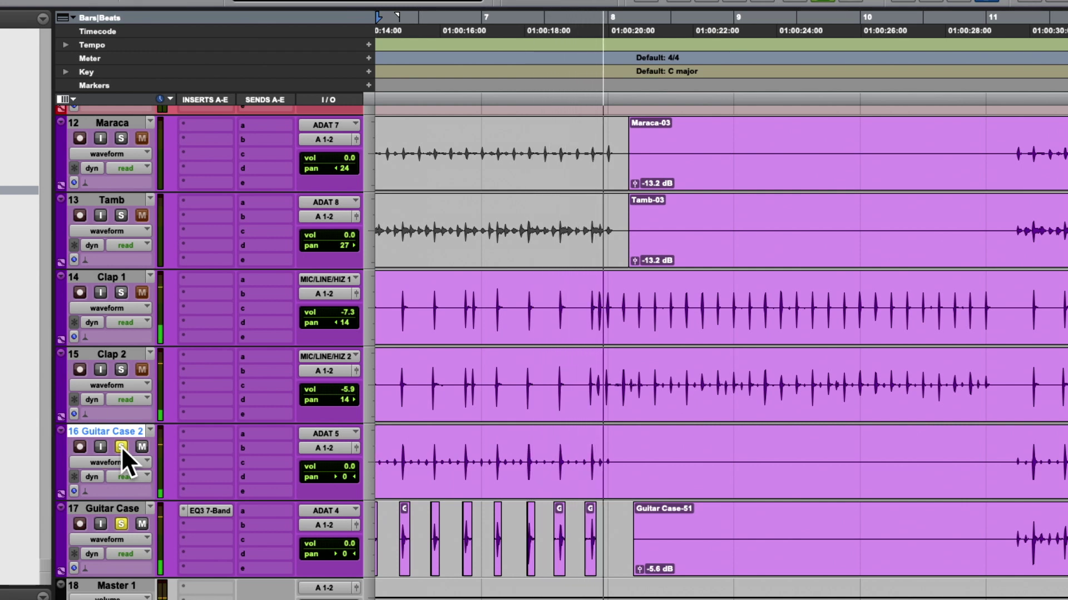
alt+click(123, 447)
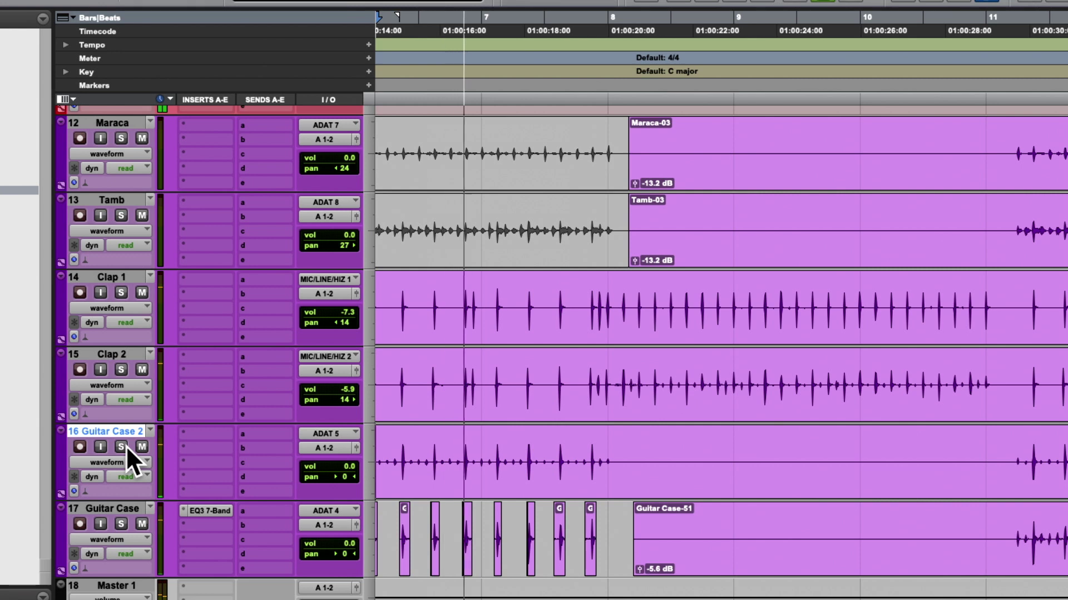
key(r)
key(r)
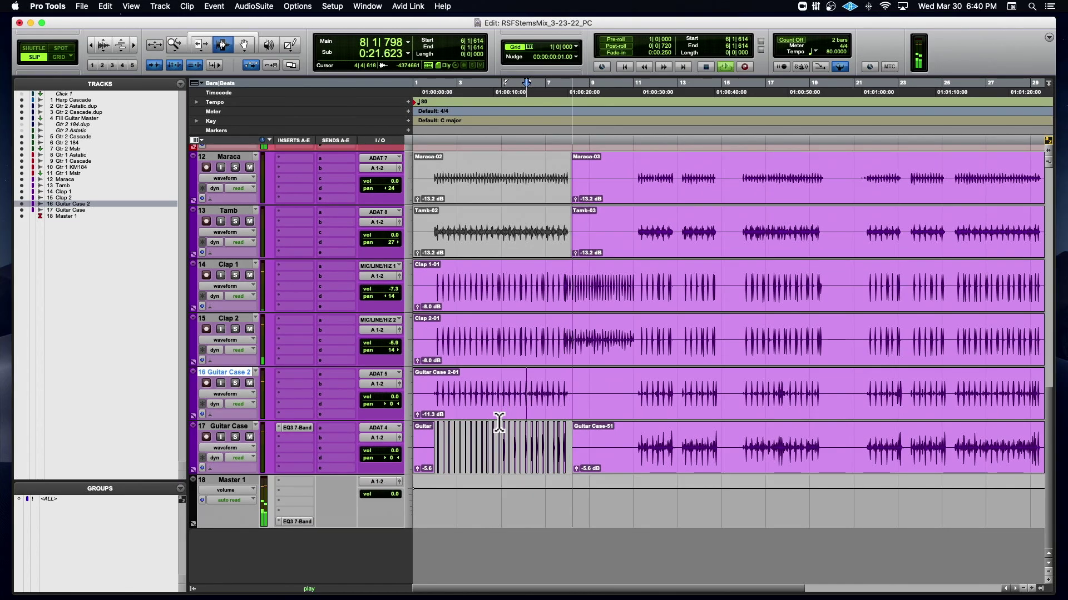
scroll(499, 423, up, 2)
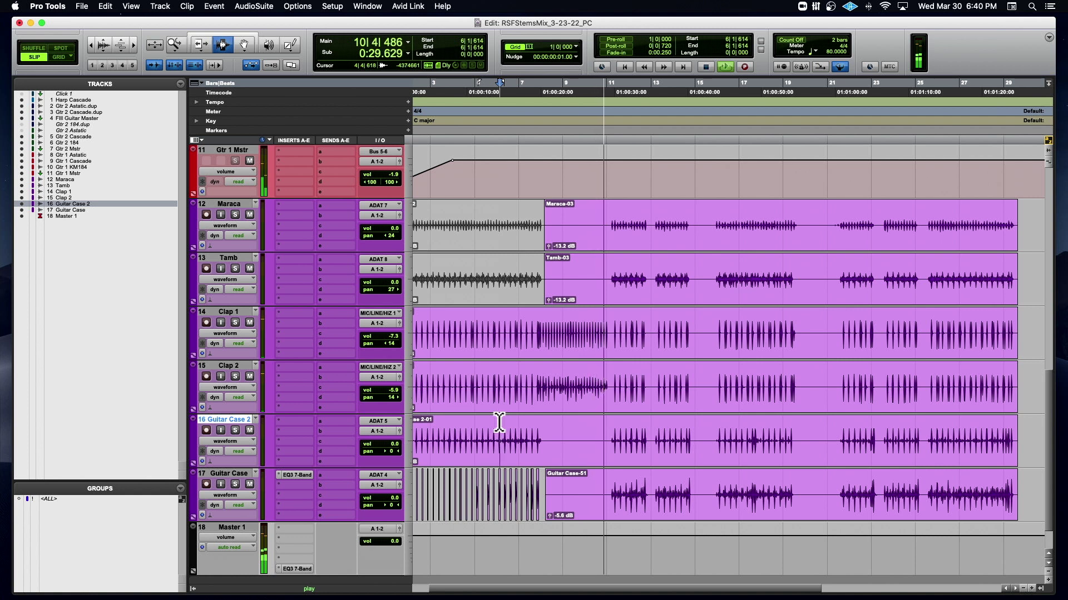
key(space)
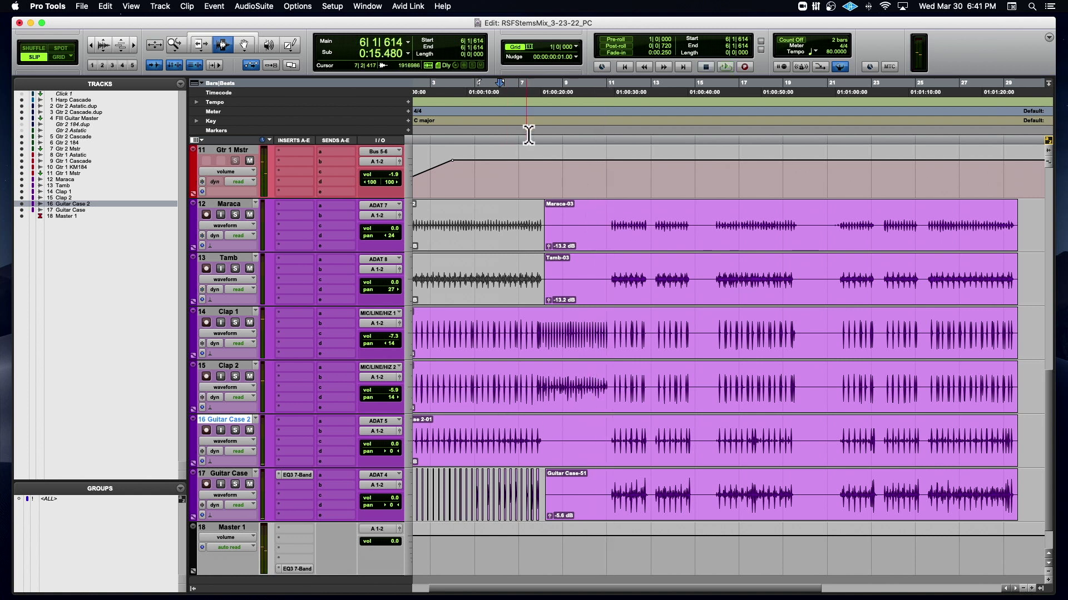
Step: Delete the Harp Cascade phrase from 9|2|876 to 11|1|648 and play across the gap from 8|1|686
scroll(547, 194, up, 10)
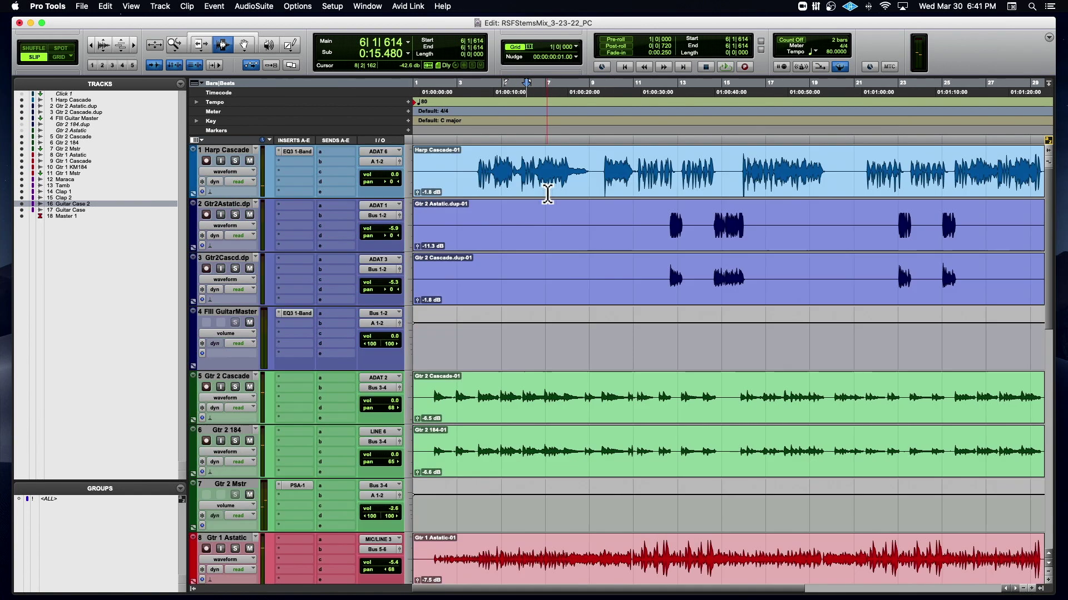
click(572, 164)
key(space)
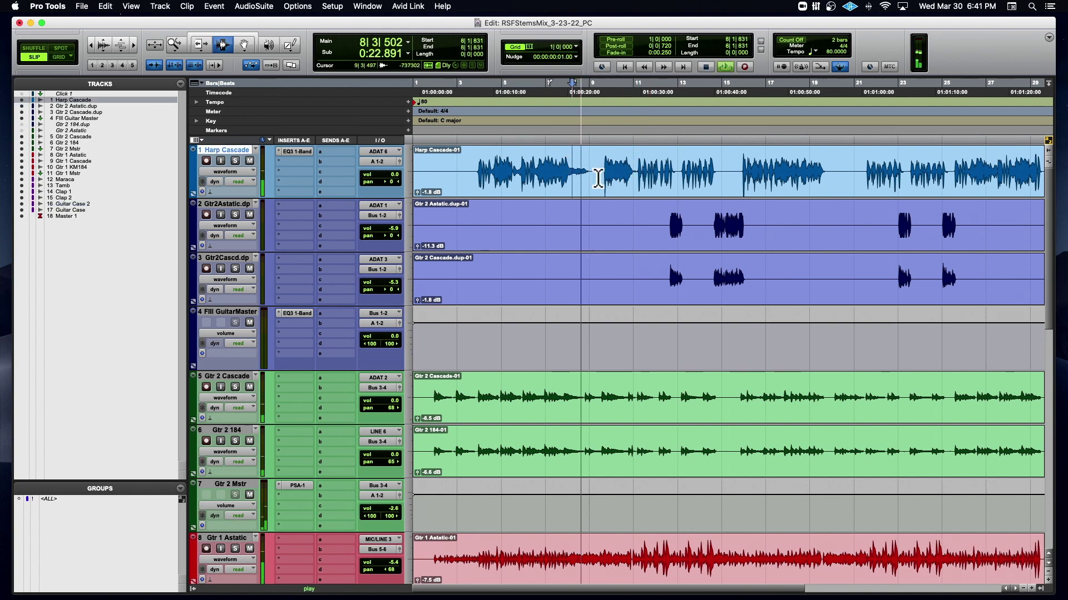
key(super+bracketright)
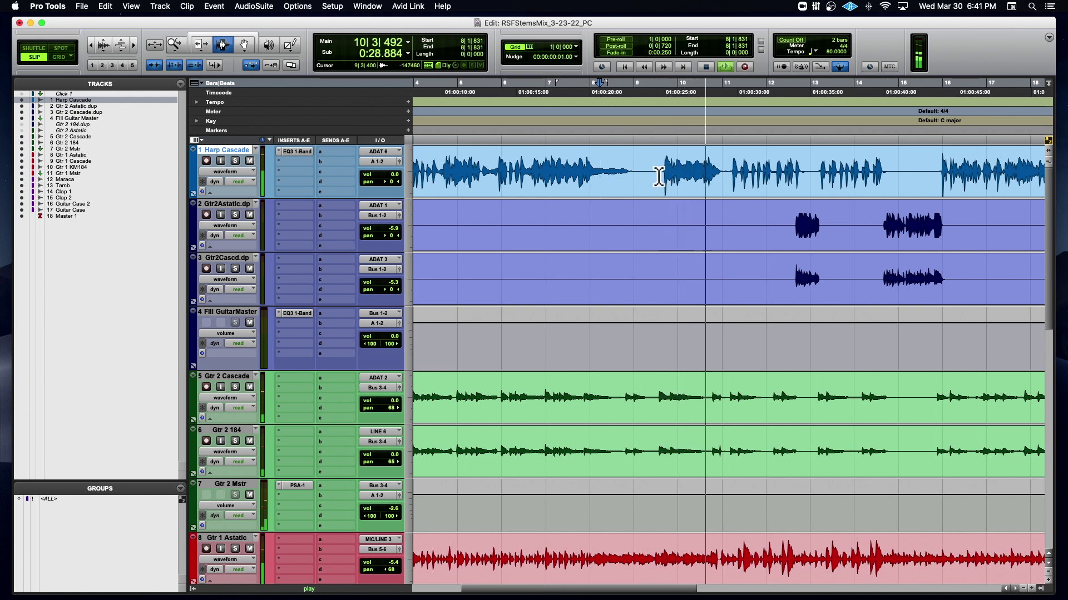
drag(656, 173, 721, 179)
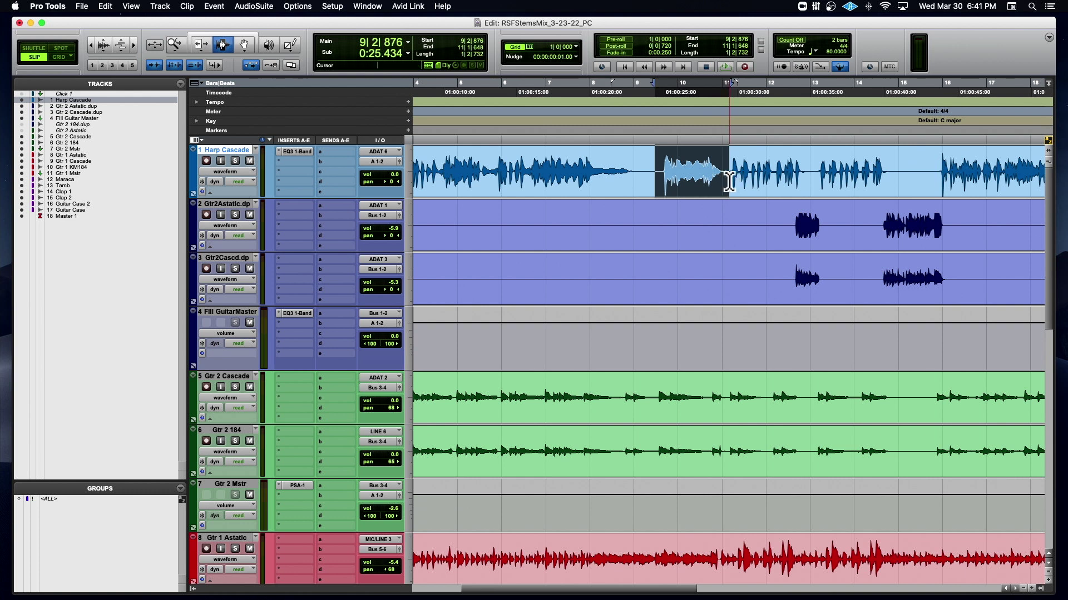
key(Delete)
click(598, 179)
key(space)
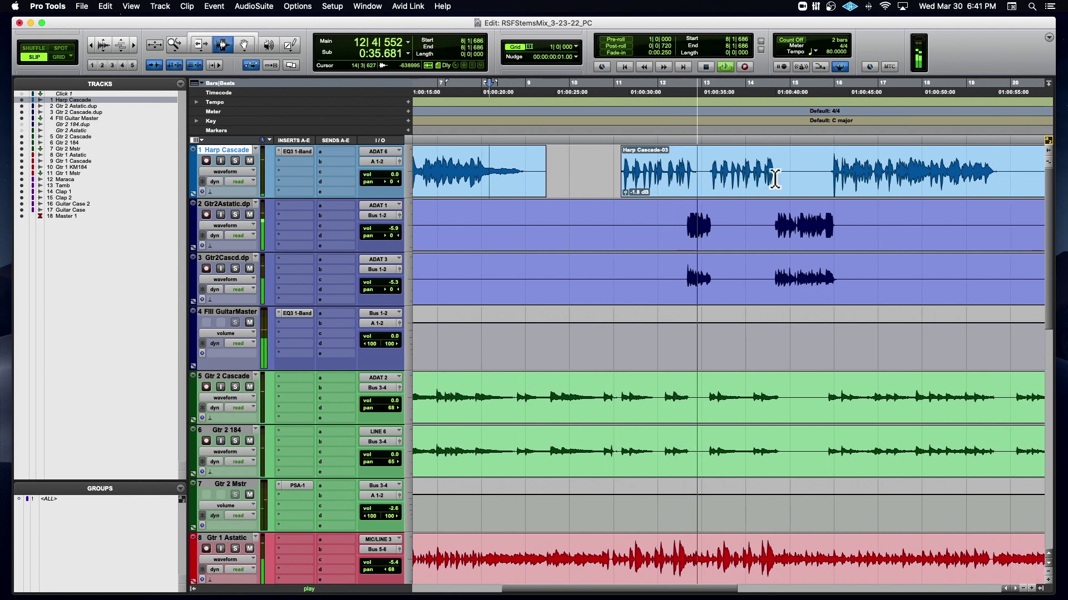
Step: Select Harp Cascade from 11|1|163 to 15|1|064 and play the section to judge its level against the guitars
drag(617, 173, 790, 176)
key(space)
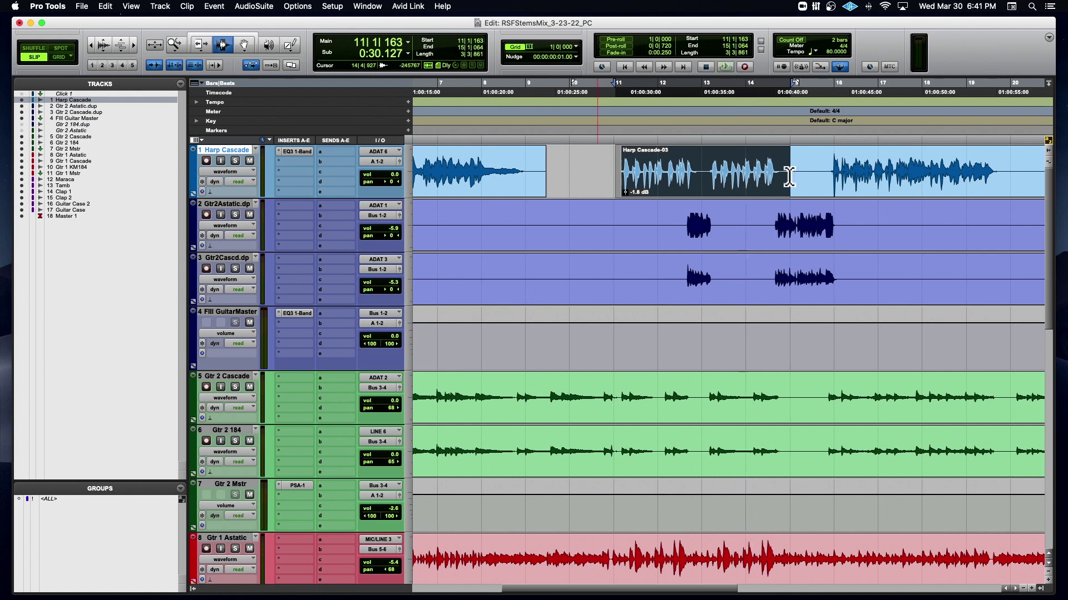
key(space)
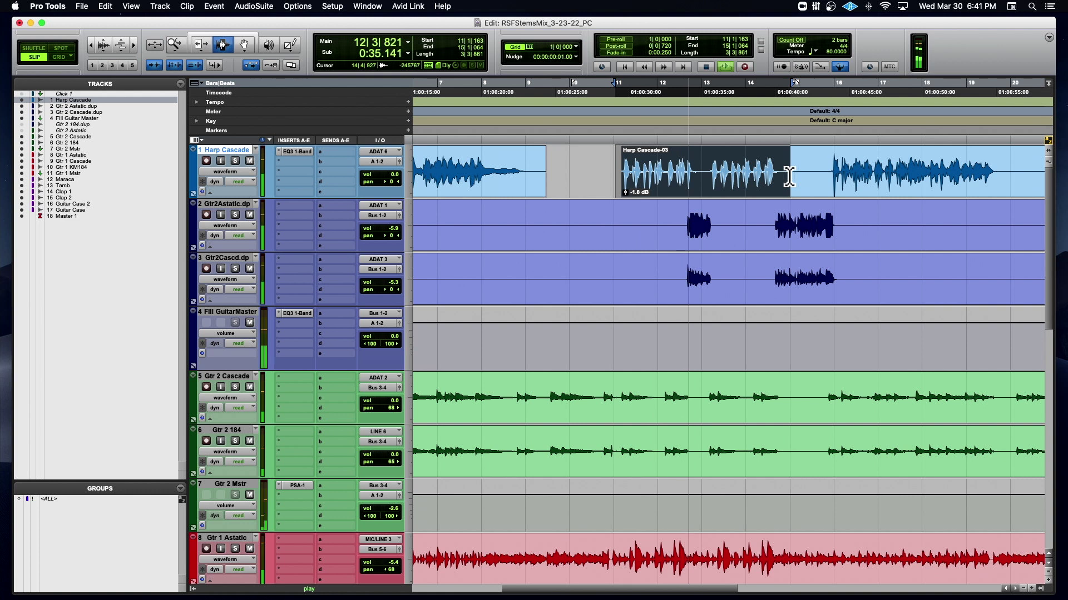
key(space)
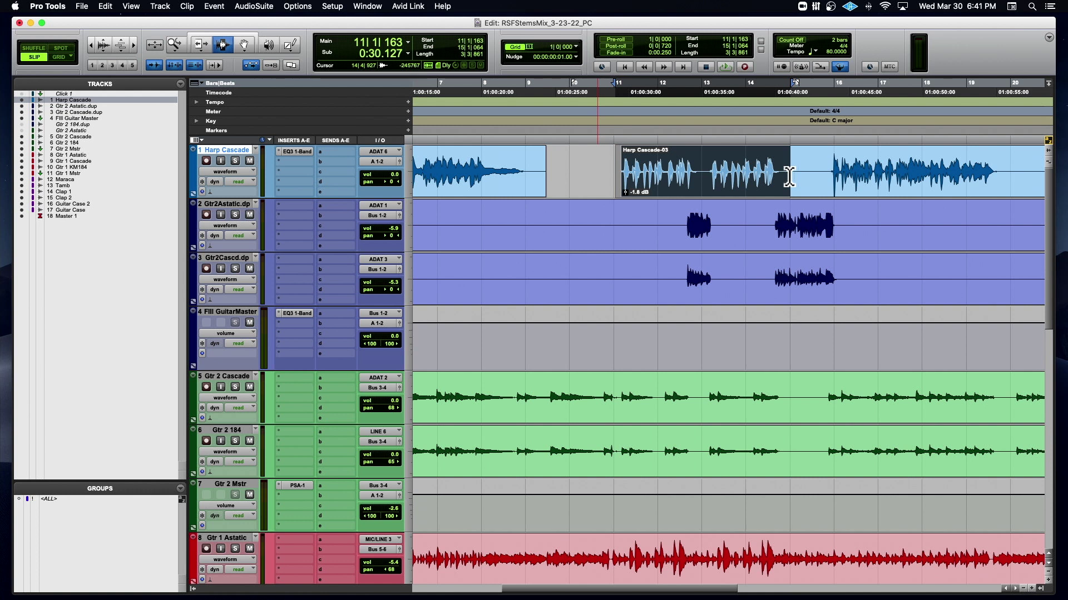
key(space)
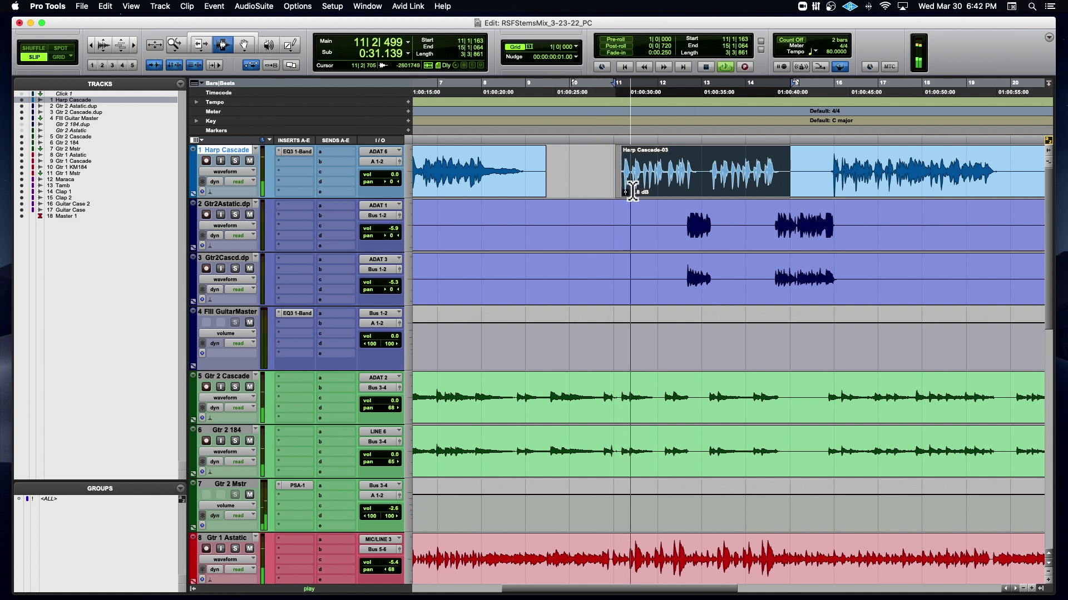
key(space)
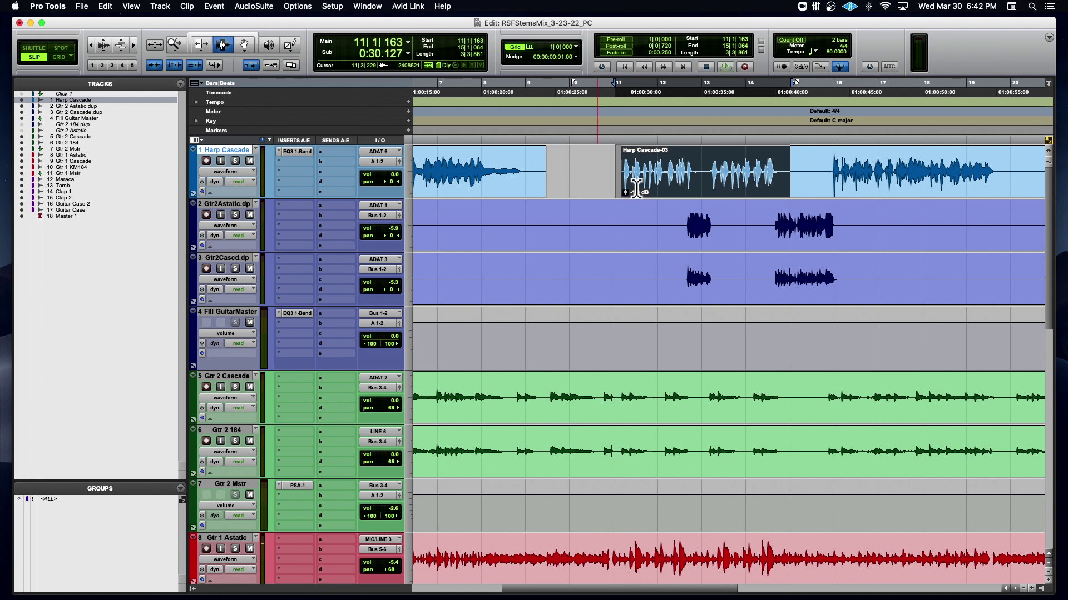
Step: Lower the clip gain of Harp Cascade-03 to about -9 dB and play the harp within the mix
key(super+bracketright)
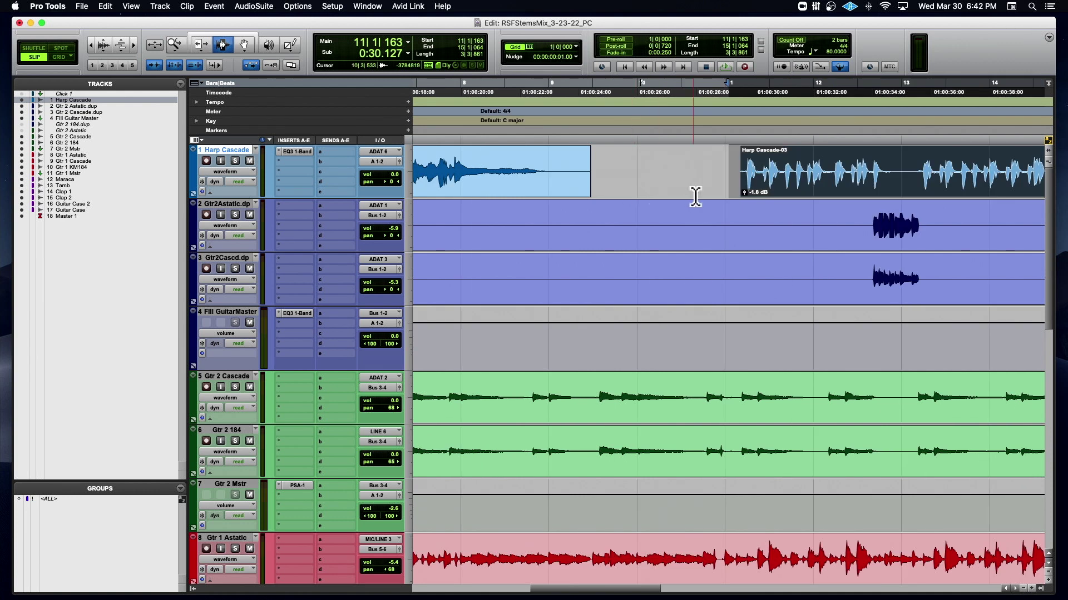
drag(743, 191, 745, 202)
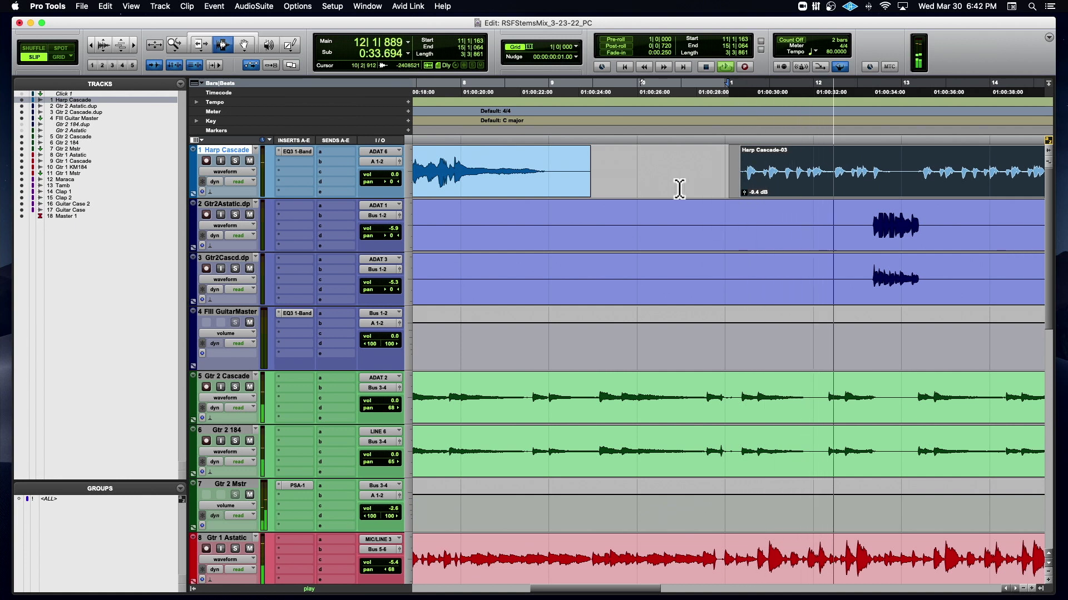
key(super+bracketleft)
key(super+bracketleft)
key(super+bracketleft)
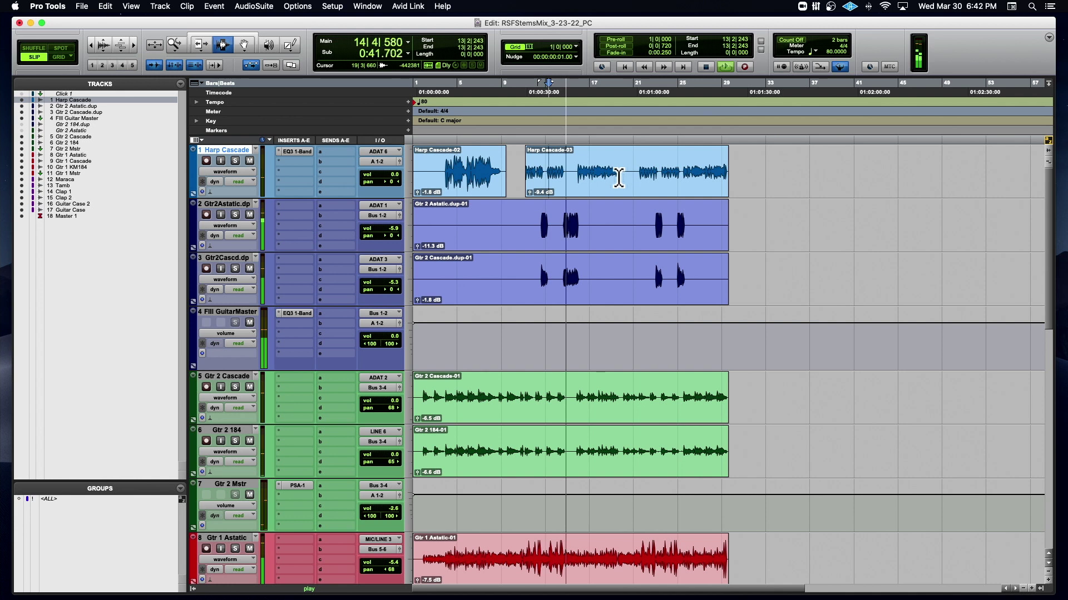
key(alt+Tab)
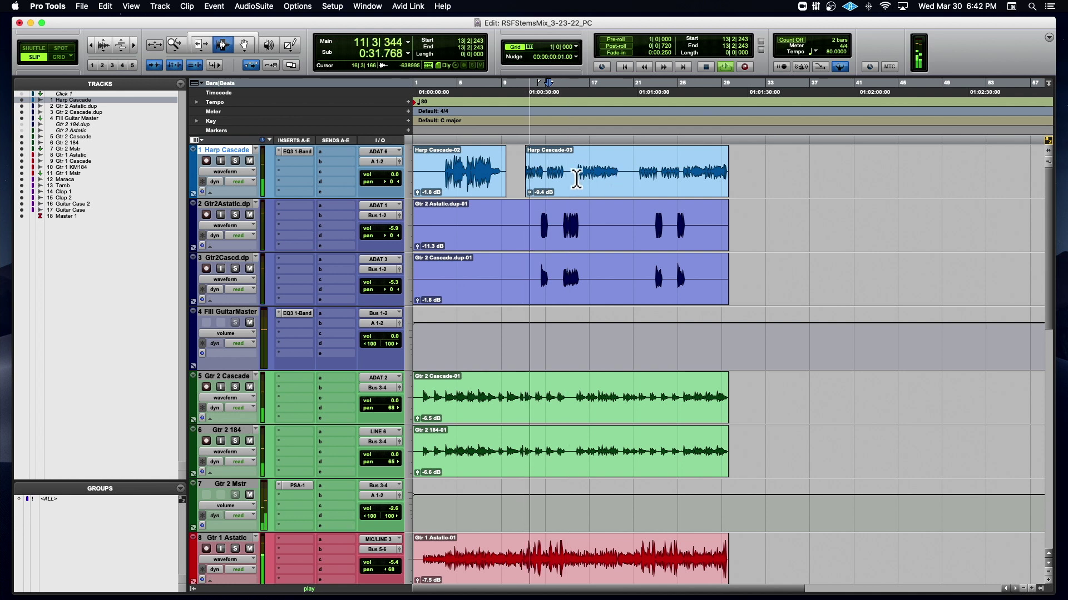
key(space)
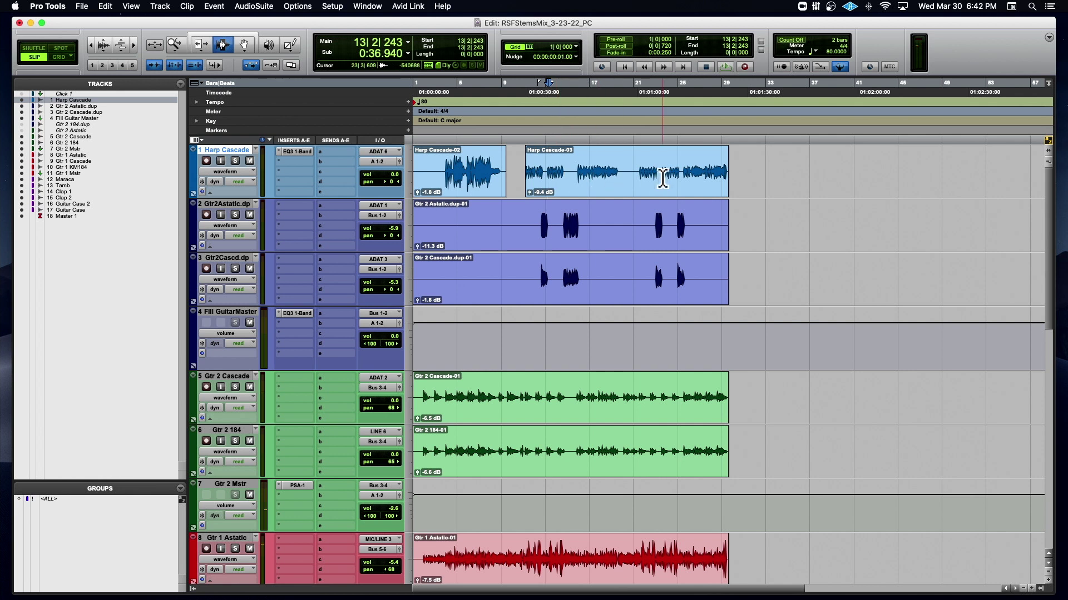
scroll(656, 184, down, 10)
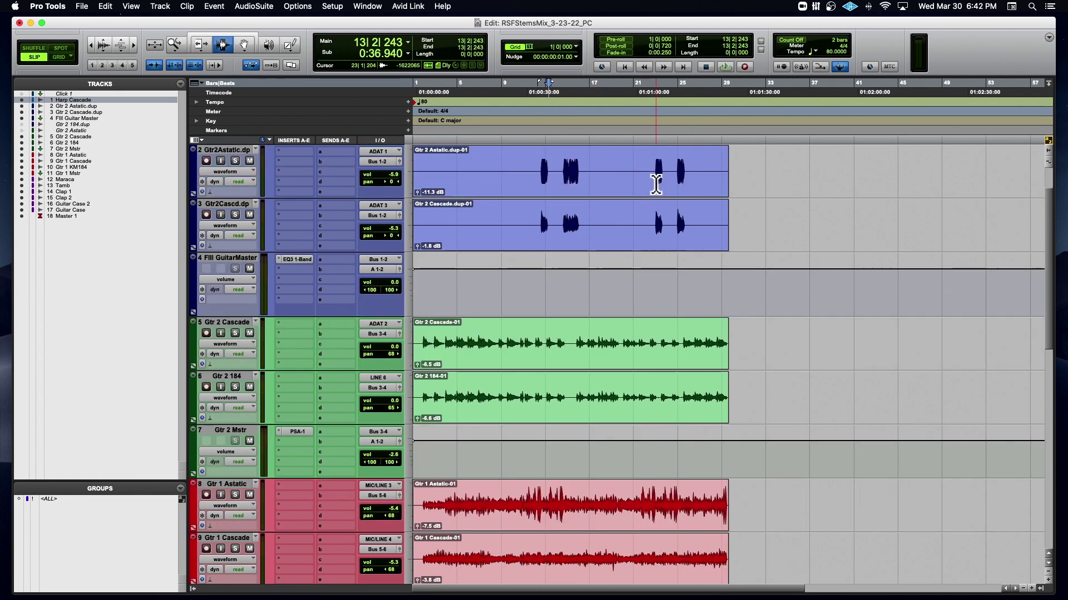
scroll(656, 184, down, 3)
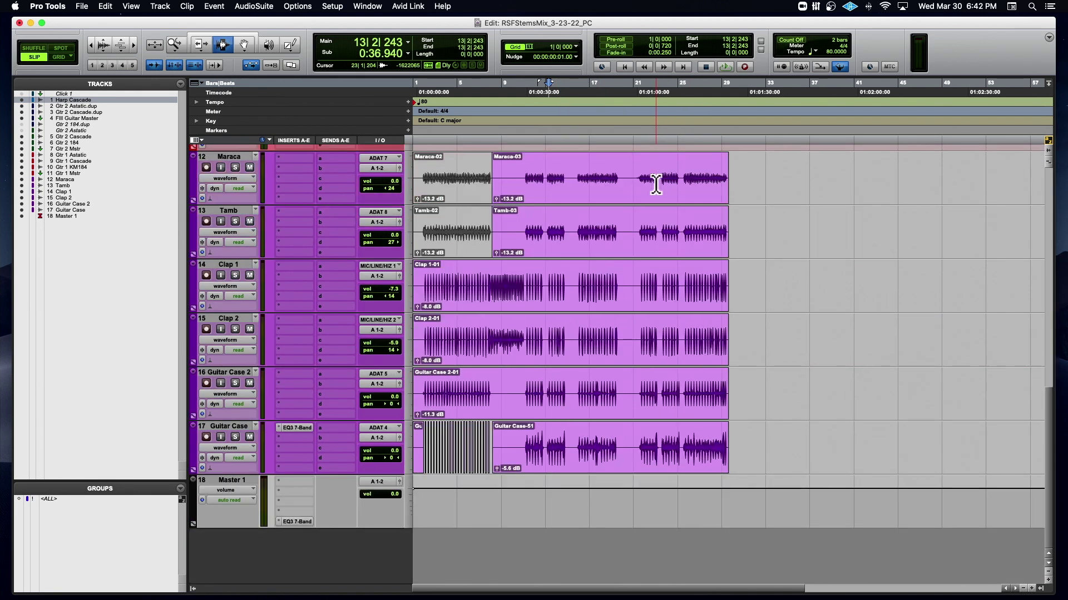
scroll(656, 185, up, 9)
scroll(656, 184, down, 6)
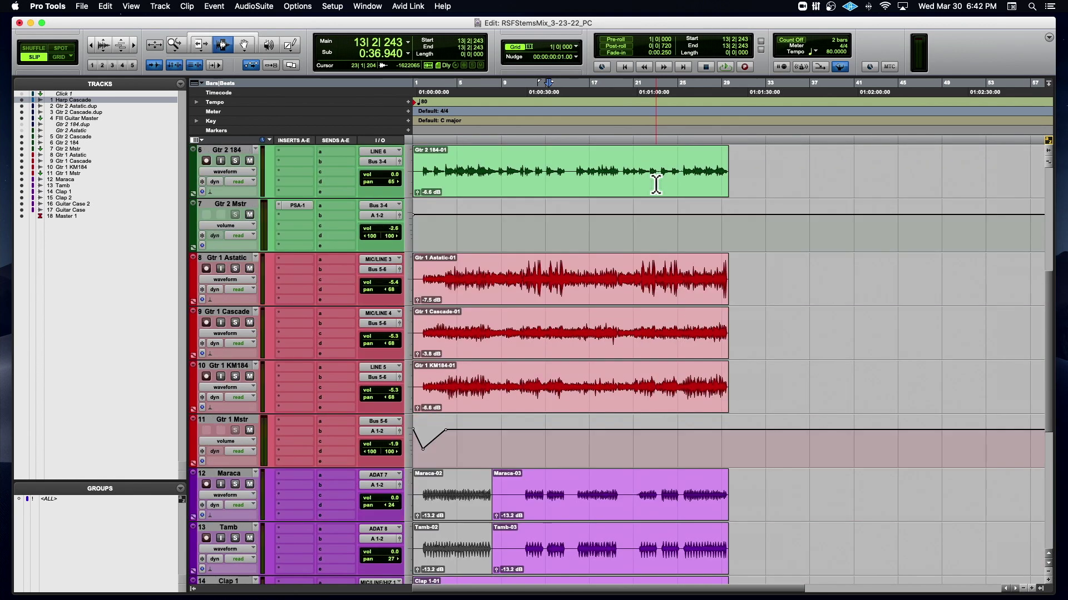
scroll(656, 185, down, 2)
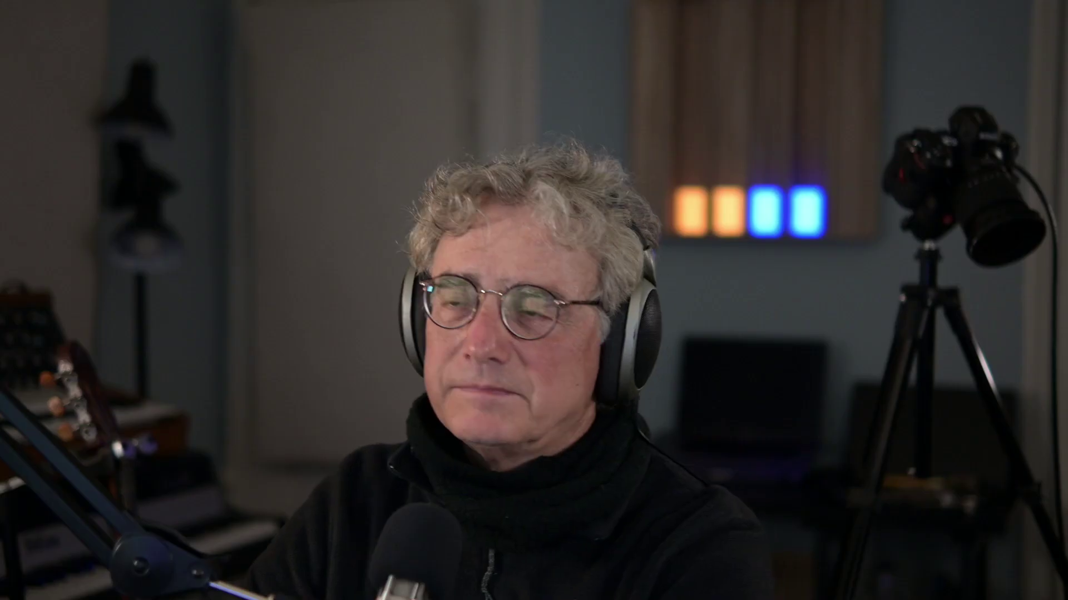